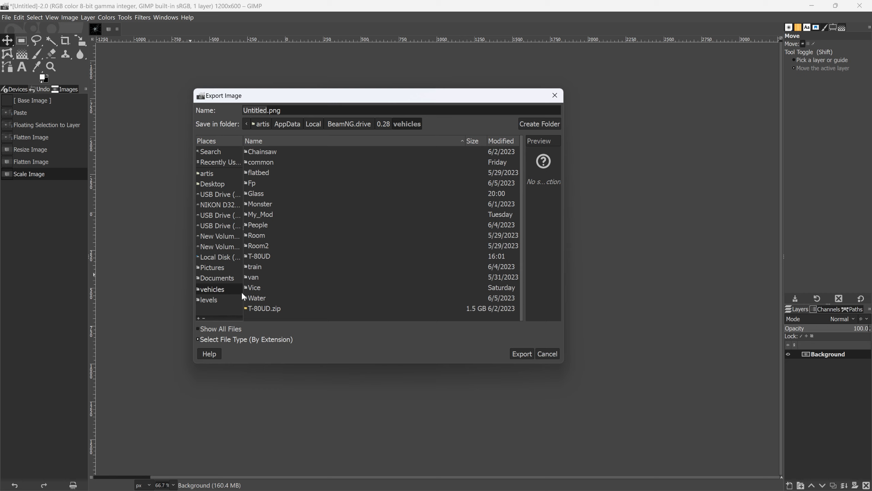
- Export the image as default.png into the vehicles/Glass folder, keeping PNG compression level 9
double_click(259, 194)
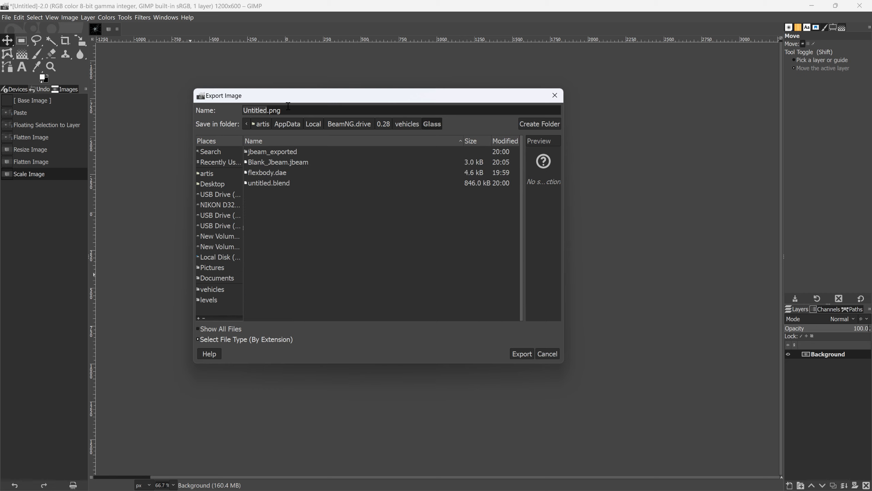
key("ctrl+a")
type("de")
left_click(515, 359)
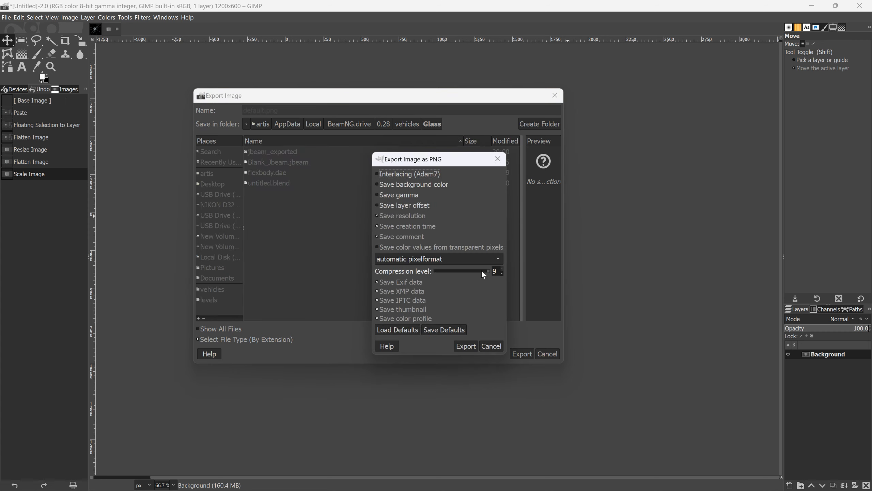
left_click(476, 347)
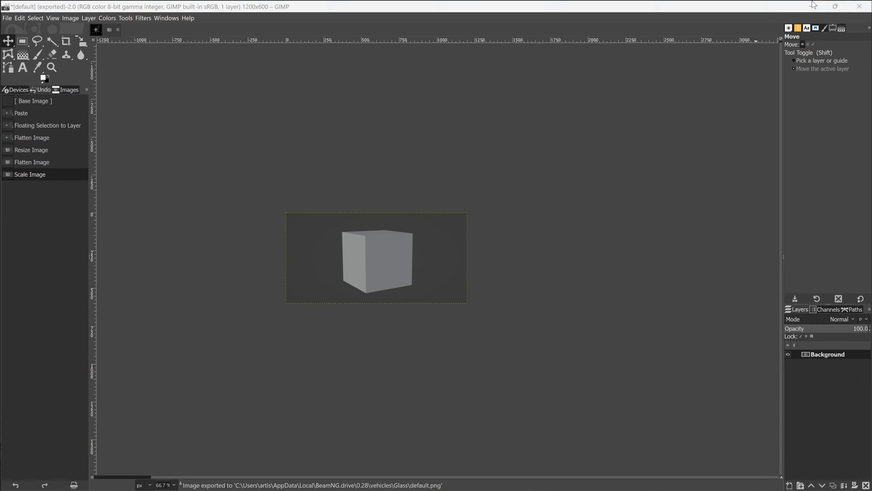
- Minimize the image editor and launch BeamNG.drive from the desktop
key("alt+Tab")
left_click(812, 5)
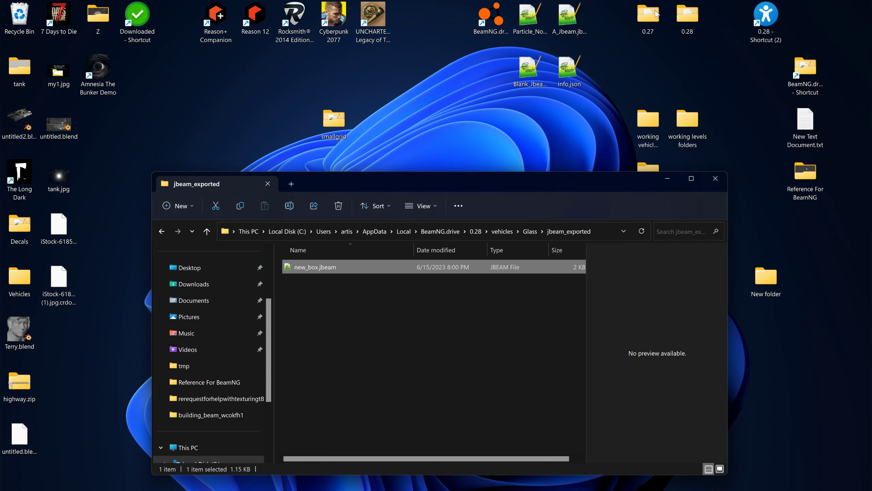
double_click(491, 18)
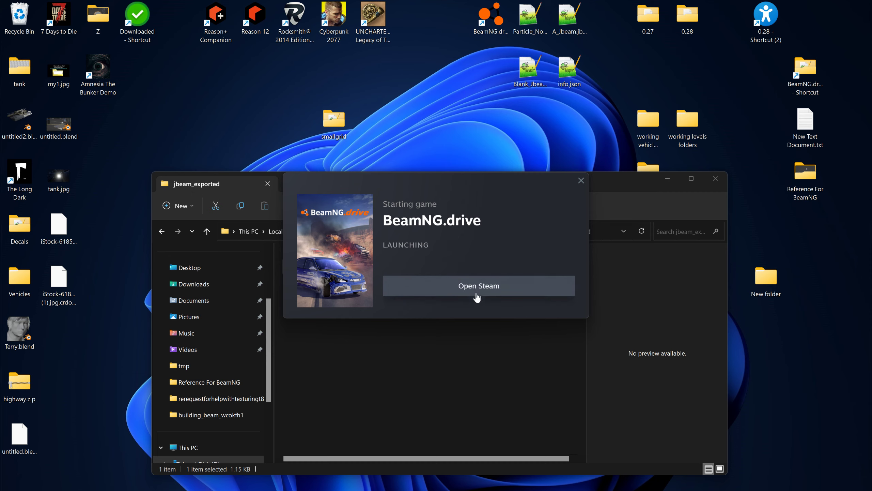
left_click(364, 221)
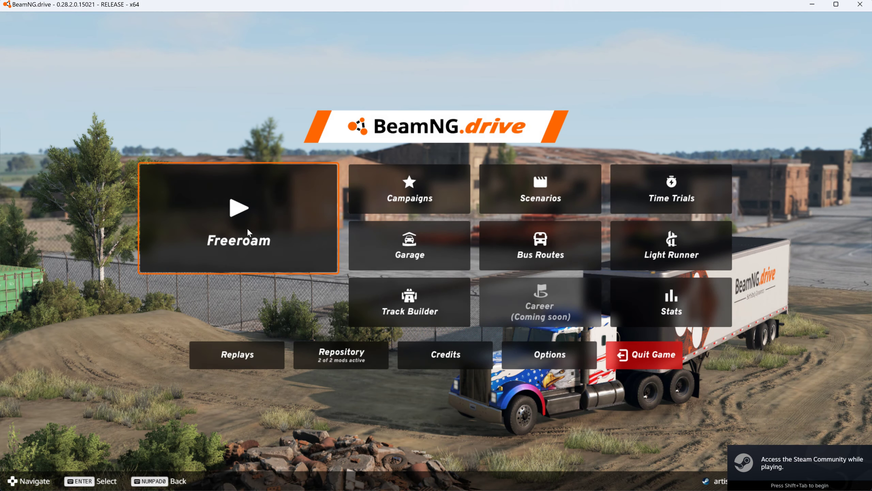
- Start a Freeroam session on the Grid, Small, Pure map at the default spawn point
left_click(248, 230)
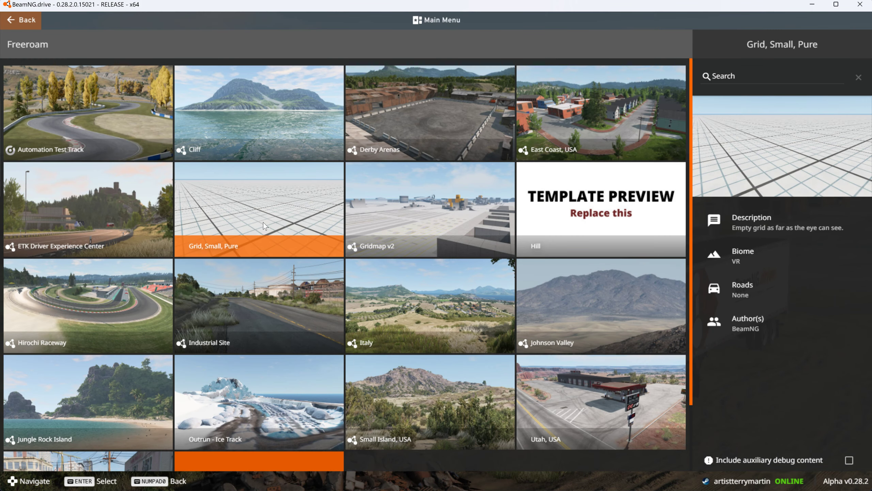
left_click(256, 221)
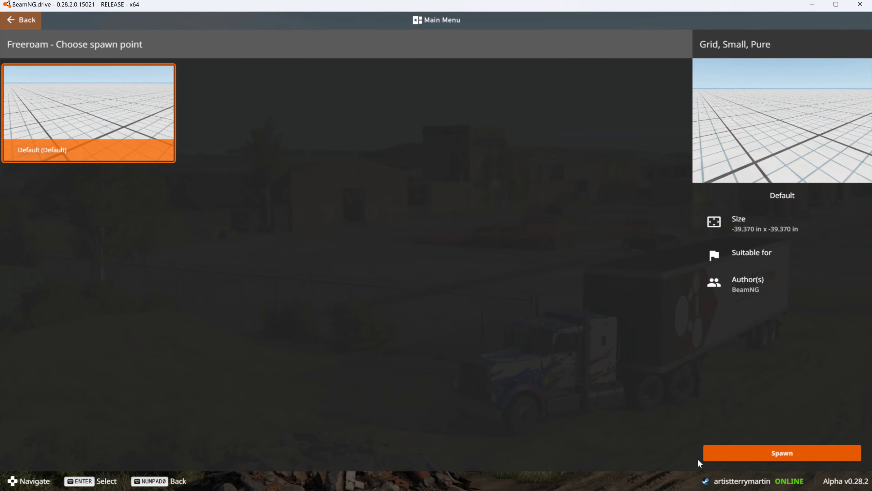
left_click(739, 457)
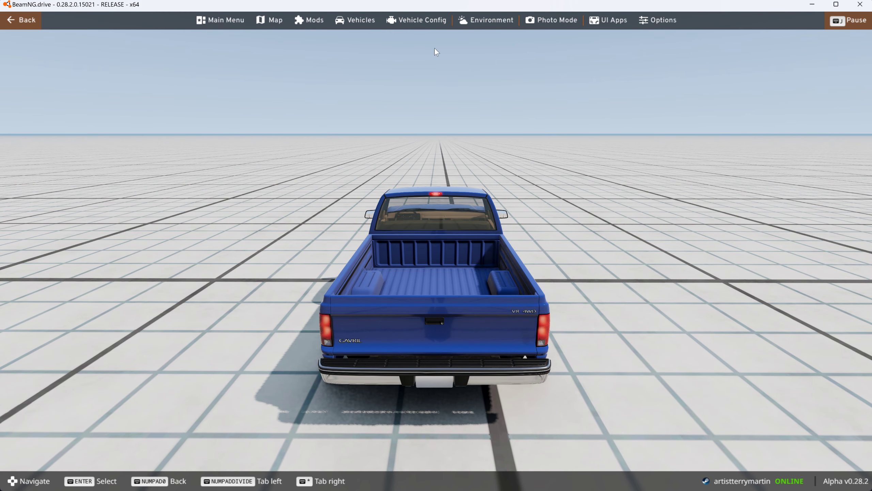
- Replace the current vehicle with the Monster cube mod
left_click(356, 20)
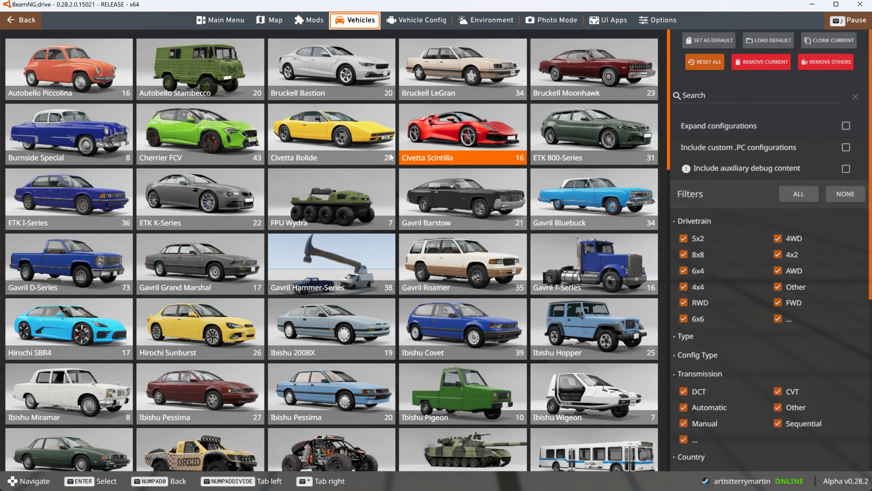
scroll(393, 149, "down", 8)
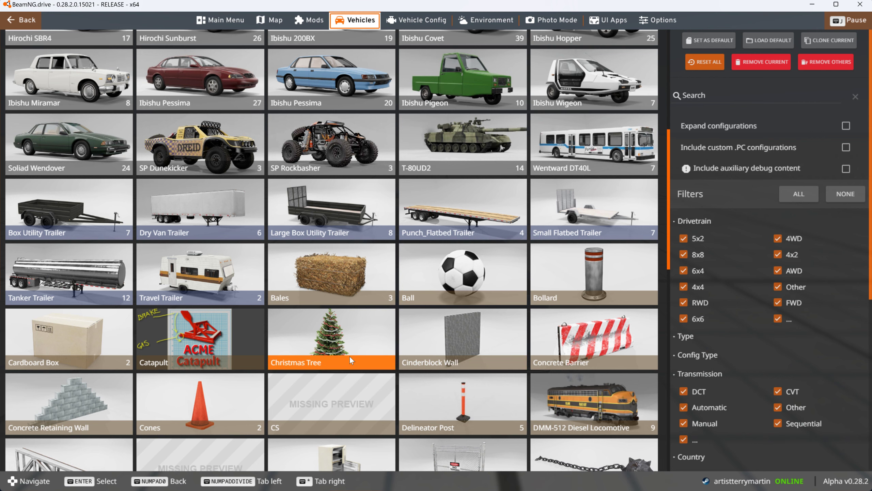
scroll(384, 362, "down", 3)
scroll(331, 354, "down", 3)
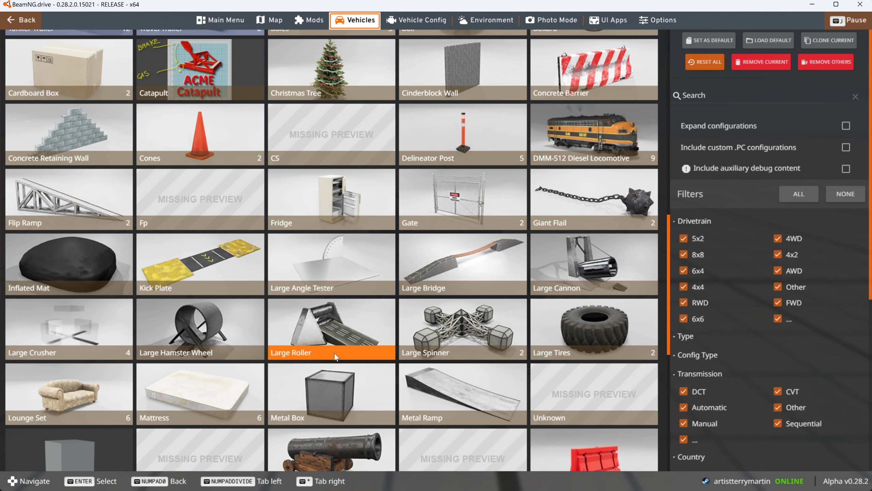
scroll(333, 353, "down", 2)
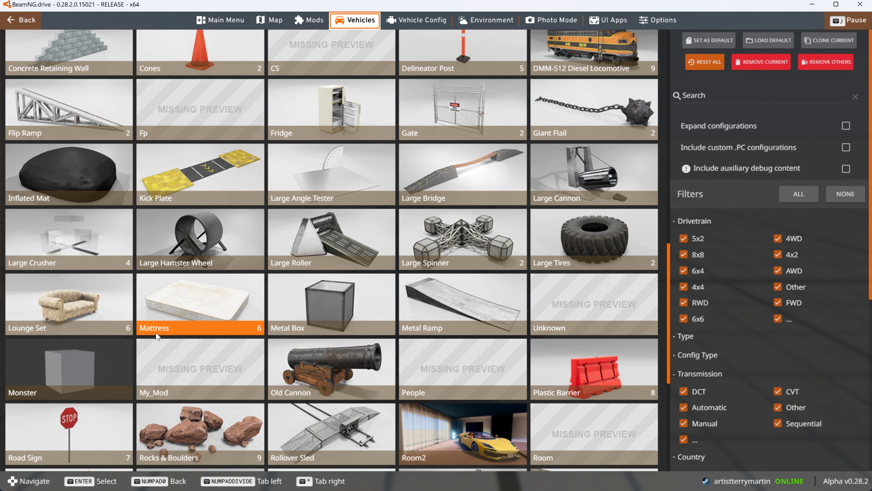
left_click(89, 364)
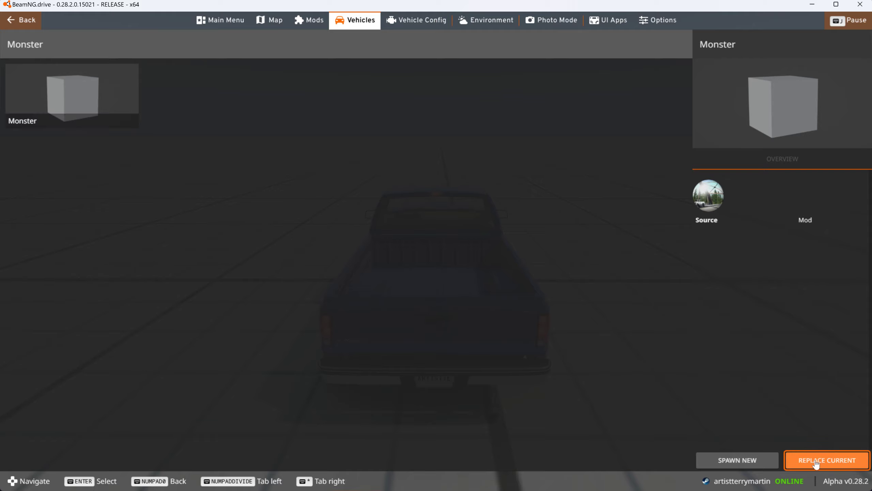
left_click(818, 463)
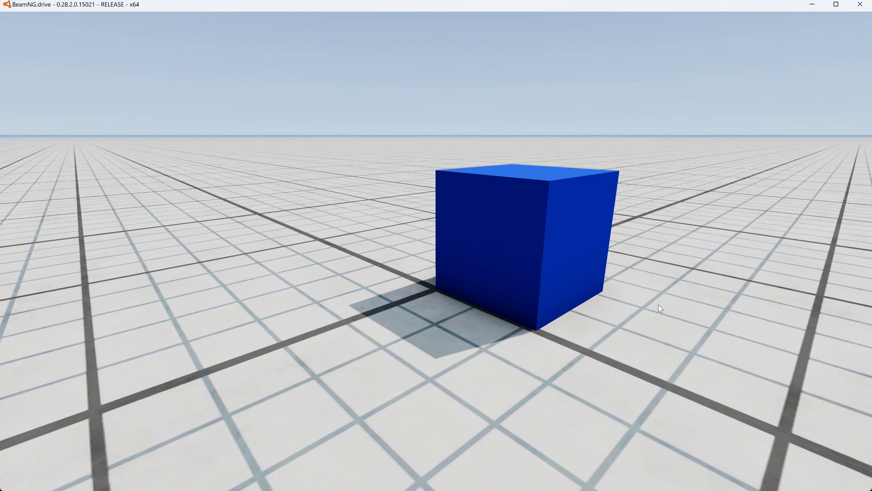
- Fly the camera around the cube and pull on its corner nodes to test its physics
key("d")
right_click_drag(658, 304, 479, 291)
left_click_drag(504, 216, 368, 86)
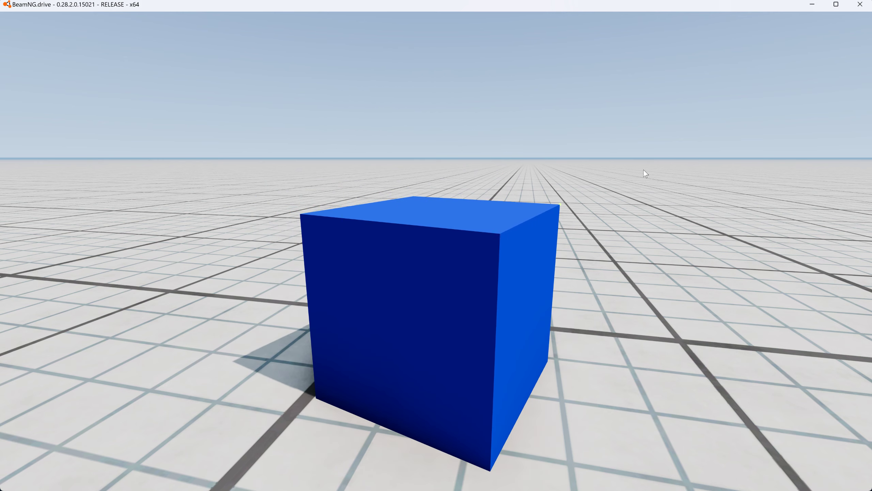
right_click_drag(644, 192, 696, 182)
key("w")
right_click_drag(584, 172, 590, 182)
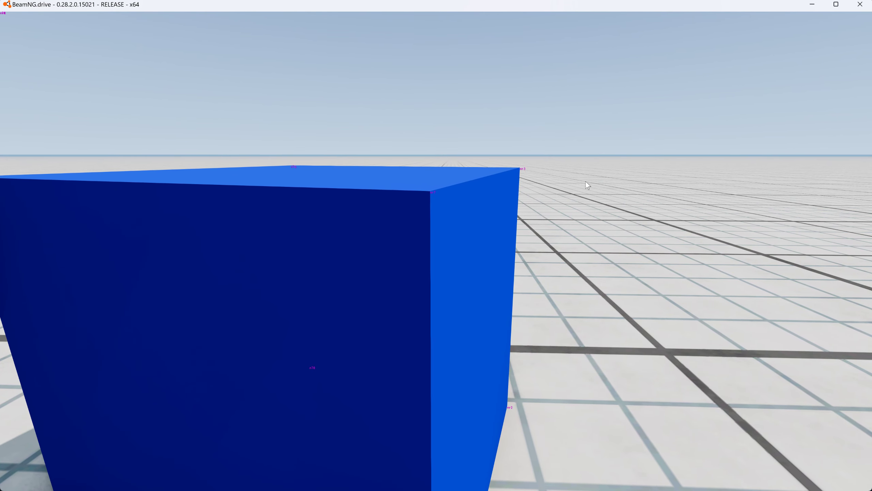
left_click_drag(524, 168, 512, 90, "ctrl")
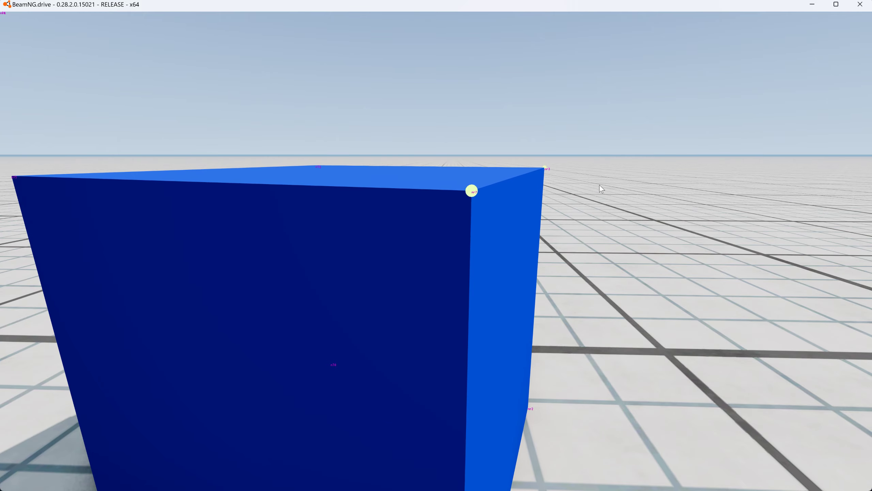
- Display the cube's beams and collision triangles, and fling it by its nodes to examine them from several sides
key("ctrl+b")
key("s")
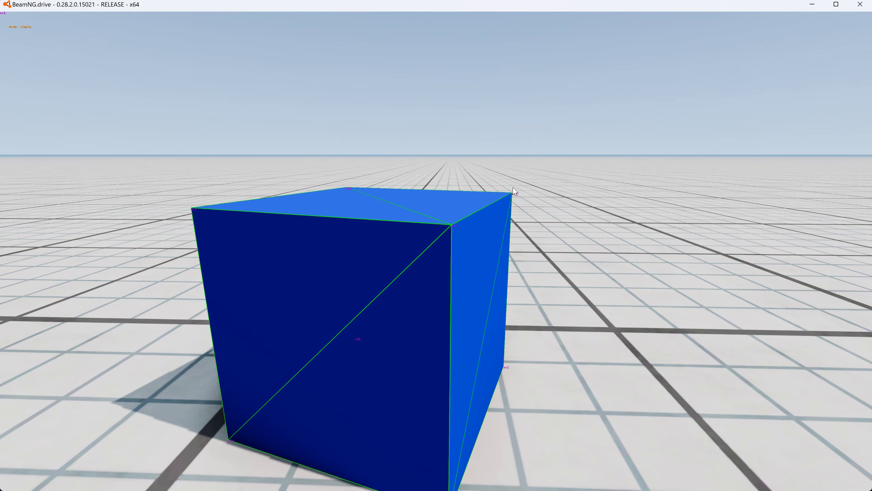
key("ctrl+t")
right_click_drag(559, 199, 711, 235)
key("a")
left_click_drag(475, 177, 354, 112, "ctrl")
left_click_drag(344, 204, 569, 116, "ctrl")
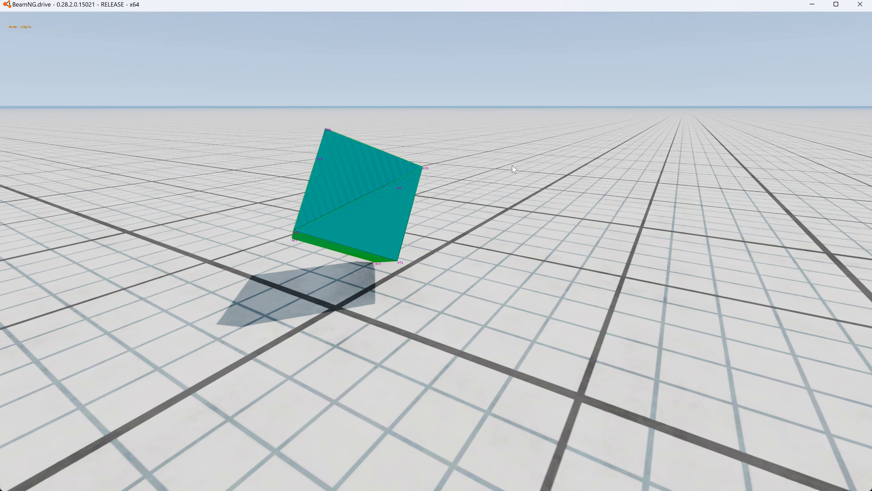
left_click_drag(360, 185, 419, 134, "ctrl")
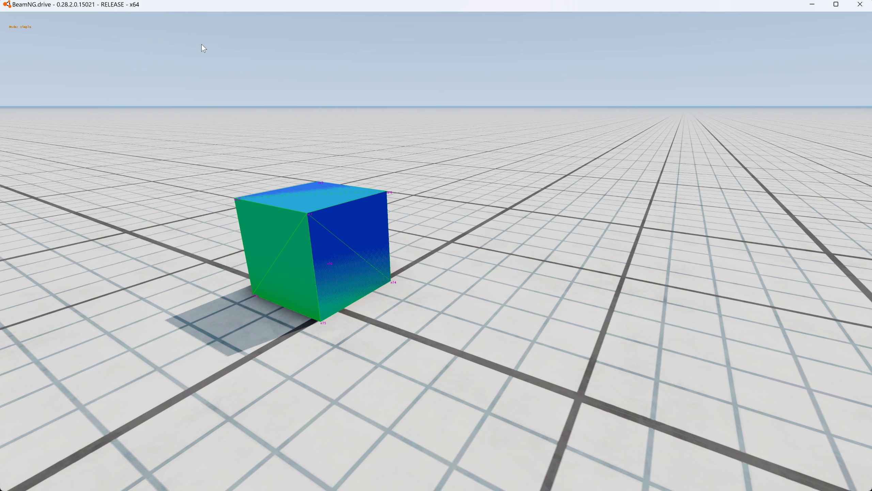
- Turn off the cube's beam visualization, collision triangle debug and node text in the vehicle debug settings
key("Escape")
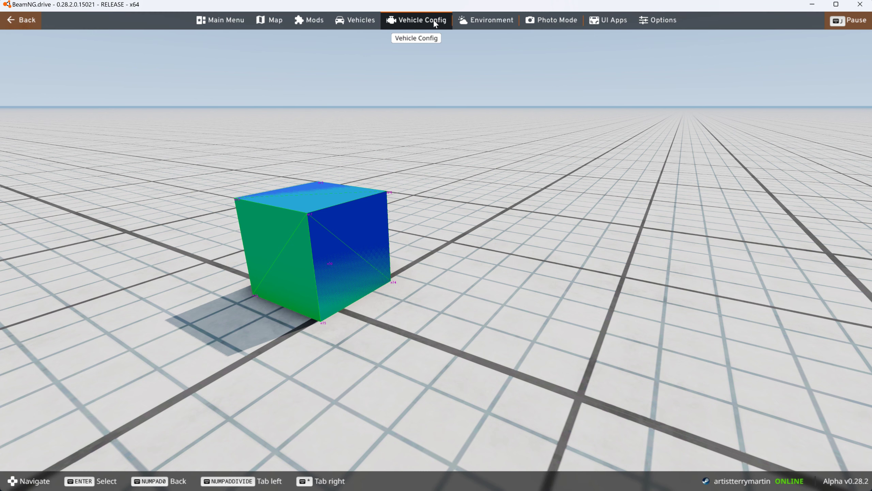
left_click(433, 20)
left_click(253, 46)
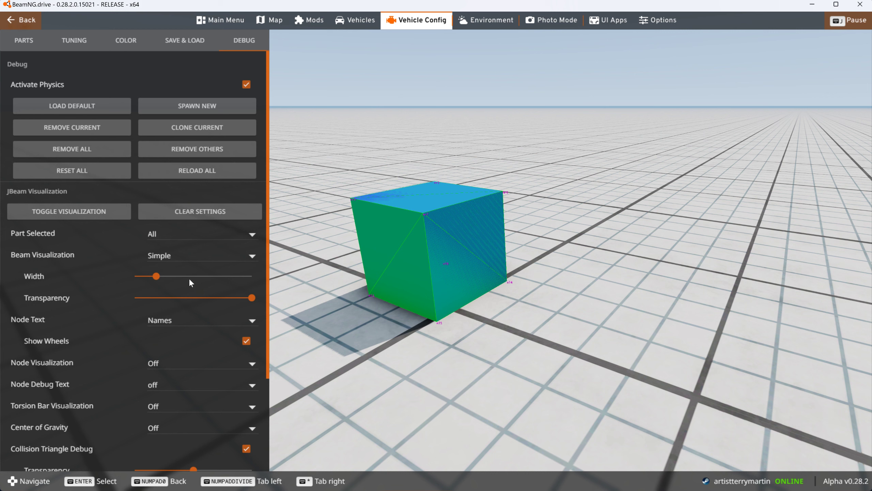
left_click(177, 258)
left_click(182, 238)
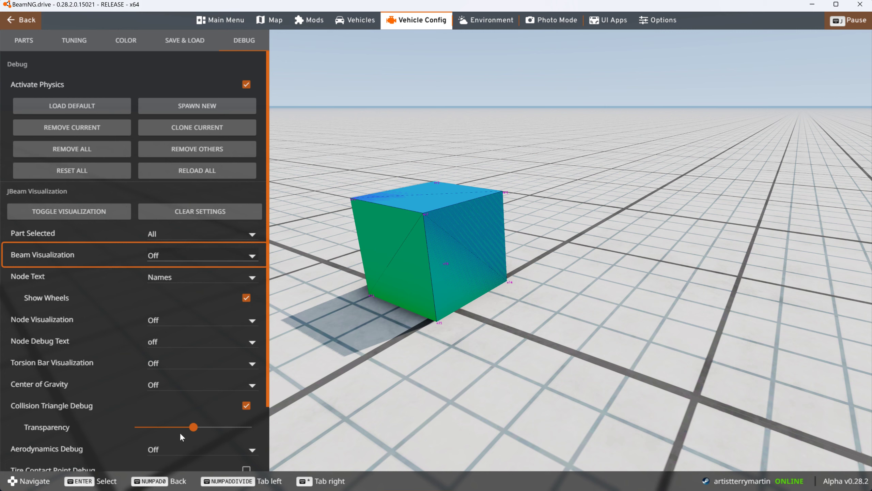
scroll(180, 433, "down", 2)
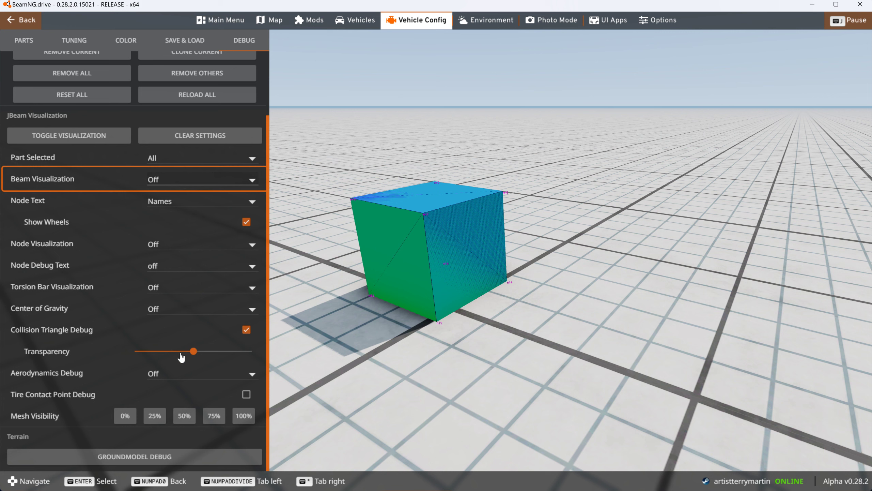
left_click(246, 330)
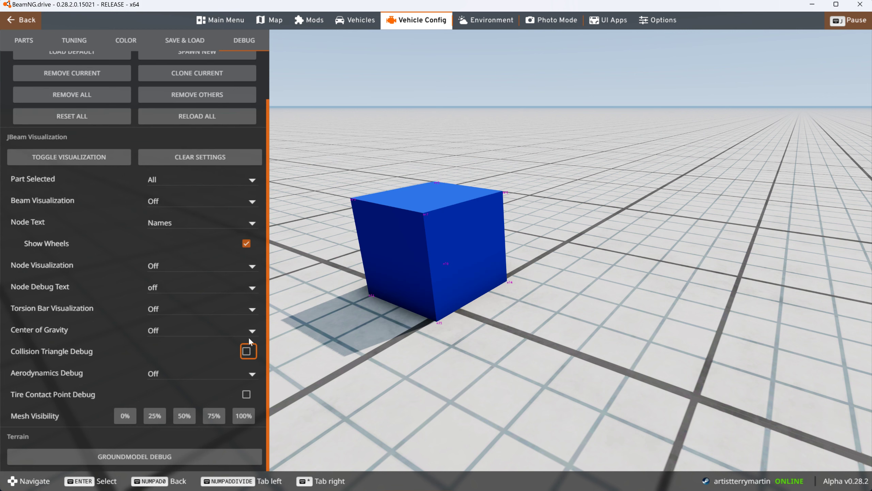
left_click(176, 219)
left_click(168, 204)
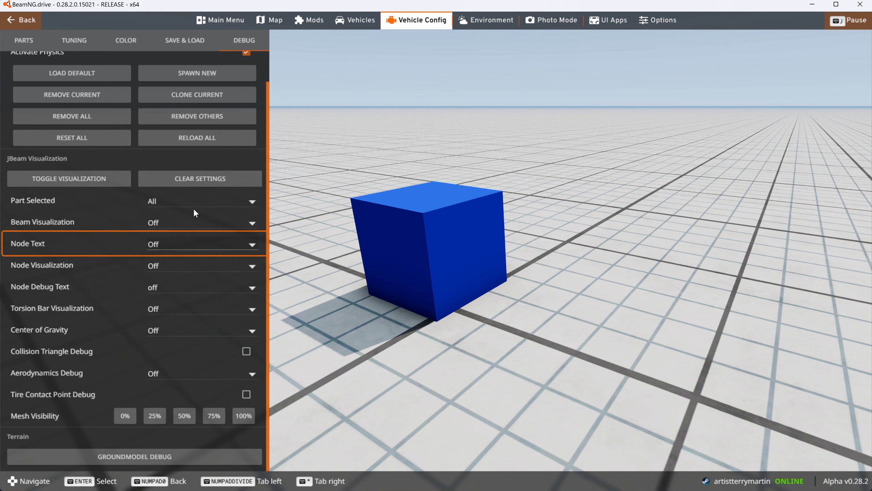
key("Escape")
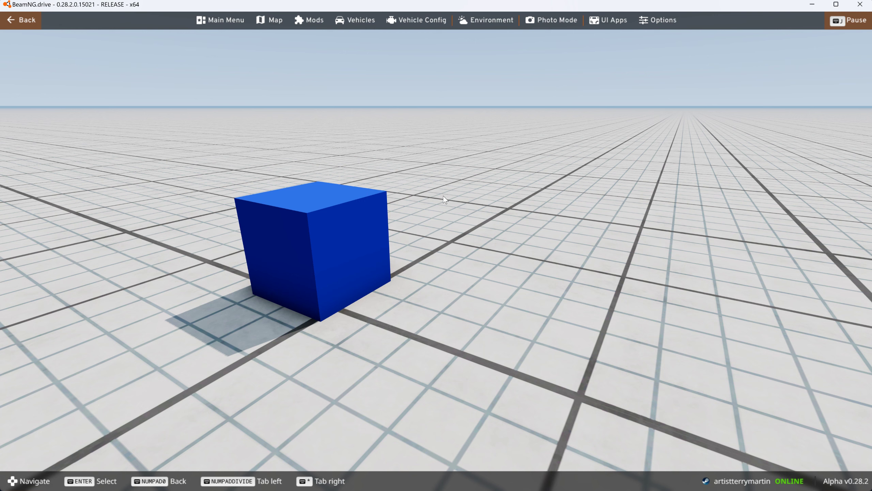
- View the plain blue cube from another side and drag it by its nodes to check how it slides
right_click_drag(398, 157, 261, 121)
key("w")
key("d")
key("s")
key("d")
right_click_drag(500, 180, 435, 185)
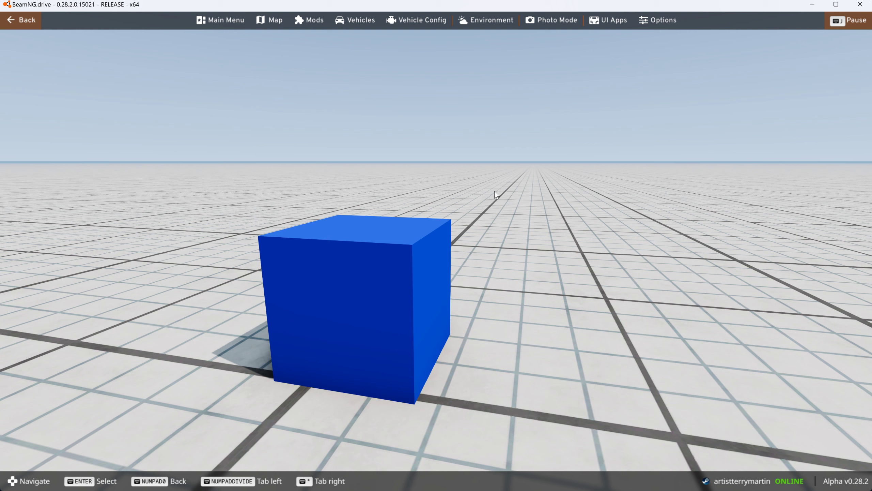
left_click_drag(445, 218, 393, 72)
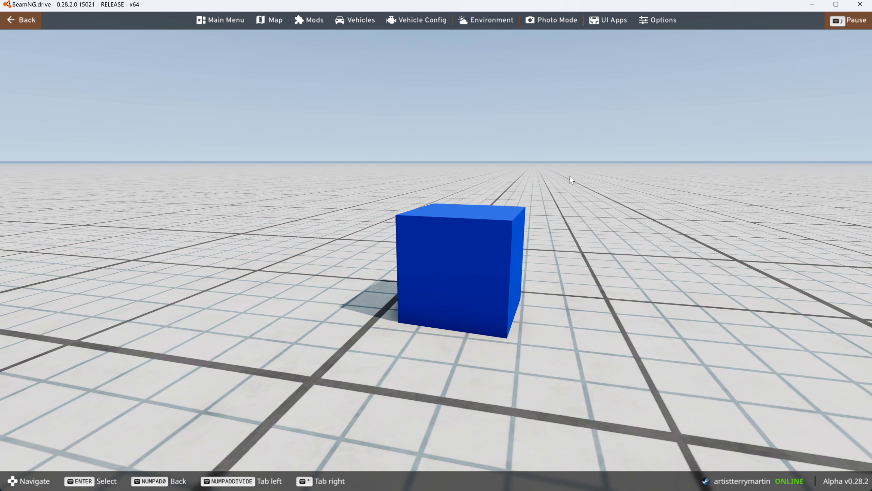
- Switch to Notepad++, close new_box.jbeam, and arrange Blank_Jbeam.jbeam side by side with the BeamNG.drive window
key("alt+Tab")
mouse_move(573, 177)
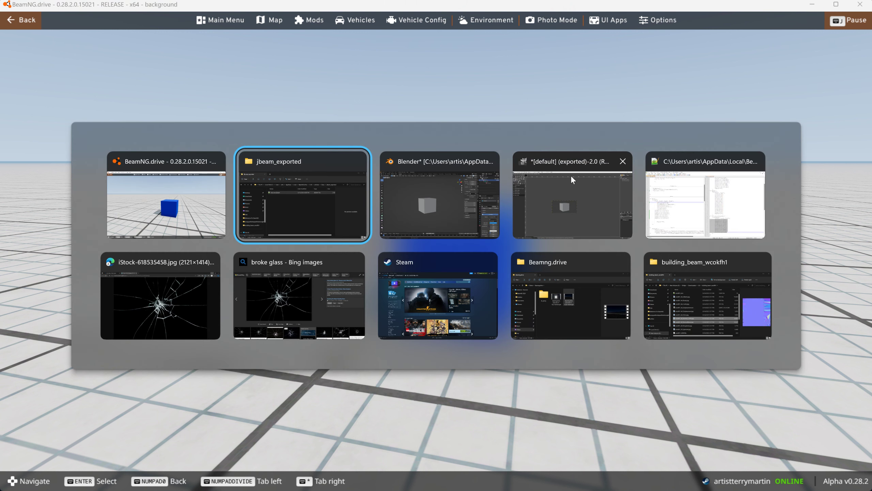
key("alt+Tab")
key("alt+Tab")
key("alt+Tab")
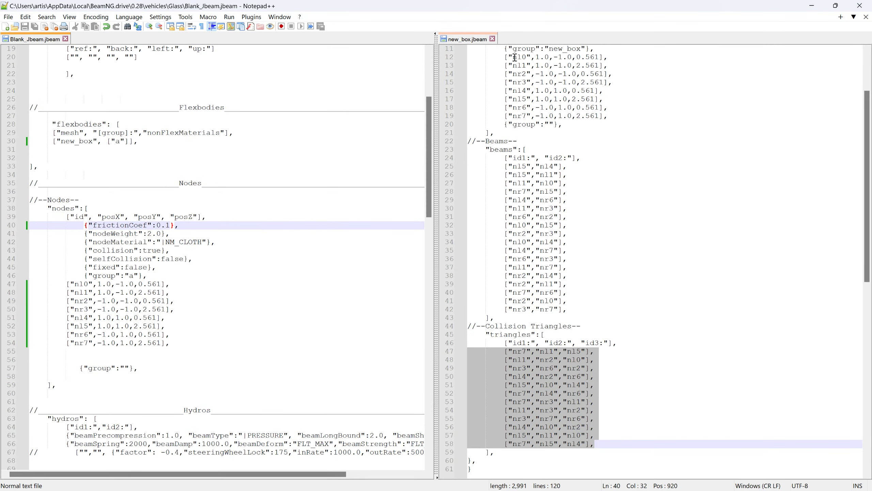
left_click(492, 40)
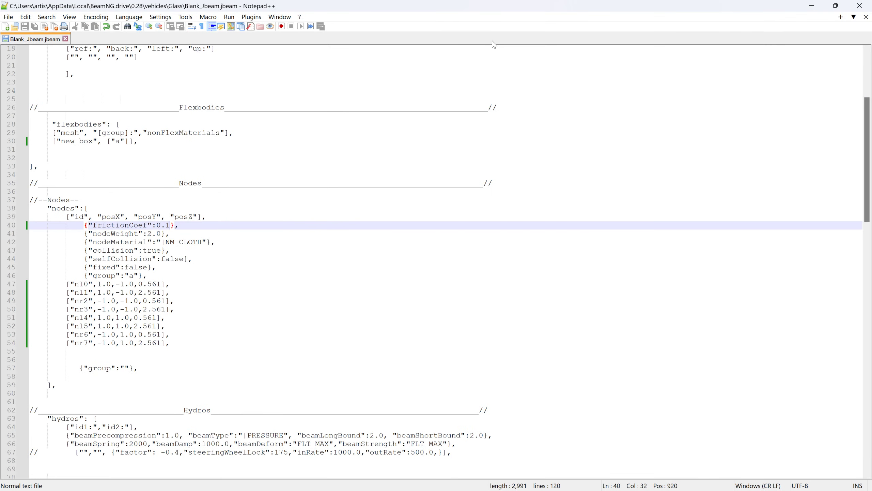
left_click_drag(356, 7, 417, 32)
left_click(94, 87)
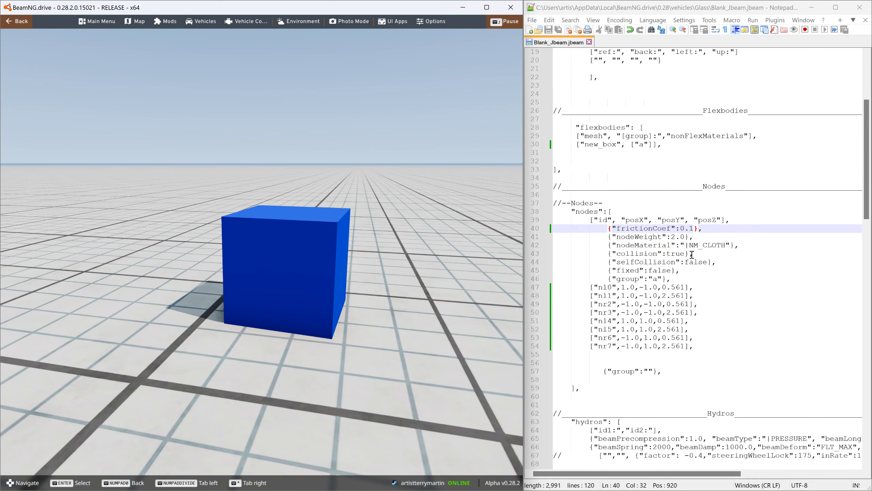
scroll(696, 309, "down", 4)
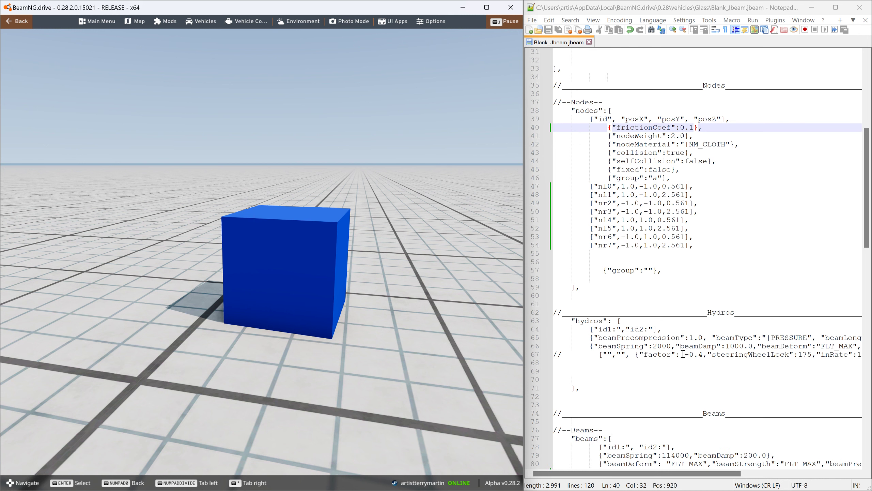
- Set beamSpring in the beams section of Blank_Jbeam.jbeam to 11400 and save the file
scroll(683, 354, "down", 3)
left_click(679, 380)
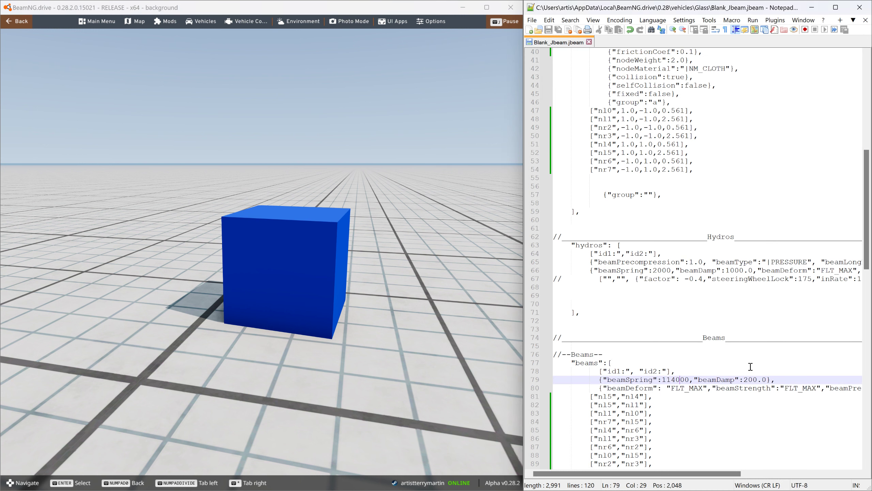
key("BackSpace")
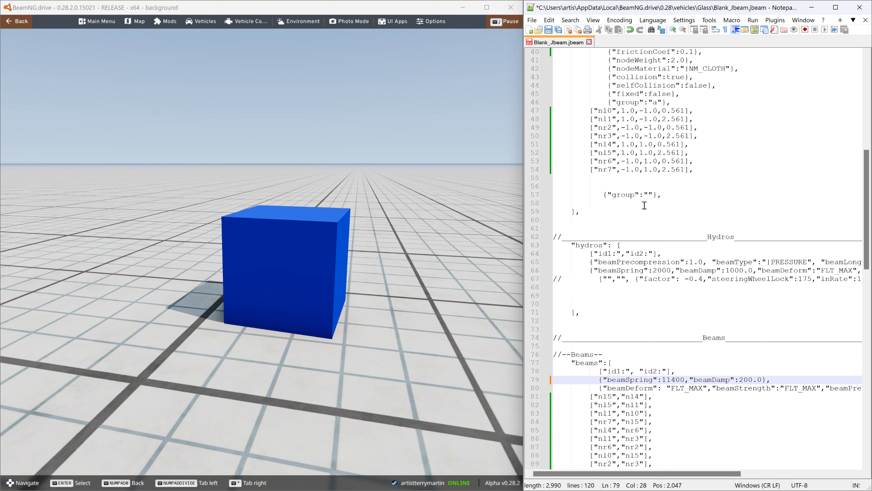
key("ctrl+s")
- Switch to BeamNG.drive, reload the cube with the new beamSpring, and pull it by a node to test its stiffness
left_click(401, 11)
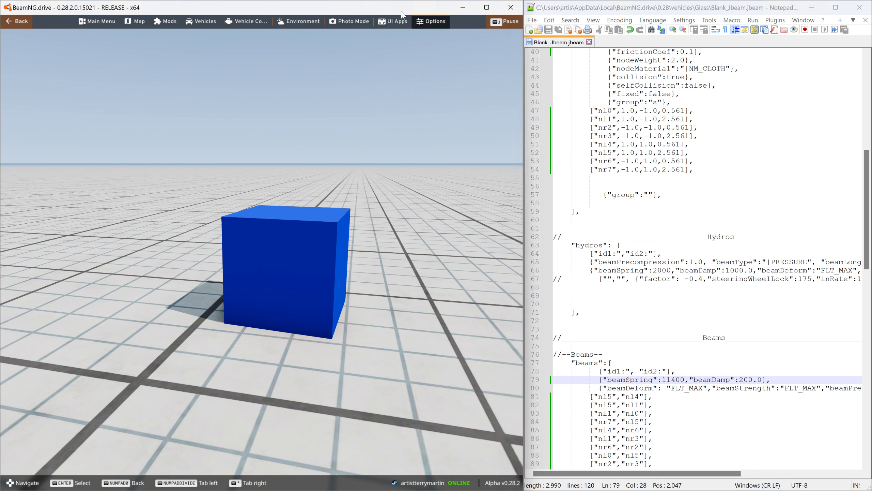
key("Escape")
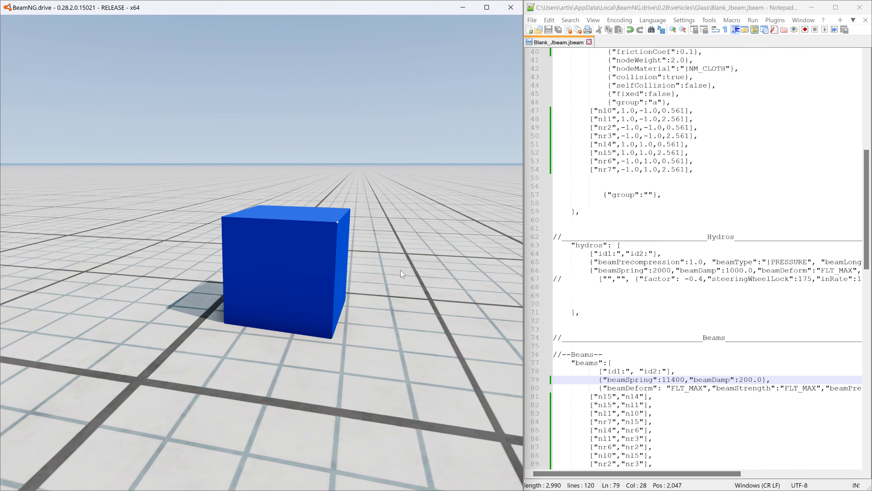
key("ctrl+r")
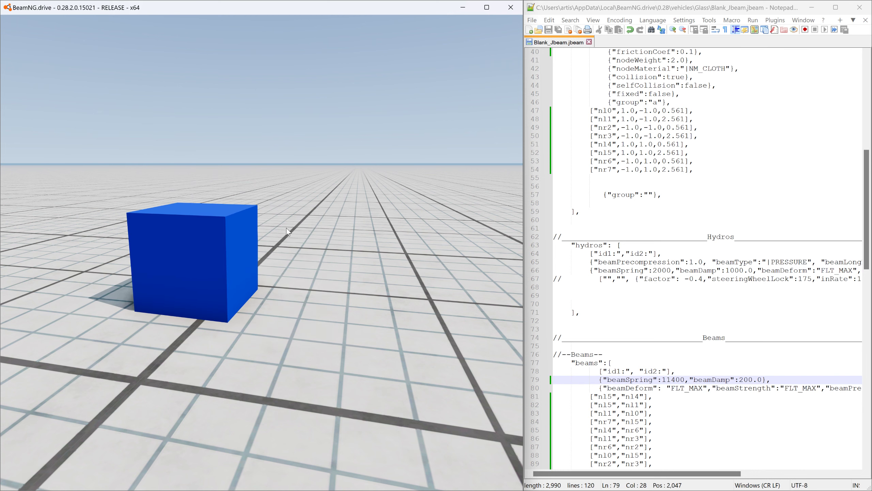
left_click_drag(228, 218, 413, 235)
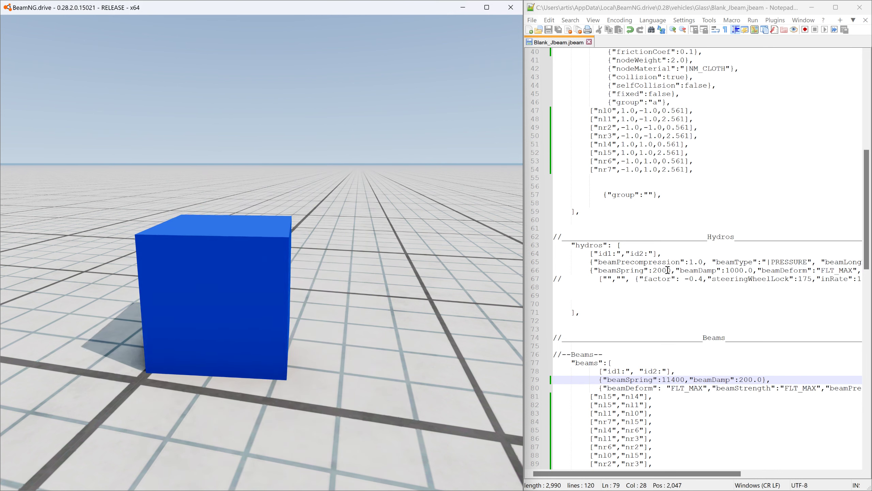
- Lower beamSpring in the beams section to 1100, save the jbeam file, and reload the cube in BeamNG.drive
left_click(676, 380)
key("BackSpace")
left_click(548, 30)
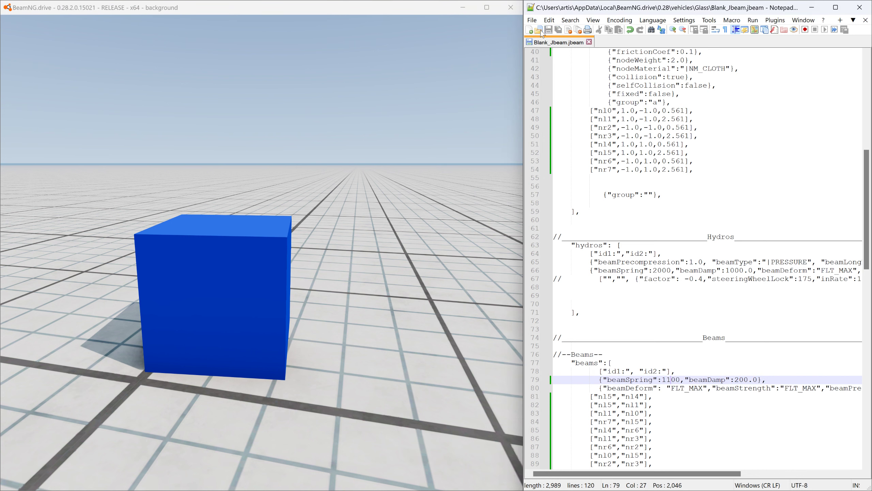
left_click(360, 9)
key("ctrl+r")
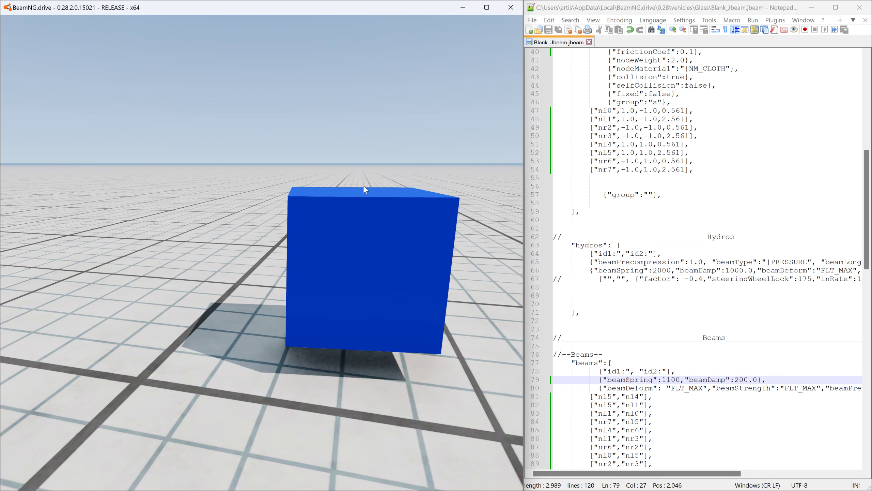
- Pull and fling the cube by several corner nodes to test how far it deforms with the 1100 spring
left_click_drag(297, 232, 294, 274)
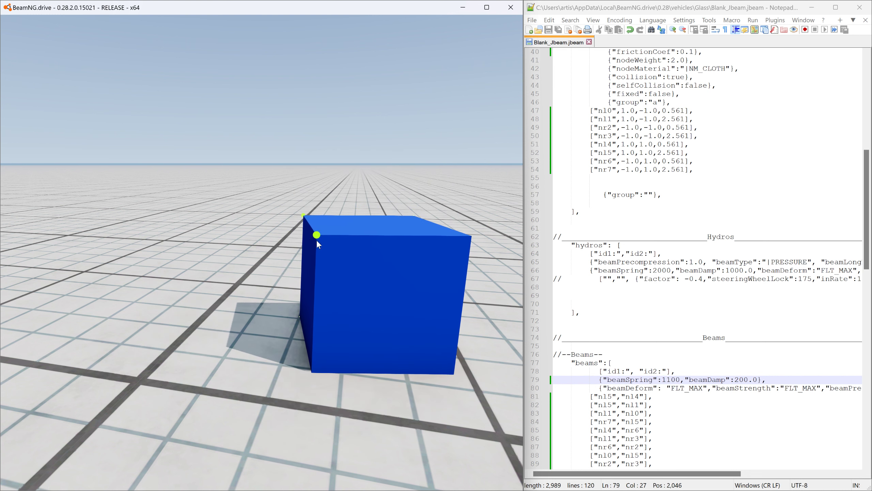
left_click_drag(414, 220, 367, 320, "ctrl")
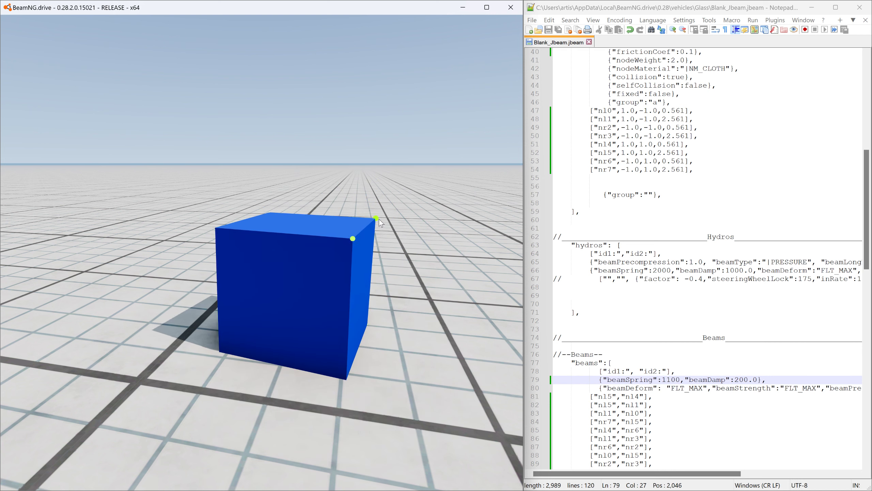
left_click_drag(379, 219, 443, 146, "ctrl")
left_click_drag(481, 114, 2, 154, "ctrl")
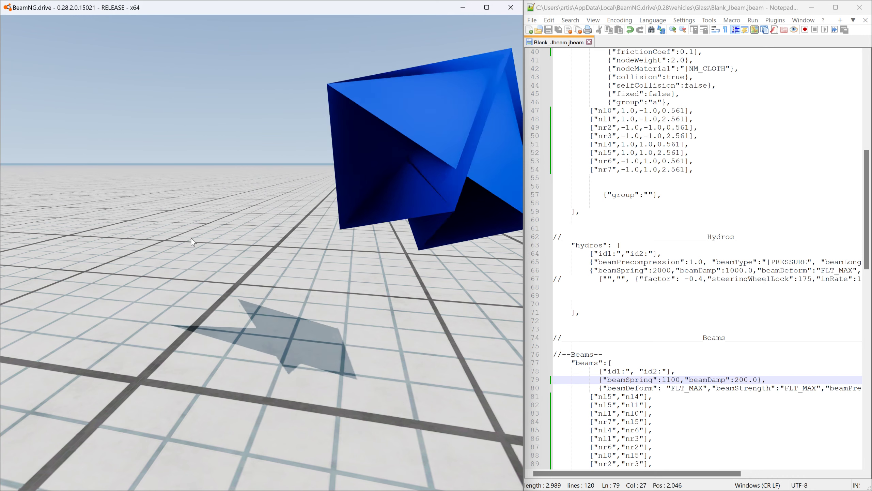
key("ctrl")
middle_click(312, 246, "ctrl")
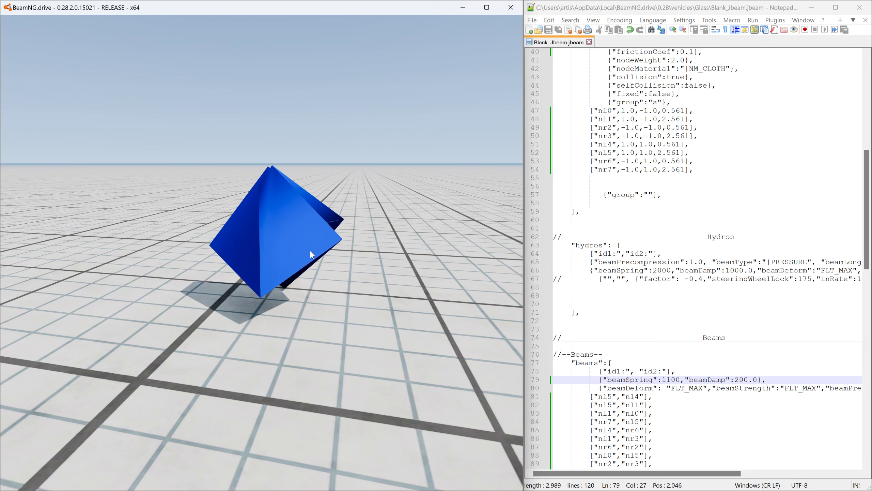
right_click_drag(214, 236, 448, 300)
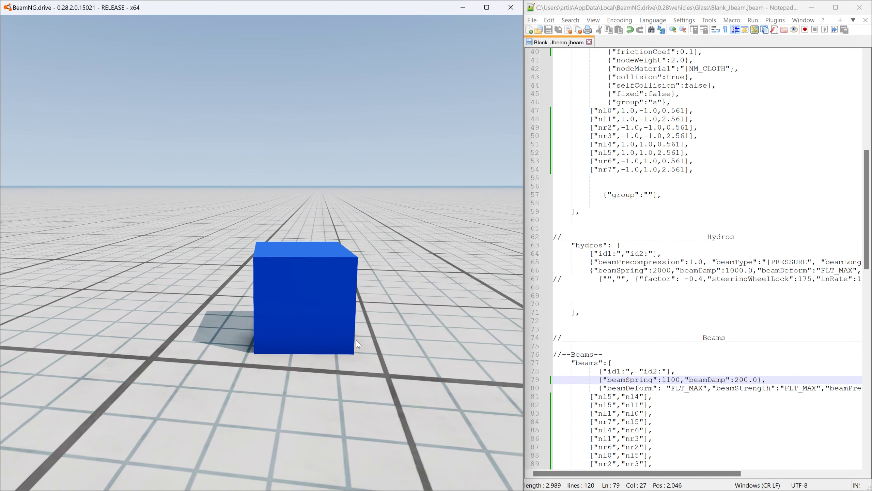
- Replace the beamStrength value FLT_MAX in the beams section with 500, save the file, and reload the cube in BeamNG.drive
left_click(689, 394)
right_click(689, 392)
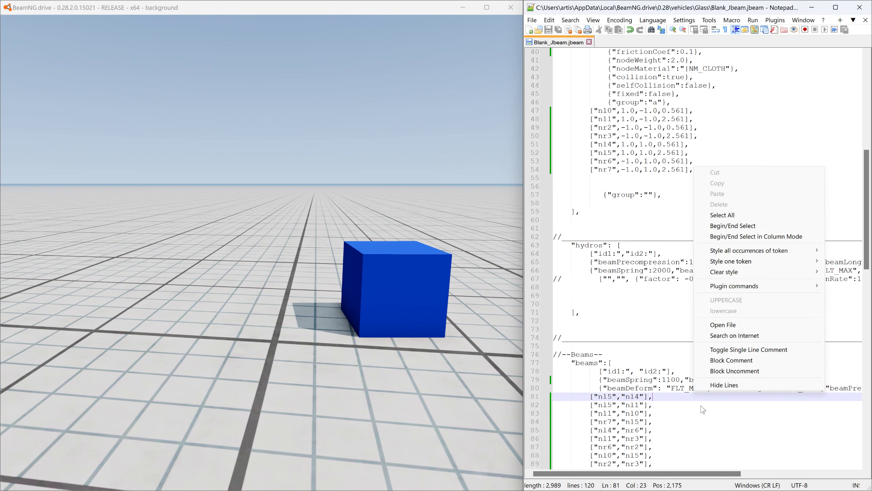
left_click(700, 406)
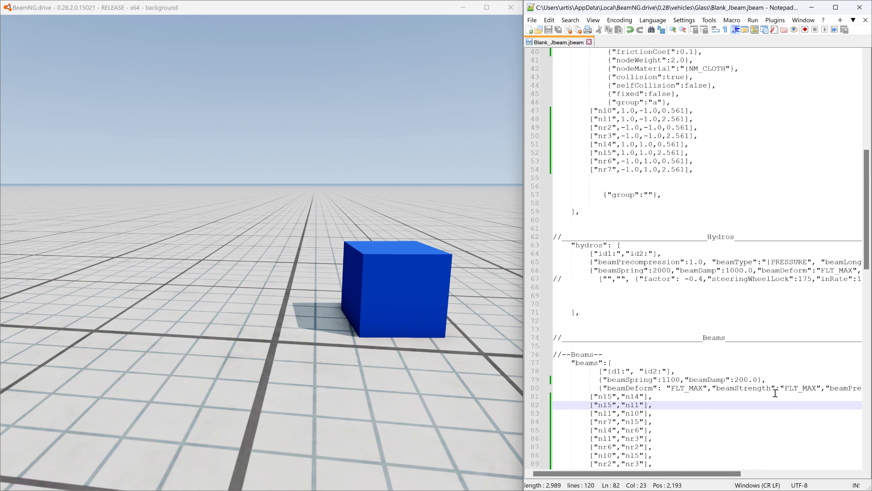
left_click_drag(786, 388, 816, 387)
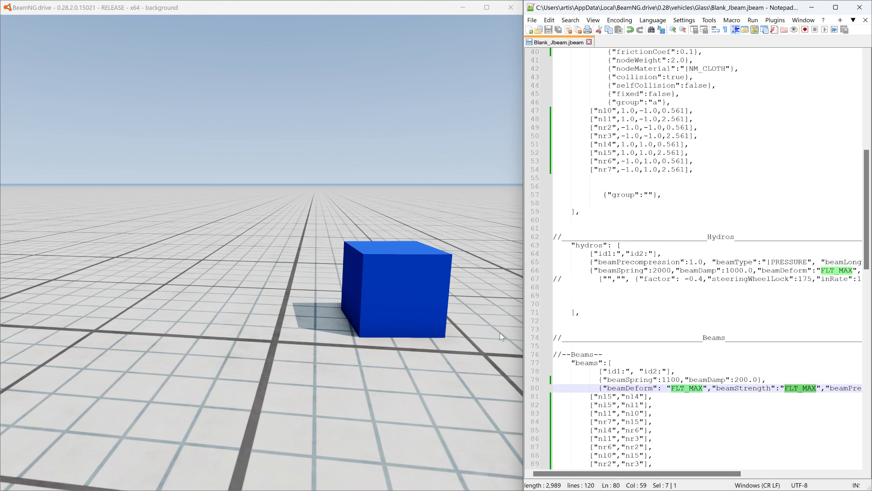
type("500")
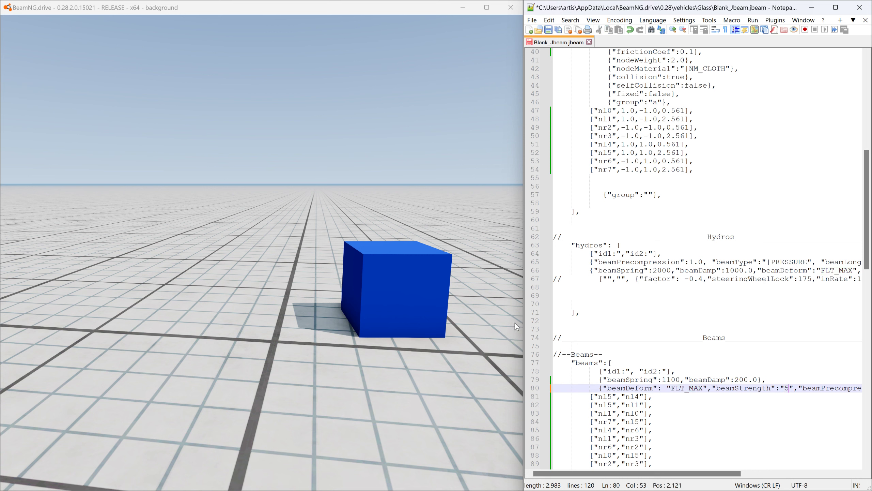
left_click(549, 30)
left_click(408, 22)
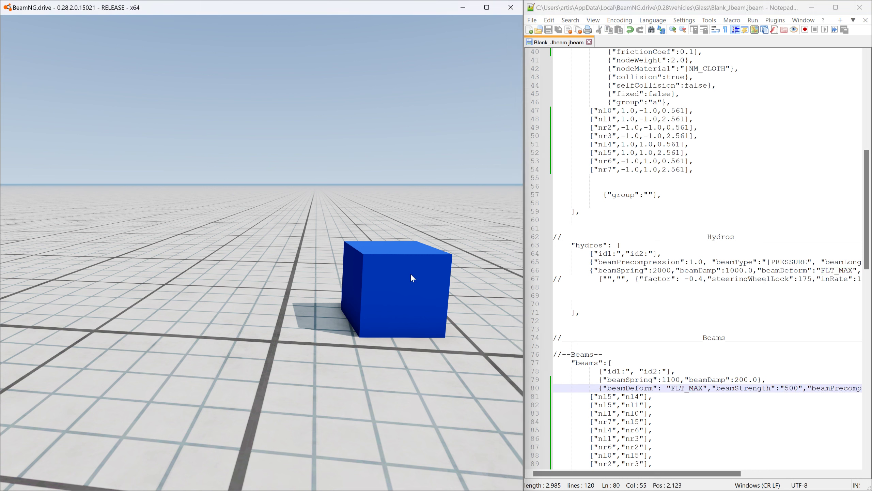
key("ctrl+r")
key("ctrl")
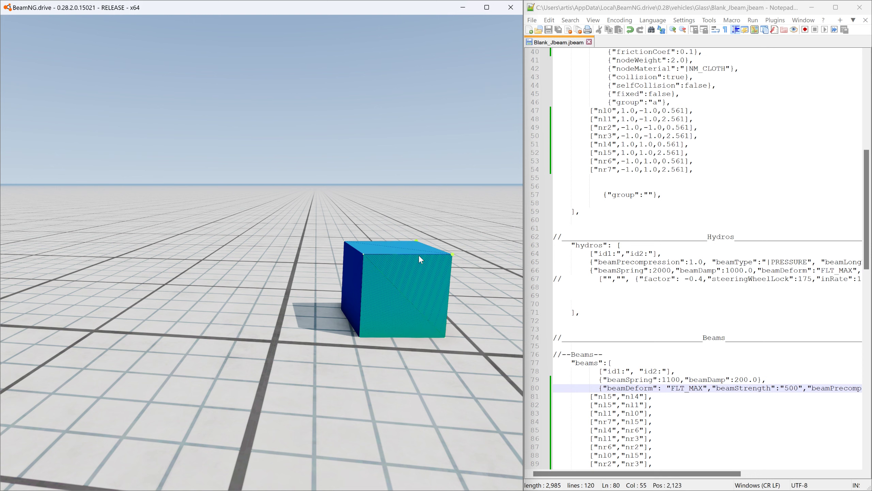
- Switch to Blender, show the viewport overlays, and delete the cube's selected upper edge to illustrate how its adjoining faces disappear
key("alt+Tab")
key("alt+Tab")
key("alt+Tab")
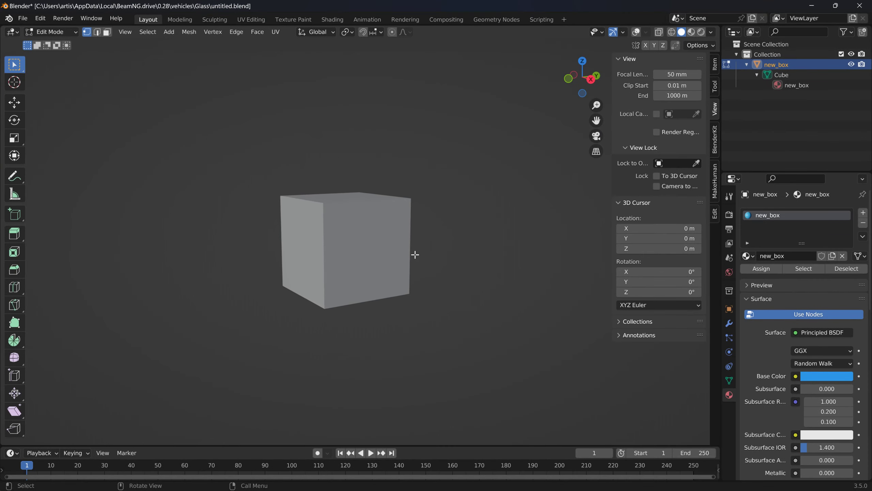
middle_click_drag(415, 253, 405, 277)
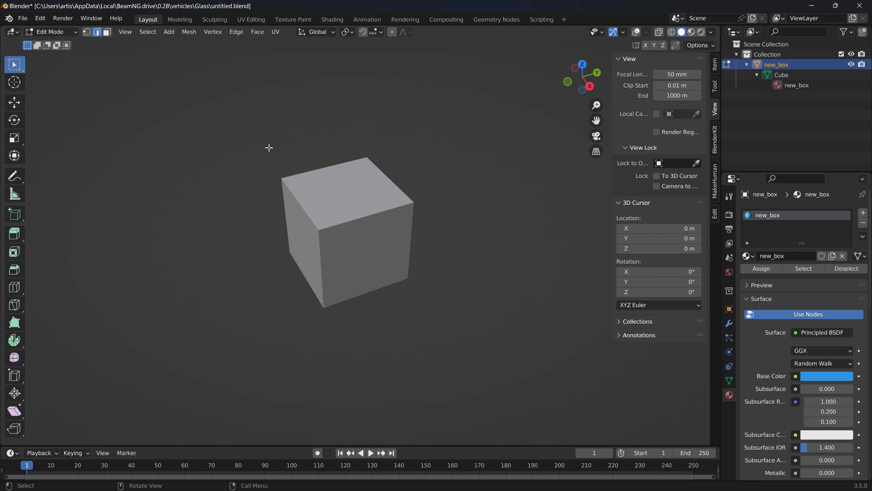
scroll(356, 213, "up", 2)
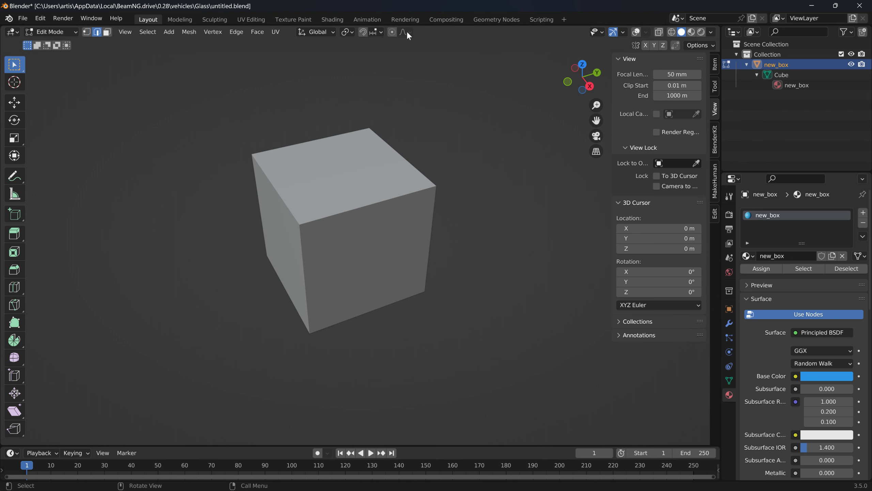
left_click(635, 33)
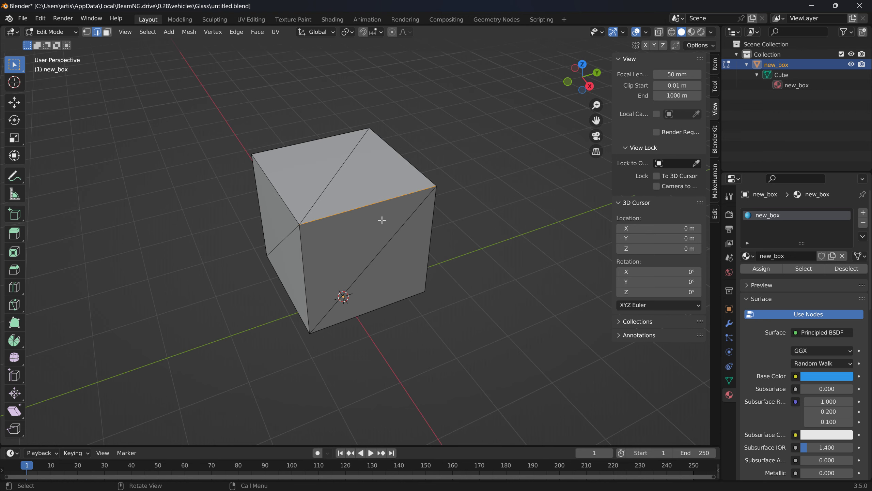
key("x")
left_click(362, 217)
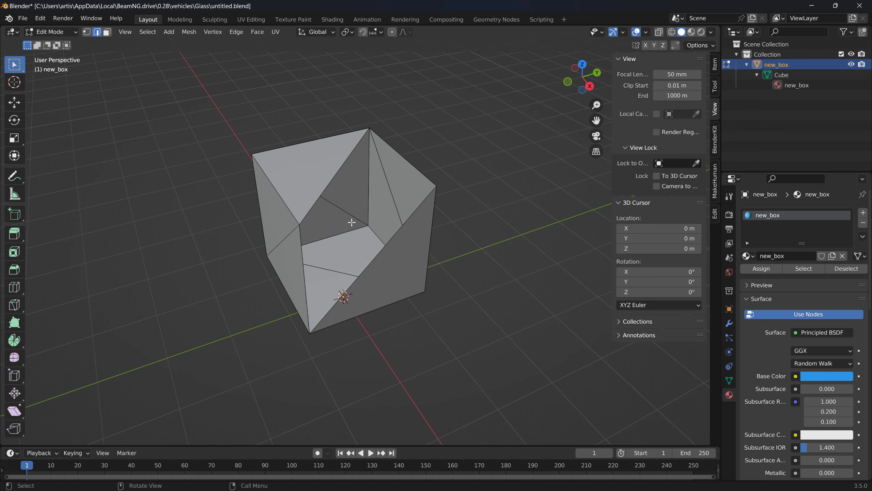
middle_click_drag(351, 221, 369, 213)
scroll(369, 212, "up", 3)
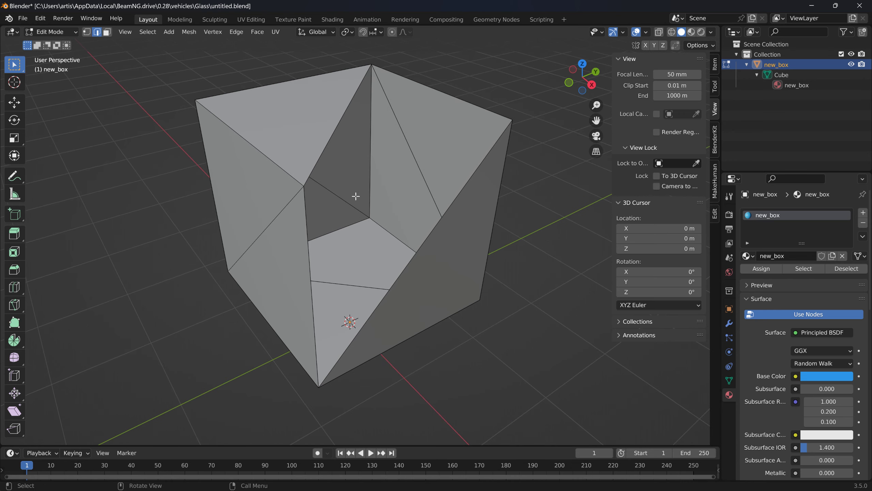
middle_click_drag(407, 138, 429, 140)
- Return to BeamNG.drive and reload the cube to test it with a beamStrength of 500
key("alt+Tab")
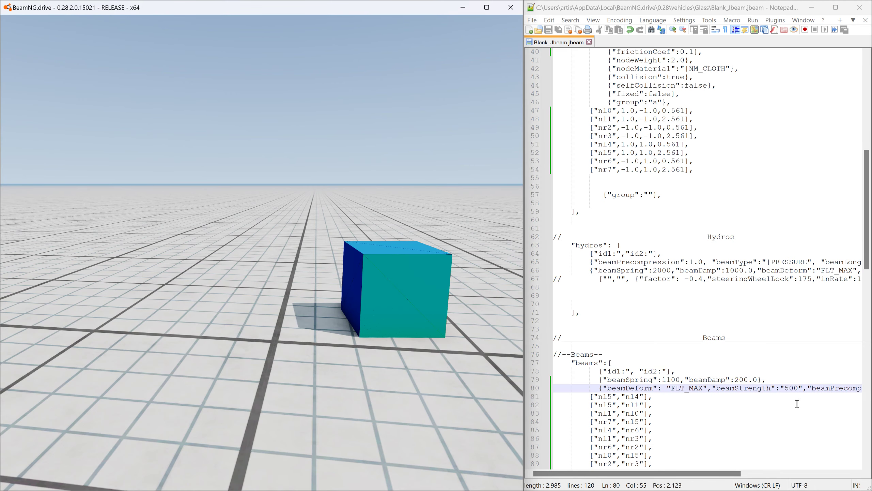
left_click(534, 43)
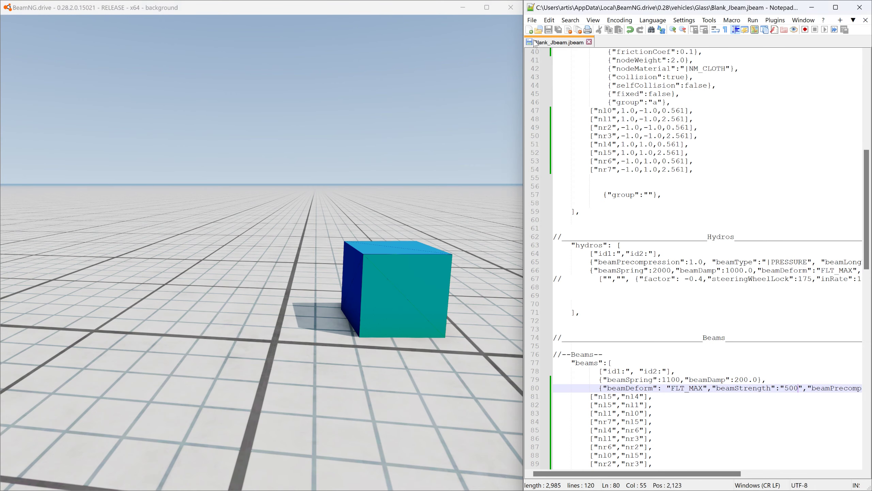
left_click(367, 11)
key("ctrl+r")
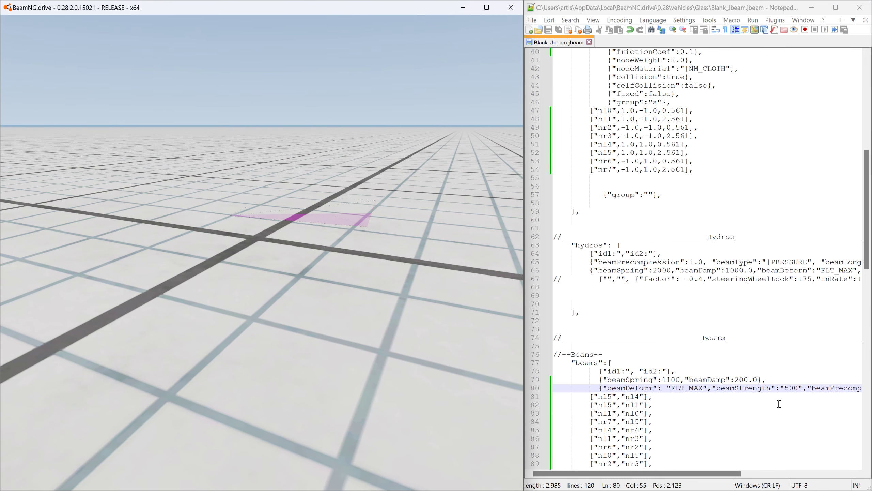
- Set beamStrength in the beams section to 1500, save the jbeam file, and reload the cube in BeamNG.drive
left_click(786, 388)
type("1")
left_click(548, 30)
left_click(370, 13)
key("ctrl+r")
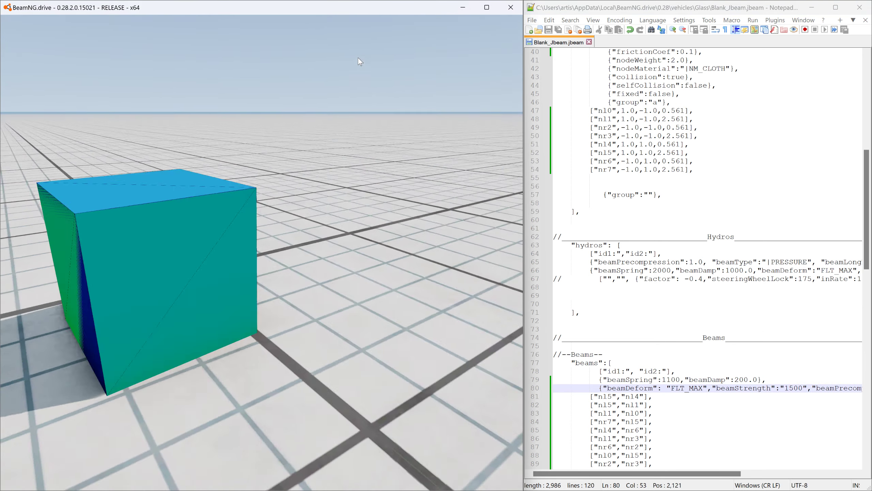
- Pull the cube apart by its nodes, reset it once, and examine the broken pieces from another angle
left_click_drag(219, 209, 311, 140)
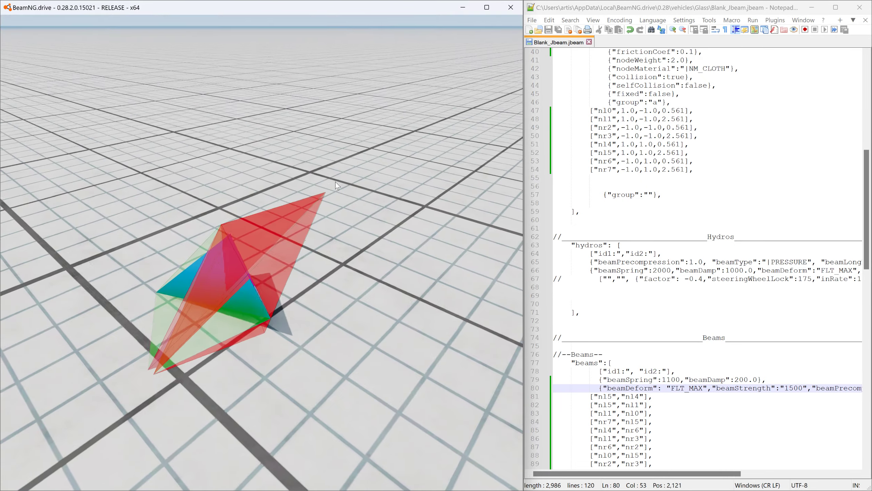
key("ctrl+r")
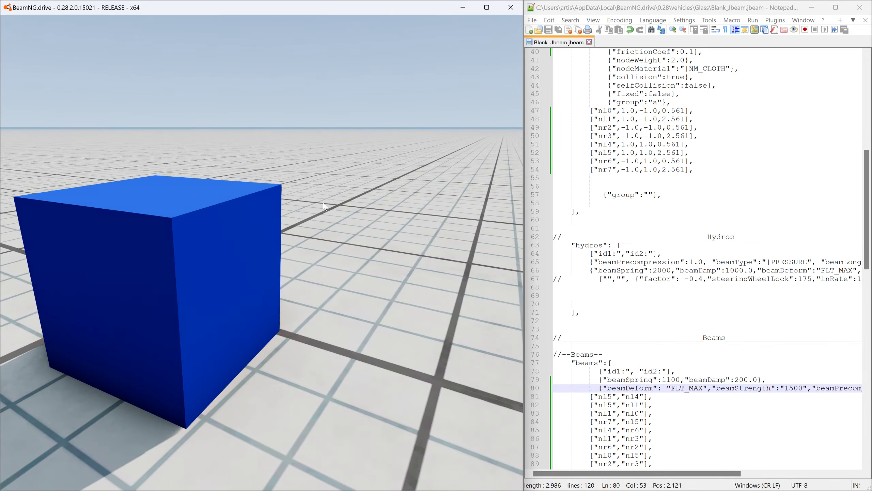
left_click_drag(226, 216, 264, 47)
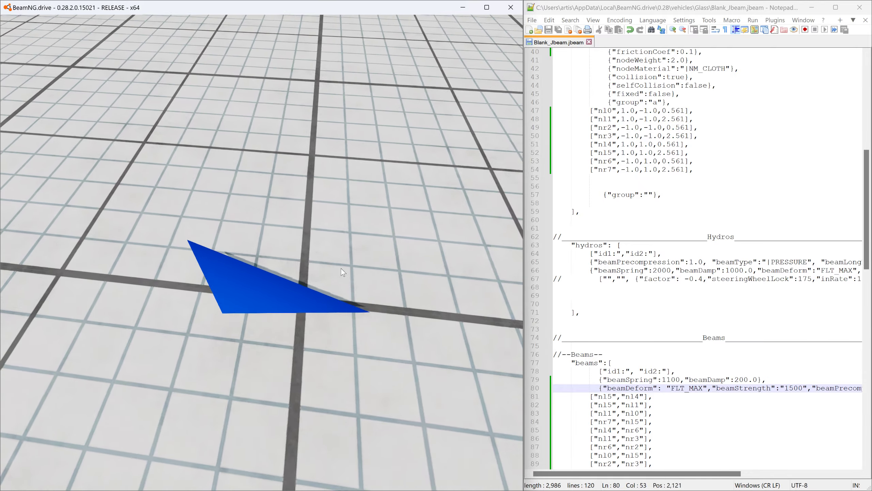
right_click_drag(336, 273, 443, 224)
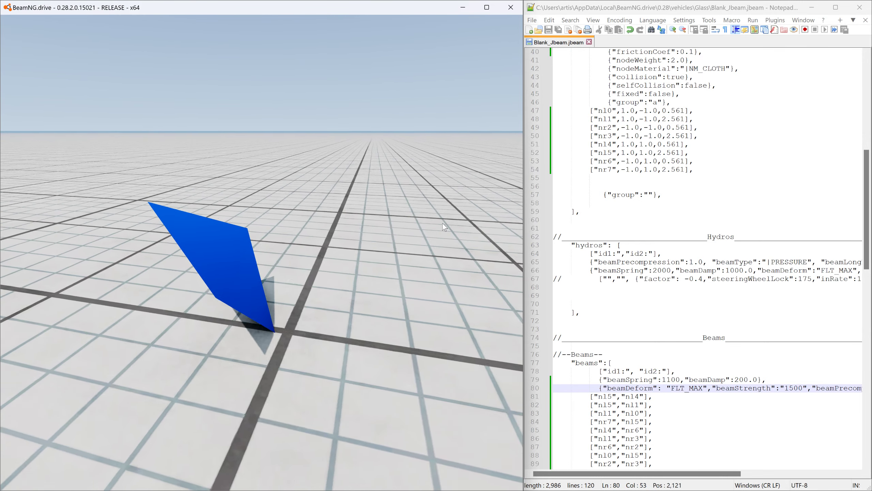
- Open the world editor, close the Asset Browser, and select the thePlayer vehicle inside the spawned objects group
key("F11")
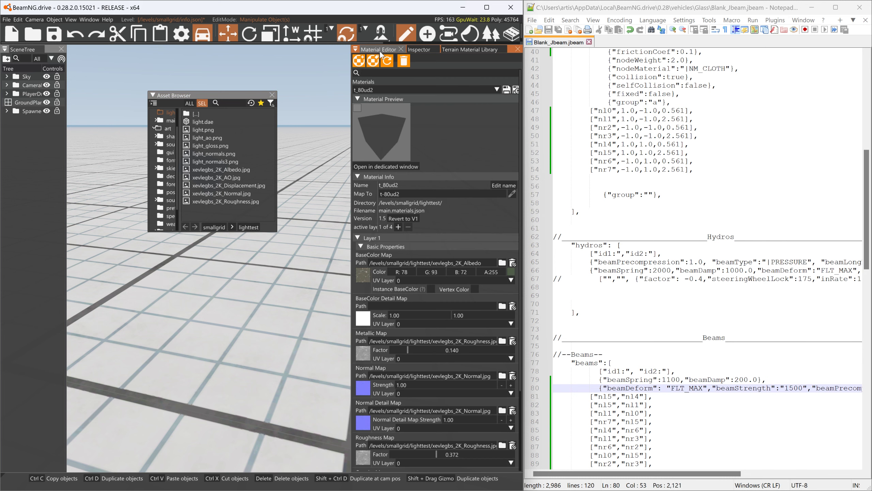
left_click(398, 92)
left_click(386, 93)
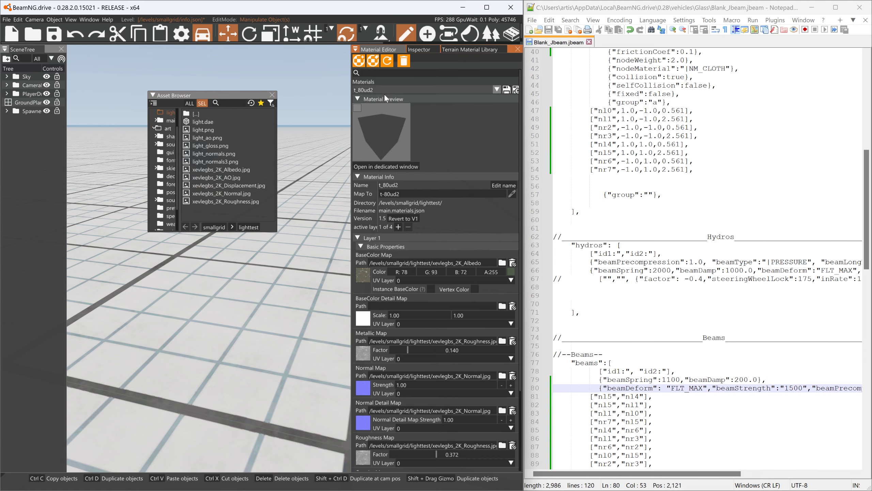
left_click(272, 94)
left_click(4, 114)
left_click(6, 111)
left_click(29, 119)
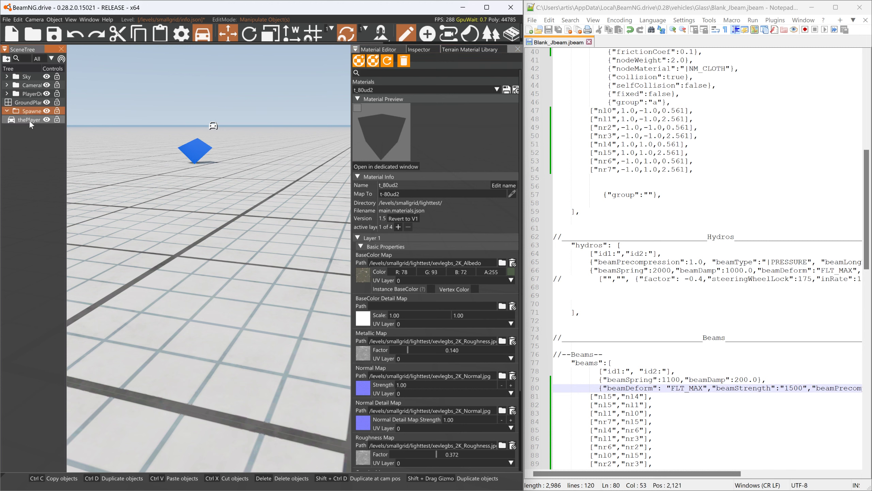
- Expand the Advanced Properties and Advanced - All Layers sections of the selected vehicle's licenseplate material to reach the Double Sided option
scroll(423, 423, "down", 3)
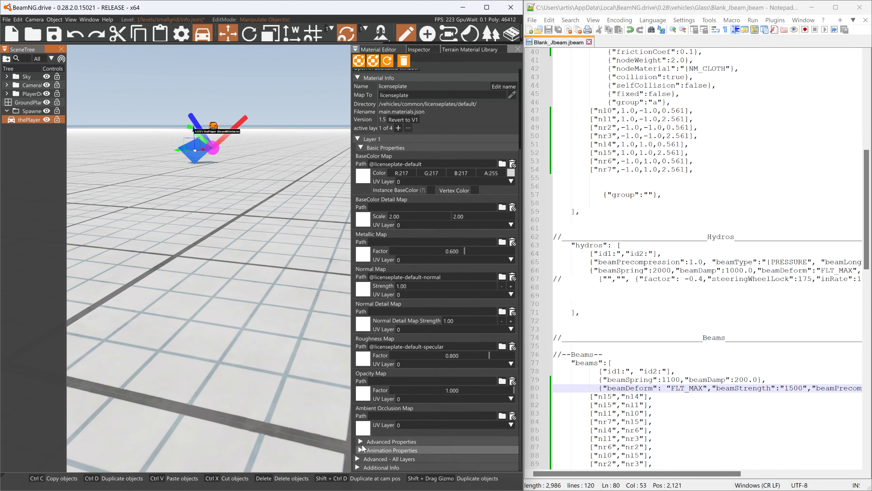
left_click(392, 441)
scroll(392, 441, "down", 5)
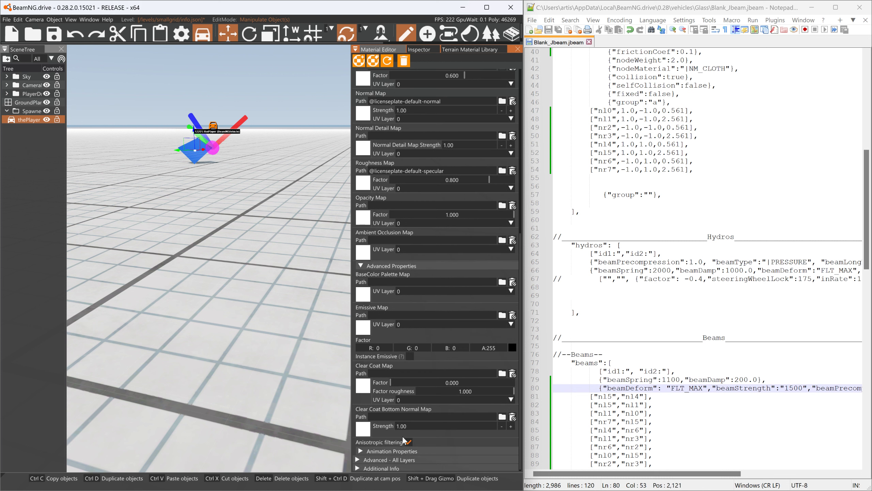
left_click(386, 459)
scroll(400, 453, "down", 2)
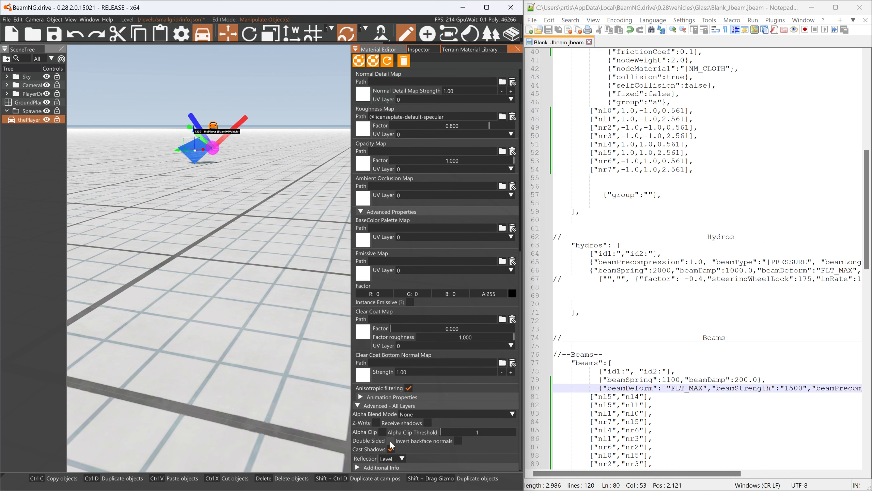
- Choose the new_box material, make sure Double Sided is enabled for it, and save all modified materials
scroll(365, 414, "up", 10)
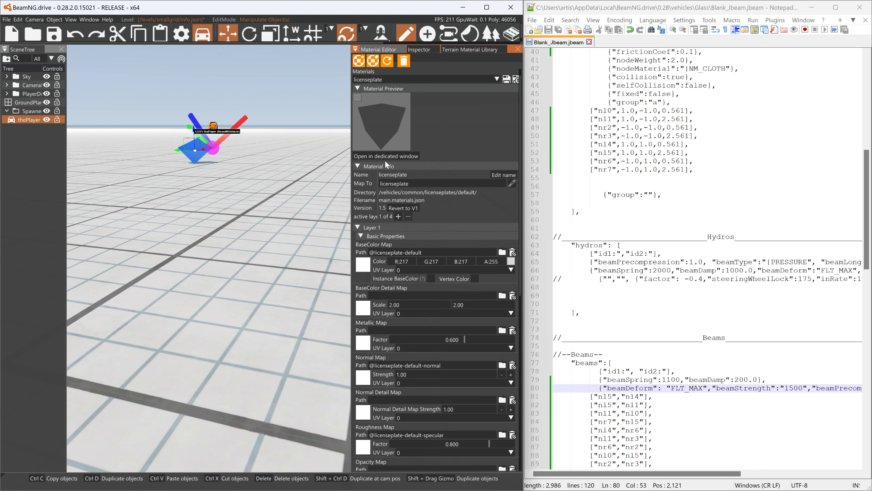
left_click(404, 78)
left_click(383, 95)
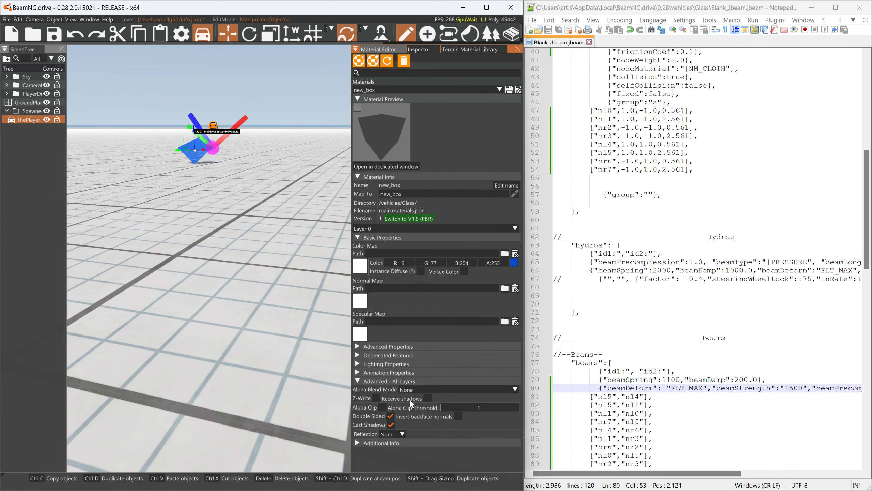
left_click(509, 90)
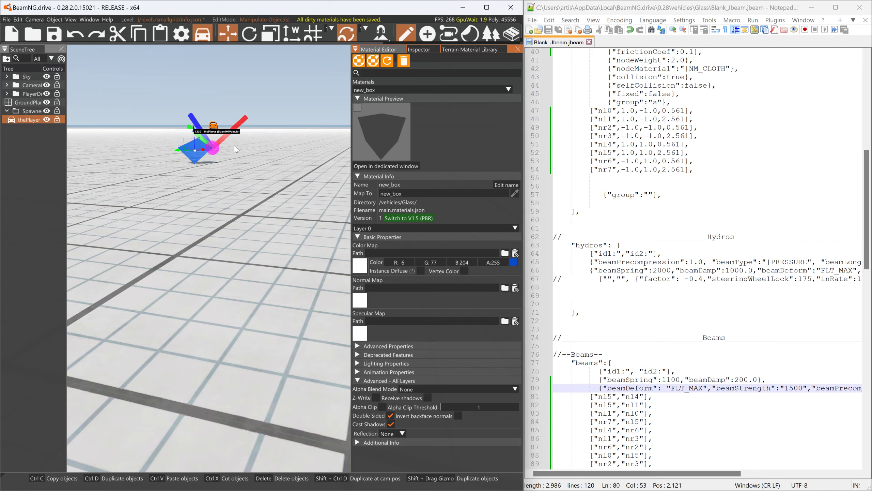
- Leave the world editor and pull the cube apart by its corner nodes to check its faces
key("F11")
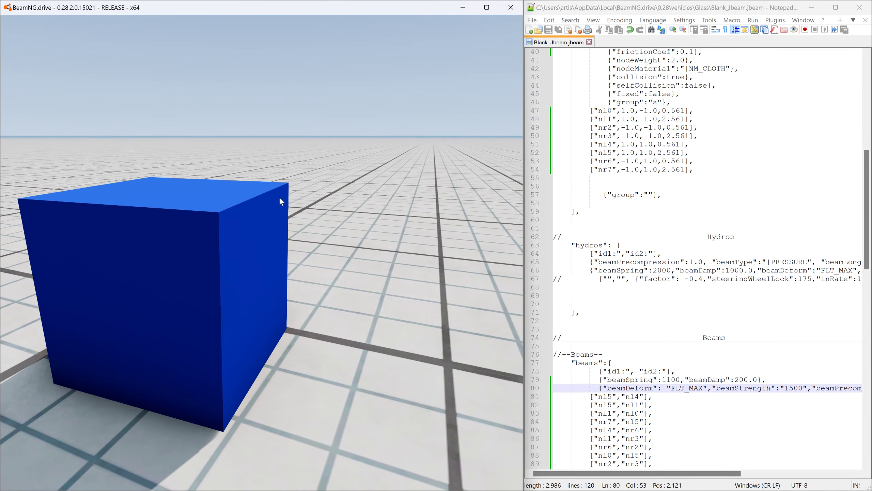
left_click_drag(219, 206, 255, 108, "ctrl")
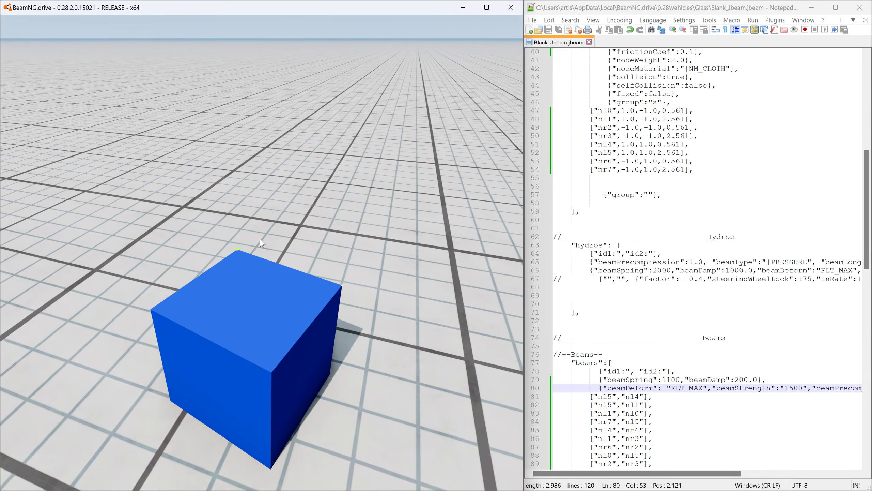
left_click_drag(260, 239, 130, 155, "ctrl")
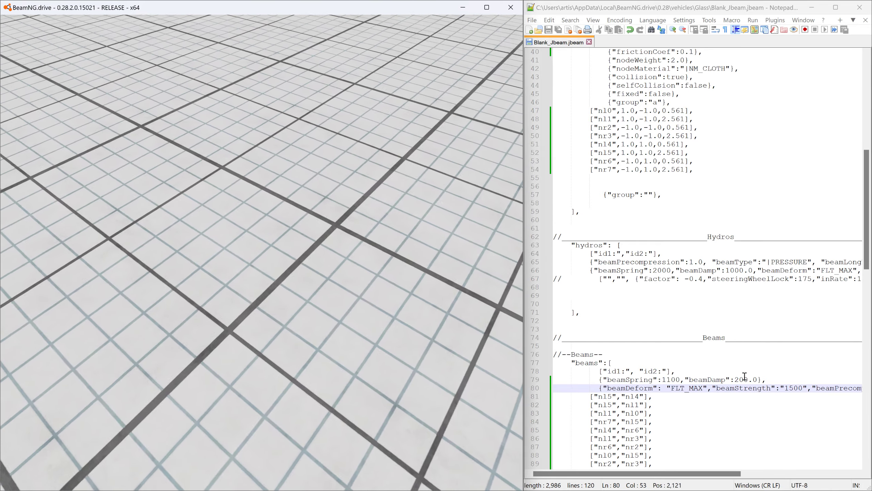
- Set beamStrength in the beams section to FLT_MAX and save the jbeam file
left_click_drag(785, 387, 805, 388)
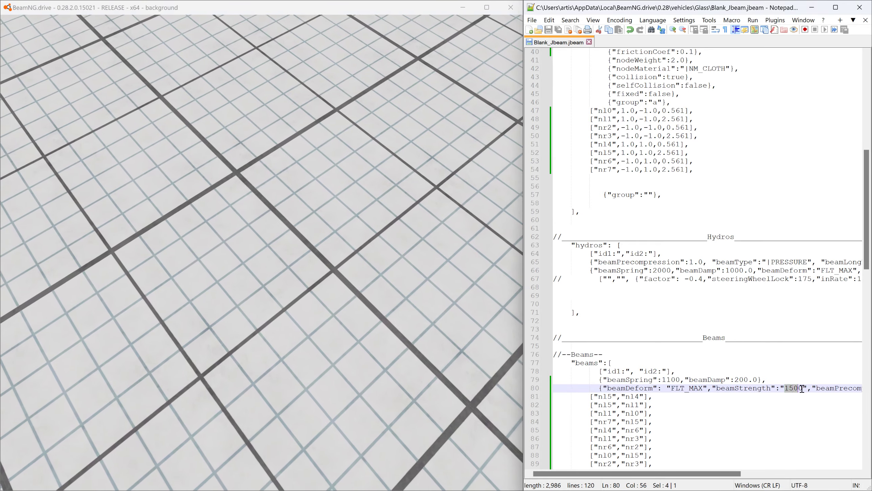
type("1")
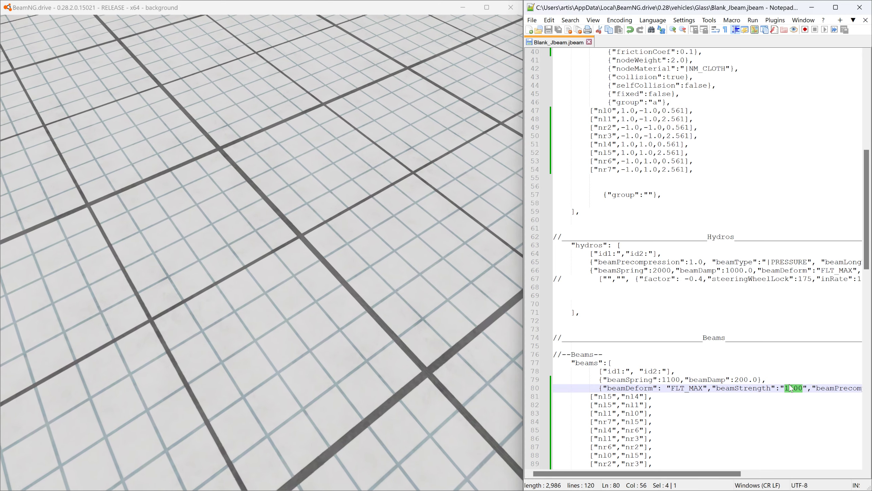
type("LT_MAX")
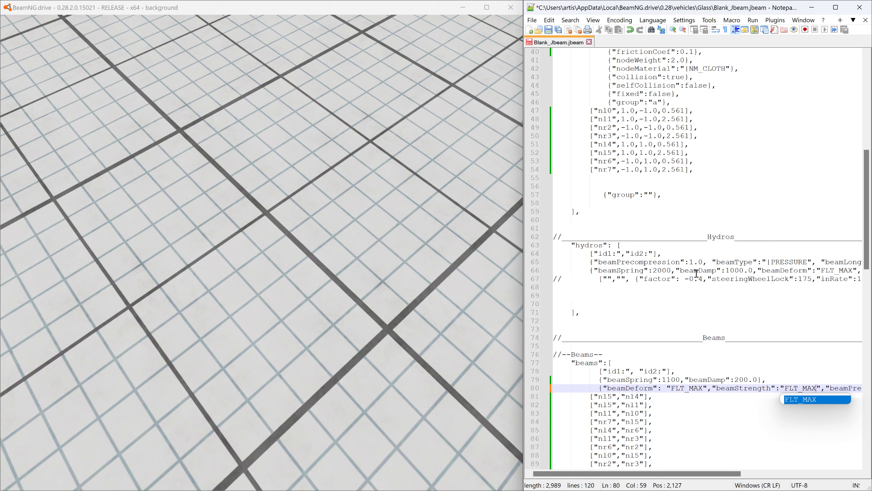
left_click(550, 32)
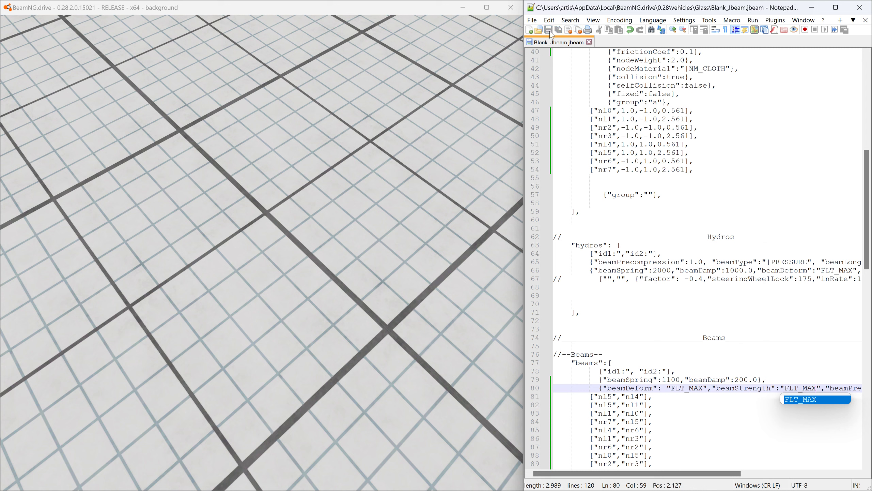
- Set beamDamp in the beams section to 2000.0, save the jbeam file, and reload the cube in BeamNG.drive
mouse_move(734, 473)
left_mouse_down()
mouse_move(808, 474)
mouse_move(773, 463)
mouse_move(735, 466)
left_mouse_up()
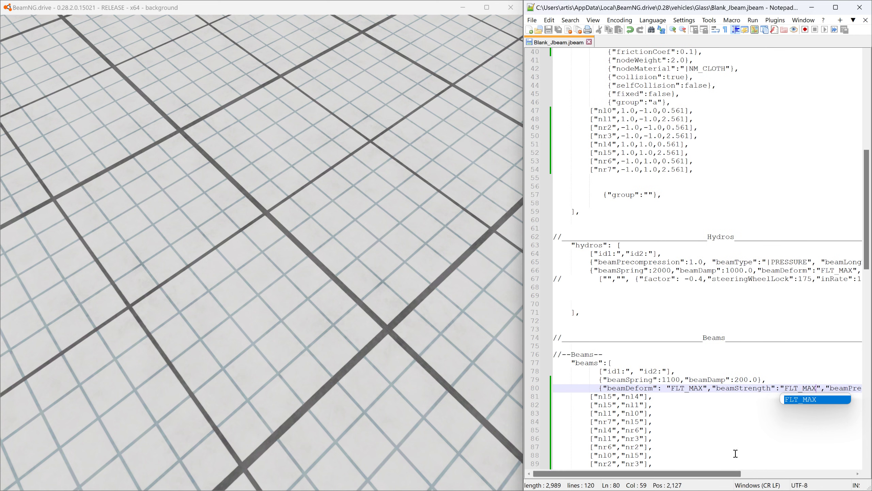
left_click(740, 379)
type("0")
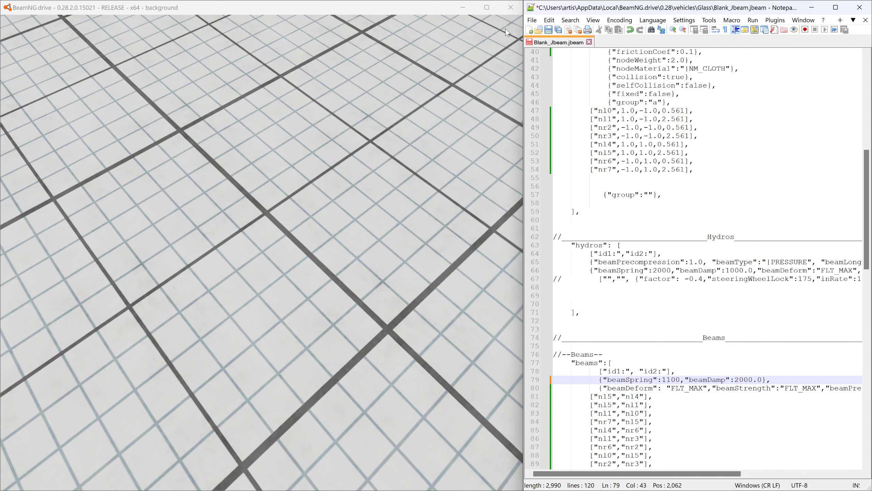
left_click(552, 30)
left_click(428, 53)
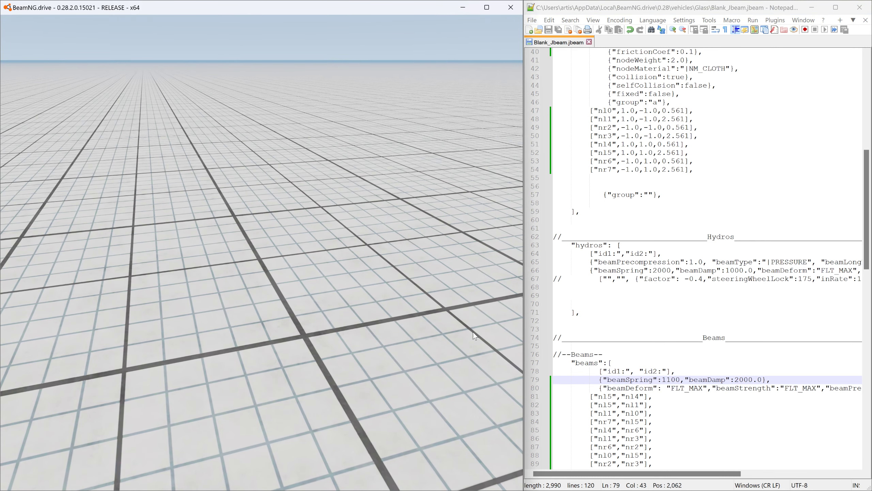
key("ctrl+r")
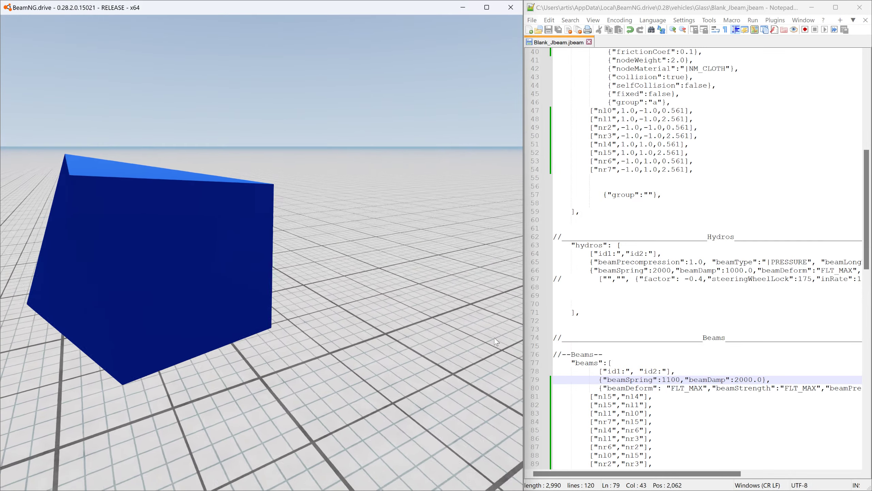
- Set beamDamp in the beams section to 22000.0, save the jbeam file, and return to BeamNG.drive
left_click(738, 380)
type("2")
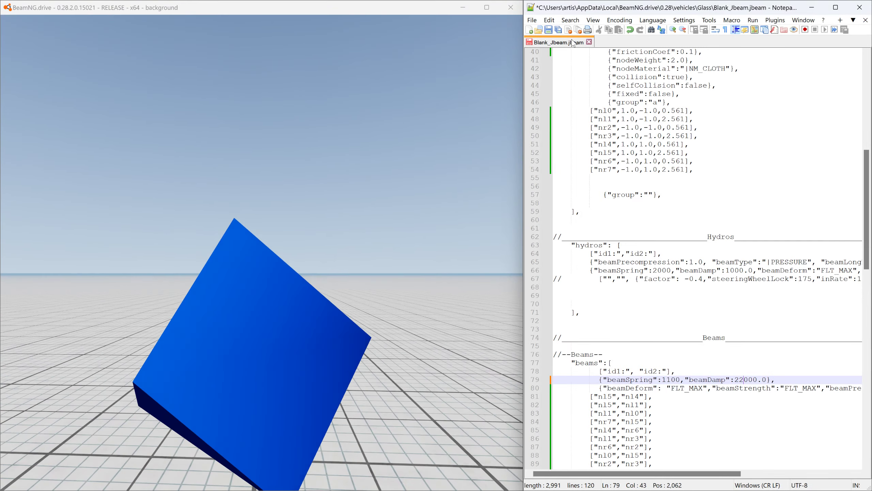
left_click(549, 30)
left_click(401, 13)
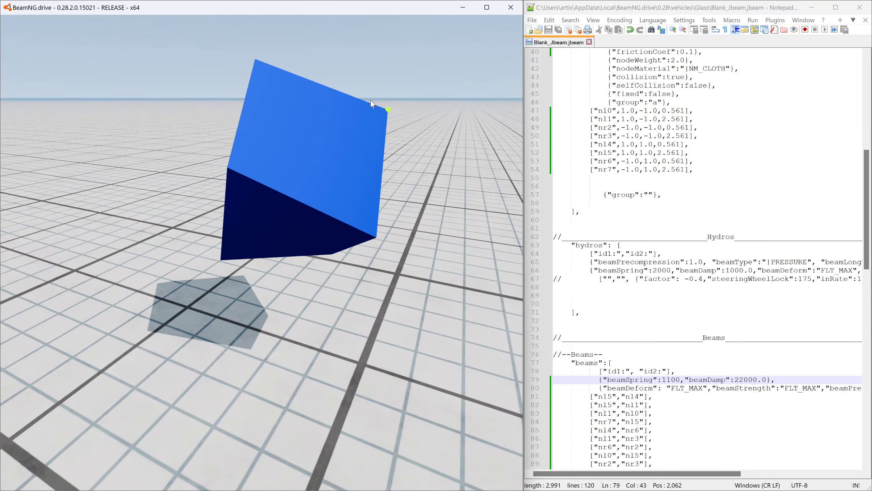
- Test the stronger damping by pausing and resuming the simulation while viewing the cube, and reload the cube
key("j")
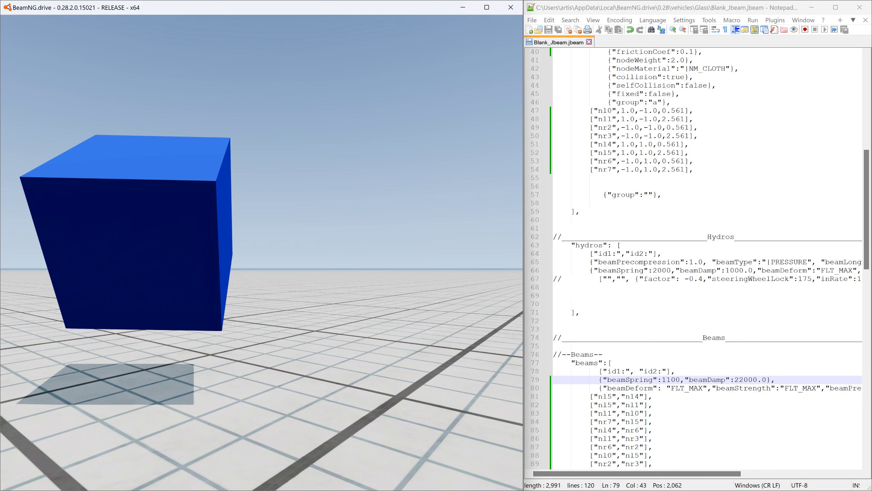
right_click_drag(322, 116, 304, 110)
key("j")
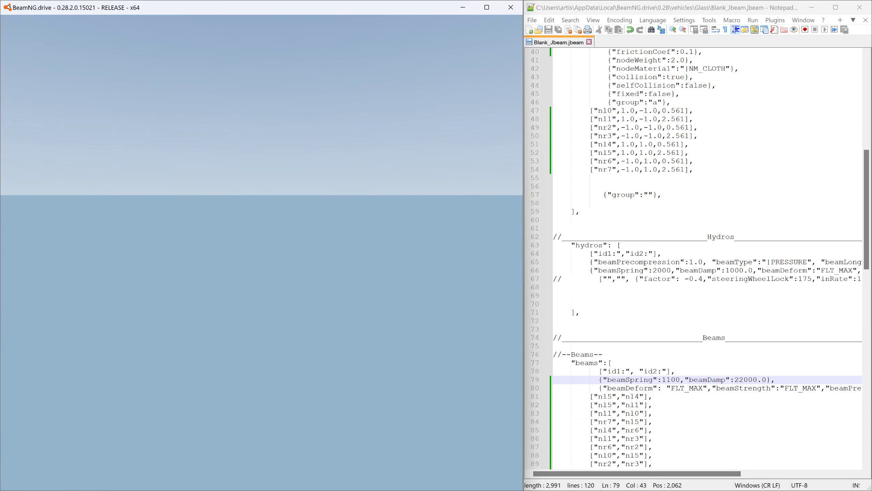
key("ctrl+r")
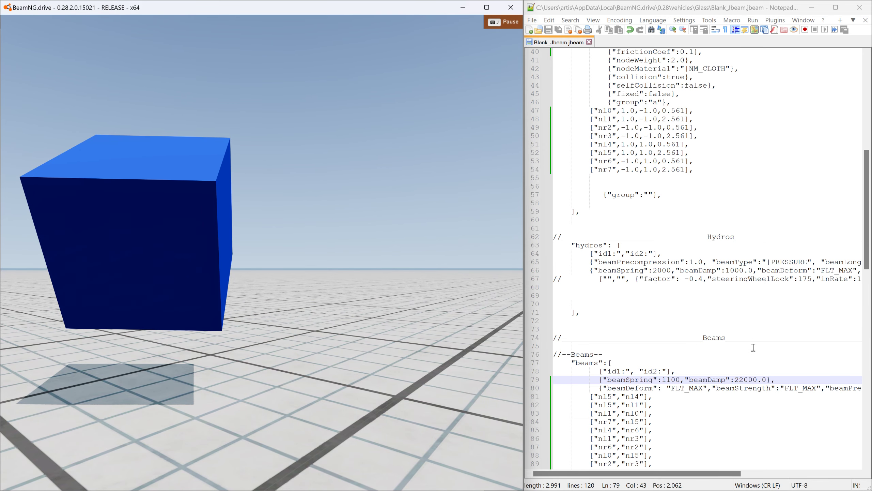
- Set nodeWeight in the nodes section to 200.0 and save the jbeam file
left_click(748, 379)
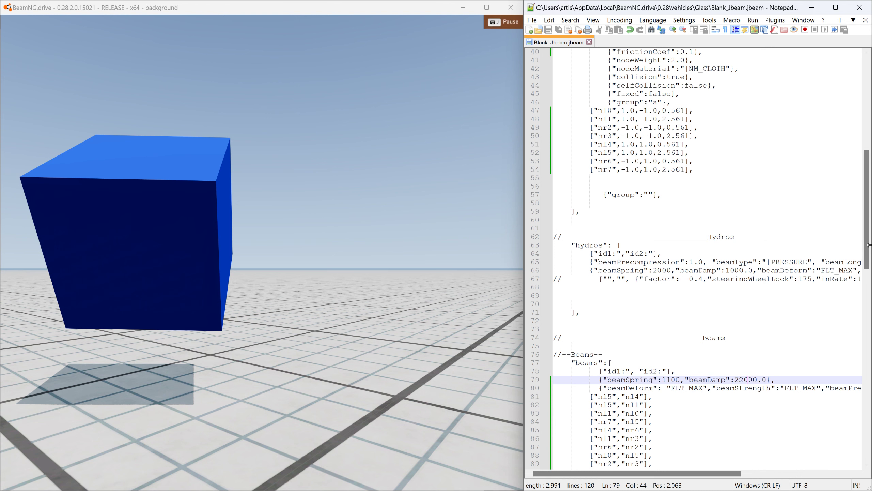
left_click_drag(869, 236, 871, 120)
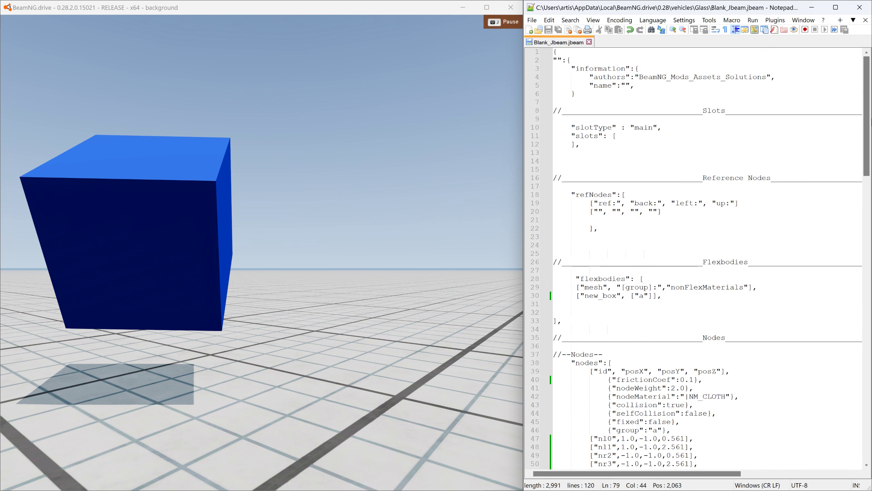
left_click(675, 387)
type("00")
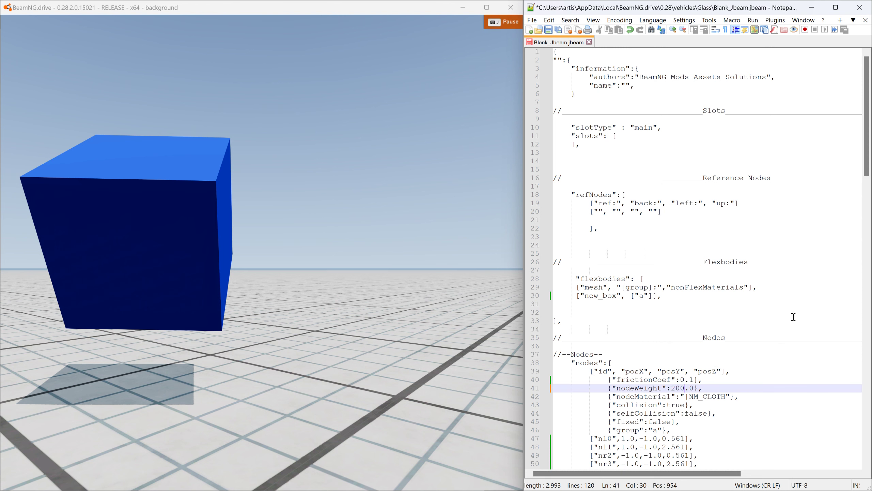
scroll(790, 317, "down", 8)
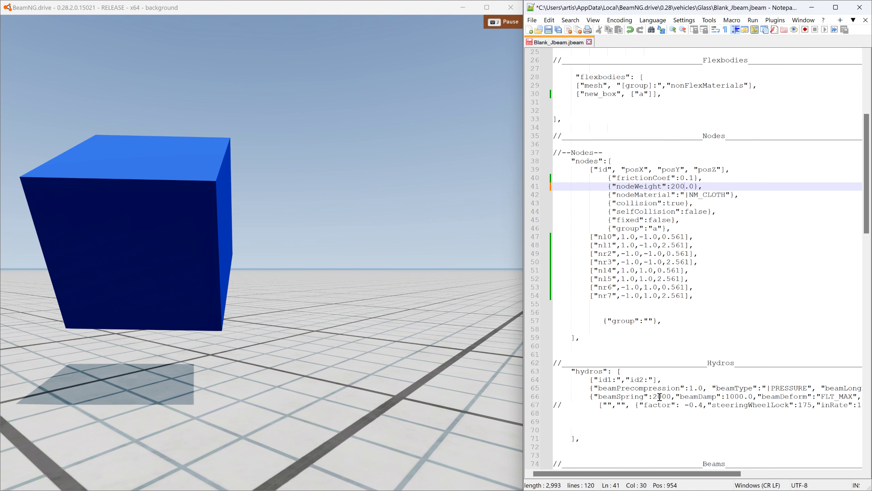
left_click(549, 30)
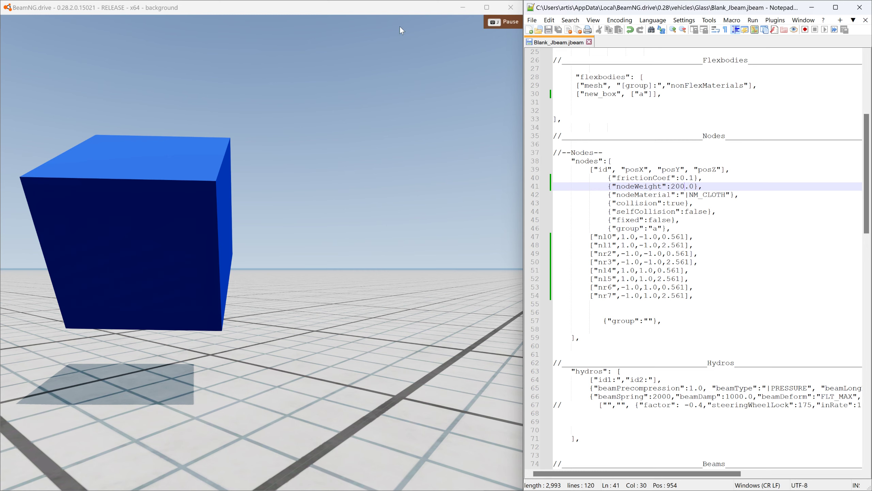
- Reload the cube in BeamNG.drive and pull it by its upper corner nodes to test the heavier node weight
left_click(317, 11)
key("ctrl+r")
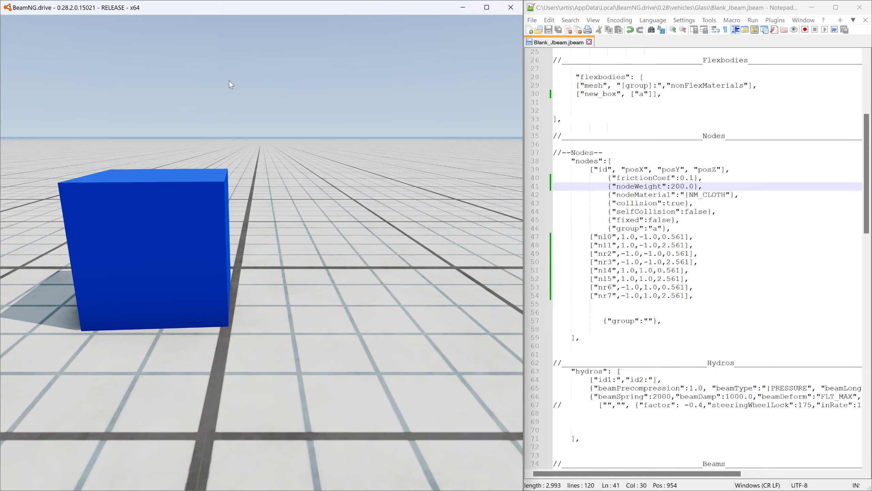
left_click_drag(223, 183, 246, 26)
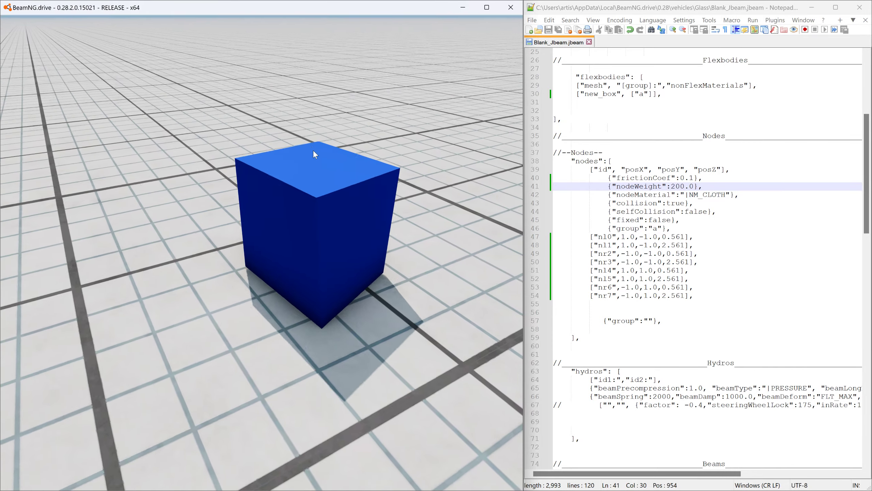
left_click_drag(320, 190, 353, 0, "ctrl")
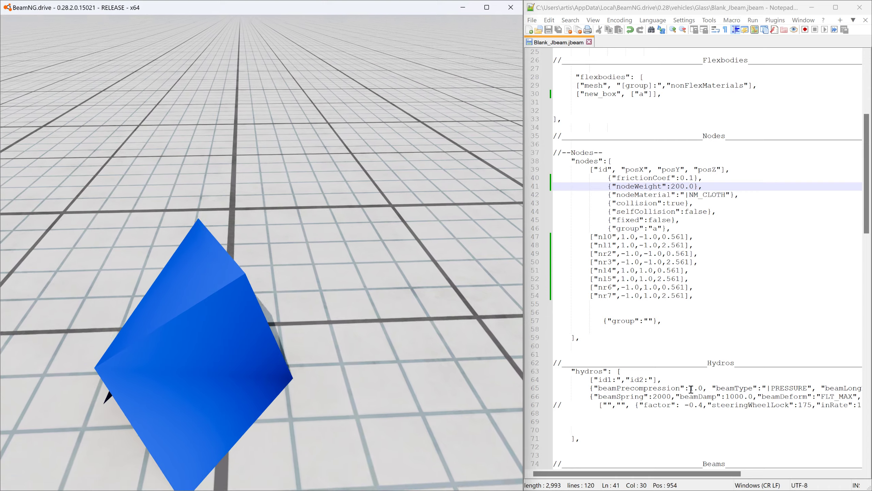
- Set beamSpring in the beams section of the jbeam file to 110000
left_click(665, 397)
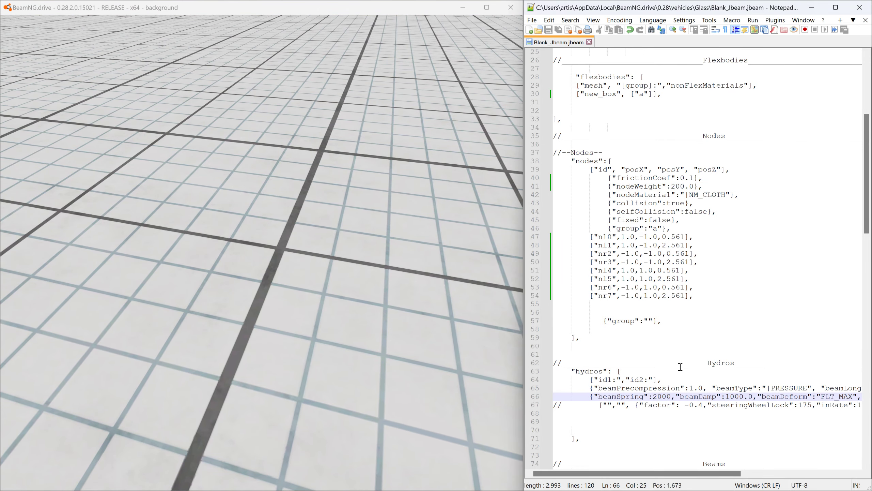
left_click_drag(705, 364, 704, 354)
scroll(715, 360, "down", 7)
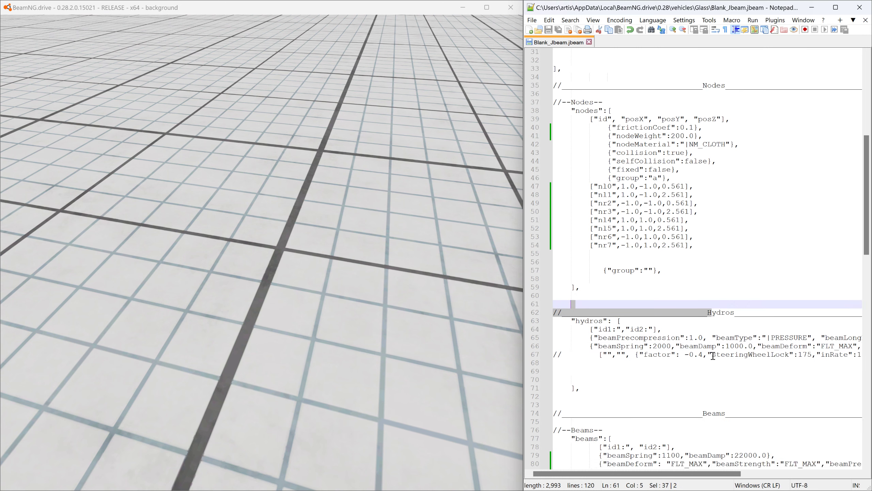
left_click(671, 329)
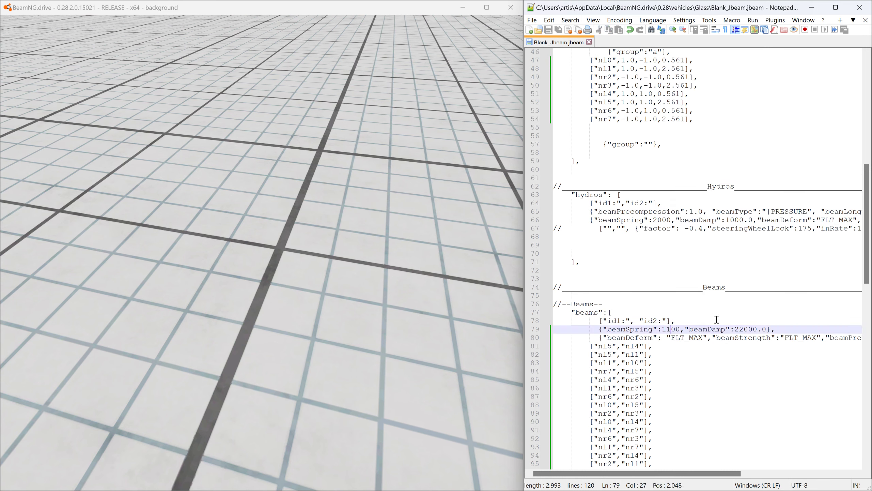
type("00")
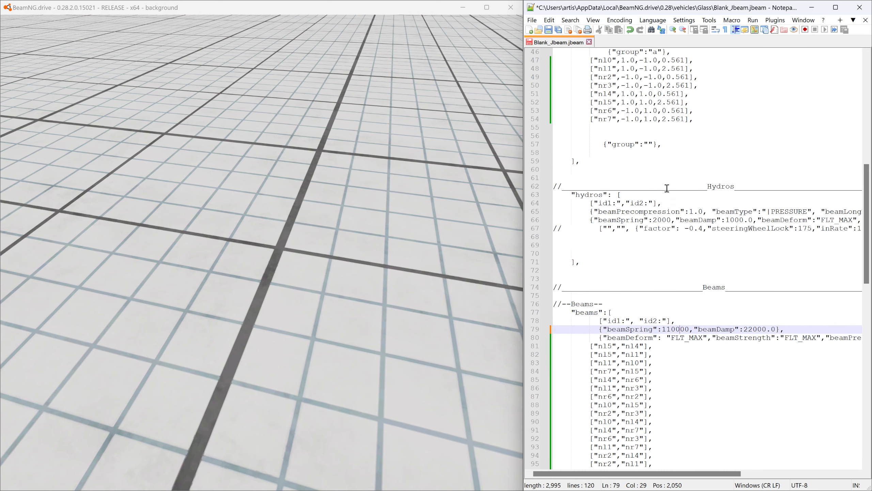
- Save the jbeam file, then reload the cube in BeamNG.drive and pull it to test the new beam spring
left_click(424, 9)
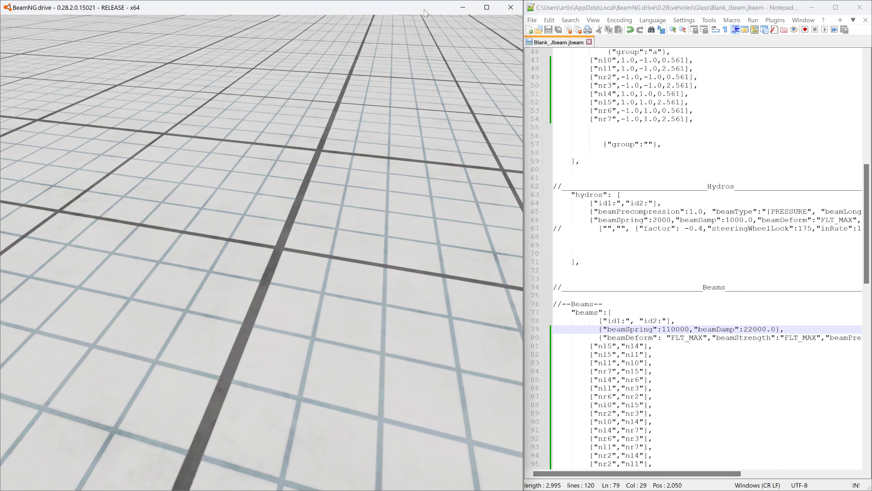
key("ctrl+r")
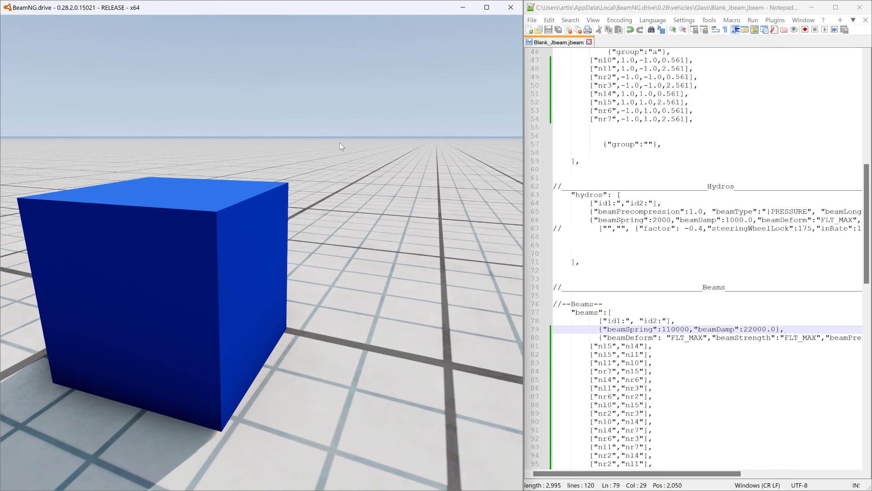
left_click_drag(237, 212, 252, 45)
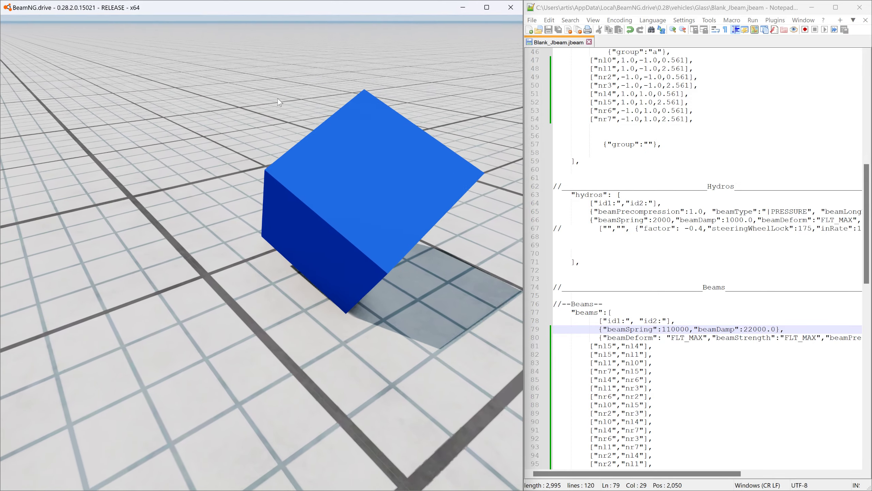
left_click_drag(384, 173, 329, 39)
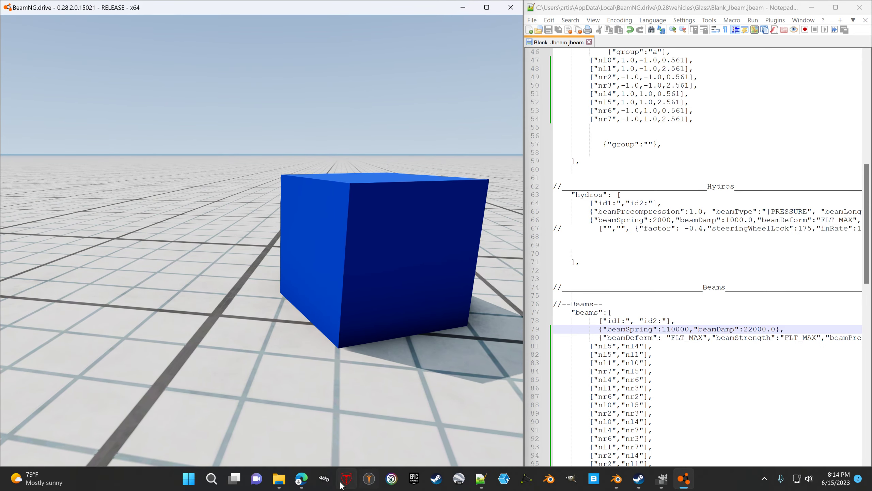
- Switch to the Edge browser and open the bookmarked "Introduction to JBeam" page of the BeamNG documentation
left_click(302, 479)
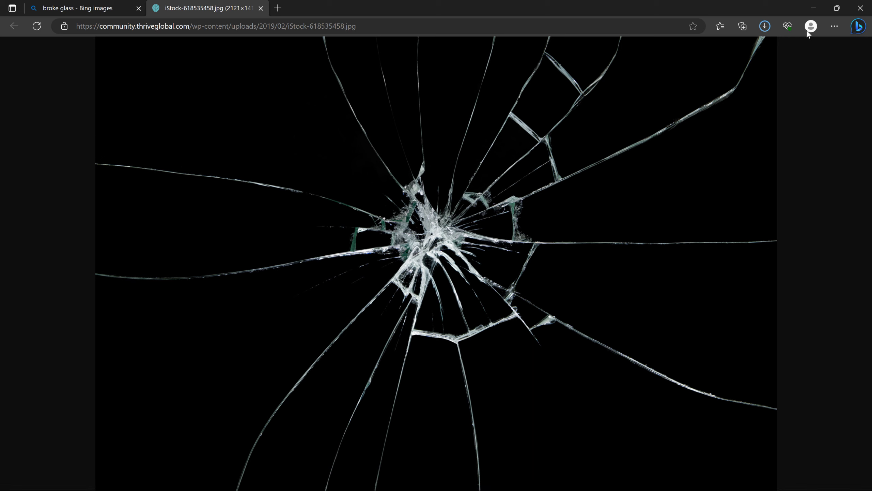
left_click(721, 27)
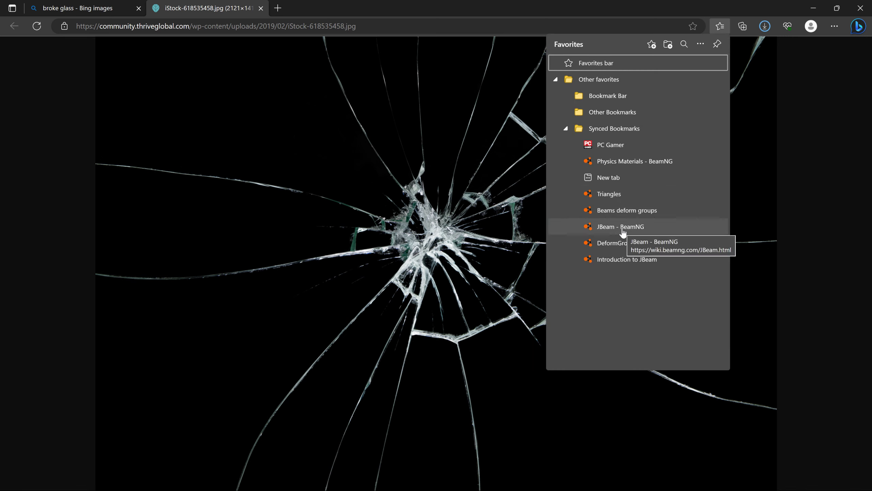
left_click(621, 256)
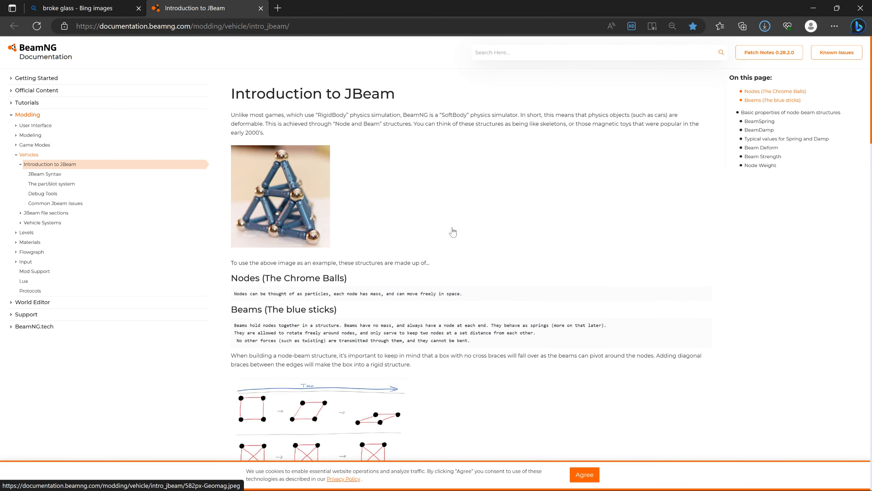
- Examine the explanations of BeamSpring, BeamDamp, Beam Deform, Beam Strength, Node Weight and cross bracing in the documentation
scroll(453, 232, "down", 10)
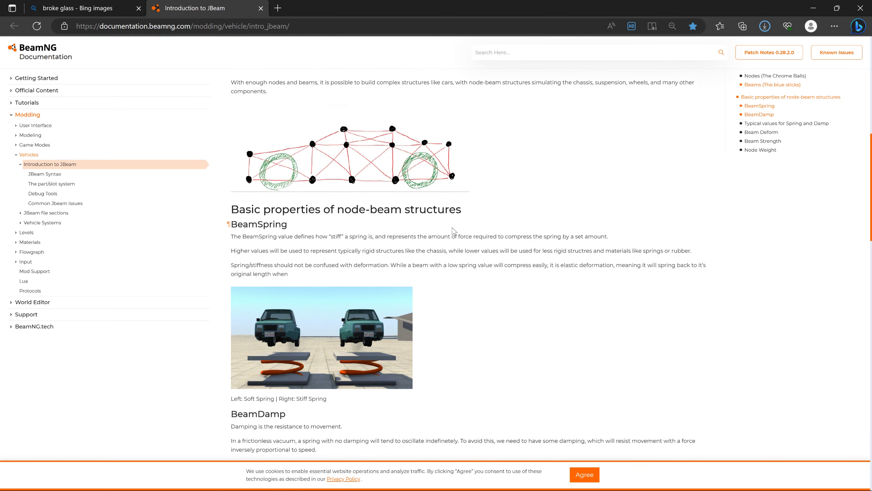
scroll(453, 232, "down", 2)
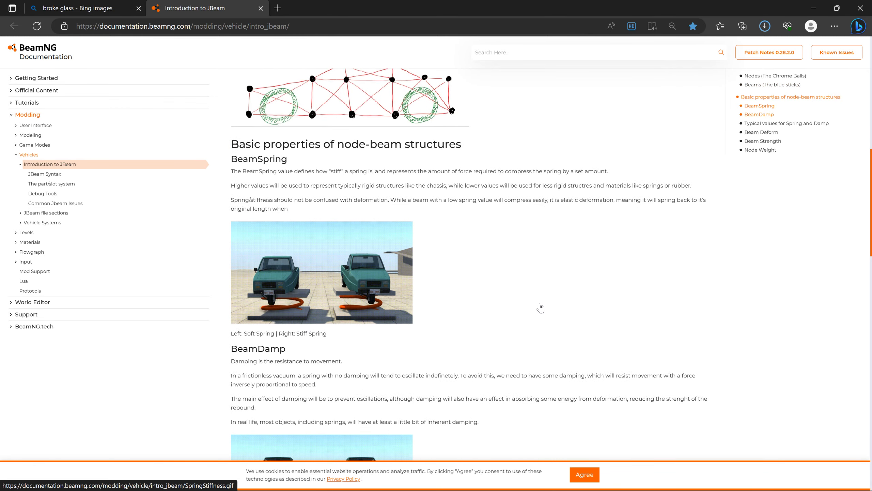
scroll(540, 308, "down", 5)
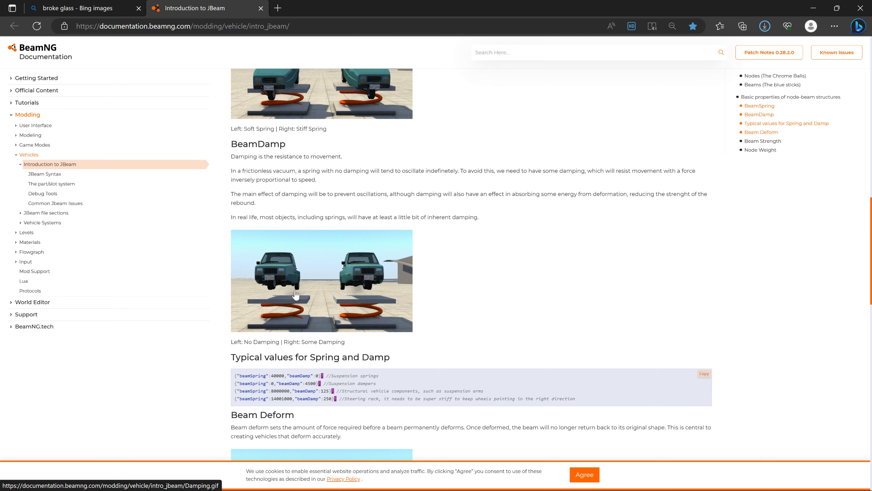
scroll(445, 238, "down", 5)
scroll(448, 293, "down", 4)
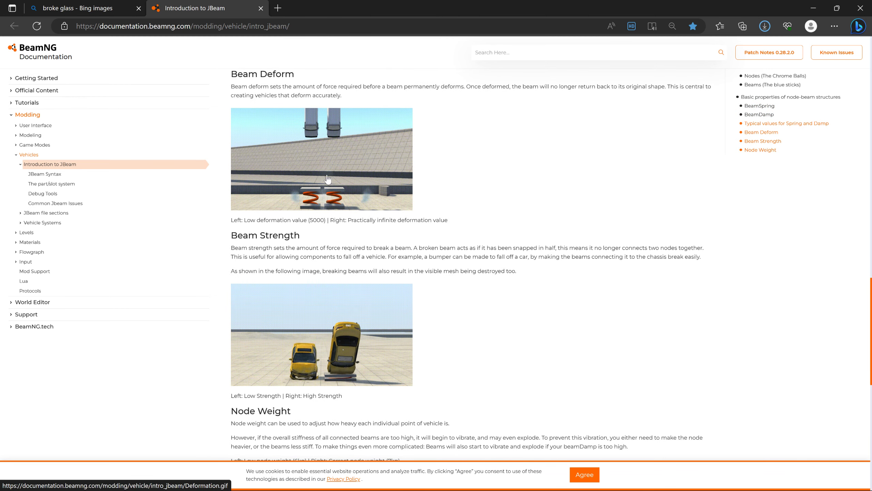
scroll(419, 329, "down", 2)
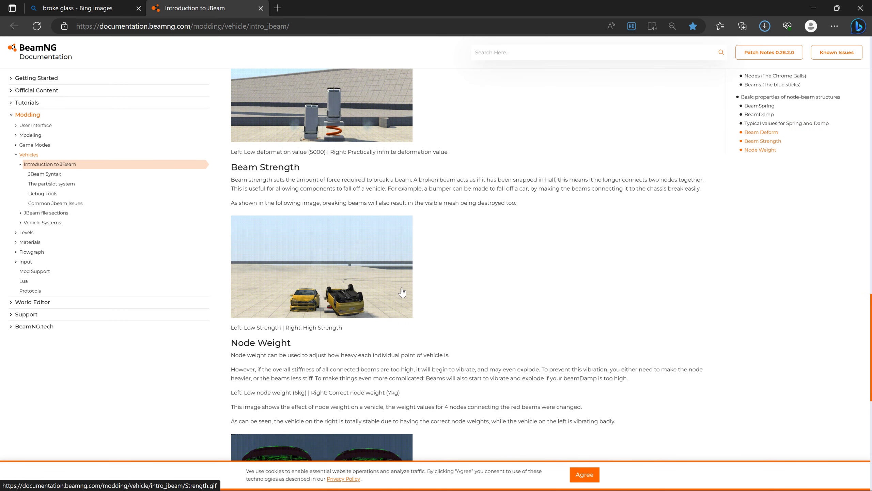
scroll(490, 291, "down", 6)
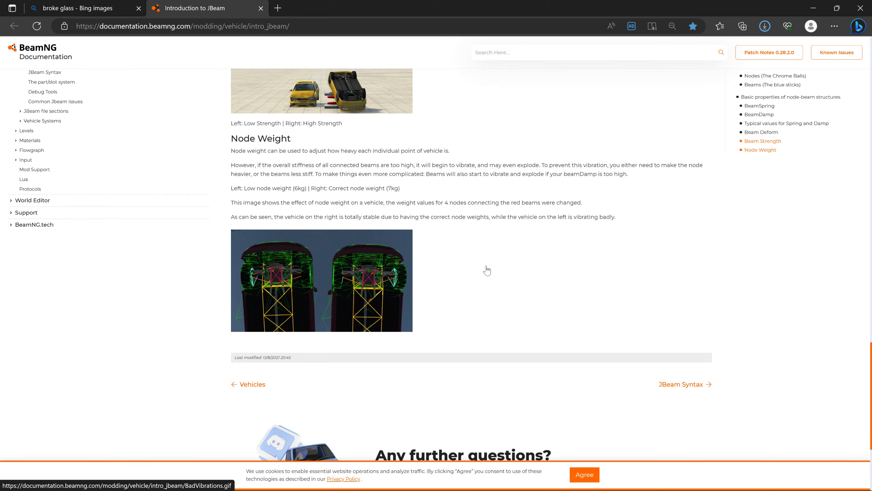
scroll(497, 271, "up", 20)
scroll(503, 270, "up", 18)
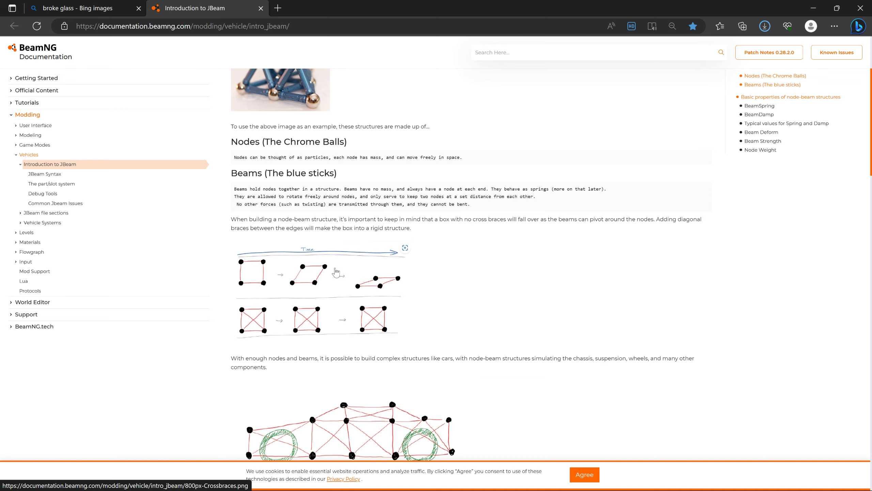
- Return to BeamNG.drive and test the cube's rigidity by moving it around and resetting it
key("alt+Tab")
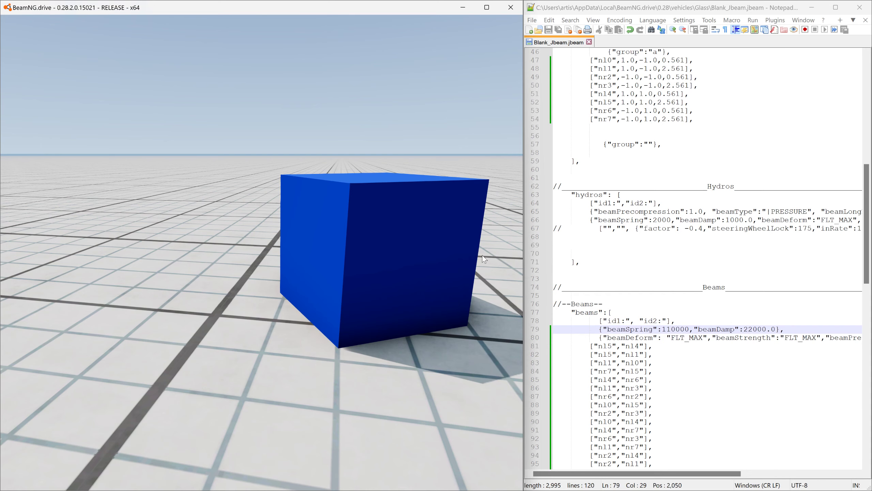
left_click_drag(489, 188, 469, 287)
key("r")
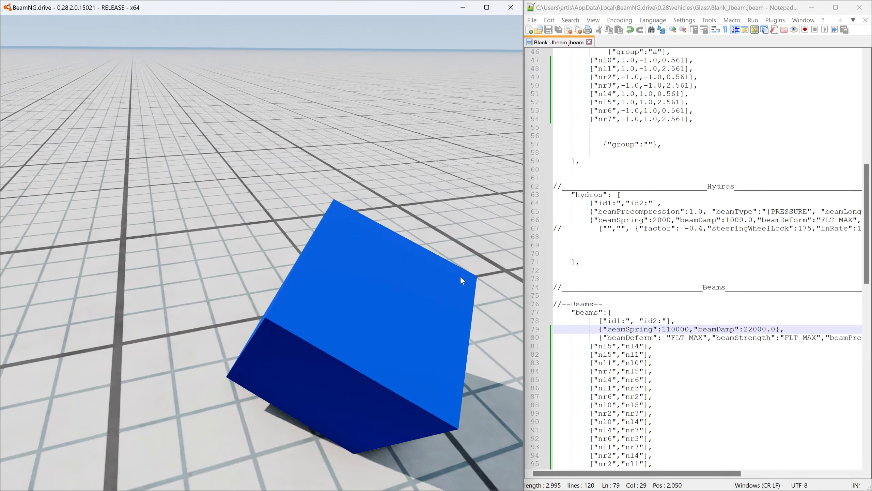
- Switch to Blender, undo the last edge deletion on the new_box mesh and turn on X-ray display
key("alt+Tab")
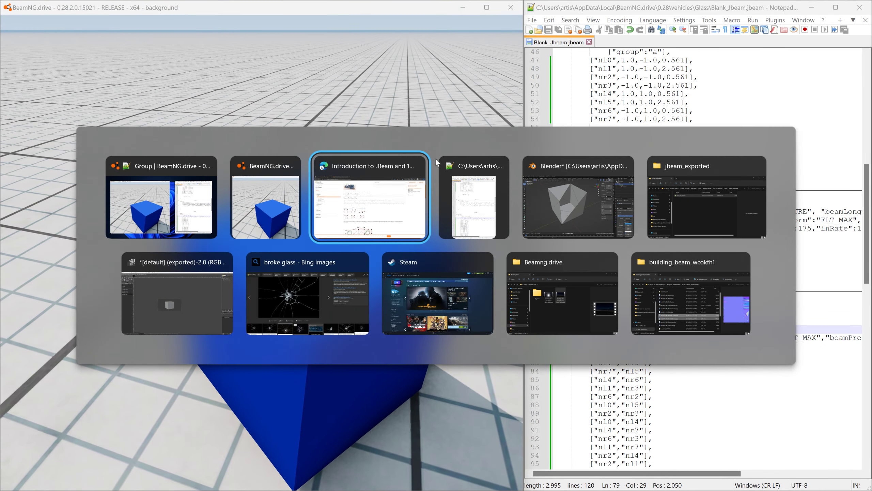
key("alt+Tab")
key("alt+Tab")
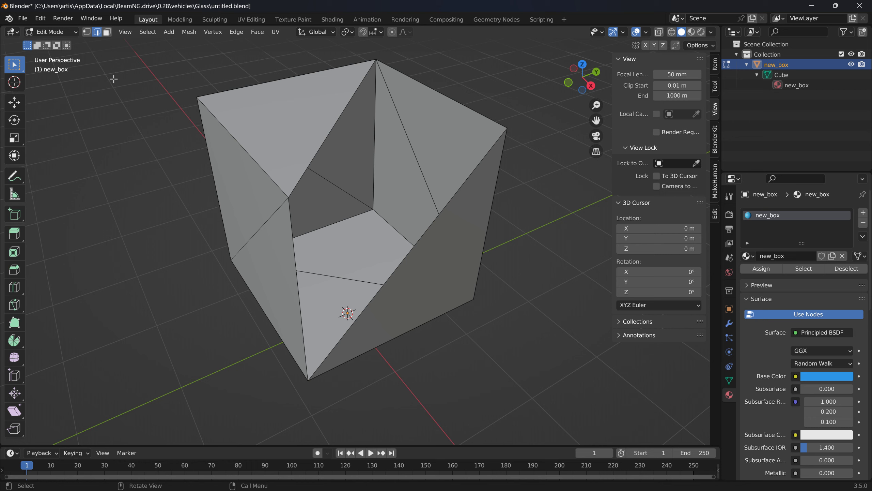
key("ctrl+z")
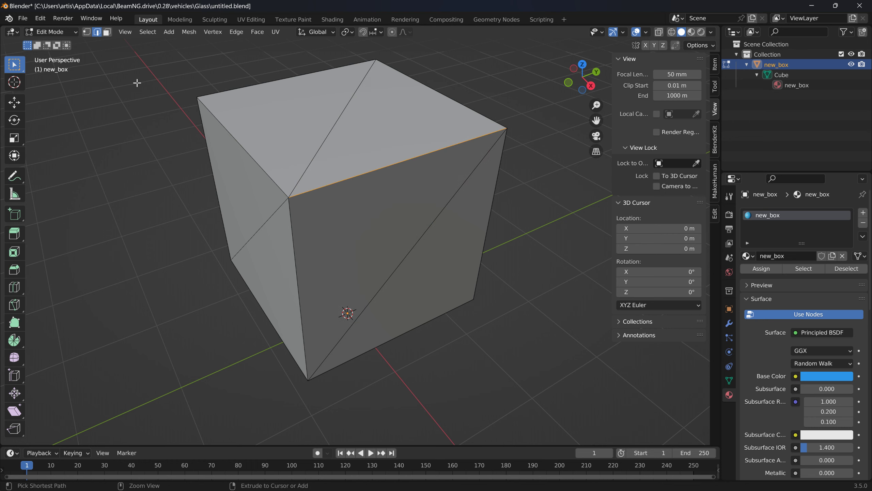
left_click(662, 34)
middle_click_drag(411, 138, 351, 119)
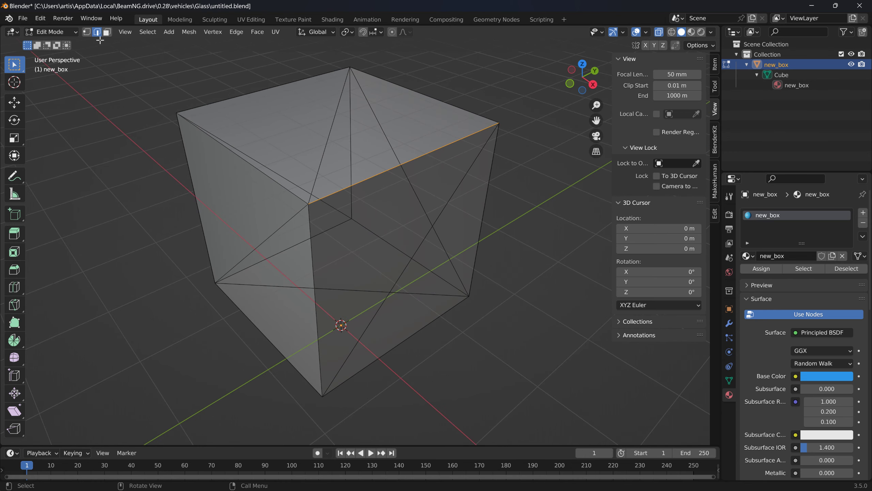
- Select all vertices of new_box in vertex mode and connect them with the JBeam NodesConnector
left_click(87, 34)
key("a")
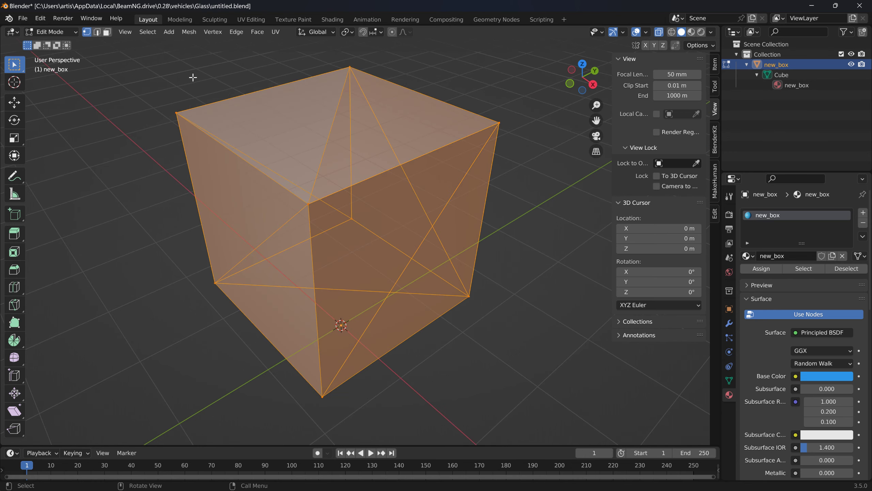
middle_click_drag(196, 85, 199, 54)
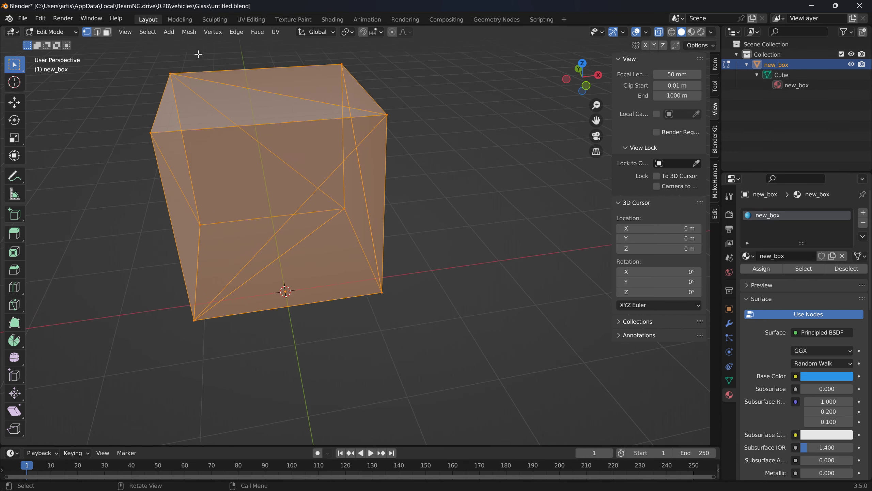
left_click(189, 33)
mouse_move(228, 305)
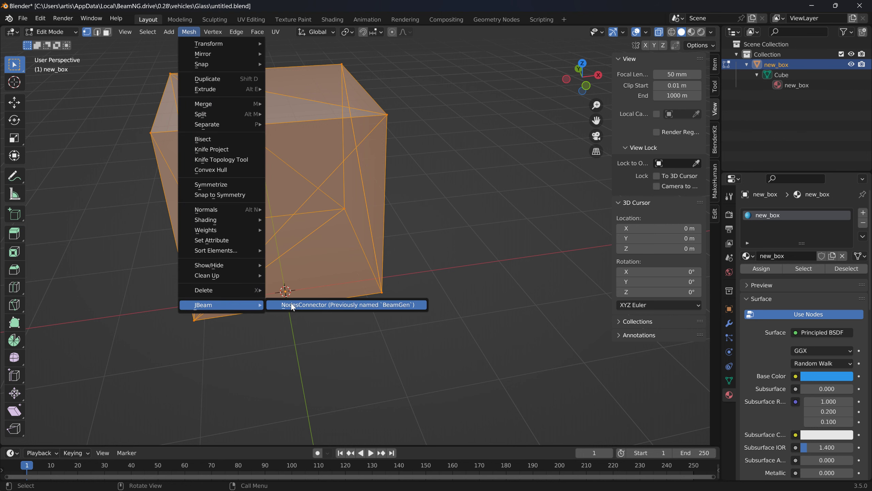
left_click(300, 305)
middle_click_drag(289, 292, 310, 248)
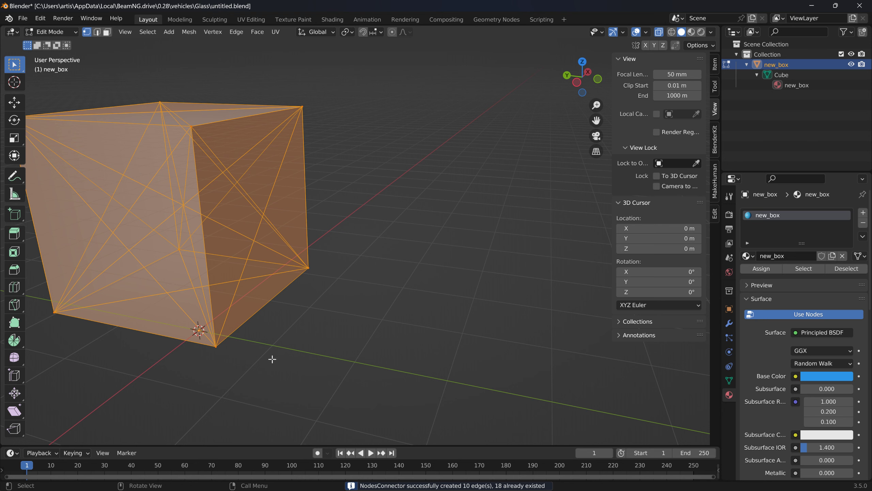
middle_click_drag(207, 260, 393, 234)
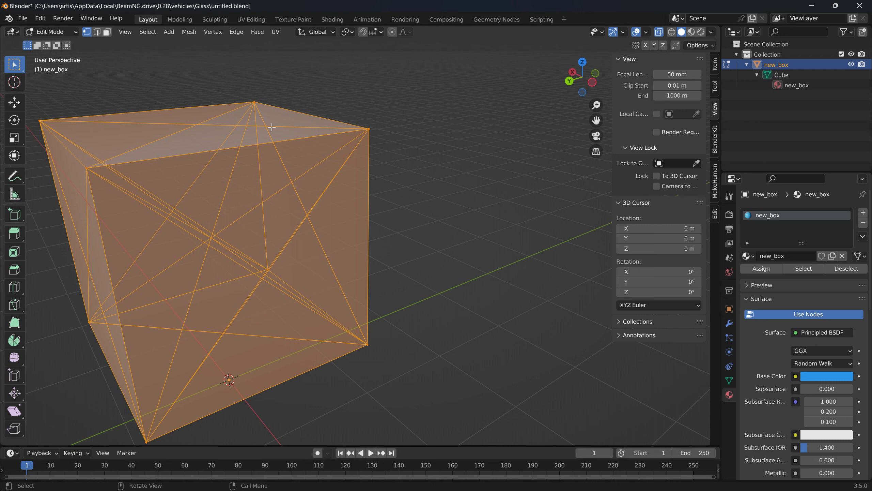
- Export the fully connected new_box mesh as a JBeam (.jbeam) file
left_click(24, 19)
mouse_move(72, 168)
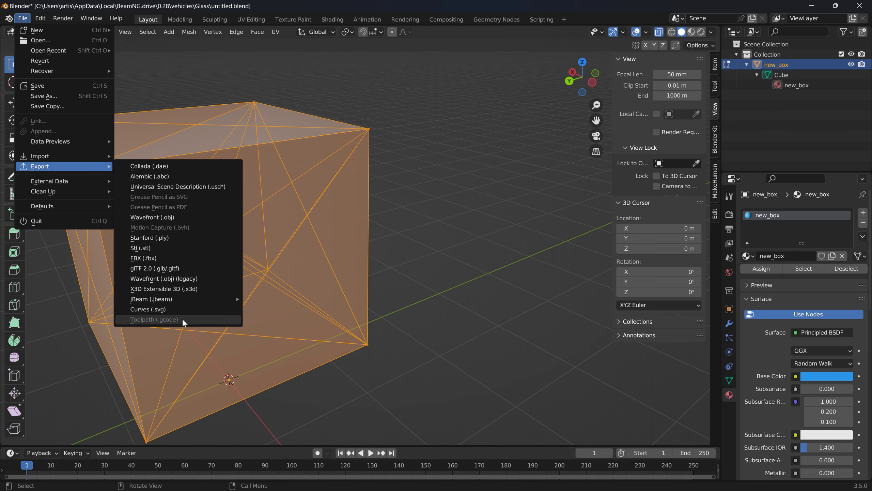
mouse_move(191, 300)
left_click(251, 301)
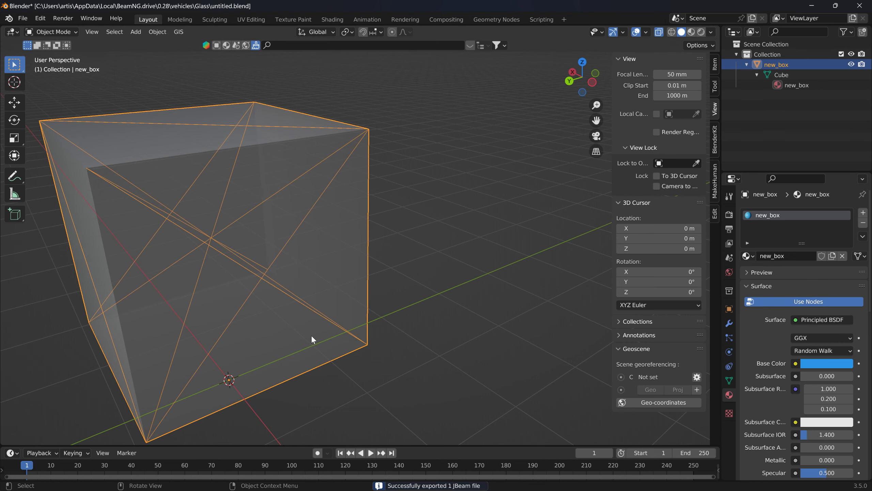
- Open the exported new_box.jbeam from the jbeam_exported folder in Notepad++
key("alt+Tab")
key("alt+Tab")
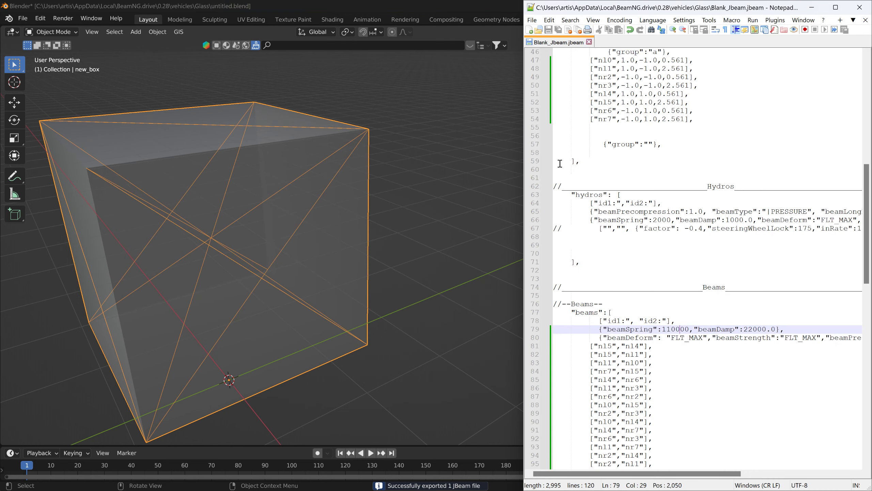
mouse_move(280, 484)
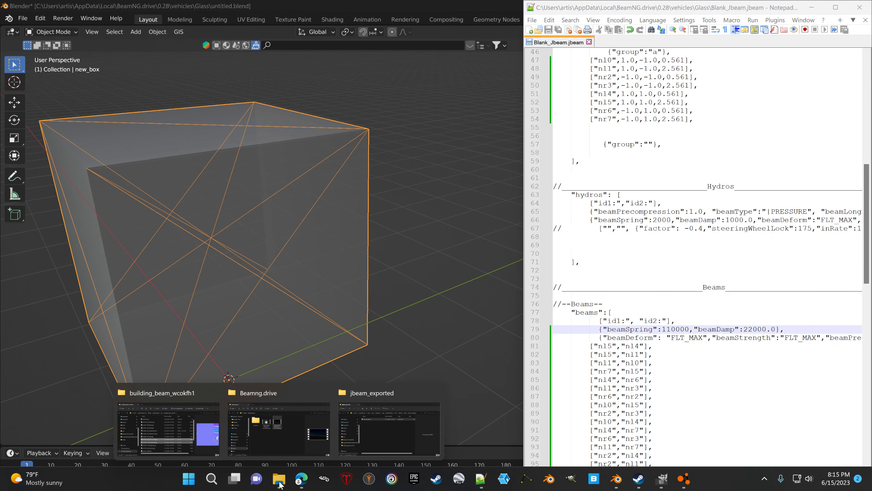
left_click(358, 405)
double_click(335, 268)
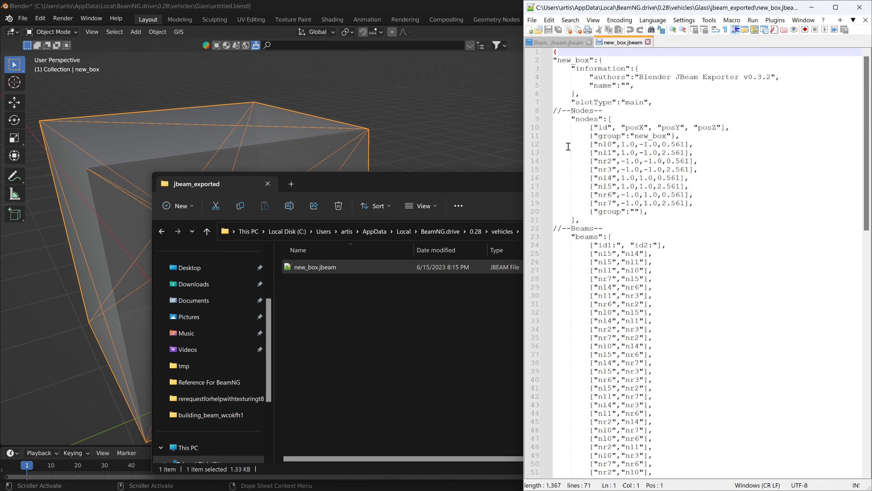
- Select the eight node lines from nl0 to nr7 in the nodes section of new_box.jbeam
mouse_move(568, 146)
left_mouse_down()
mouse_move(701, 186)
mouse_move(706, 199)
mouse_move(583, 167)
mouse_move(562, 148)
left_mouse_up()
key("Down")
key("Down")
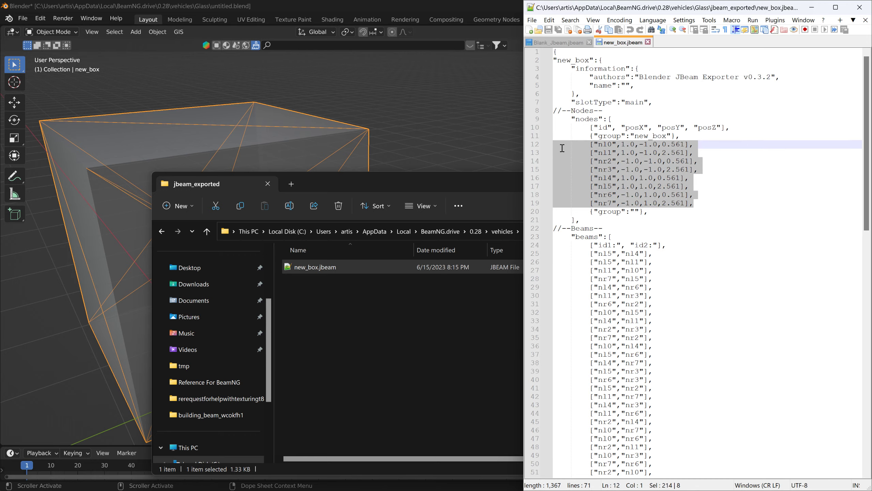
- Maximise the Notepad++ window and clone new_box.jbeam into a second side-by-side view
left_click(564, 43)
left_click_drag(598, 12, 542, 101)
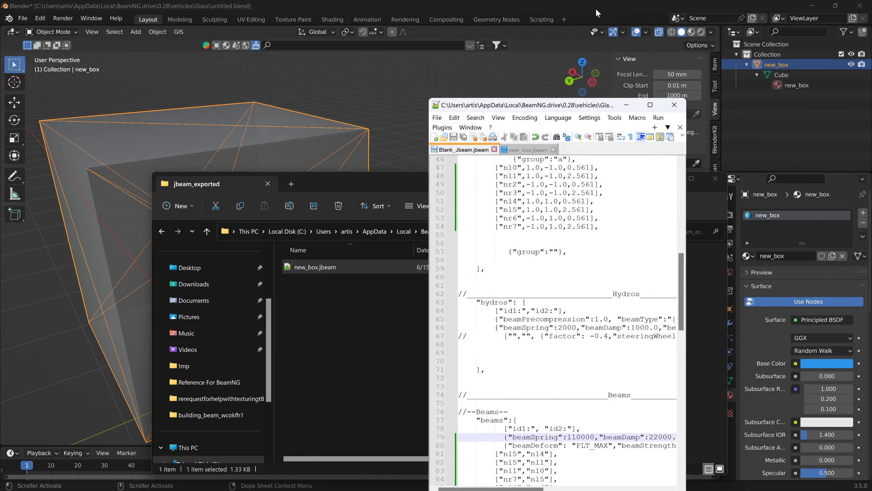
double_click(542, 102)
left_click(97, 40)
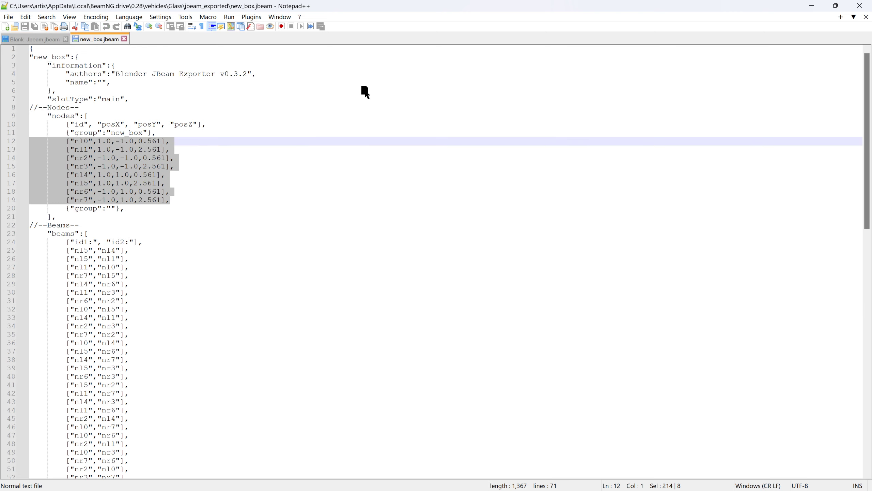
left_click(396, 107)
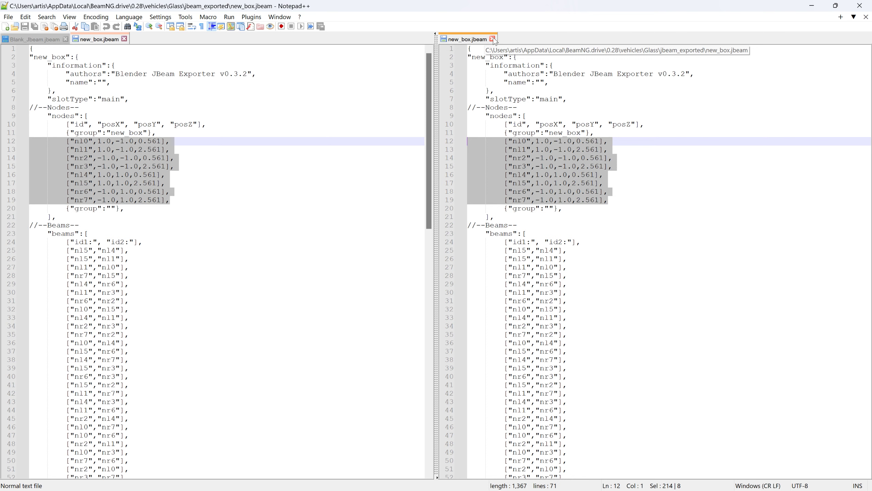
scroll(541, 167, "down", 3)
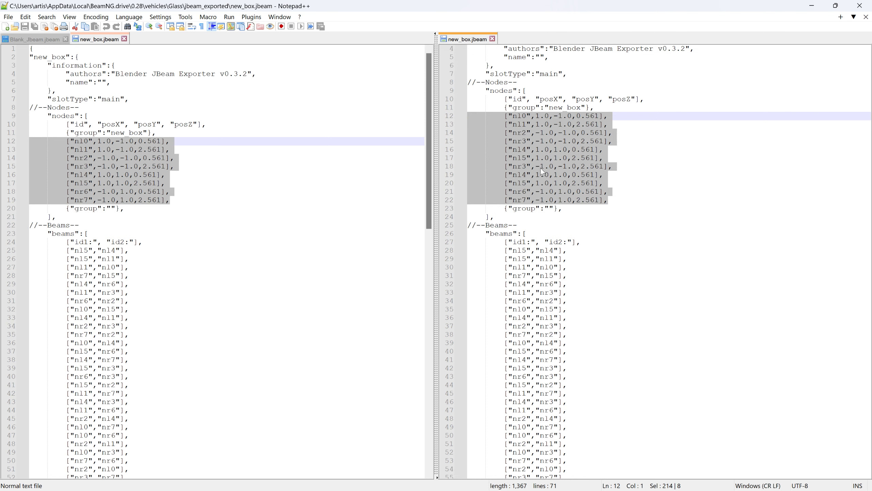
- Close the cloned view and move new_box.jbeam to the other view, side by side with Blank_Jbeam.jbeam
scroll(301, 257, "down", 3)
scroll(302, 256, "up", 1)
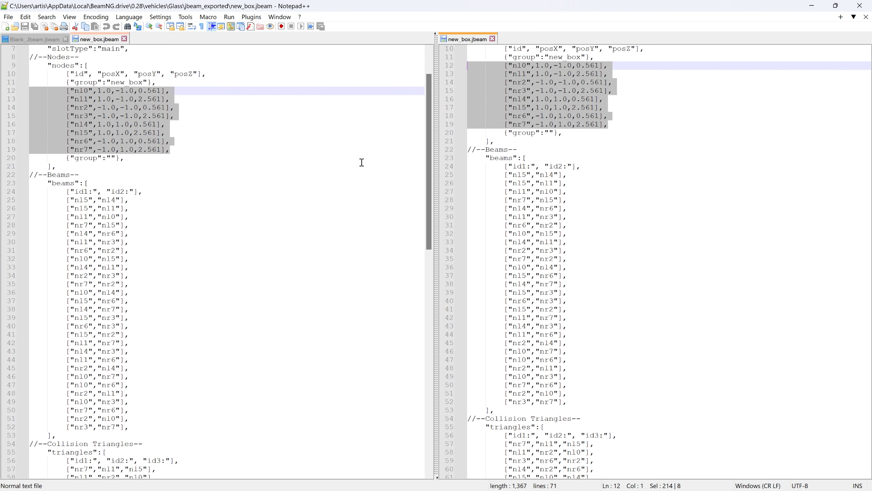
left_click(493, 39)
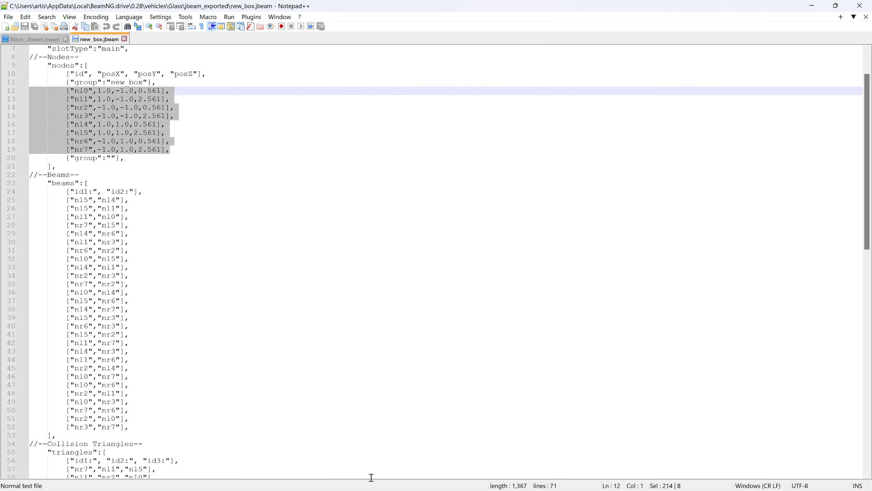
key("super")
mouse_move(281, 481)
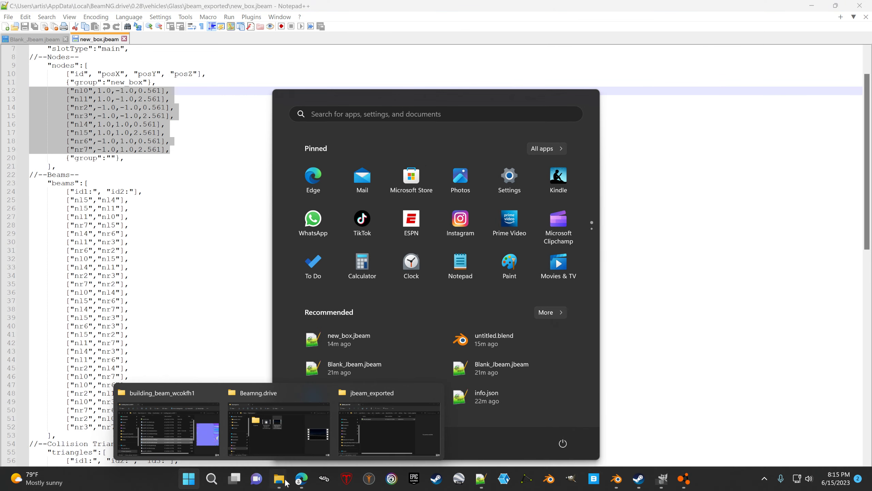
left_click(365, 392)
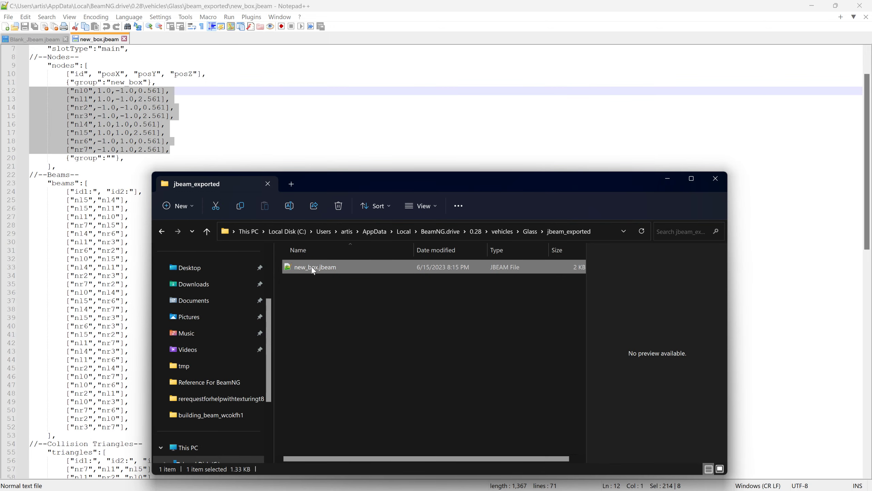
left_click_drag(313, 271, 408, 142)
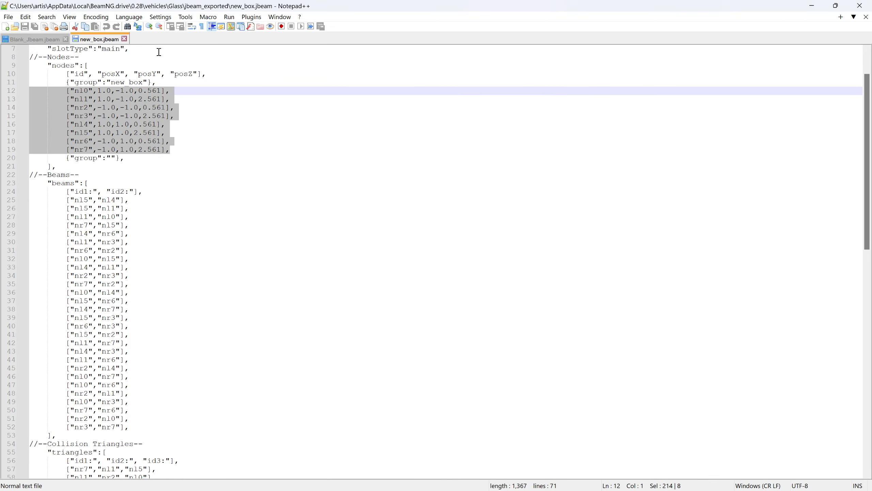
left_click(515, 148)
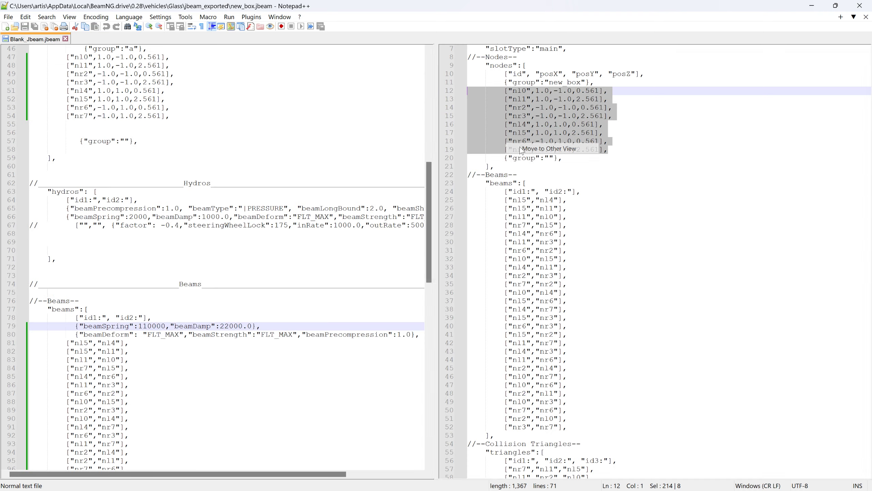
- Replace the eight node lines nl0 to nr7 in Blank_Jbeam.jbeam with the node lines from new_box.jbeam
left_click_drag(136, 434, 41, 294)
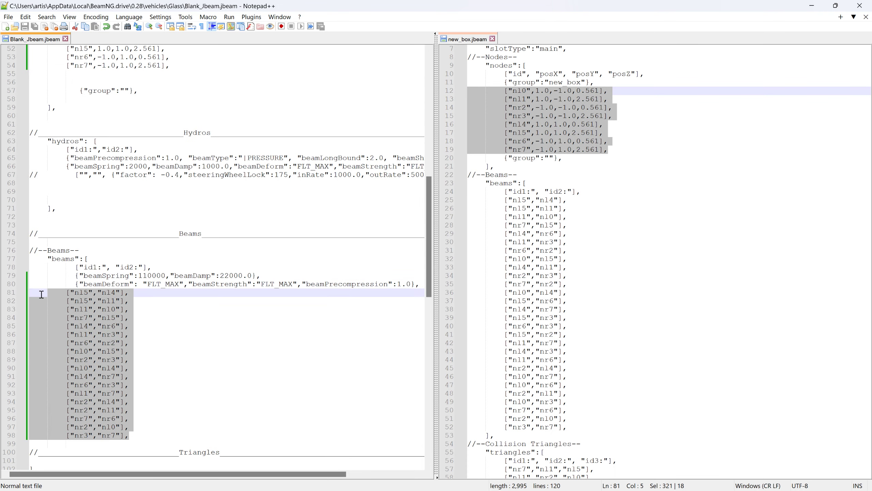
left_click(468, 202)
scroll(241, 137, "up", 3)
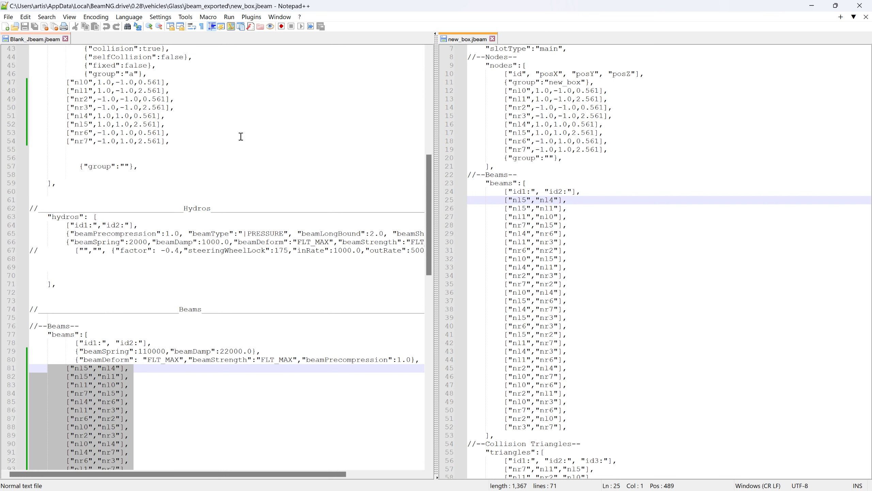
left_click_drag(190, 145, 15, 84)
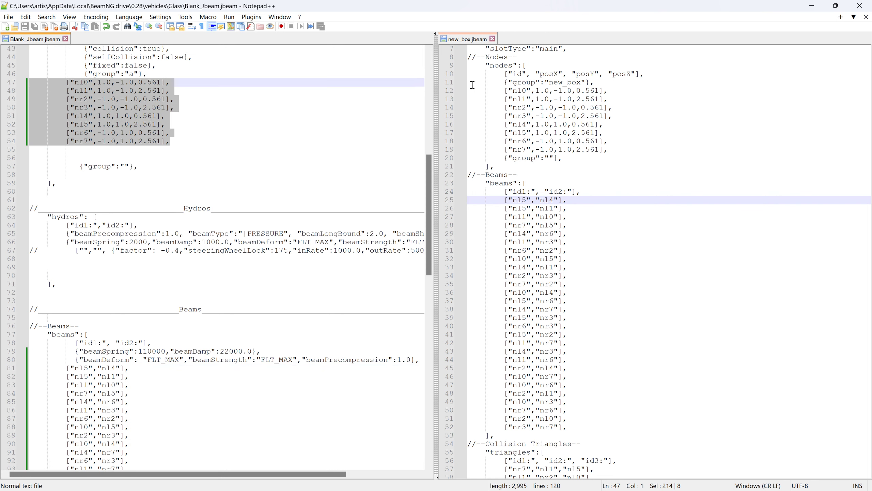
key("Delete")
left_click_drag(612, 150, 31, 90)
- Replace the old beam pairs in Blank_Jbeam.jbeam's beams section with the 28 beam lines from new_box.jbeam
scroll(158, 239, "down", 4)
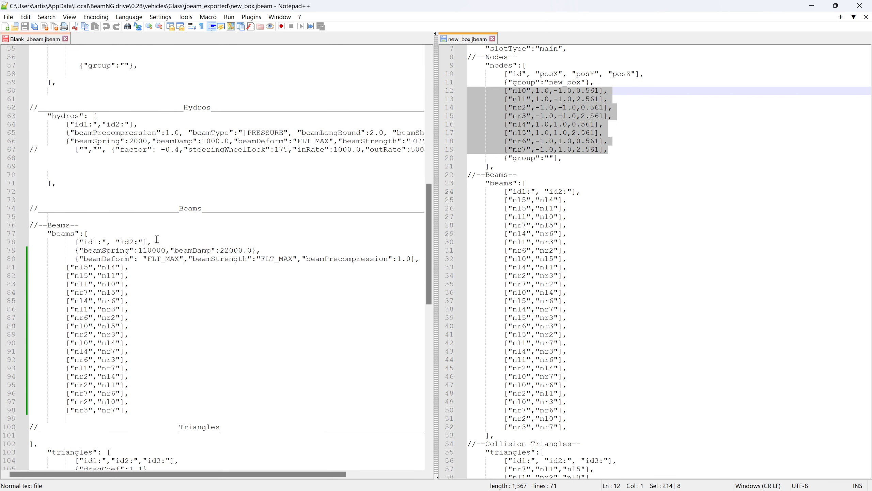
left_click_drag(57, 265, 205, 408)
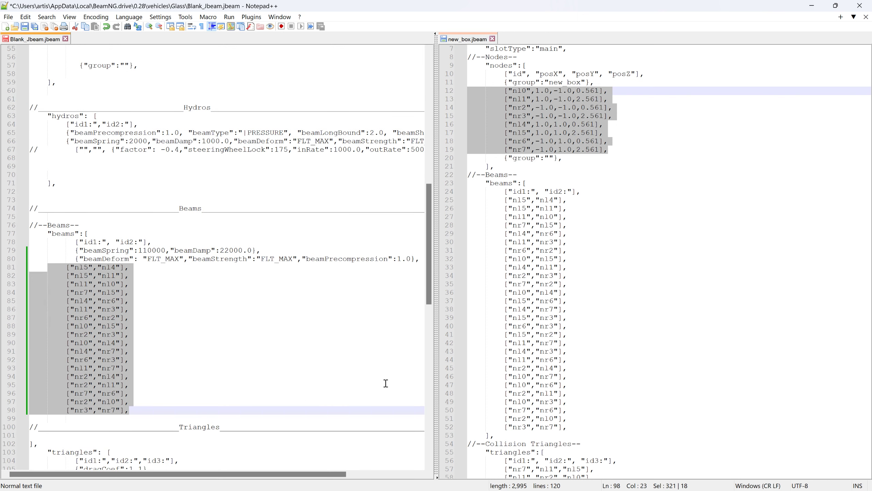
key("Delete")
left_click_drag(477, 205, 586, 411)
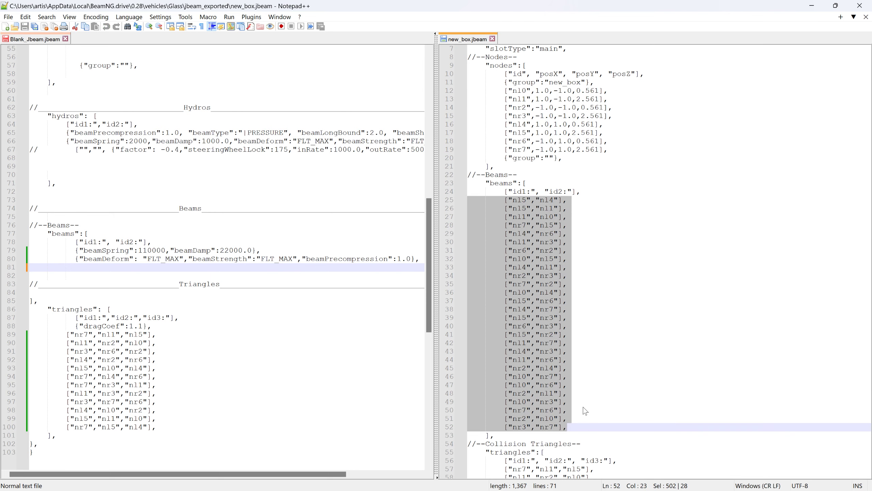
left_click_drag(474, 213, 32, 268)
- Replace the 12 collision triangle lines in Blank_Jbeam.jbeam with those from new_box.jbeam and save the file
scroll(244, 323, "down", 10)
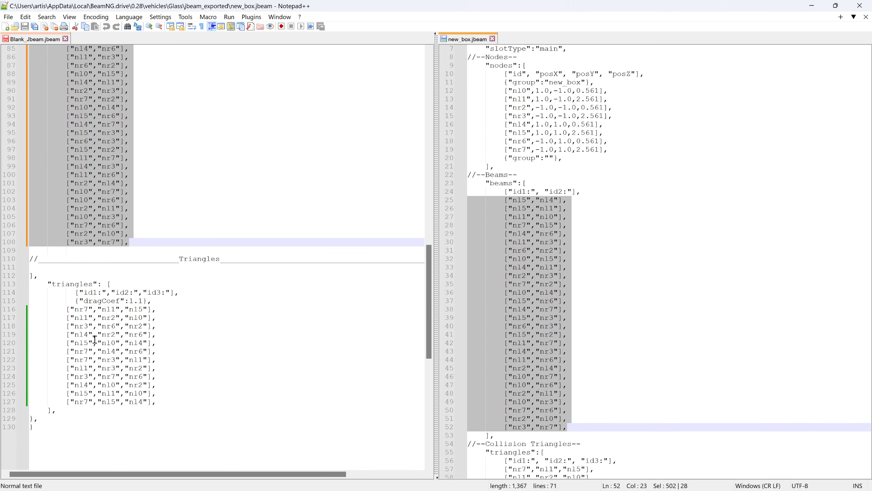
left_click_drag(48, 312, 196, 400)
key("Delete")
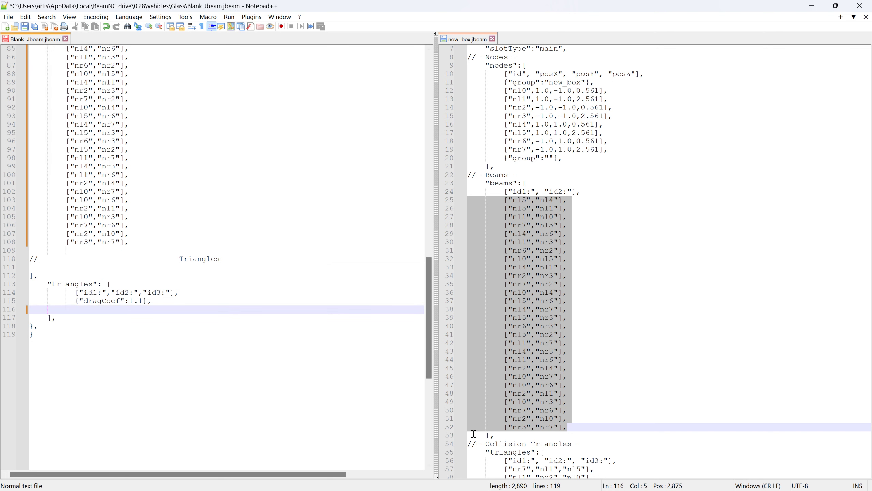
scroll(500, 406, "down", 5)
left_click_drag(475, 345, 636, 436)
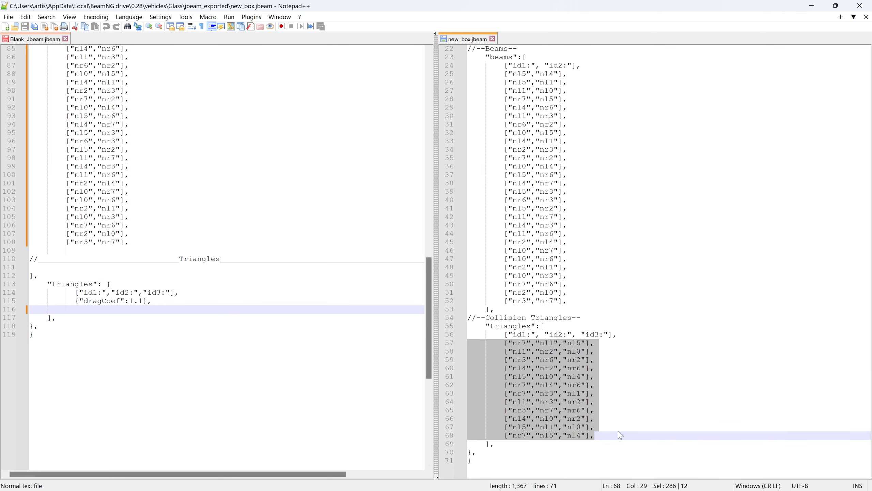
left_click_drag(474, 346, 33, 309)
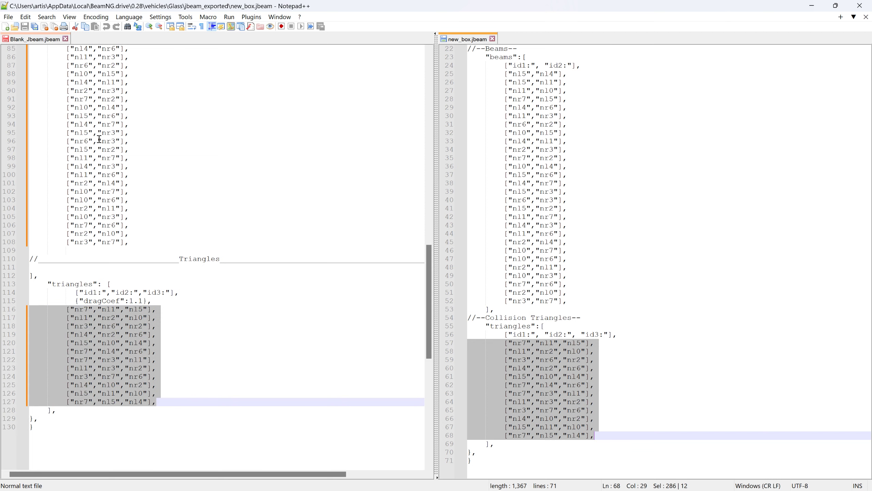
left_click(16, 39)
- Switch to BeamNG.drive and reload the cube with the updated jbeam
key("alt+Tab")
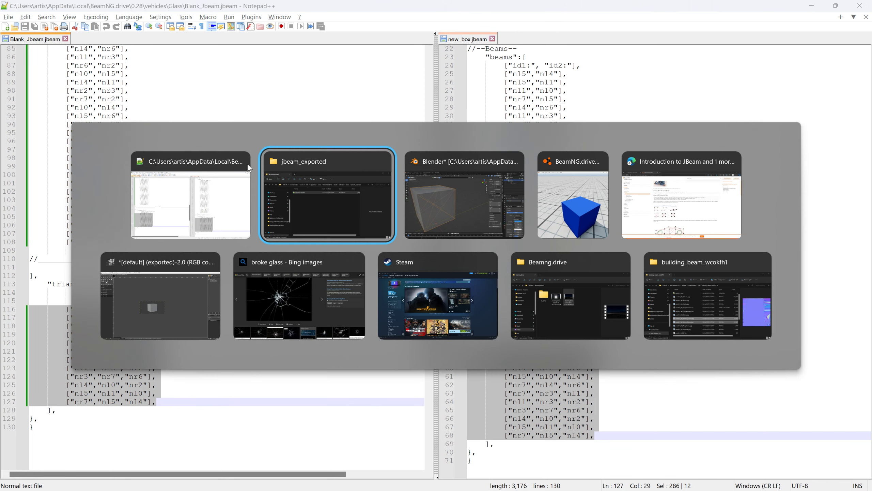
key("alt+Tab")
key("alt+Tab")
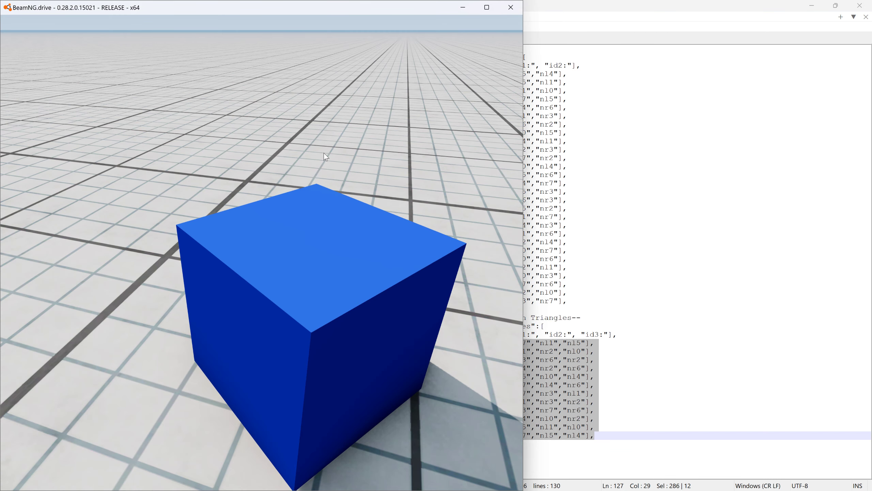
key("ctrl+r")
- Display the cube's beams in Simple mode and examine the cross-bracing from several angles and close up
right_click_drag(342, 171, 224, 172)
left_click_drag(224, 171, 333, 240)
right_click_drag(334, 240, 312, 161)
key("ctrl+b")
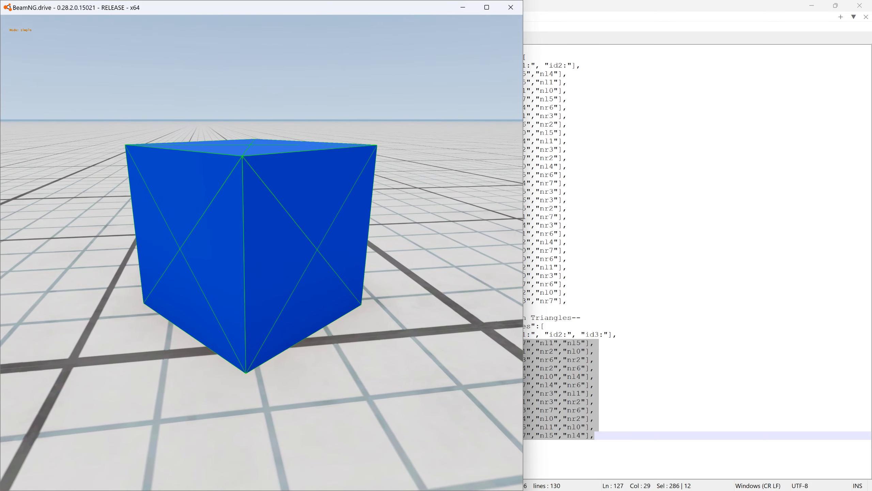
scroll(347, 216, "up", 10)
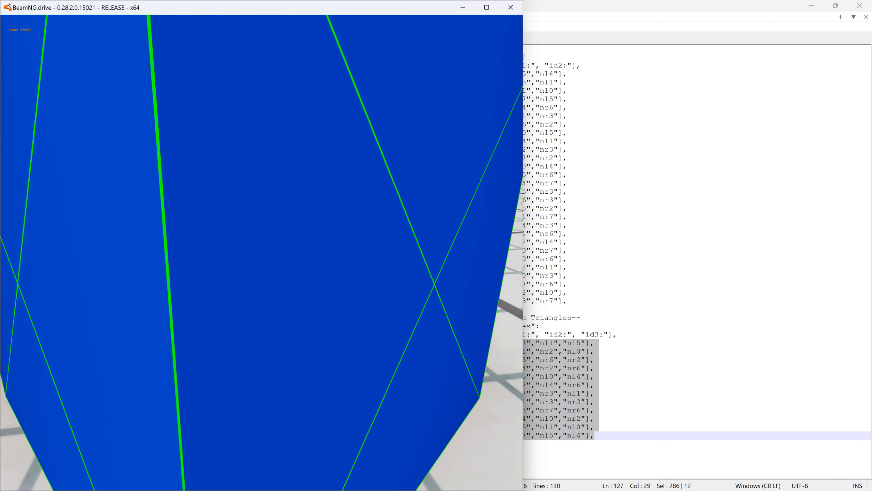
scroll(347, 216, "up", 5)
right_click_drag(347, 217, 388, 209)
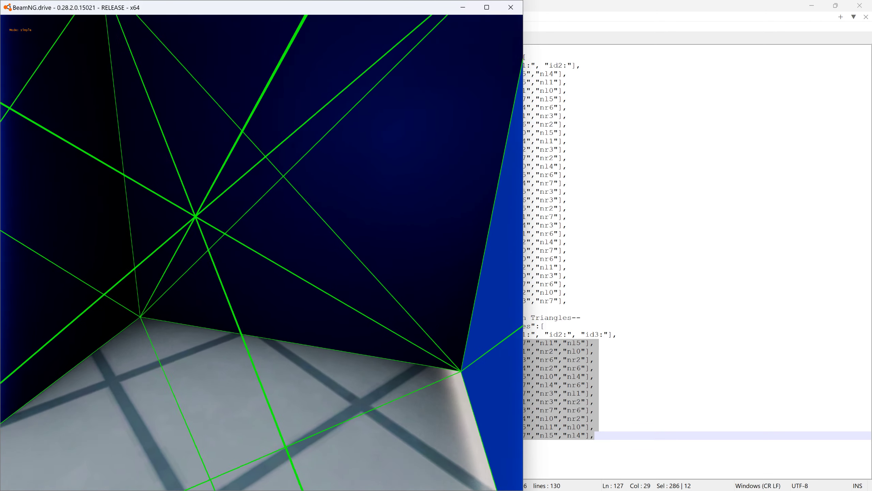
scroll(347, 217, "down", 5)
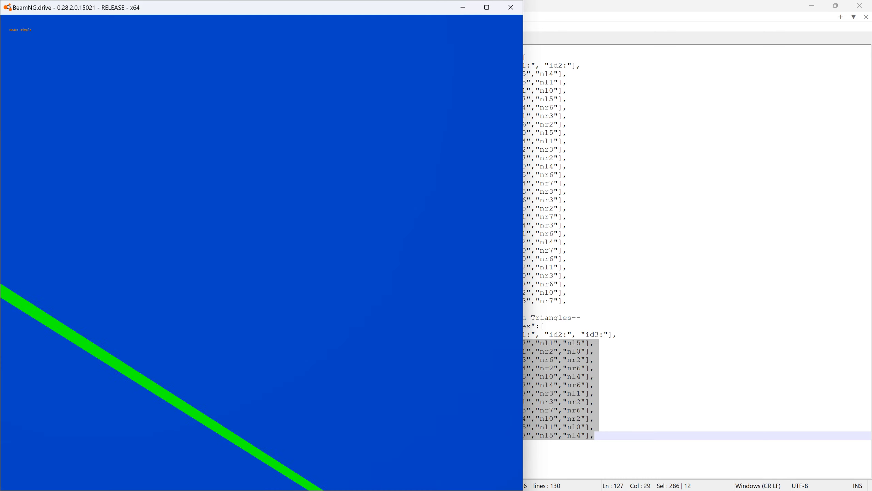
scroll(347, 217, "down", 5)
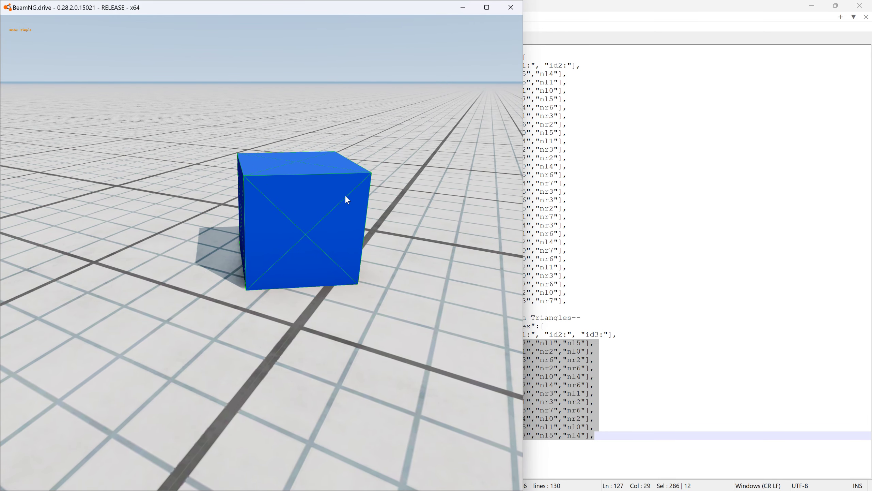
- Switch to Blender, enter Edit Mode on new_box and turn off X-ray display
key("alt+Tab")
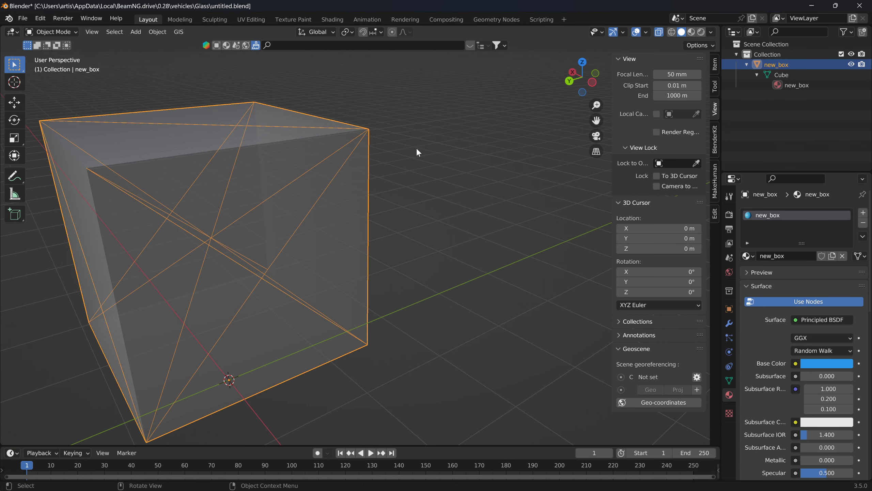
key("Tab")
key("alt+a")
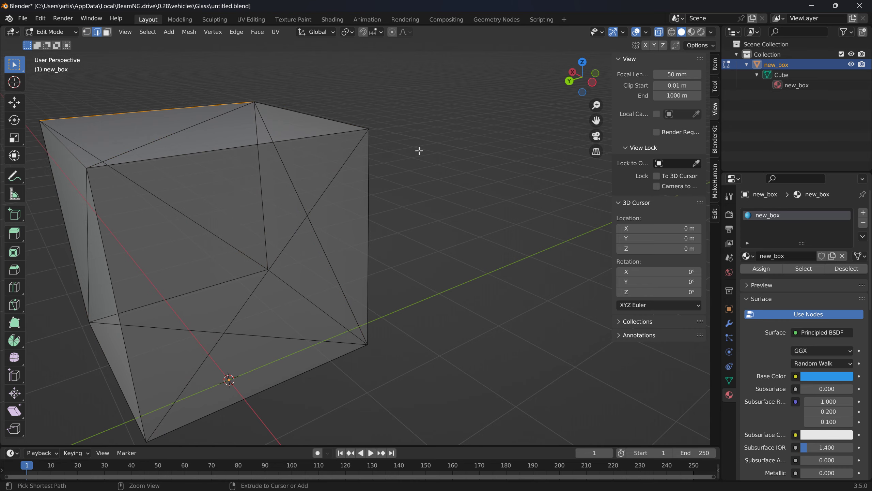
middle_click_drag(419, 150, 356, 146)
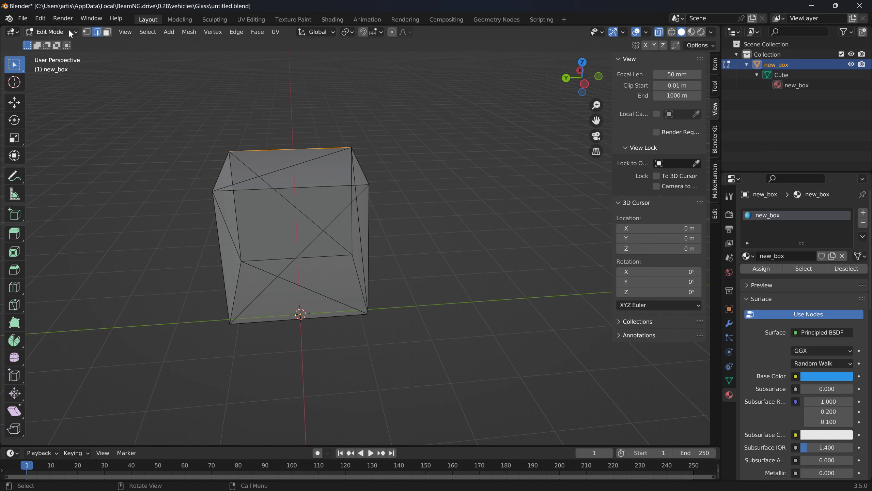
left_click(658, 32)
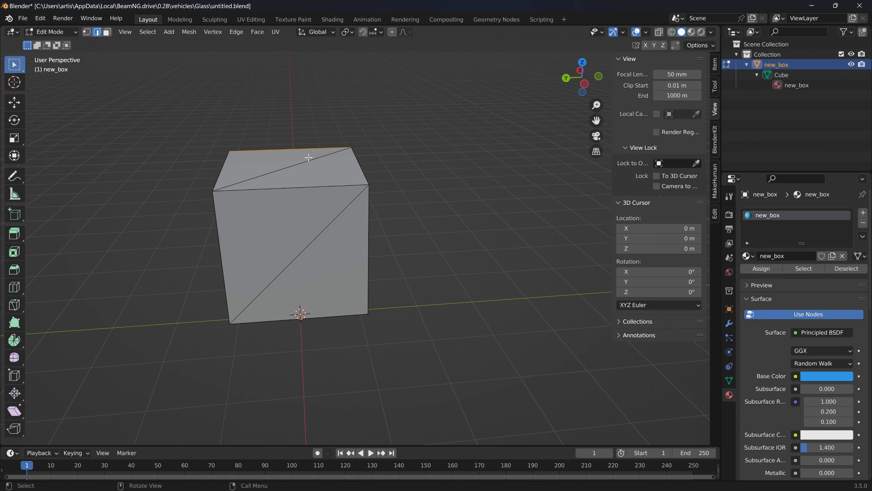
- Flatten the whole new_box mesh into a thin slab by scaling it to about 0.037 along global Z, and clear the selection
key("a")
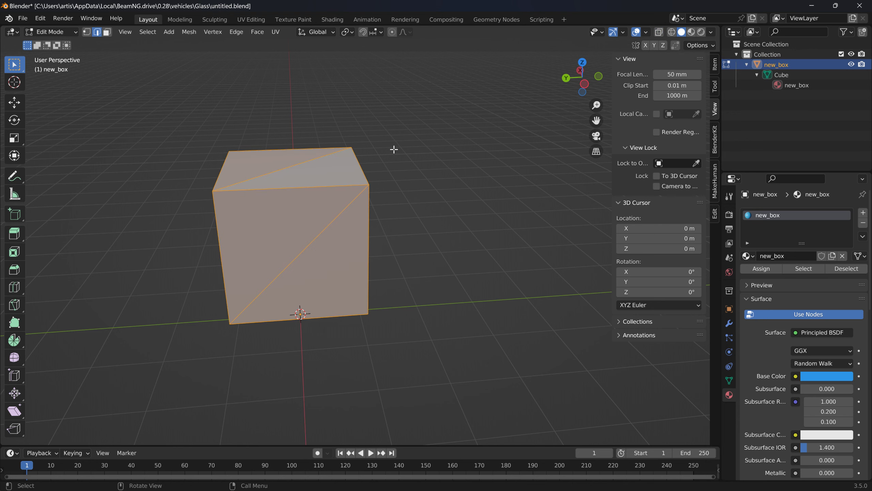
key("s")
key("z")
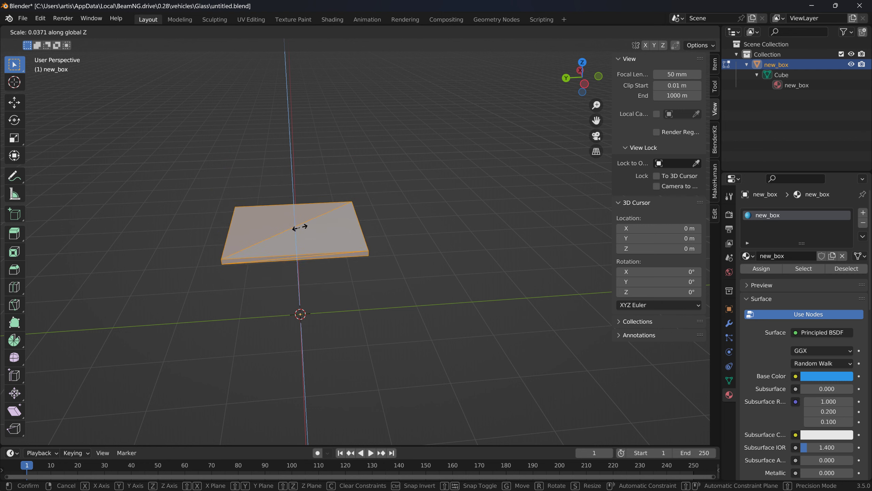
left_click(299, 228)
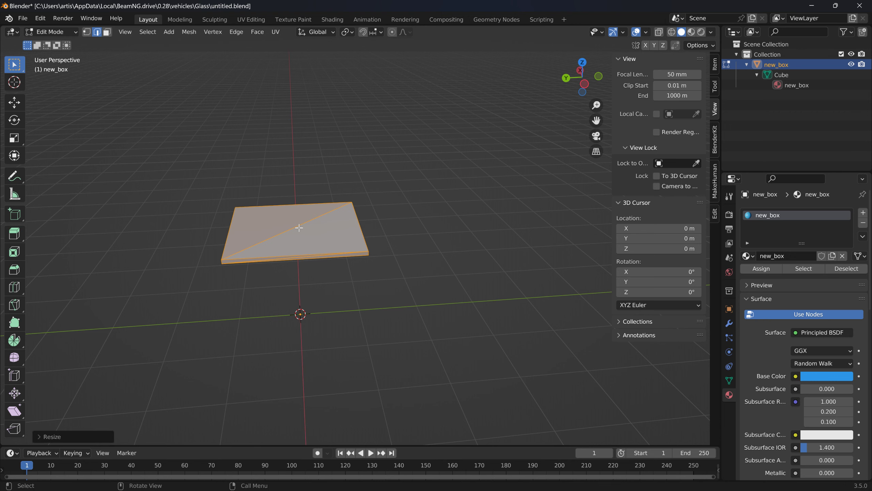
middle_click_drag(363, 207, 349, 188)
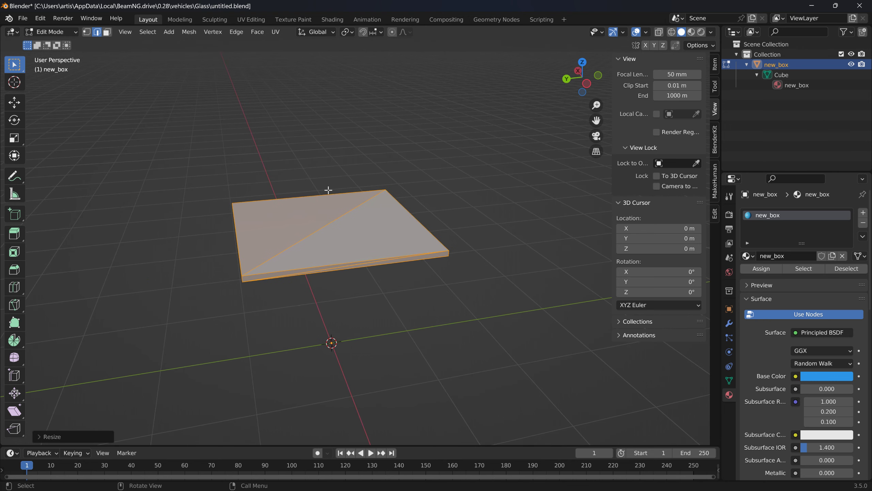
left_click_drag(290, 177, 382, 283)
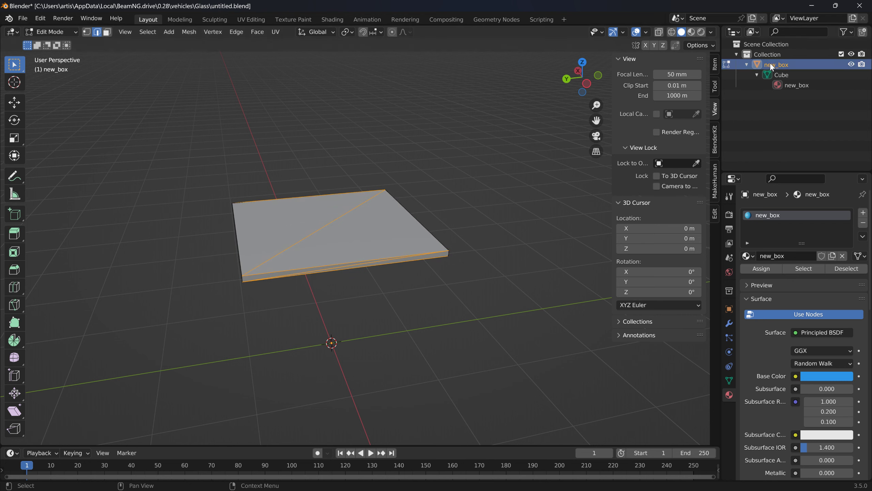
left_click(188, 97)
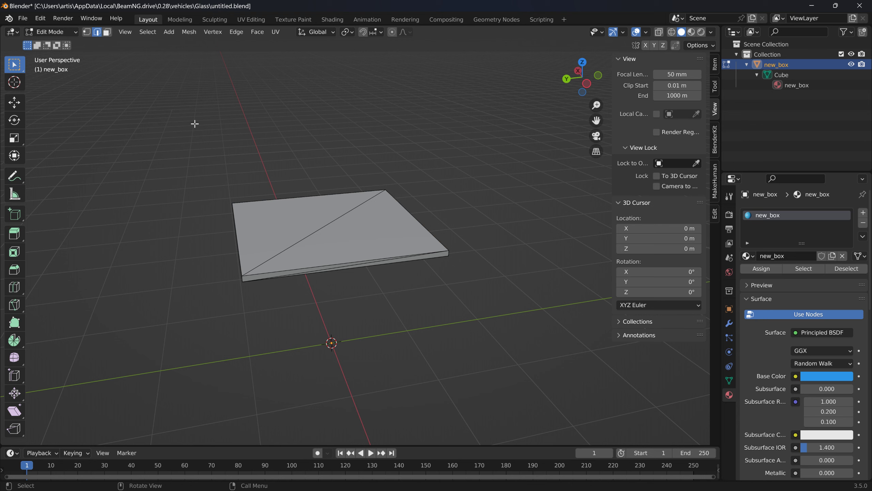
- Start a Collada (.dae) export of the flattened mesh, choosing the existing flexbody.dae in the Glass folder as the target
left_click(22, 18)
mouse_move(70, 171)
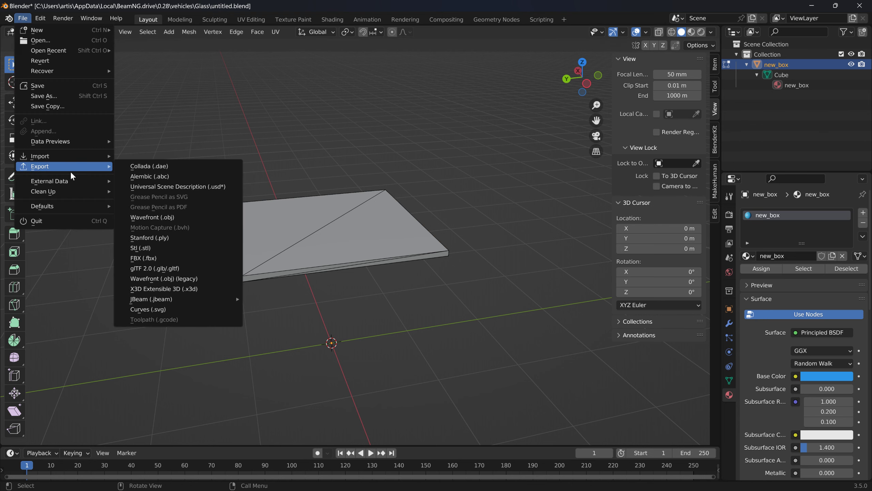
left_click(160, 163)
left_click(306, 130)
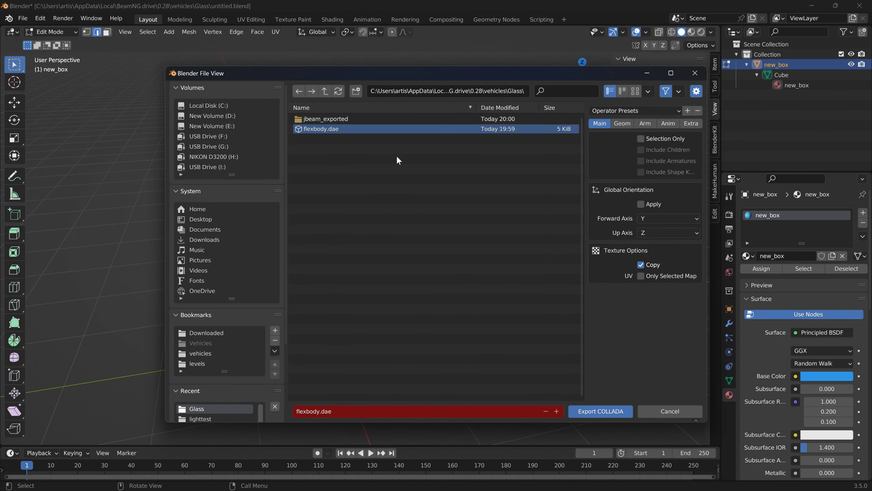
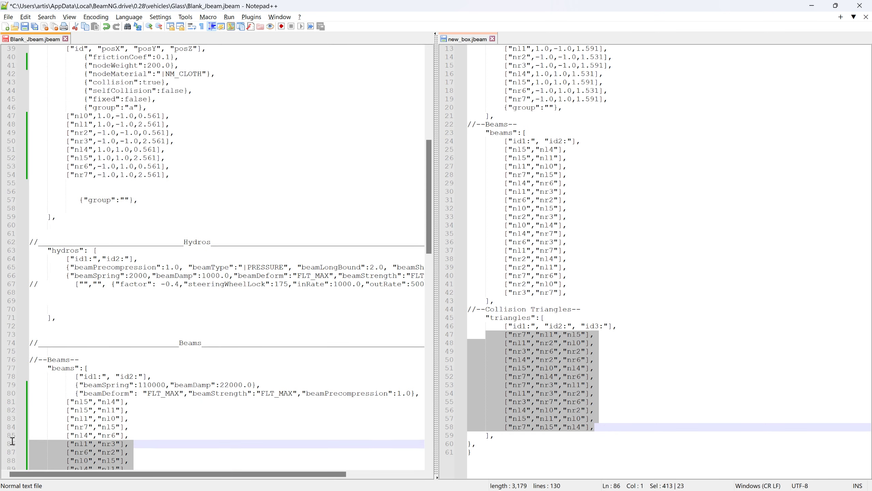
- Replace the beam rows in Blank_Jbeam.jbeam with the beam rows from new_box.jbeam, and delete the old nl0 to nr7 node rows
key("BackSpace")
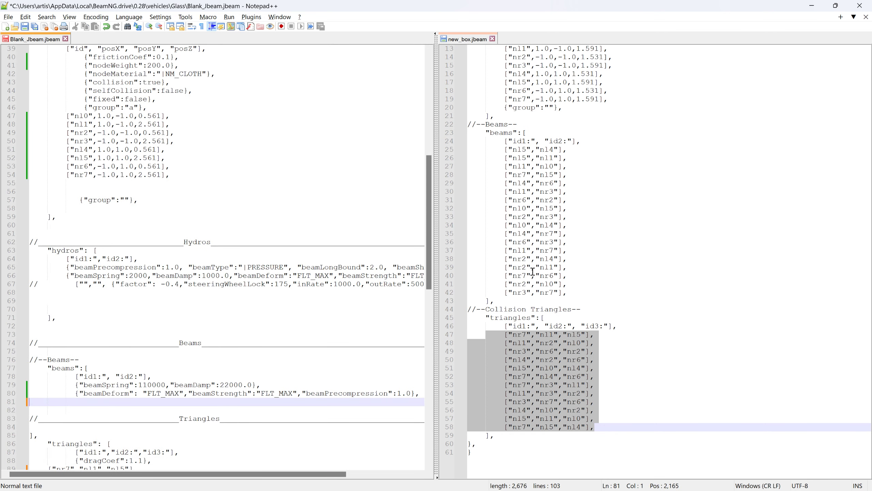
left_click_drag(582, 290, 34, 379)
scroll(312, 297, "down", 1)
scroll(190, 183, "up", 2)
left_click_drag(182, 201, 30, 141)
key("Delete")
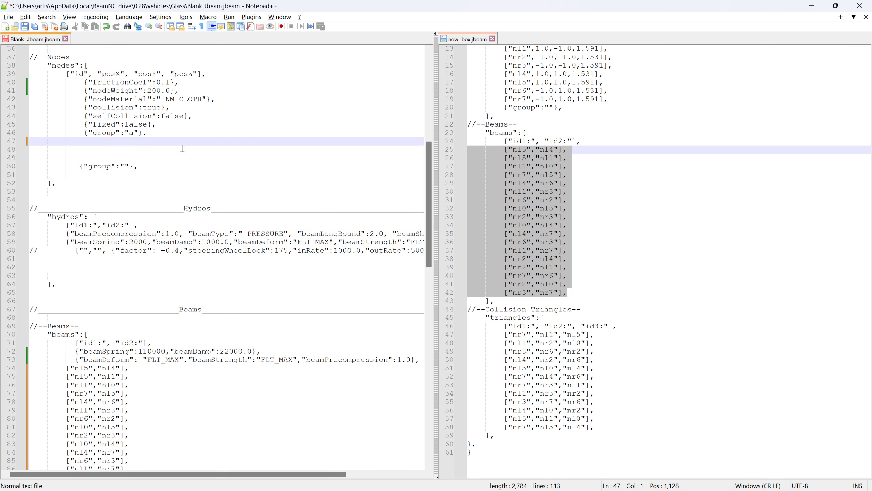
- Change the indentation of the nodes header, column header, nodeWeight, collision and fixed lines in Blank_Jbeam.jbeam
left_click(48, 66)
left_click(64, 75)
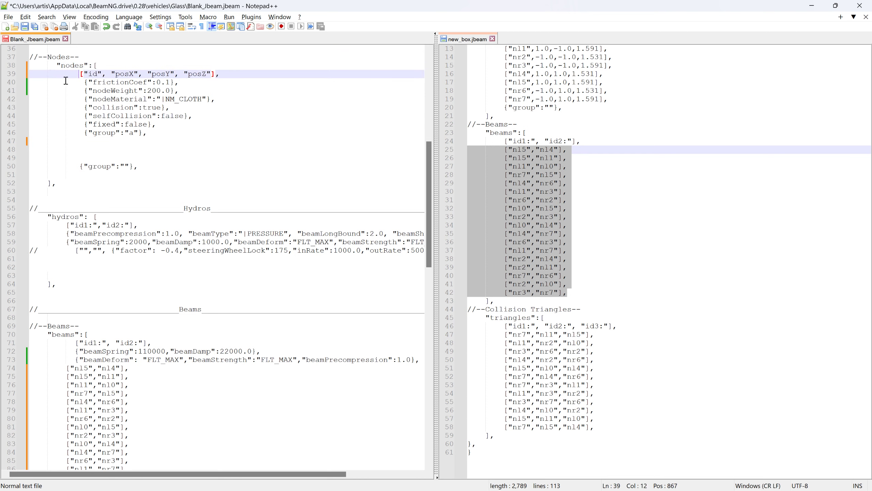
left_click(77, 90)
left_click(78, 108)
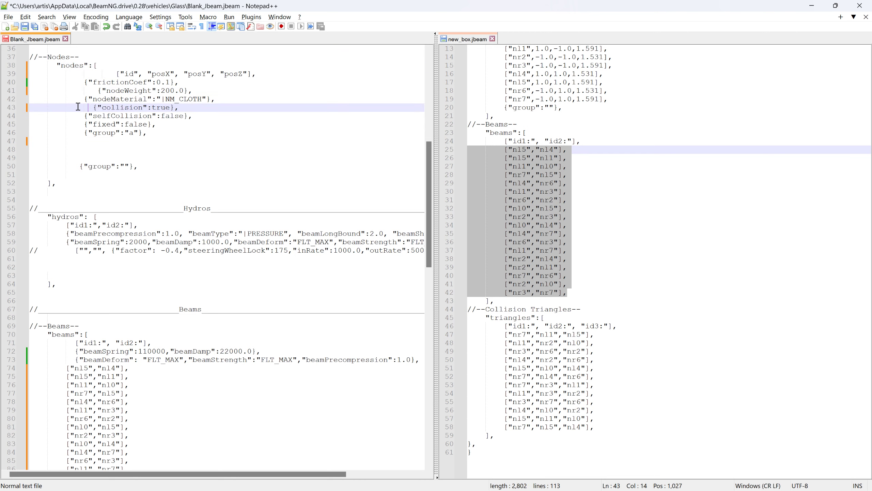
left_click(77, 127)
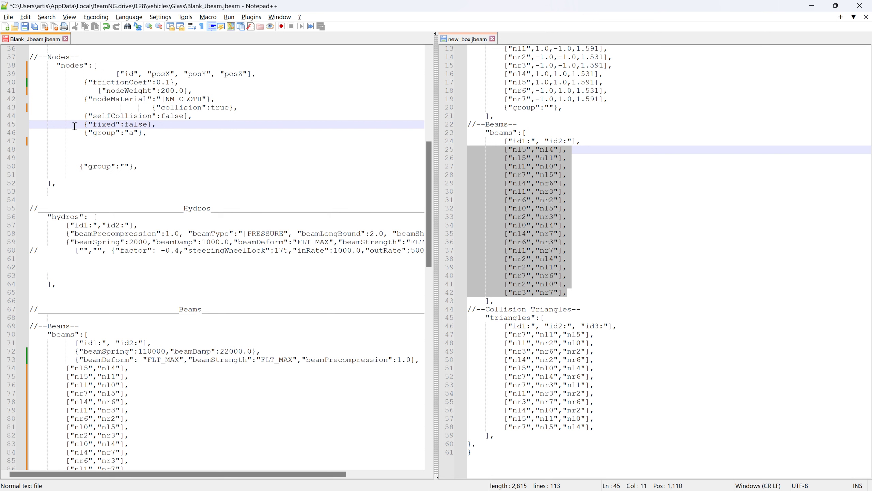
- Copy the nl0 to nr7 node rows from new_box.jbeam below the group "a" line in Blank_Jbeam.jbeam and save the file
left_click(212, 160)
scroll(520, 112, "up", 2)
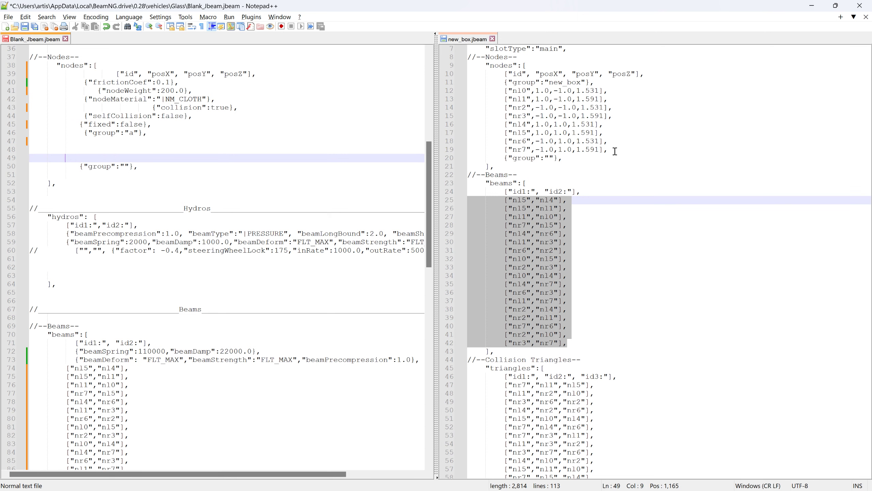
left_click_drag(613, 151, 413, 88)
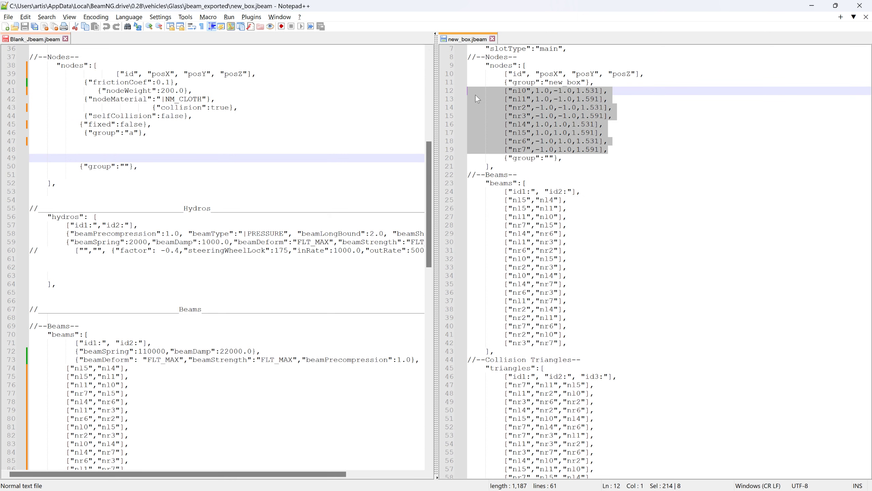
left_click_drag(475, 94, 35, 139)
left_click(23, 41)
left_click(25, 27)
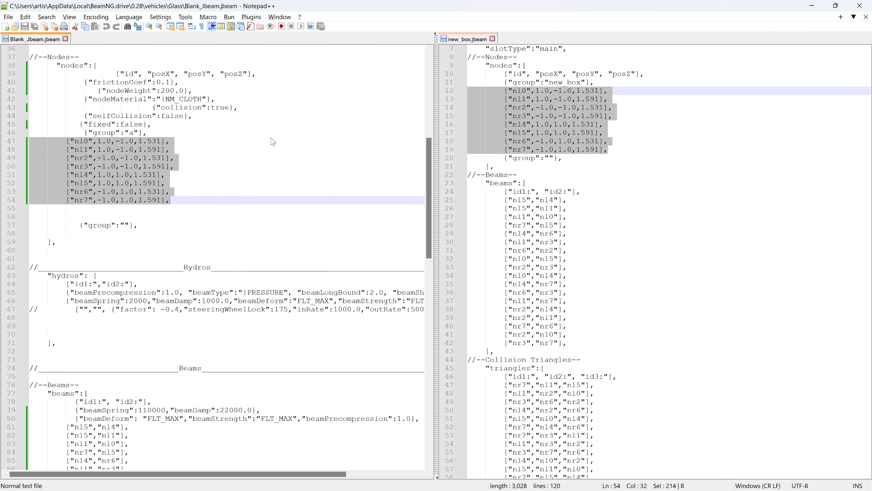
- Switch to BeamNG.drive, reload the vehicle, pause the physics and examine the thin slab with its beams from several angles
key("alt+Tab")
key("alt+Tab")
key("alt+Tab")
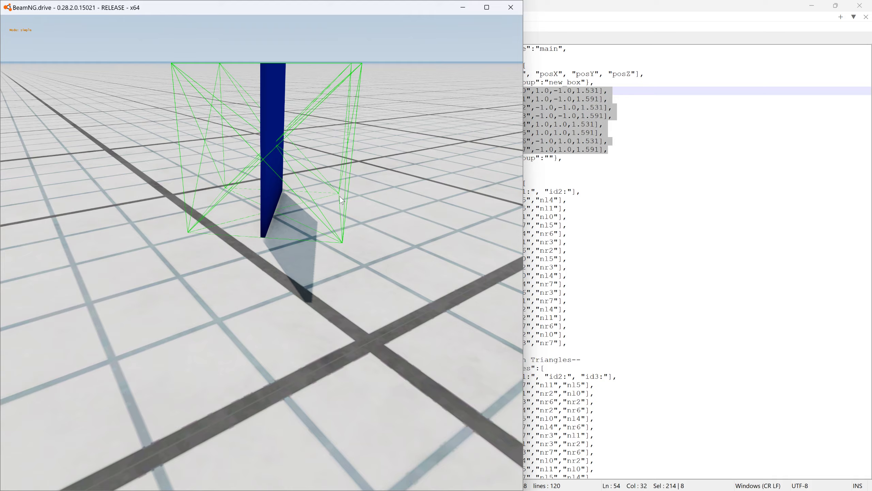
key("ctrl+r")
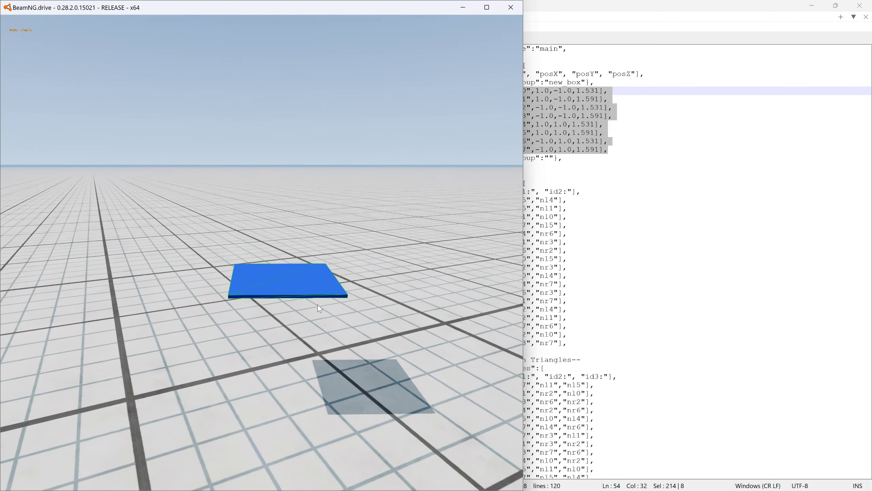
key("j")
right_click_drag(318, 304, 301, 310)
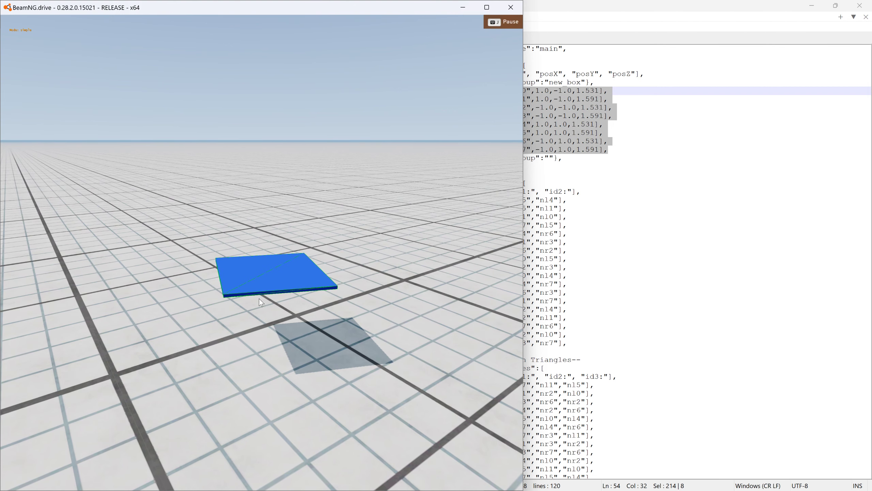
right_click_drag(274, 211, 274, 210)
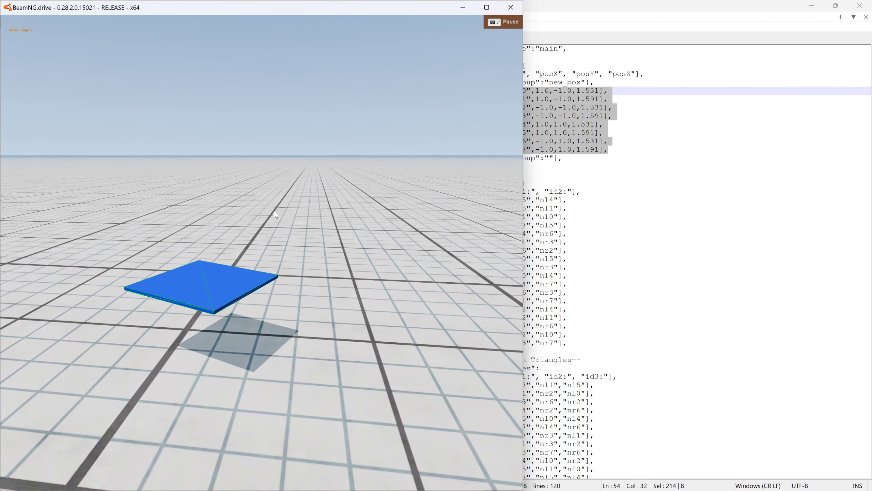
- Switch to Blender, add a UV sphere and move it up about 1.545 m along global Z
key("alt+Tab")
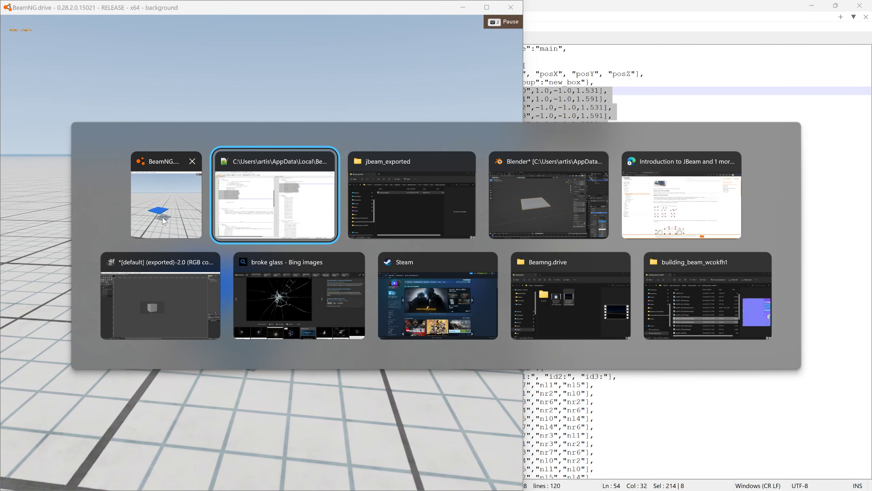
key("alt+Tab")
key("alt+Tab")
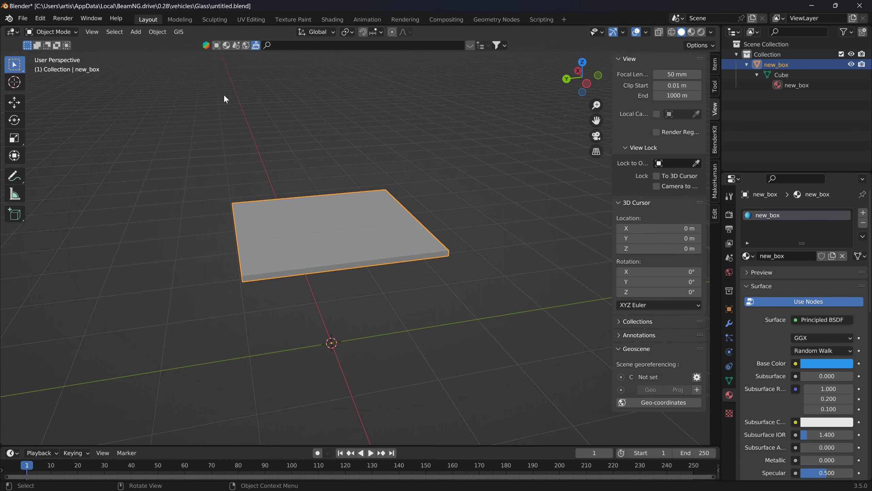
left_click(136, 32)
mouse_move(152, 46)
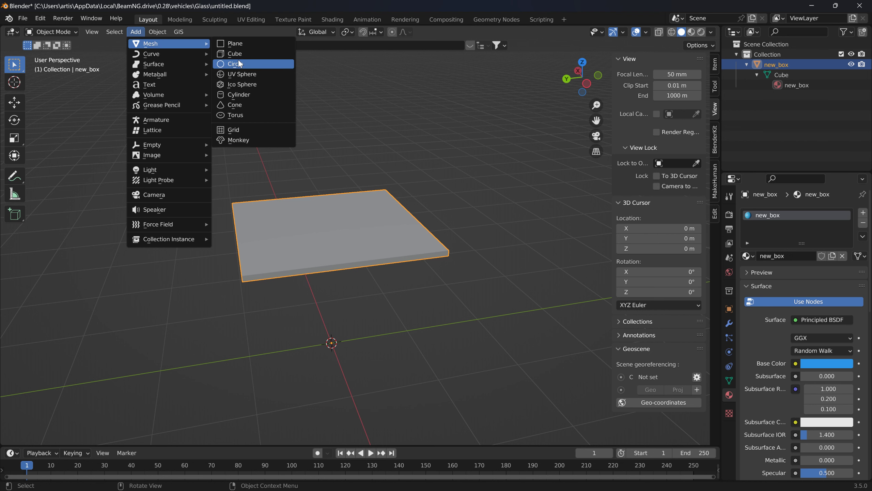
left_click(239, 74)
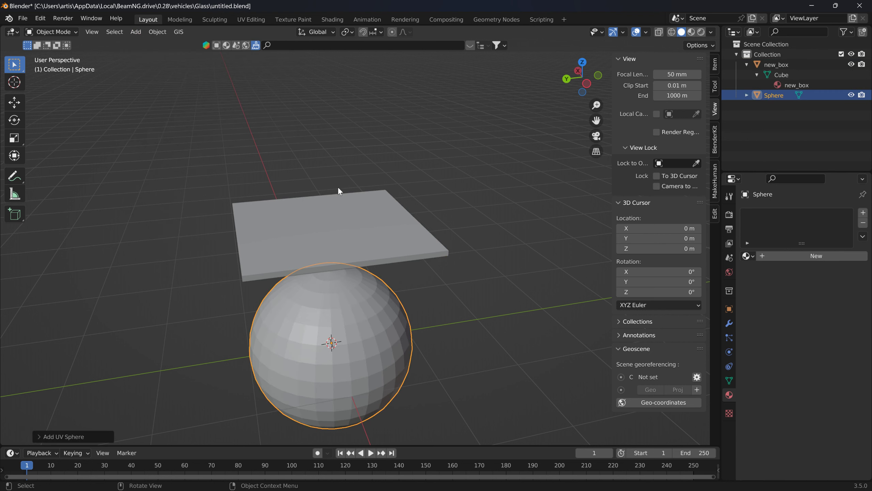
key("g")
key("z")
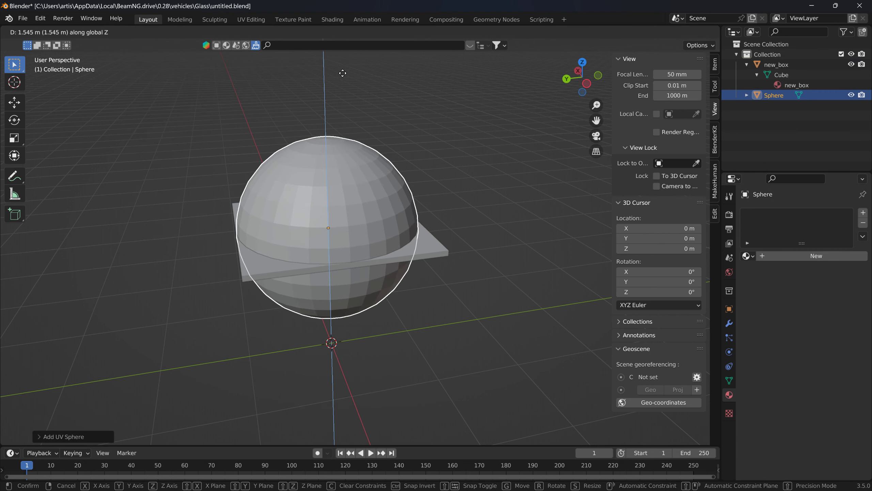
left_click(343, 73)
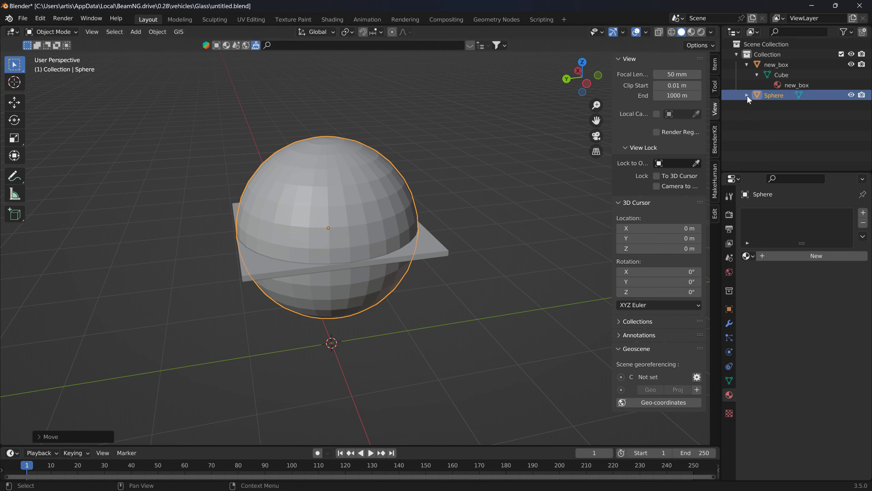
- Assign the existing new_box material to the sphere and apply all its transforms
left_click(748, 256)
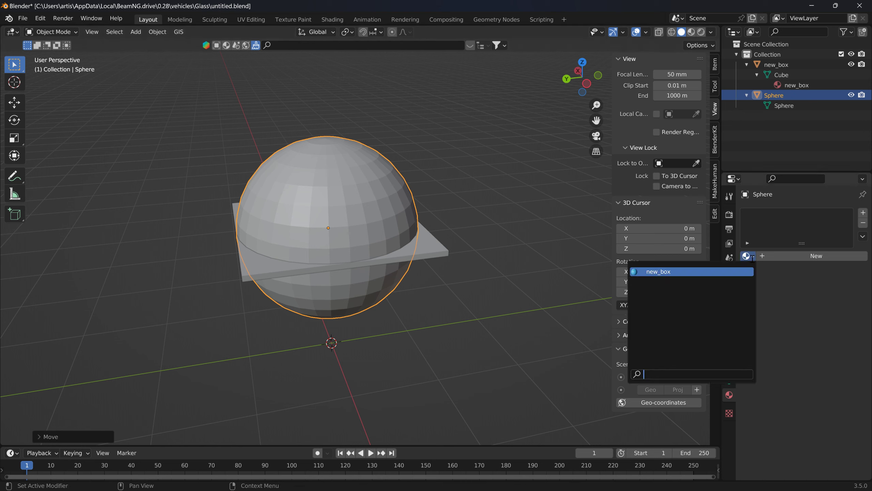
left_click(696, 273)
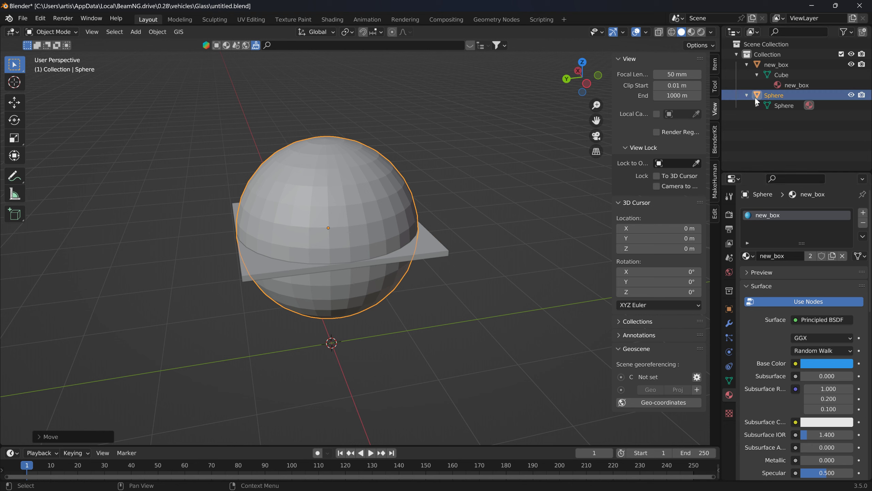
left_click(164, 32)
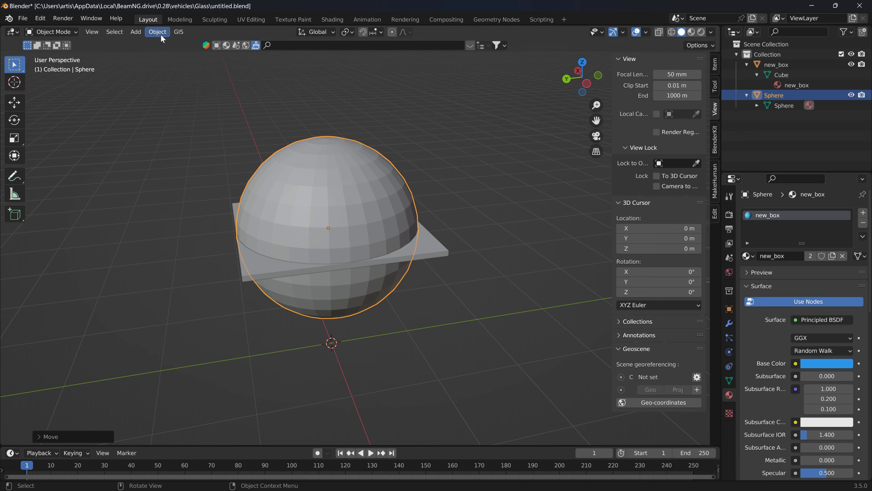
left_click(161, 34)
mouse_move(179, 82)
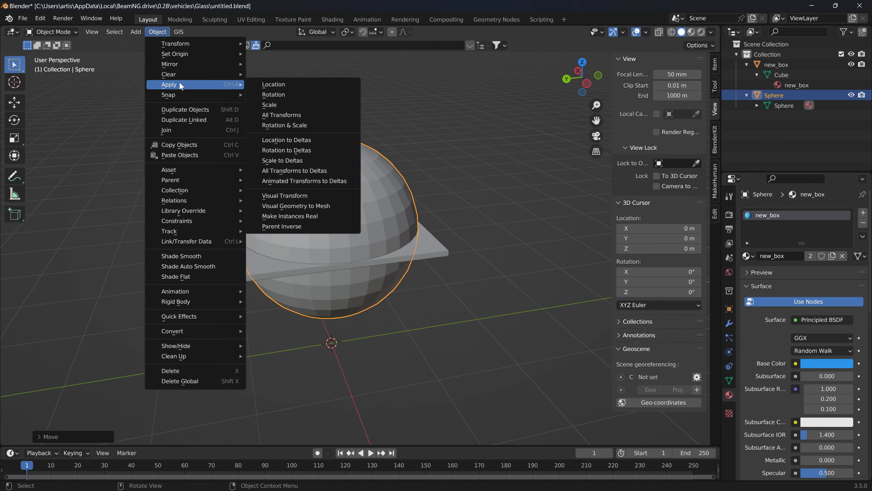
left_click(295, 115)
left_click(323, 146)
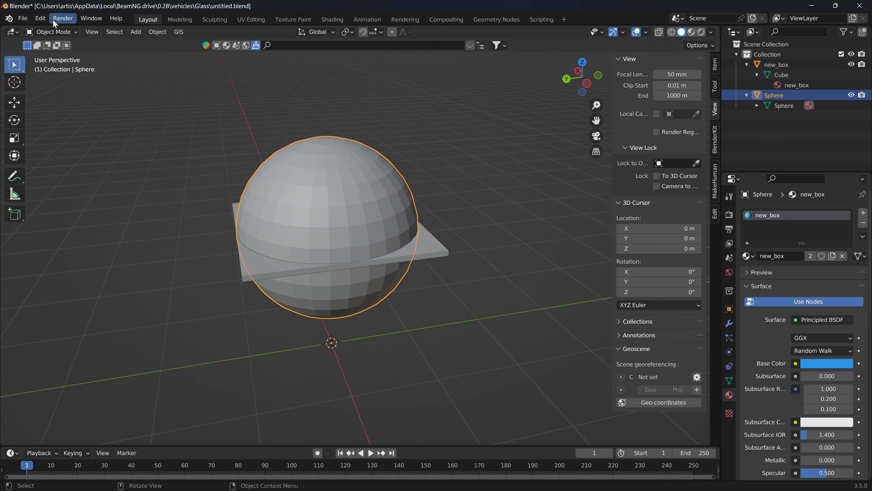
- Start a Collada (.dae) export with the existing flexbody.dae in the Glass folder as the target
left_click(24, 19)
mouse_move(63, 166)
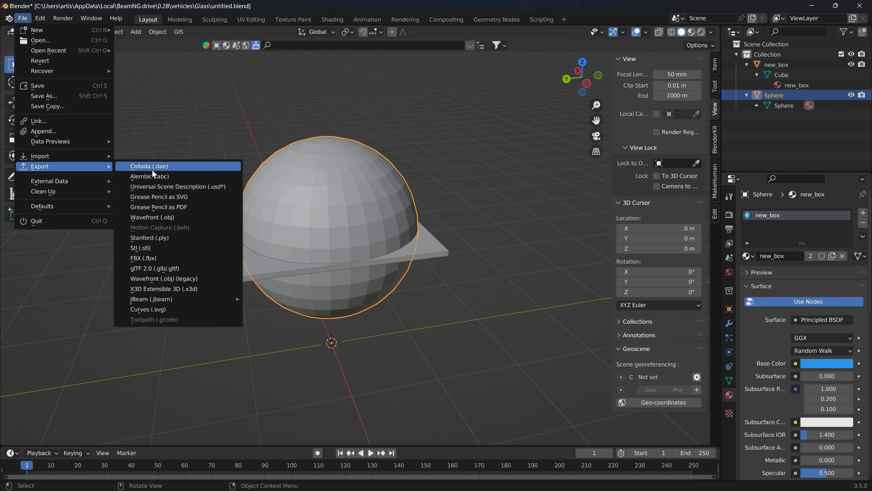
left_click(158, 169)
left_click(315, 131)
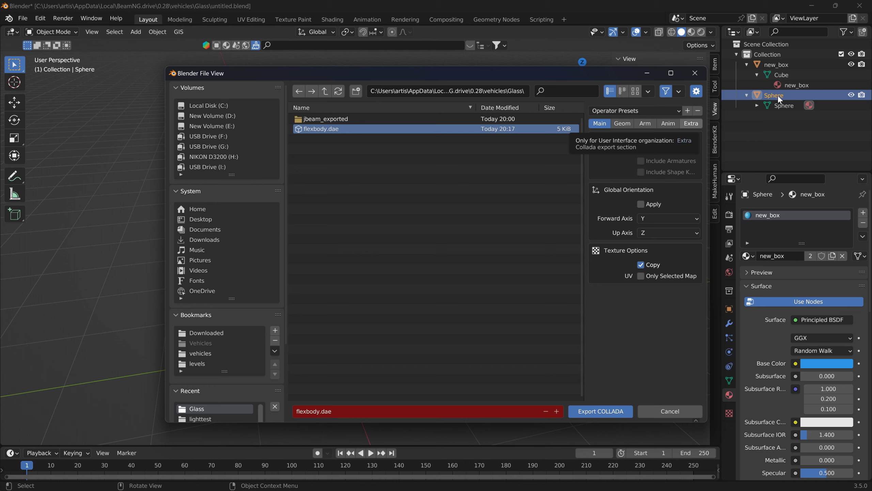
- Rename the slab object new_box2 and the sphere object new_box
double_click(779, 65)
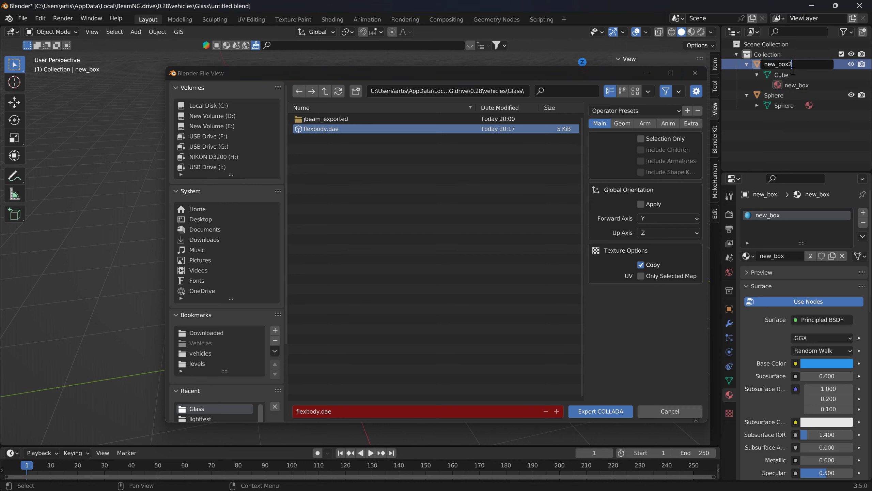
key("Return")
double_click(784, 99)
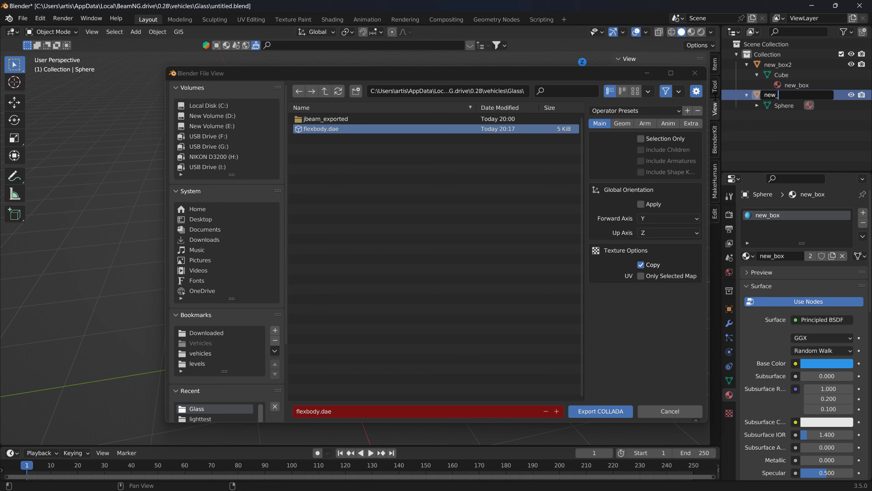
key("Return")
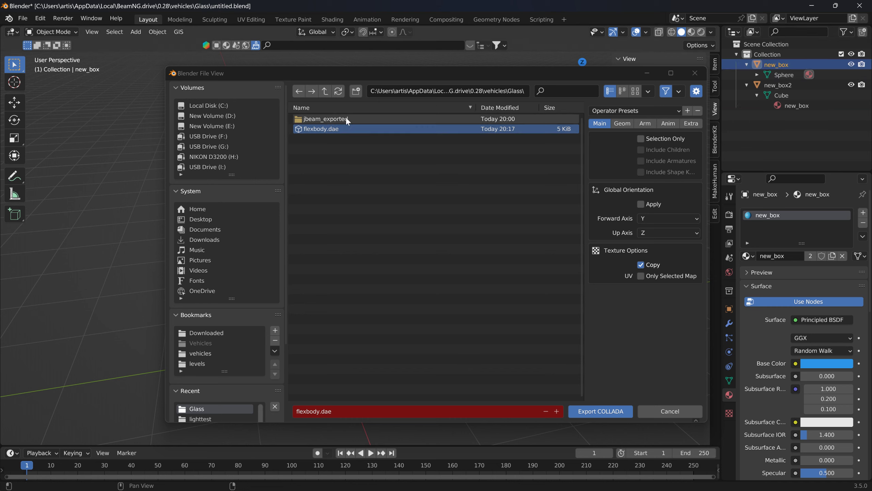
- Limit the Collada export to the selected sphere with Selection Only and overwrite flexbody.dae
left_click(641, 139)
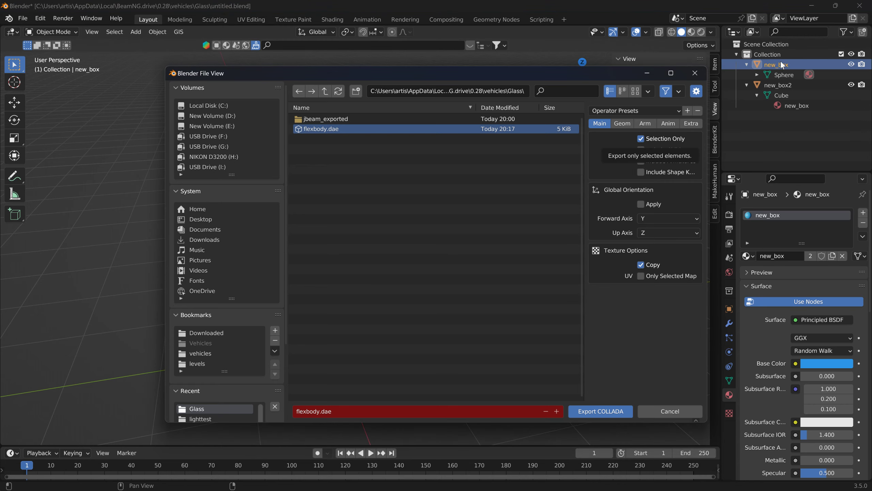
left_click(607, 412)
- Switch to BeamNG.drive, reload the vehicle, view the sphere inside the beam structure and resume the physics
key("alt+Tab")
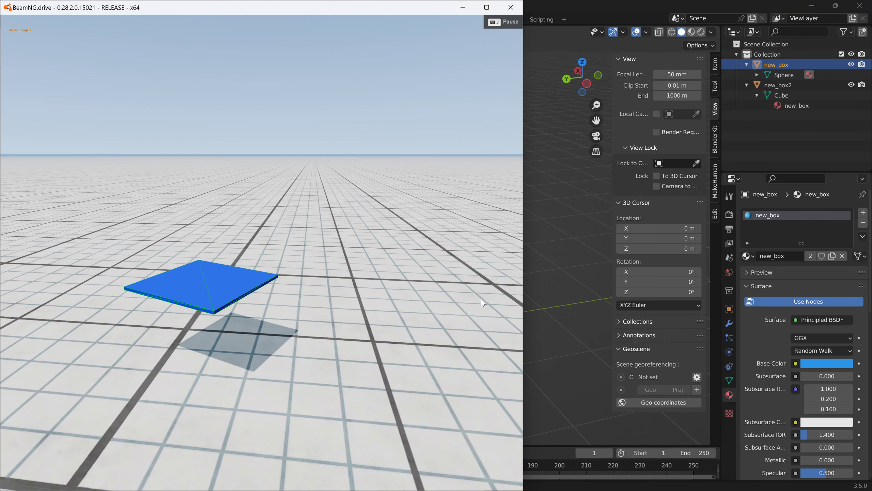
key("ctrl+r")
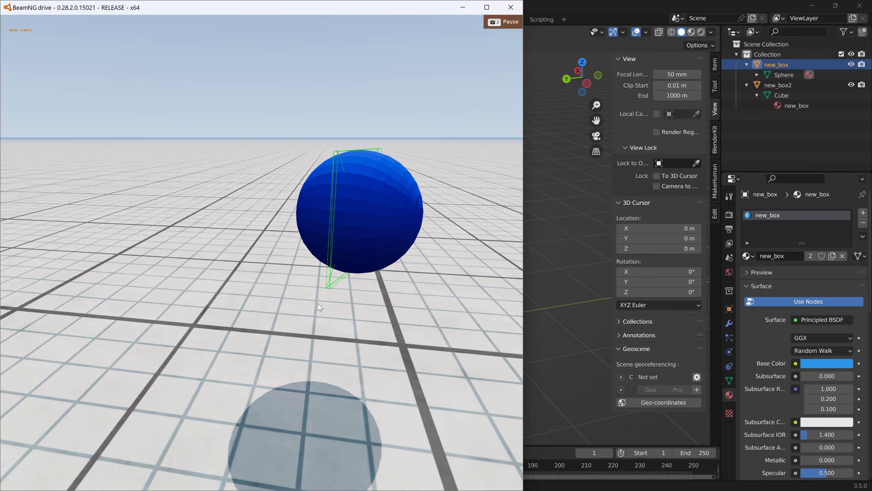
right_click_drag(318, 304, 248, 290)
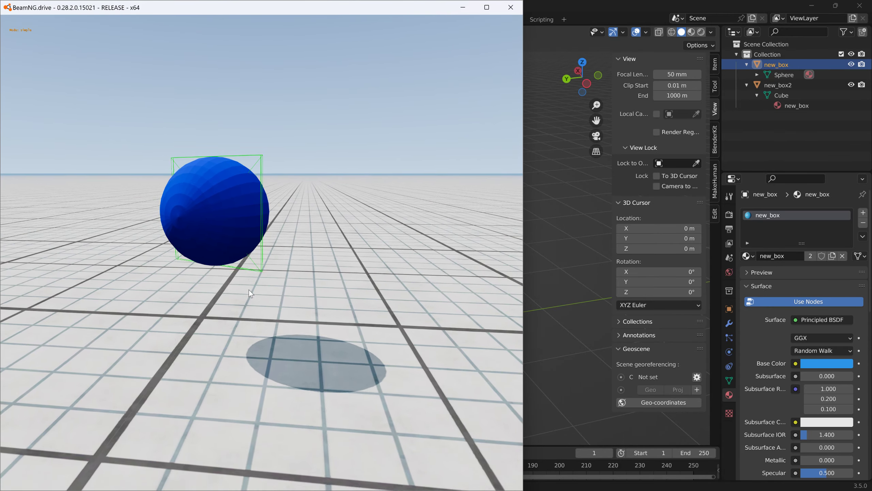
key("j")
- Pull the sphere's nodes around to test how the mesh deforms, resetting the vehicle between tries, and return to Blender
left_click_drag(267, 161, 278, 113, "ctrl")
key("r")
right_click_drag(278, 113, 237, 138)
left_click_drag(188, 213, 234, 135, "ctrl")
key("r")
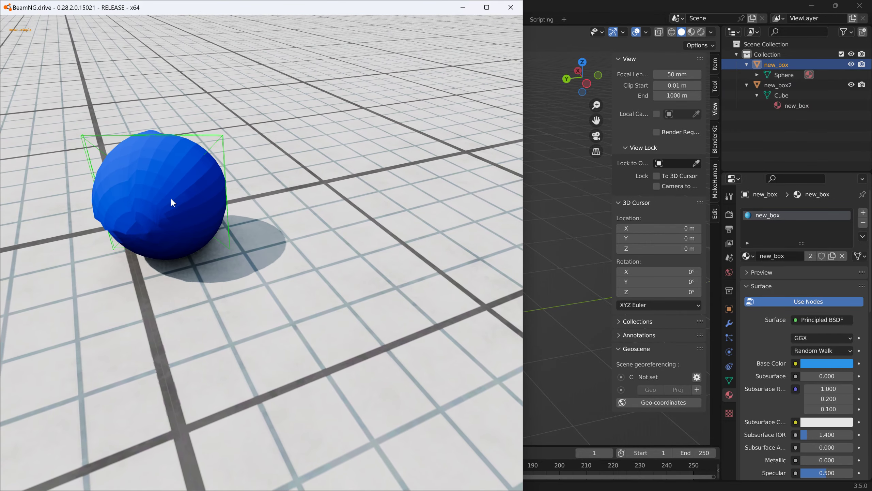
left_click_drag(169, 163, 289, 89, "ctrl")
left_click_drag(267, 196, 309, 124, "ctrl")
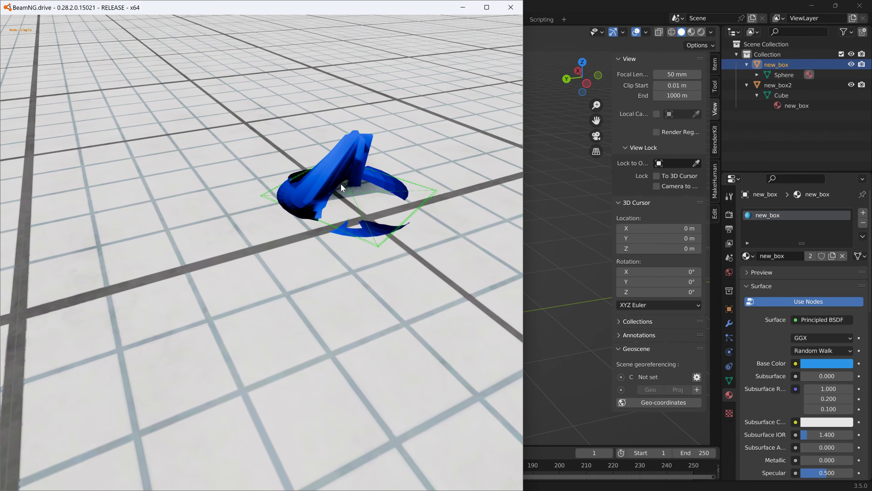
key("alt+Tab")
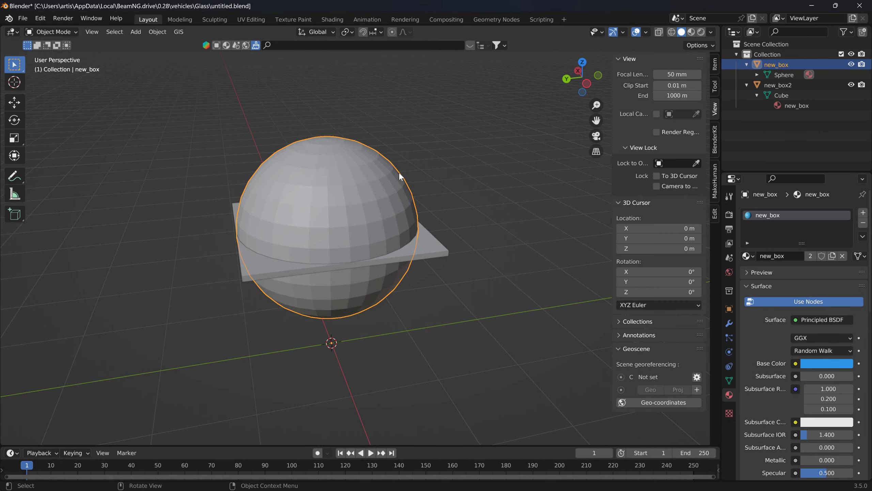
- Delete the slab object new_box2 and open the remaining sphere new_box in Edit Mode
left_click(424, 247)
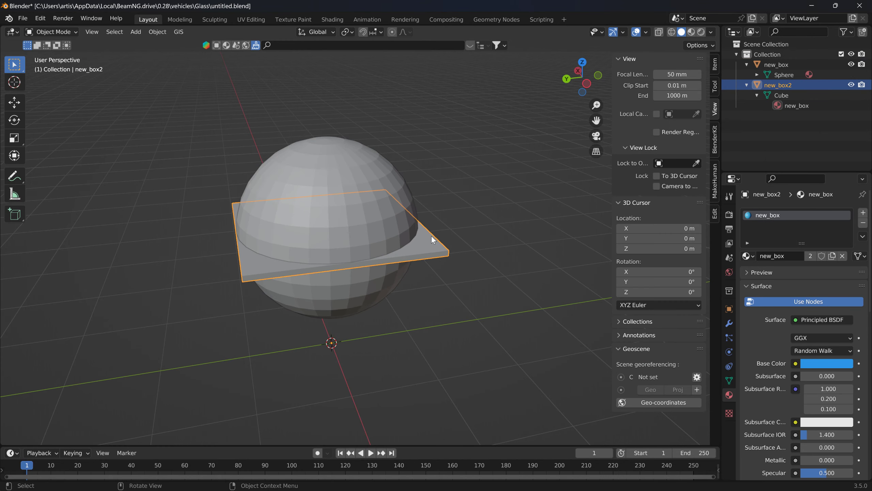
key("Delete")
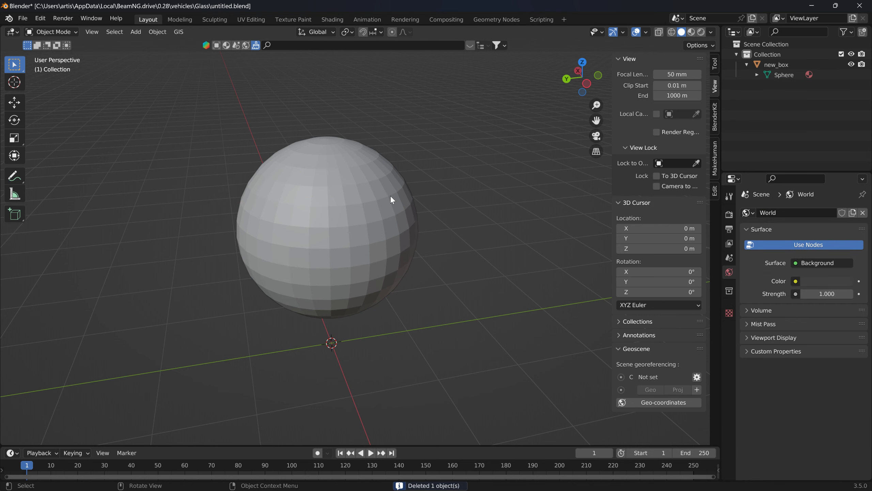
left_click(379, 168)
middle_click_drag(355, 210, 230, 222)
left_click(51, 31)
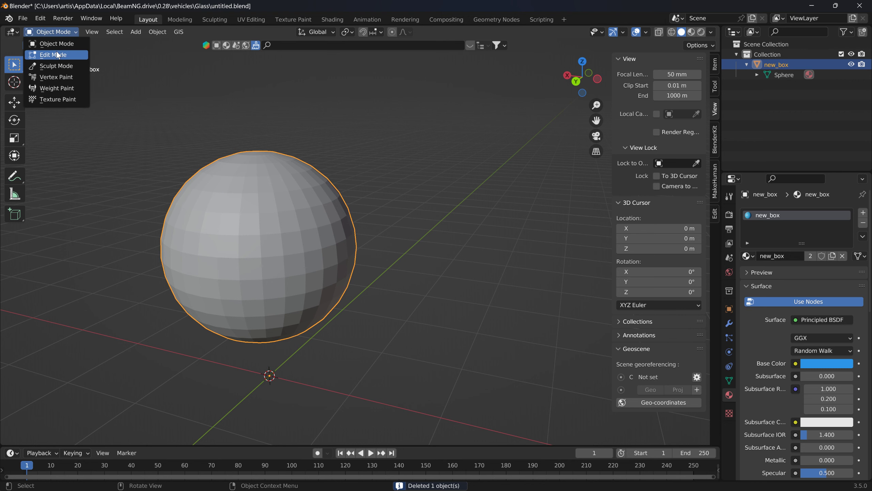
left_click(51, 52)
key("KP_Decimal")
left_click(316, 221)
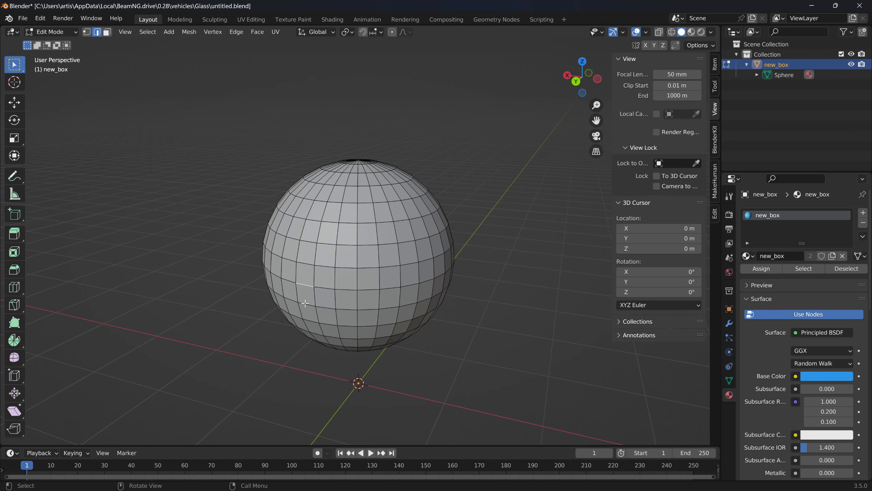
- Switch to vertex selection, box-select areas of the sphere to examine its vertices, and clear the selection
key("1")
left_click_drag(256, 134, 429, 338)
middle_click_drag(429, 339, 333, 246)
left_click_drag(165, 170, 459, 414)
middle_click_drag(462, 329, 412, 379)
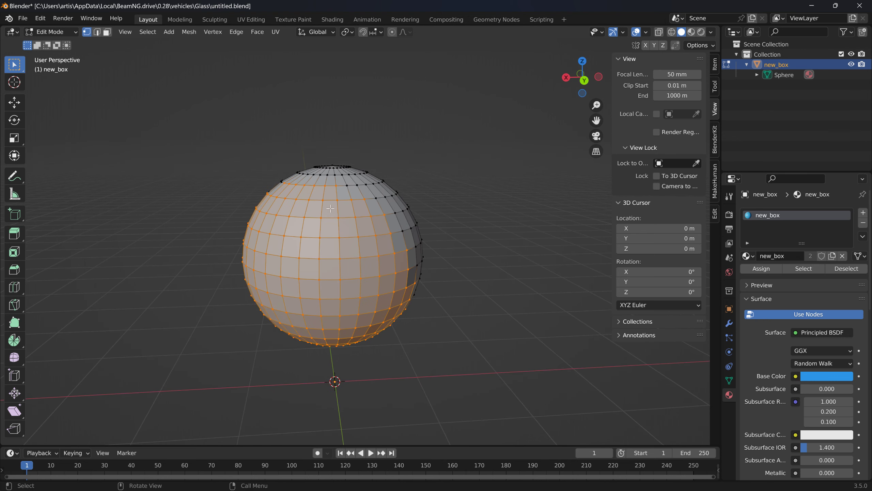
left_click_drag(173, 108, 467, 361)
left_click(496, 189)
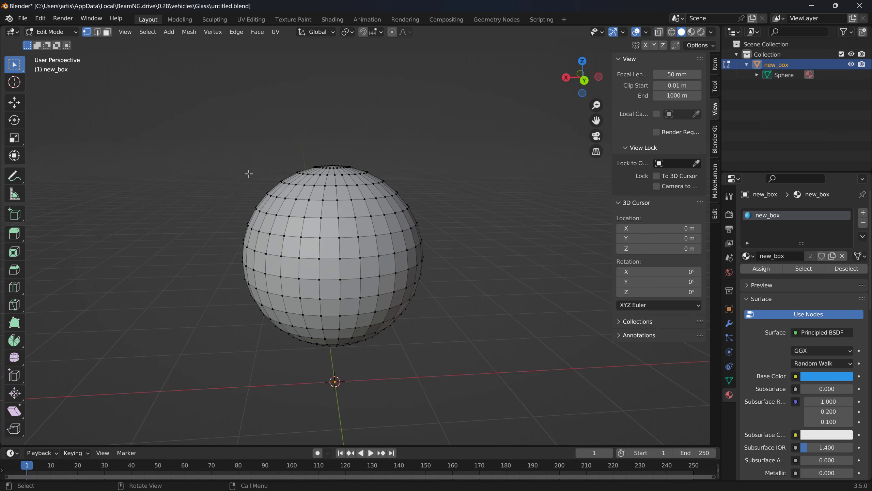
- Export the sphere new_box as a JBeam (.jbeam) file
left_click(23, 18)
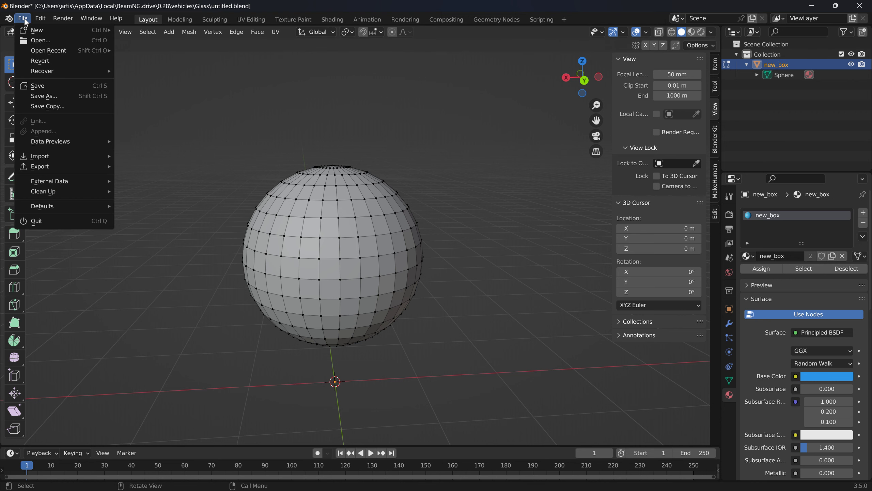
mouse_move(78, 174)
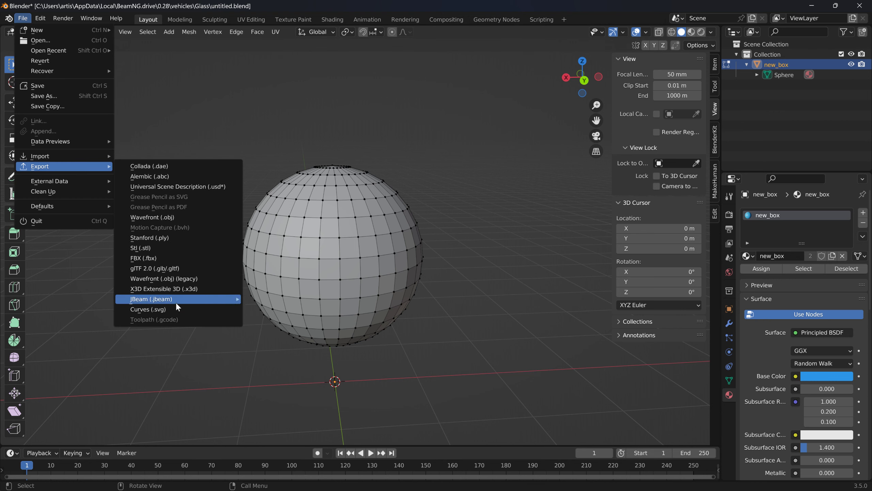
mouse_move(225, 301)
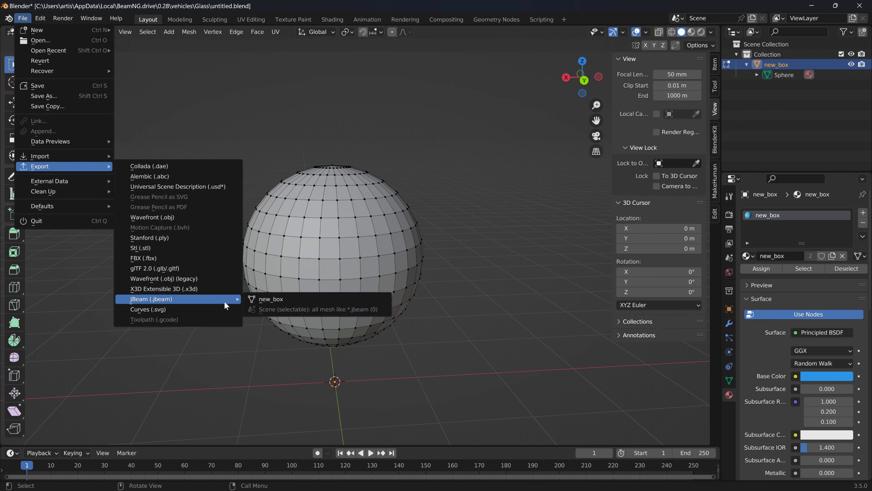
left_click(270, 299)
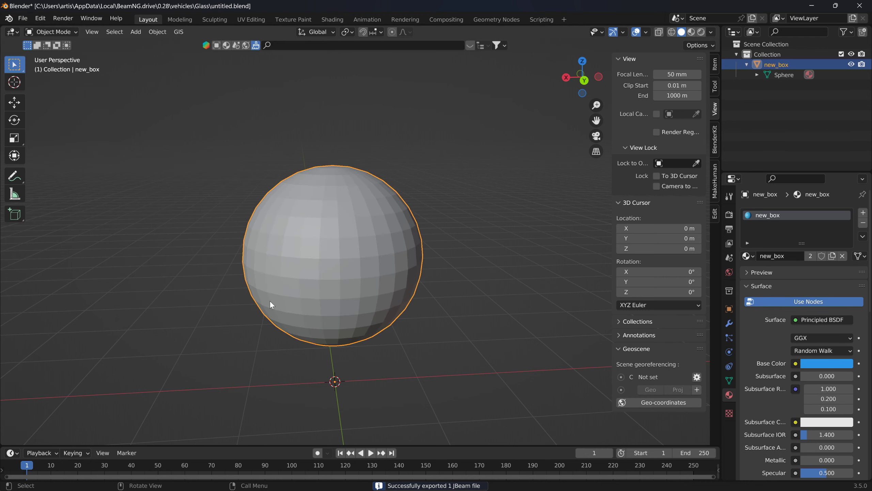
- Minimize the open windows and open the exported new_box.jbeam from the jbeam_exported folder in Notepad++
left_click(812, 5)
left_click(630, 25)
left_click(492, 43)
left_click(492, 39)
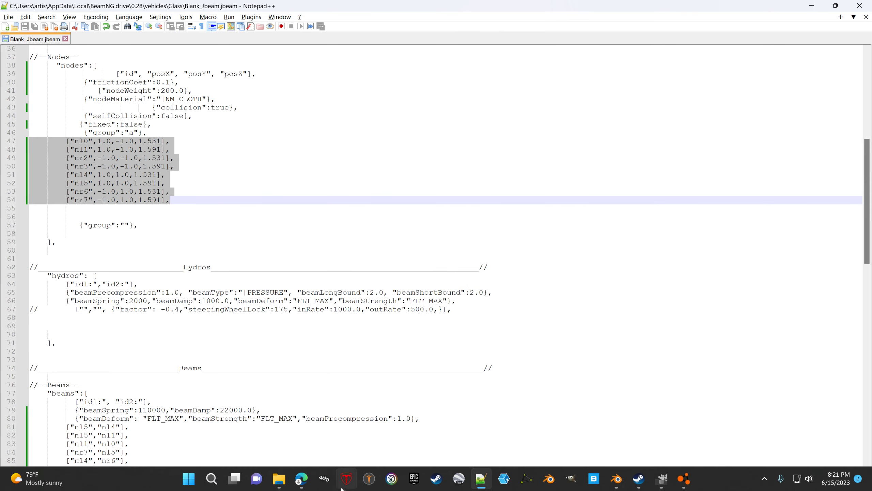
mouse_move(279, 478)
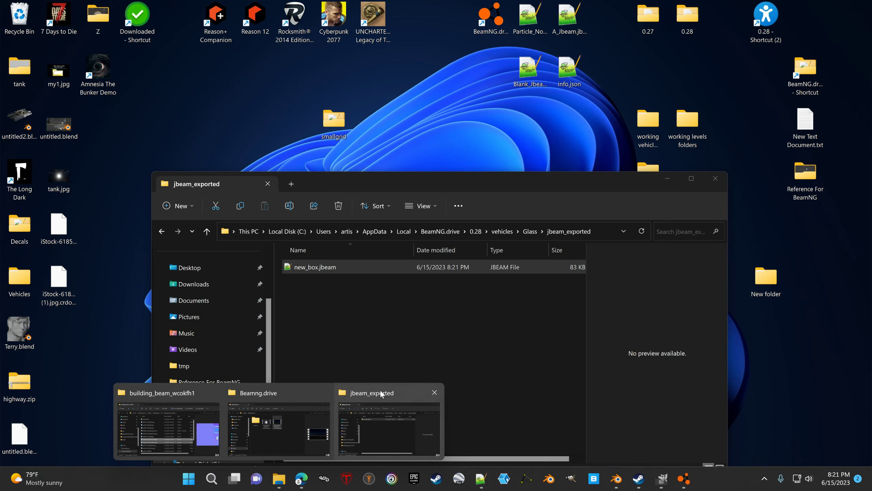
left_click(380, 391)
double_click(313, 267)
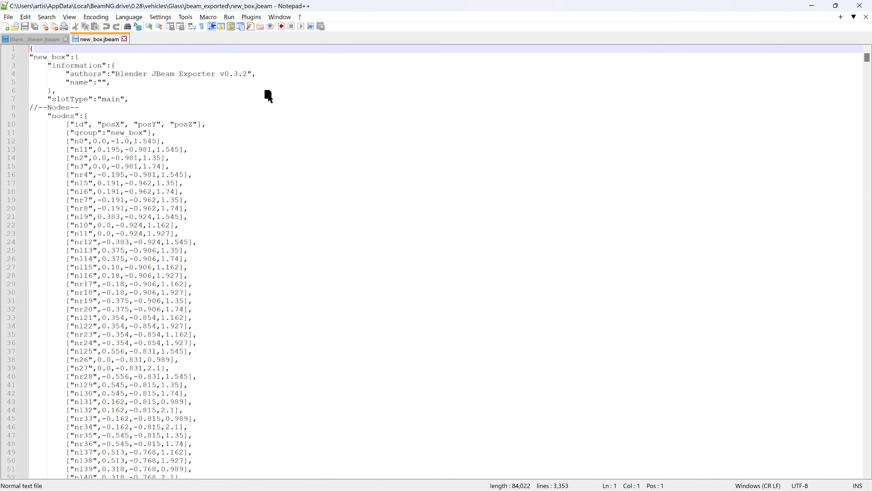
- Move new_box.jbeam to the other view so it sits side by side with Blank_Jbeam.jbeam
left_click_drag(269, 96, 539, 100)
left_click(563, 105)
mouse_move(478, 141)
left_mouse_down()
mouse_move(482, 151)
mouse_move(480, 144)
left_mouse_up()
- Select all node lines from n0 to n481 in new_box.jbeam
left_click(480, 155)
left_click(469, 141)
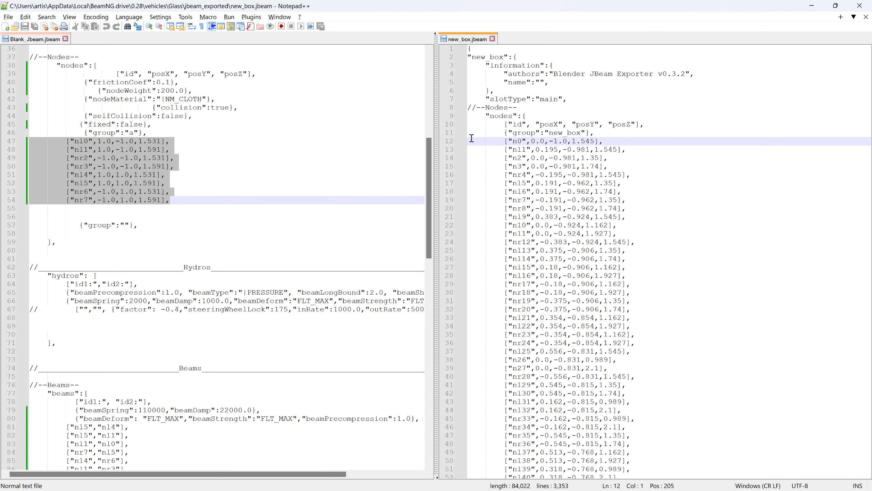
double_click(777, 10)
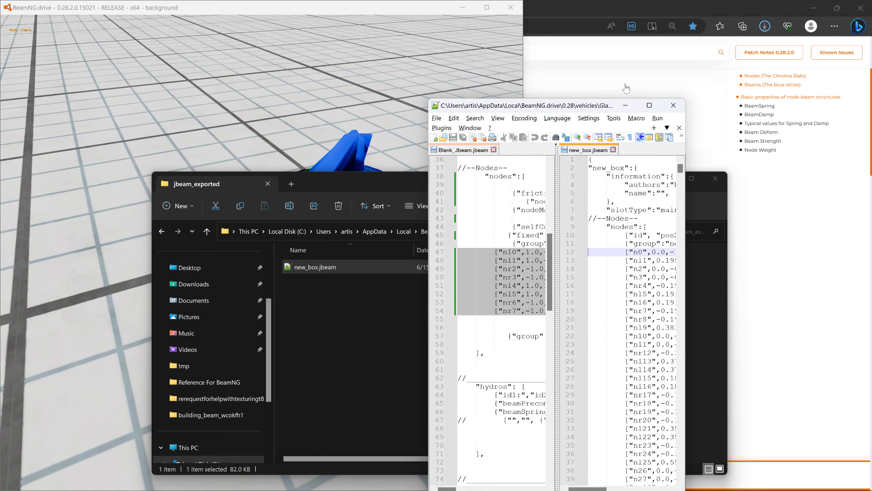
double_click(590, 110)
left_click_drag(867, 59, 866, 115)
left_click(618, 260, "shift")
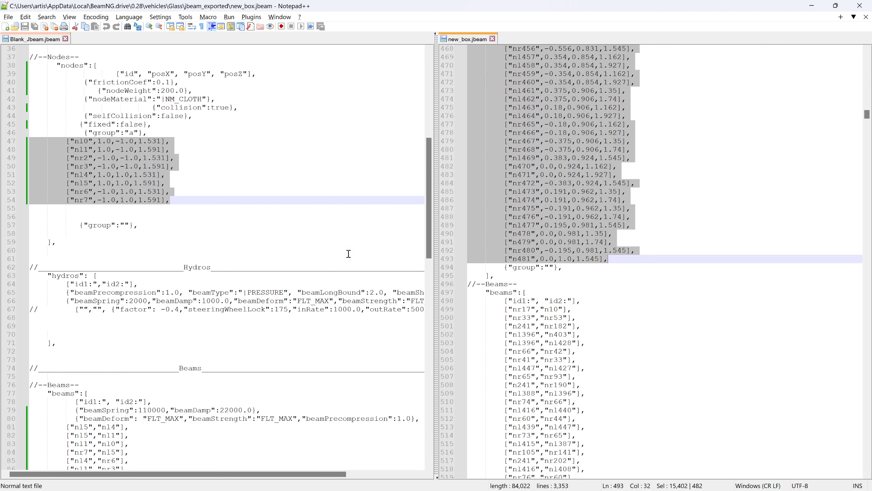
- Replace the eight old node lines in Blank_Jbeam.jbeam with the node lines selected in new_box.jbeam
left_click(85, 167)
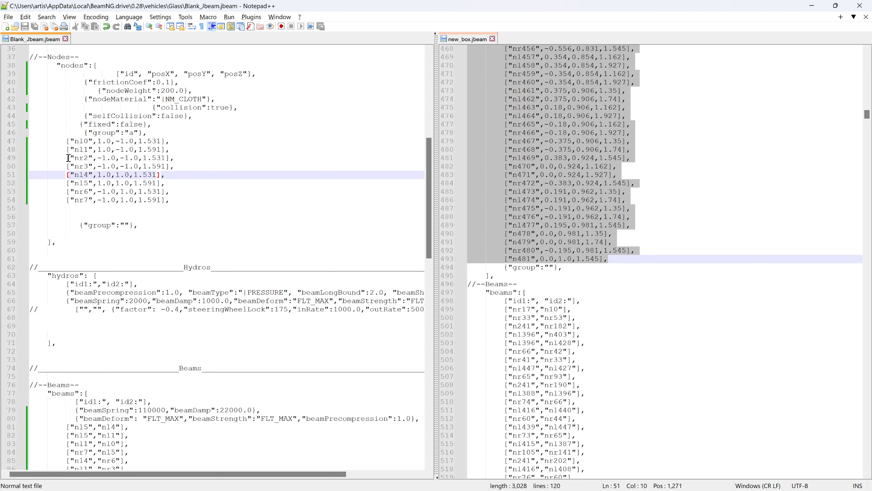
left_click_drag(55, 141, 203, 196)
key("Delete")
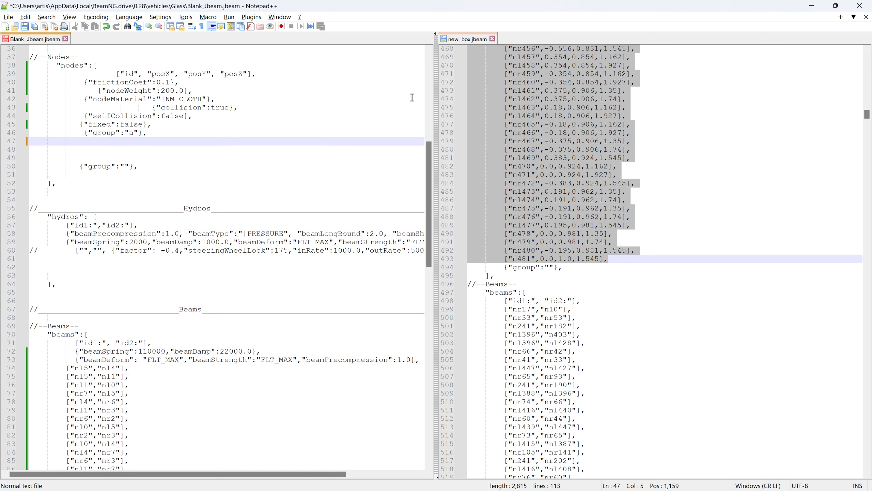
left_click_drag(498, 90, 32, 145)
- Delete the old beam lines and the old triangle lines from Blank_Jbeam.jbeam
scroll(394, 117, "down", 5)
left_click_drag(429, 100, 391, 395)
scroll(391, 404, "down", 1)
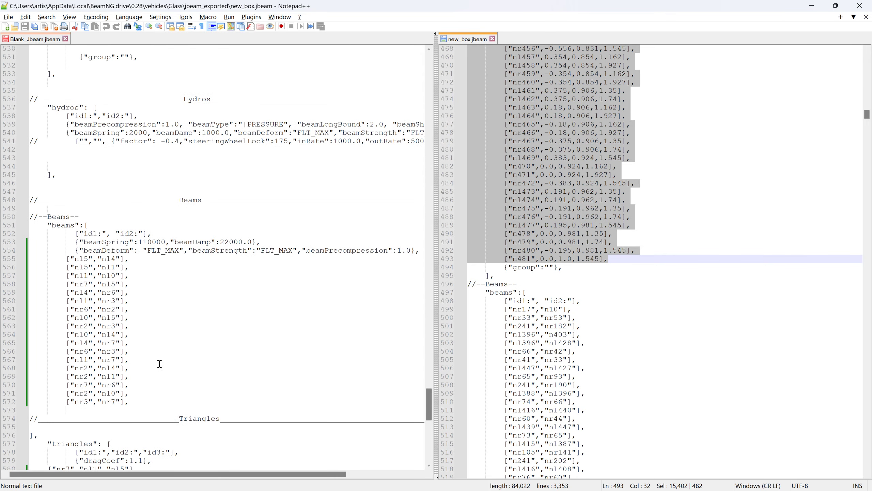
left_click_drag(136, 401, 12, 260)
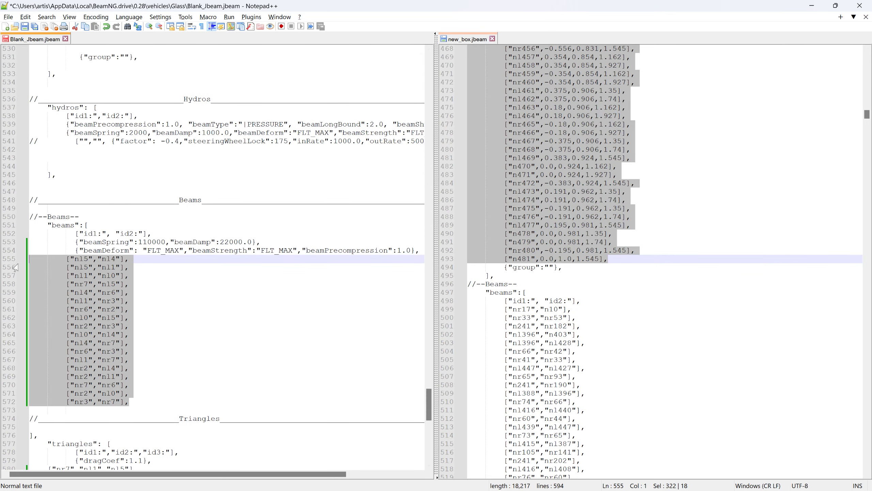
key("Delete")
scroll(155, 343, "down", 1)
left_click_drag(160, 395, 26, 302)
key("Delete")
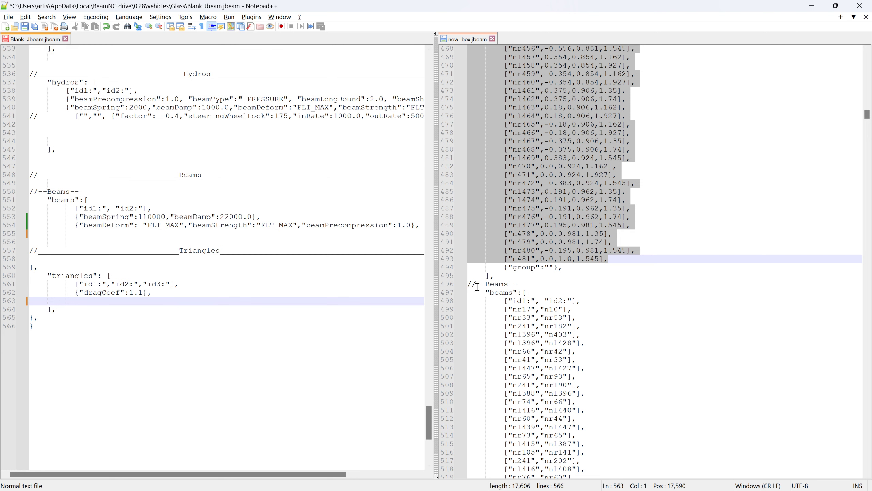
- Save Blank_Jbeam.jbeam, switch to BeamNG.drive and reload the vehicle to view the sphere built from nodes only
left_click(25, 28)
key("alt+Tab")
key("alt+Tab")
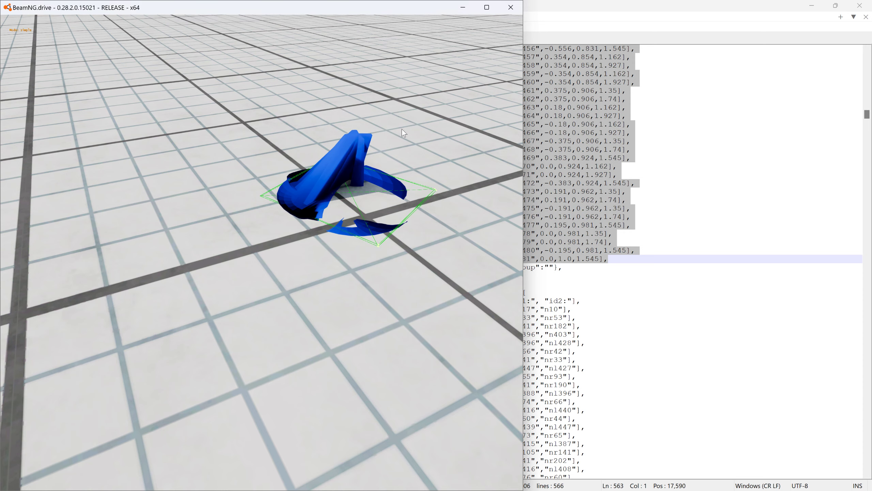
key("ctrl+r")
mouse_move(404, 123)
right_mouse_down()
mouse_move(411, 120)
mouse_move(412, 137)
mouse_move(408, 90)
mouse_move(410, 138)
right_mouse_up()
key("w")
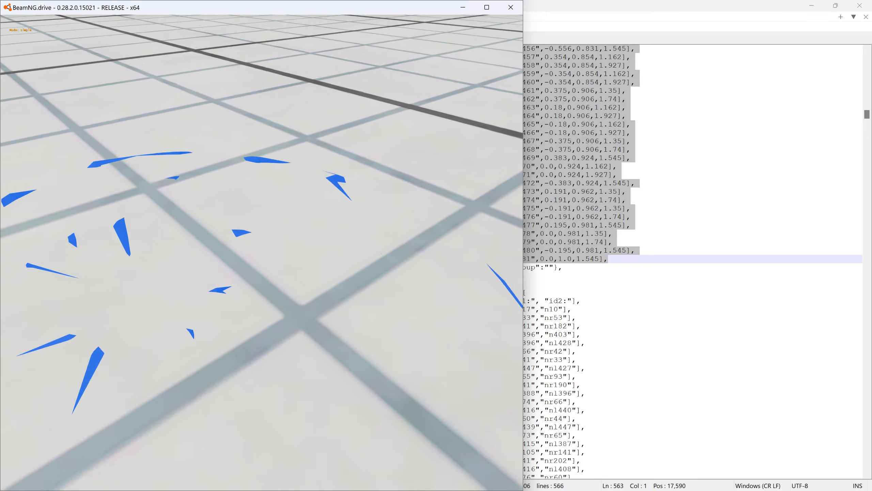
- Examine the scattered sphere pieces from farther away and pull single nodes to test how the mesh stretches
key("s")
right_click_drag(393, 82, 393, 107)
left_click_drag(321, 180, 213, 124, "ctrl")
key("s")
right_click_drag(213, 123, 292, 62)
key("s")
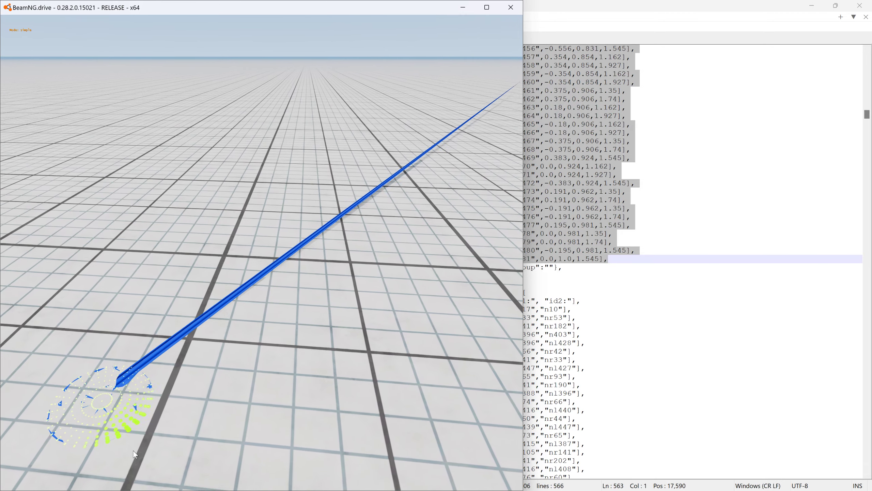
left_click_drag(154, 370, 237, 158, "ctrl")
left_click_drag(141, 351, 90, 155, "ctrl")
left_click_drag(165, 367, 309, 327, "ctrl")
right_click_drag(309, 326, 383, 308)
- View the node-only sphere from another side and pull several more of its nodes into the air
key("a")
key("w")
key("a")
key("s")
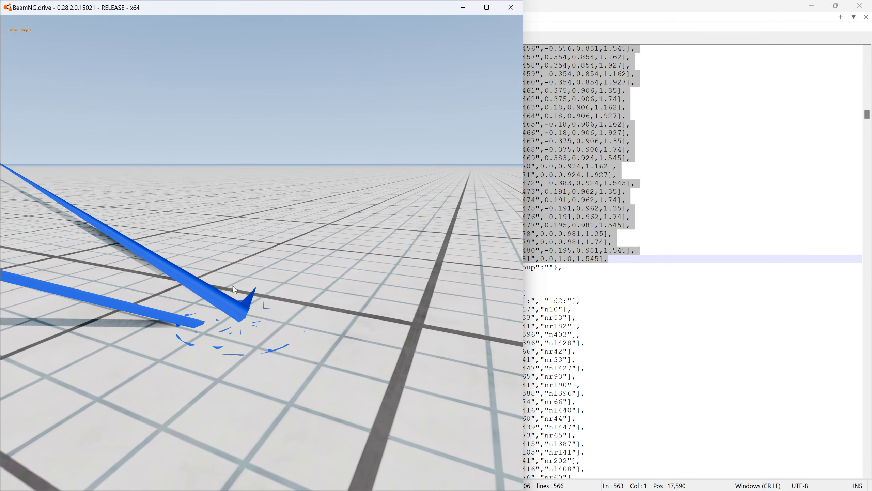
left_click_drag(287, 347, 419, 211, "ctrl")
left_click_drag(290, 331, 421, 237, "ctrl")
left_click_drag(264, 318, 340, 223, "ctrl")
left_click_drag(265, 323, 384, 130, "ctrl")
left_click_drag(252, 324, 275, 148, "ctrl")
right_click_drag(275, 148, 318, 194)
- Return to Notepad++ and copy all beam lines from new_box.jbeam into the beams section of Blank_Jbeam.jbeam
key("alt+Tab")
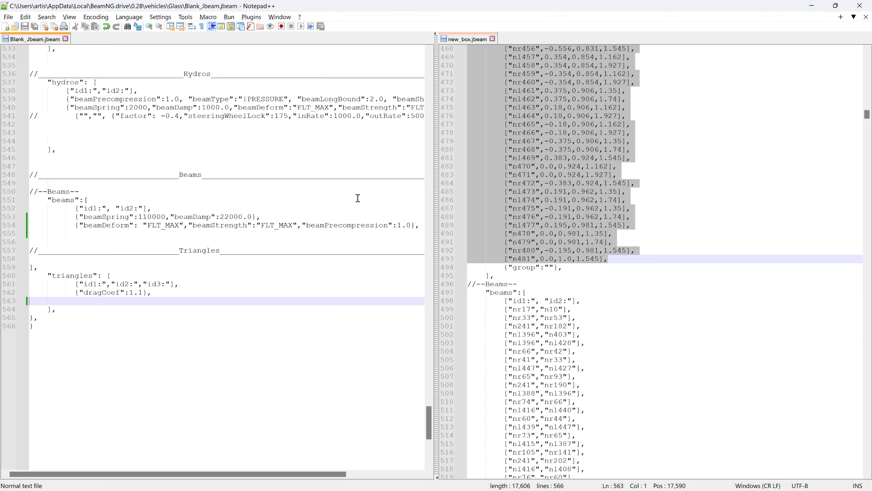
left_click_drag(477, 313, 700, 296)
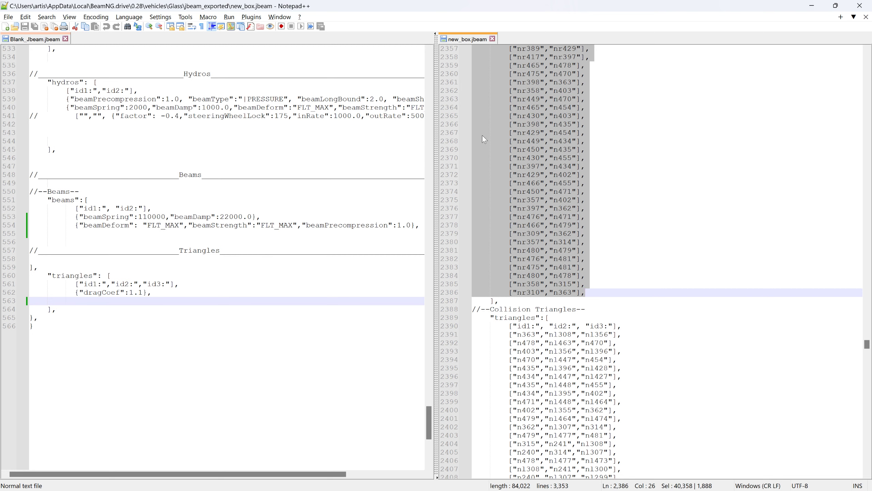
left_click_drag(482, 135, 34, 232)
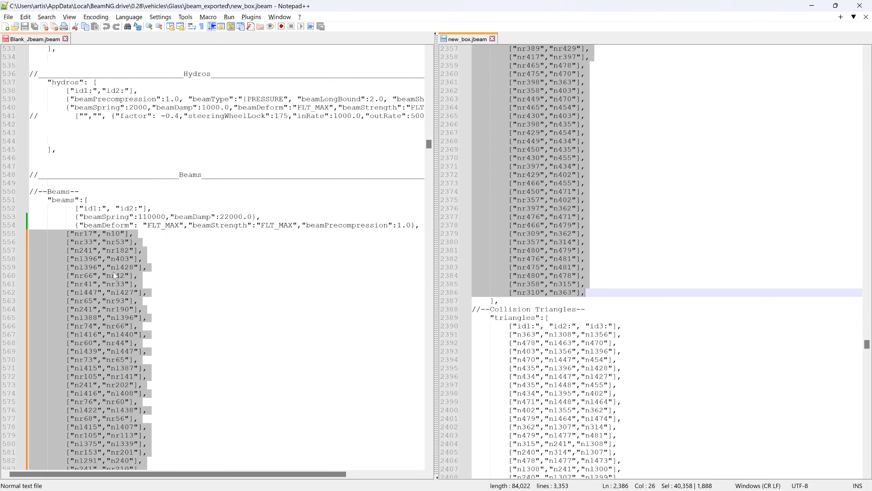
- Copy all collision triangle lines from new_box.jbeam into the triangles section of Blank_Jbeam.jbeam, below the dragCoef line
left_click_drag(427, 149, 421, 457)
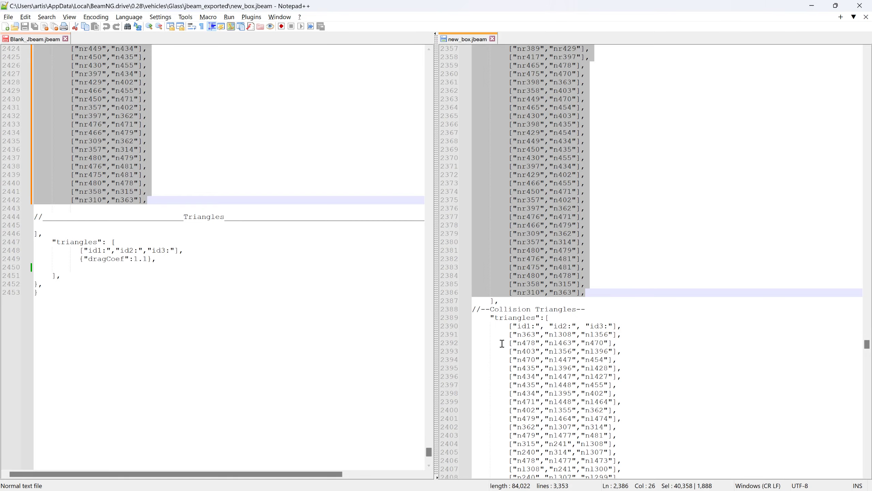
left_click(480, 337)
left_click_drag(868, 350, 861, 466)
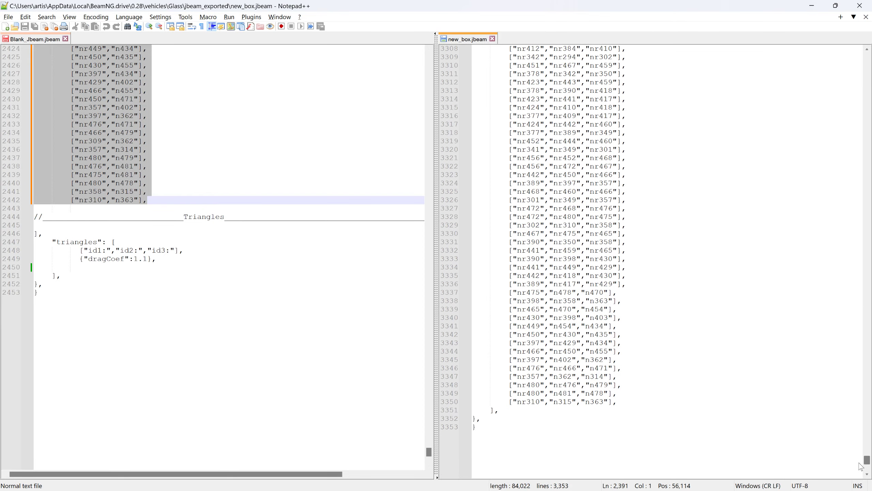
left_click(633, 402, "shift")
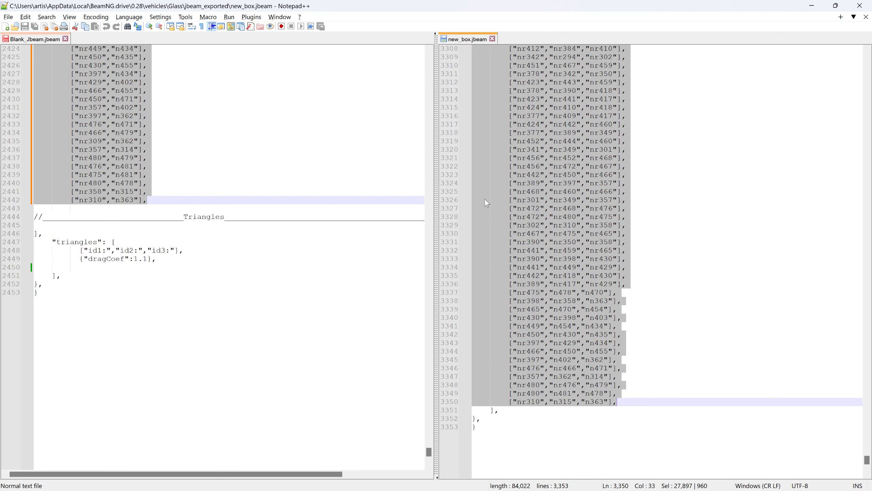
left_click_drag(485, 199, 39, 267)
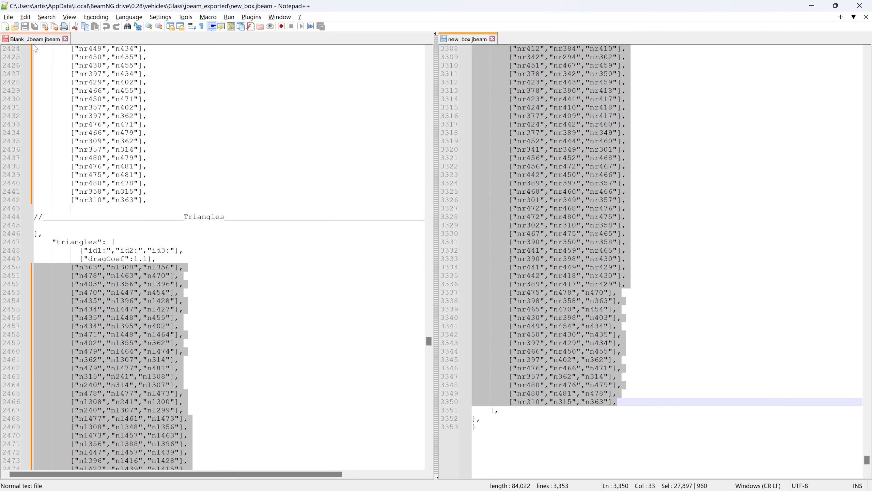
- Save the jbeam, reload the vehicle in BeamNG.drive, pull the beam-connected sphere to test its deformation, and return to Notepad++
key("alt+Tab")
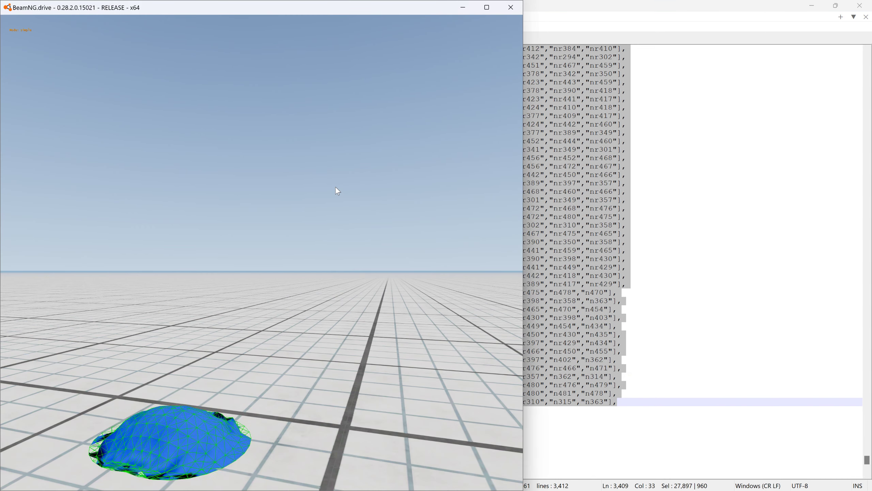
mouse_move(187, 429)
left_mouse_down()
mouse_move(250, 180)
mouse_move(210, 107)
mouse_move(190, 7)
mouse_move(295, 5)
mouse_move(213, 117)
mouse_move(208, 34)
mouse_move(354, 31)
mouse_move(5, 10)
mouse_move(416, 49)
left_mouse_up()
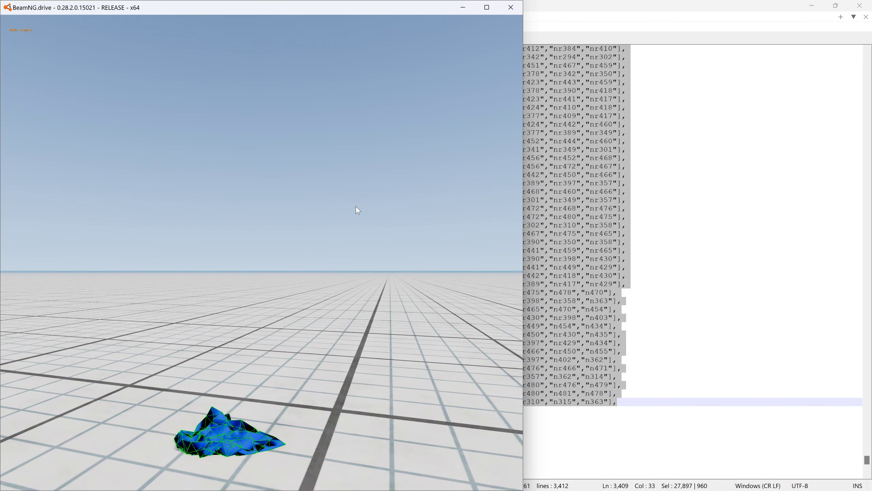
key("alt+Tab")
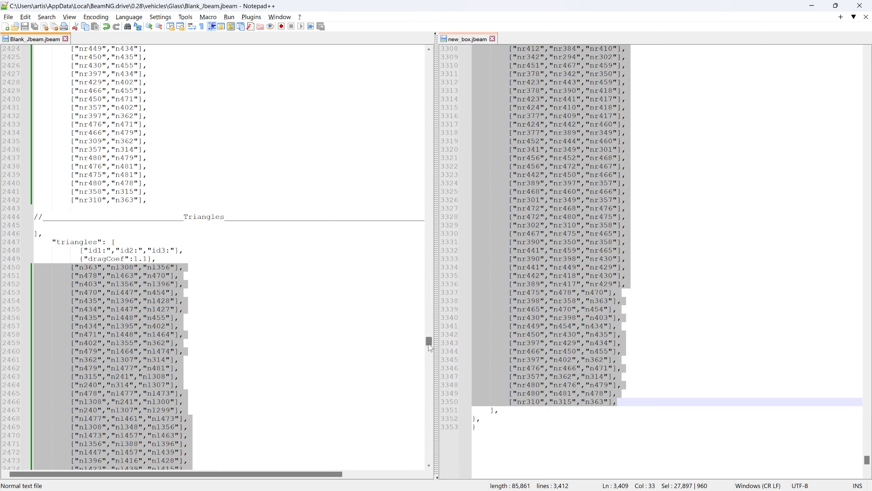
- Set nodeWeight to 2.0 in the nodes section of Blank_Jbeam.jbeam
left_click_drag(429, 344, 434, 64)
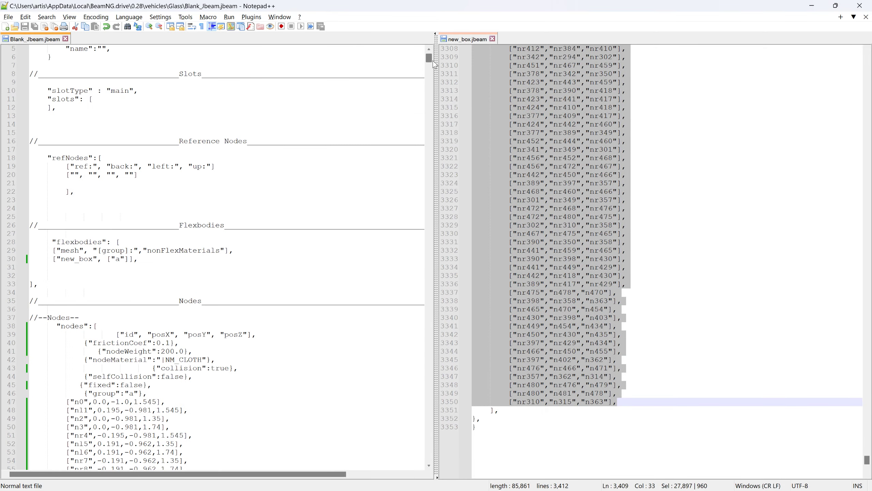
left_click(177, 345)
left_click(175, 349)
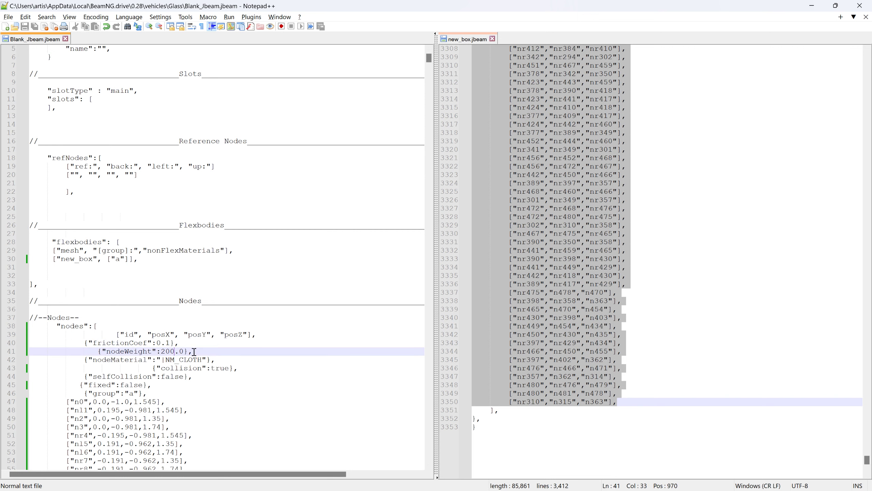
key("BackSpace")
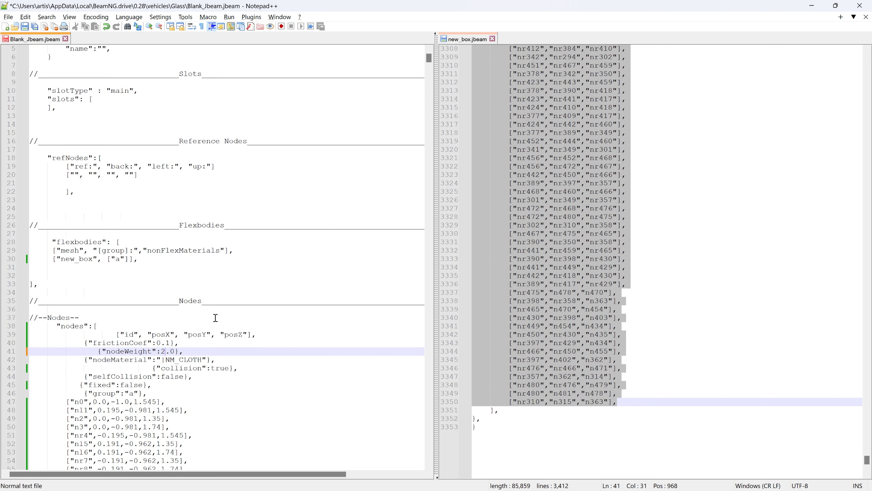
- Close new_box.jbeam, then set beamDamp to 10.0 in the beams section of Blank_Jbeam.jbeam and save it
left_click_drag(429, 64, 428, 68)
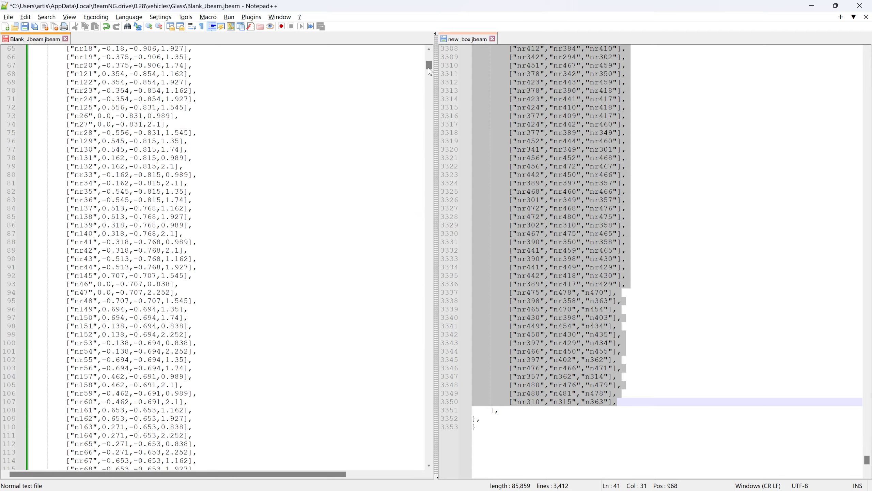
left_click(493, 38)
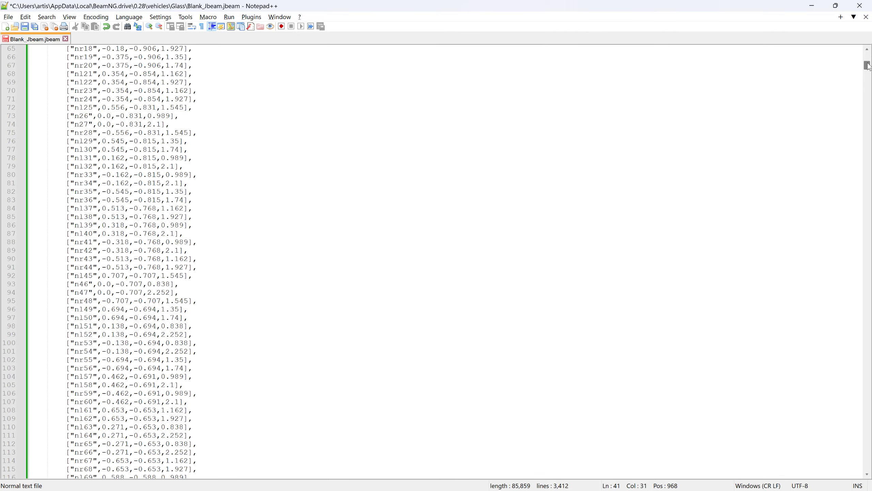
left_click_drag(867, 66, 868, 123)
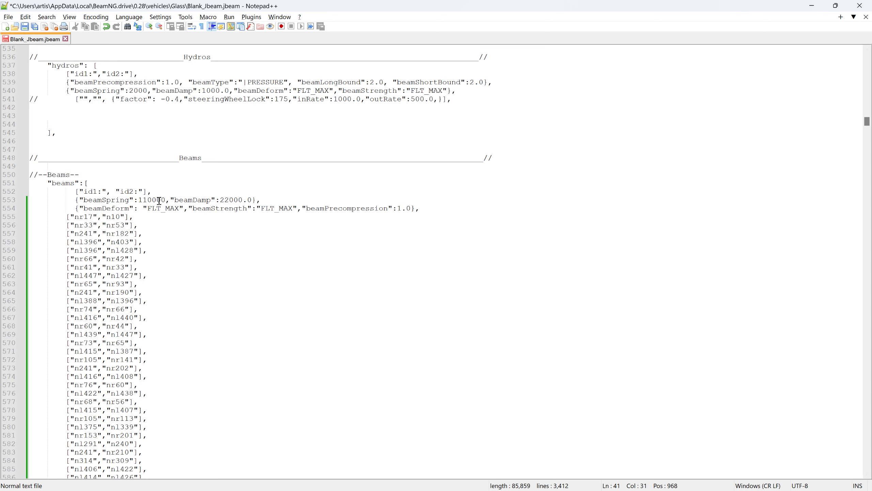
left_click_drag(221, 199, 239, 199)
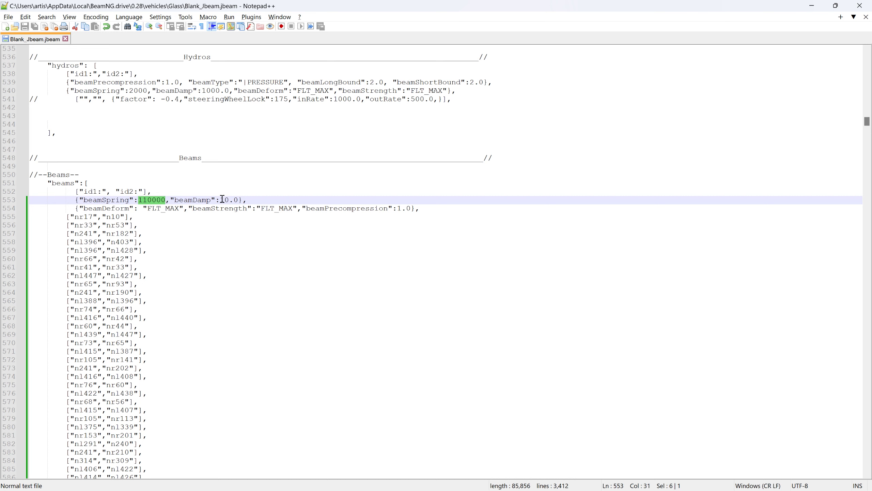
- Switch to BeamNG.drive, maximize its window, reload the sphere and pull it into the air to test the lighter, less damped structure
key("alt+Tab")
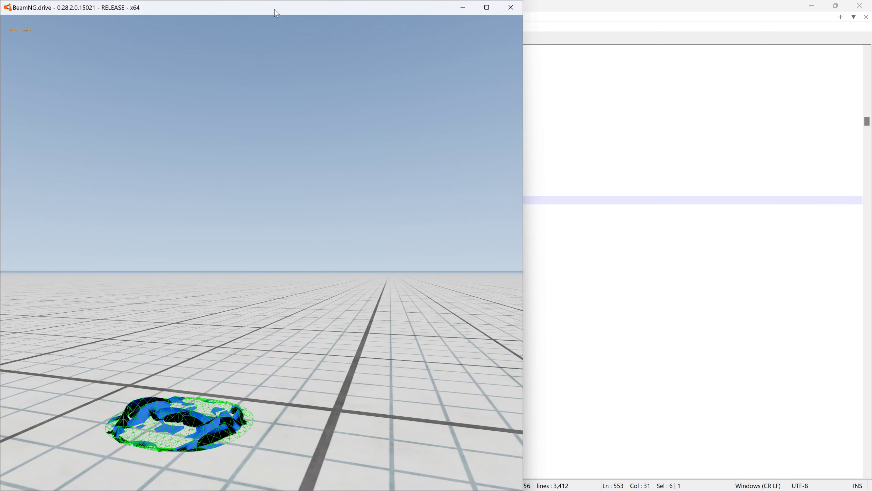
double_click(275, 10)
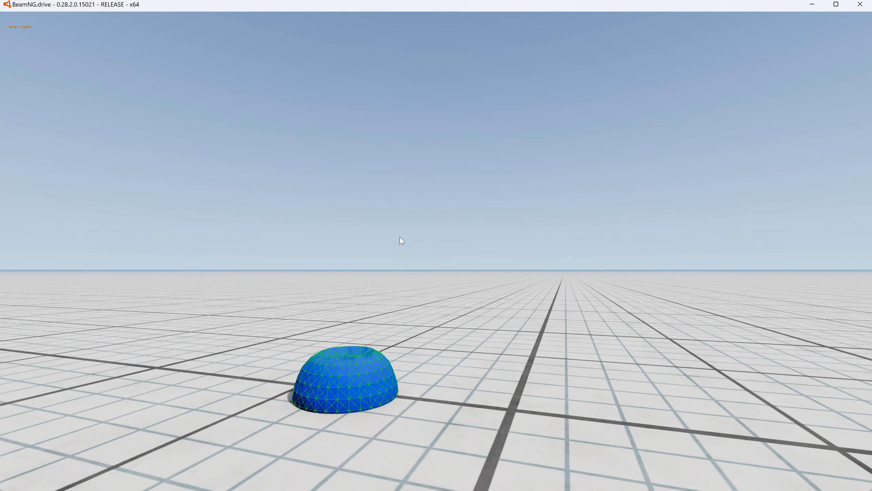
mouse_move(358, 374)
left_mouse_down()
mouse_move(411, 161)
mouse_move(475, 135)
mouse_move(480, 87)
mouse_move(428, 298)
mouse_move(365, 426)
left_mouse_up()
left_click_drag(353, 459, 342, 442)
right_click_drag(325, 463, 328, 395)
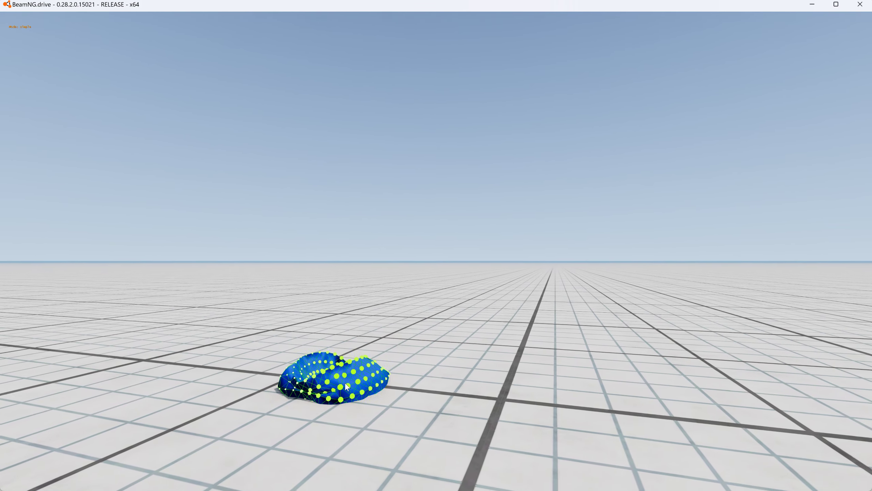
mouse_move(342, 326)
left_mouse_down("ctrl")
mouse_move(339, 249)
mouse_move(362, 194)
mouse_move(337, 140)
mouse_move(332, 161)
mouse_move(331, 141)
mouse_move(360, 203)
mouse_move(308, 278)
mouse_move(299, 314)
mouse_move(262, 326)
mouse_move(274, 265)
mouse_move(312, 195)
mouse_move(325, 185)
left_mouse_up("ctrl")
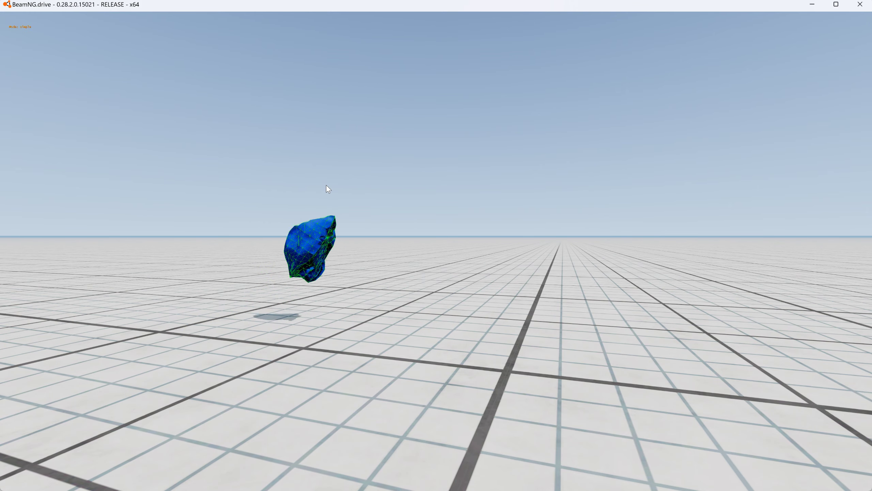
- Return to Notepad++, set beamSpring to 1100000 in the beams section and save the jbeam
key("alt+Tab")
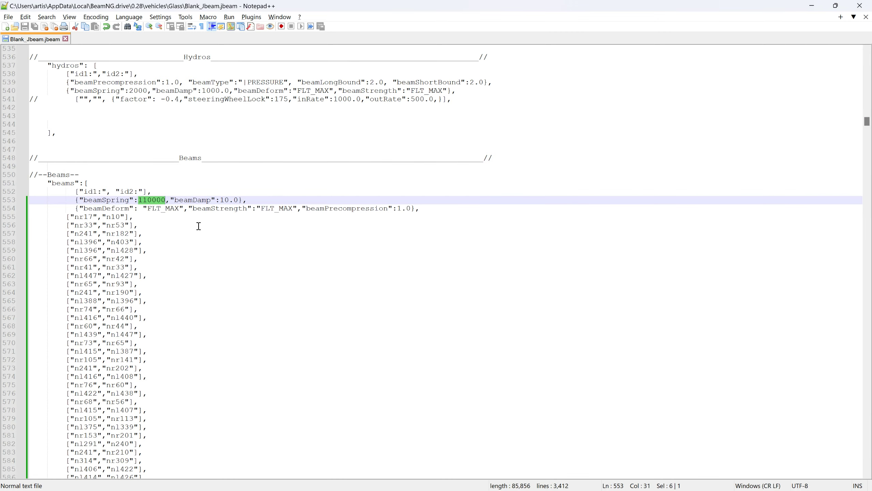
type("0")
left_click(27, 31)
- Reload the vehicle in BeamNG.drive and pull the sphere to test the stiffer beams
key("alt+Tab")
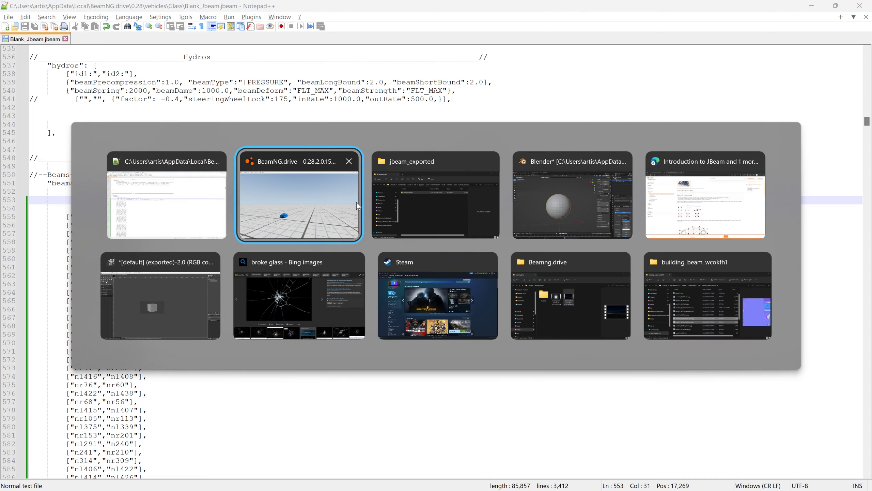
key("ctrl+r")
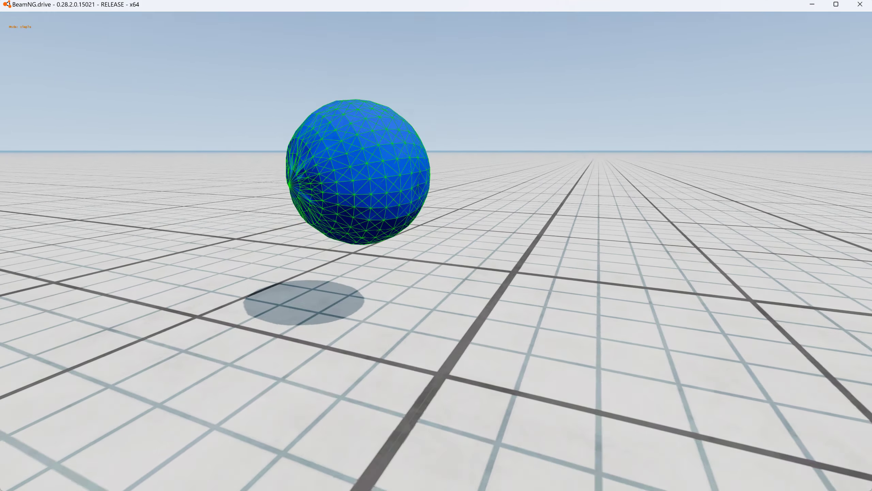
mouse_move(400, 280)
left_mouse_down()
mouse_move(378, 192)
mouse_move(406, 172)
left_mouse_up()
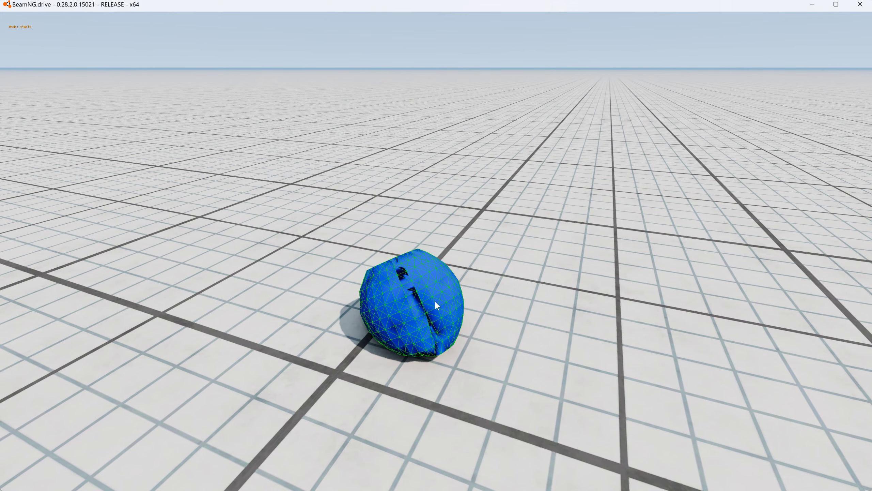
- Switch to the browser and review the basic node-beam properties, down to Node Weight, on the Introduction to JBeam page
key("alt+Tab")
key("alt+Tab")
key("alt+Tab")
key("alt+Tab")
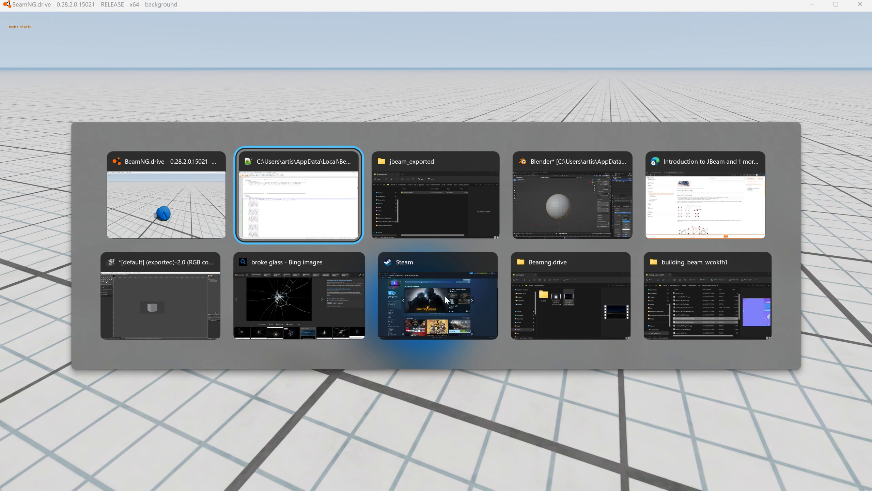
scroll(470, 293, "down", 20)
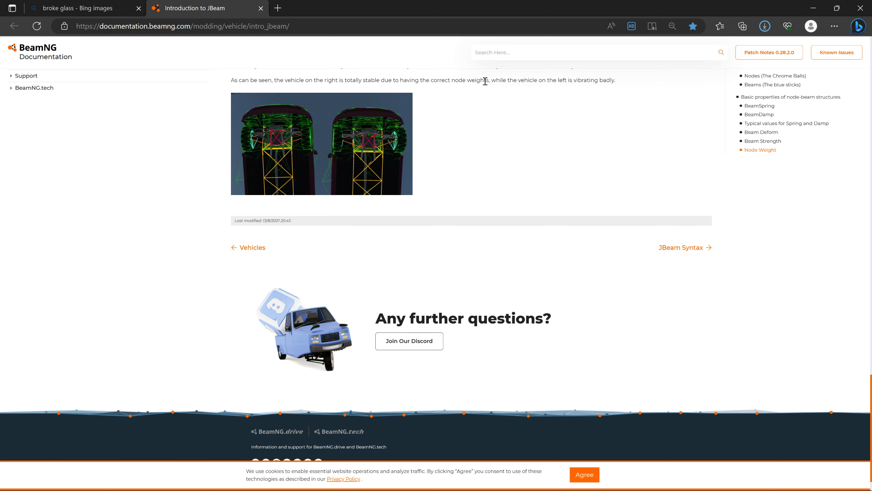
- Return to Notepad++, set beamDamp to 100.0, save the jbeam and reload the vehicle in BeamNG.drive
key("alt+Tab")
key("alt+Tab")
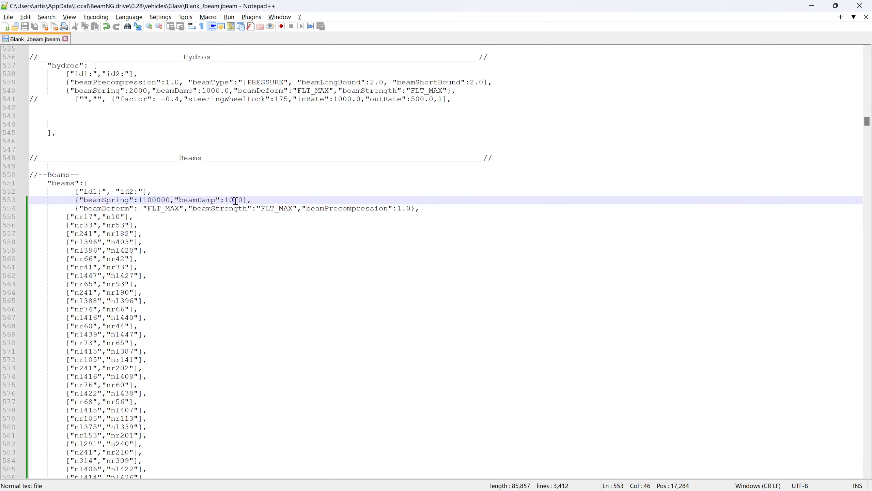
type("0")
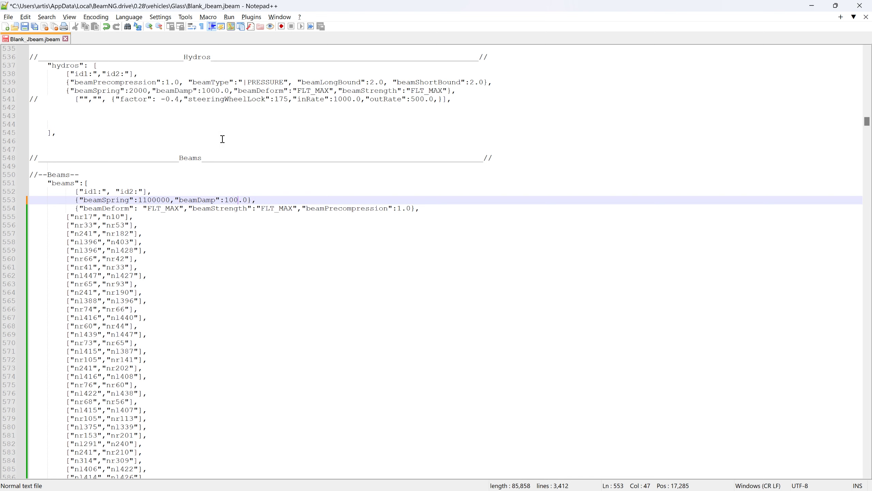
key("alt+Tab")
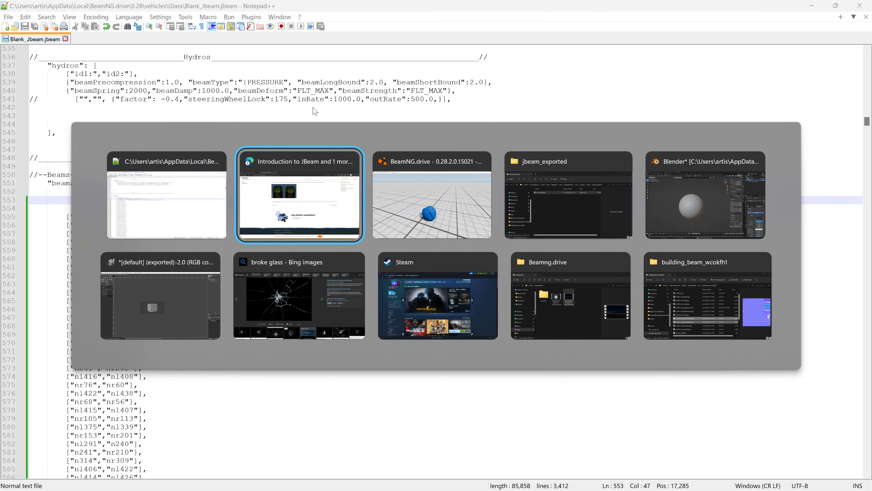
key("alt+Tab")
key("ctrl+r")
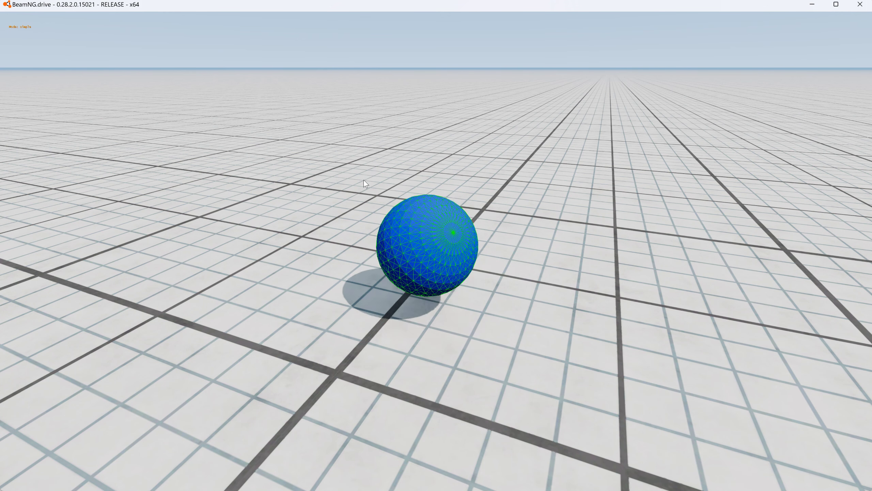
- Set beamDamp to 300.0 in Notepad++, save the jbeam, and reload and unpause the vehicle in BeamNG.drive
key("alt+Tab")
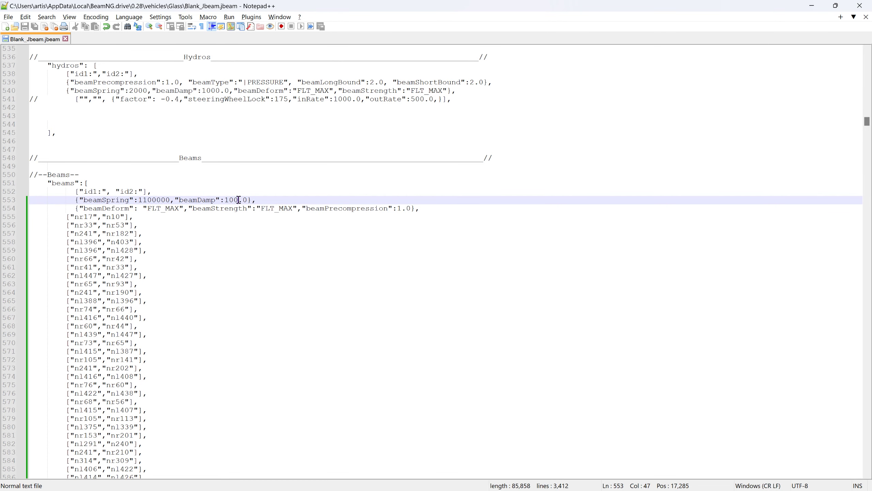
type("3")
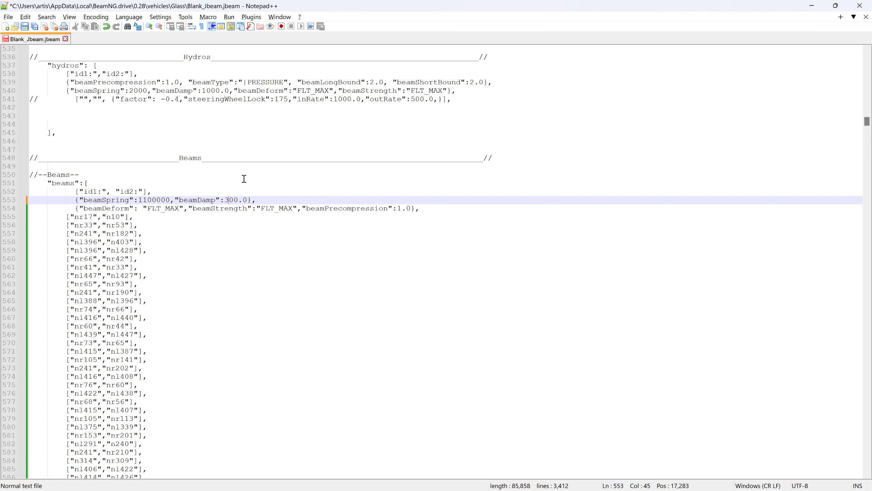
left_click(25, 27)
key("alt+Tab")
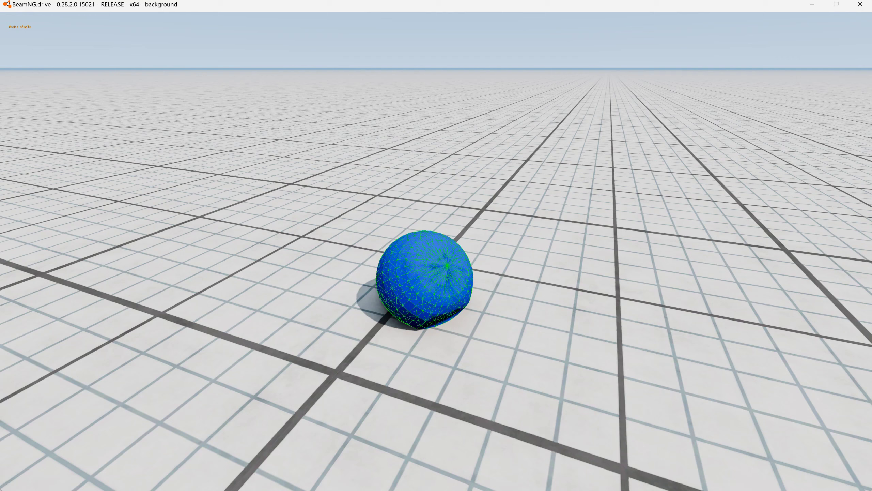
key("ctrl+r")
key("j")
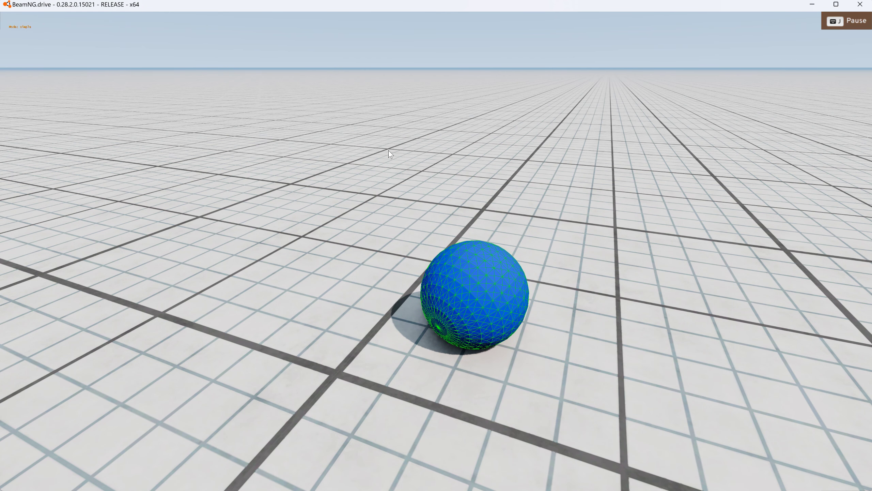
- Set beamDamp to 200.0 in Notepad++, save the jbeam, and reload and unpause the vehicle in BeamNG.drive
key("alt+Tab")
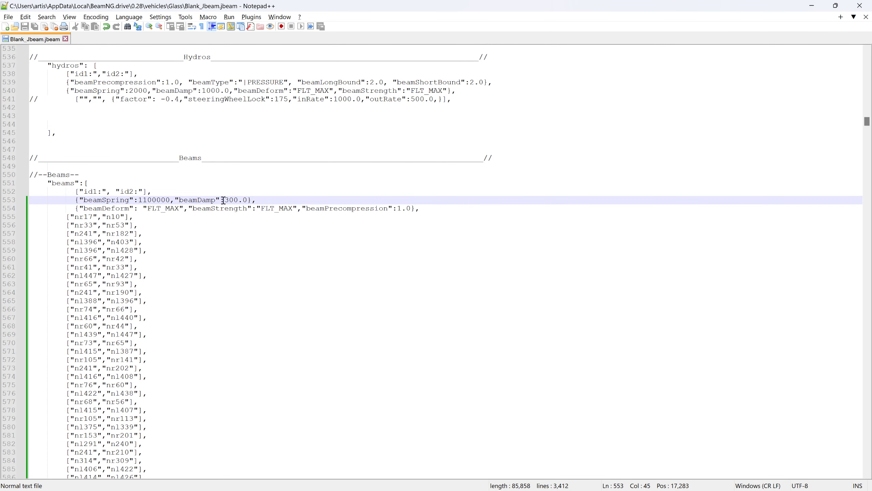
type("2")
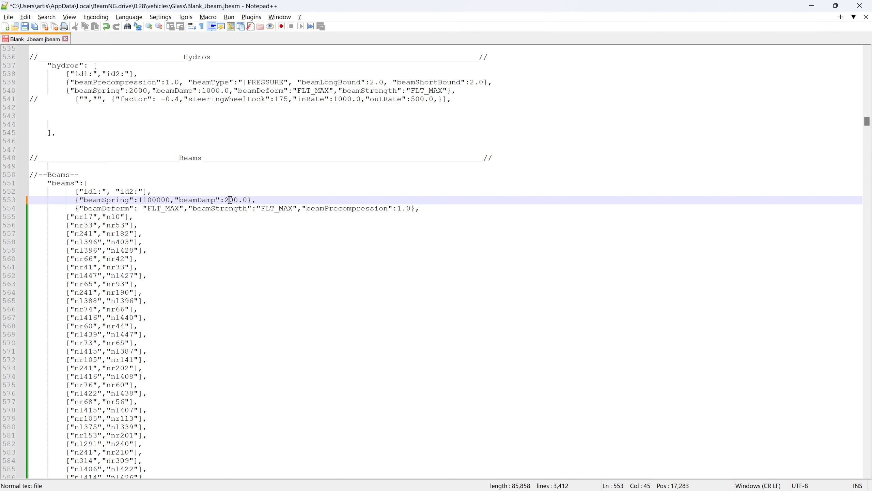
key("ctrl+s")
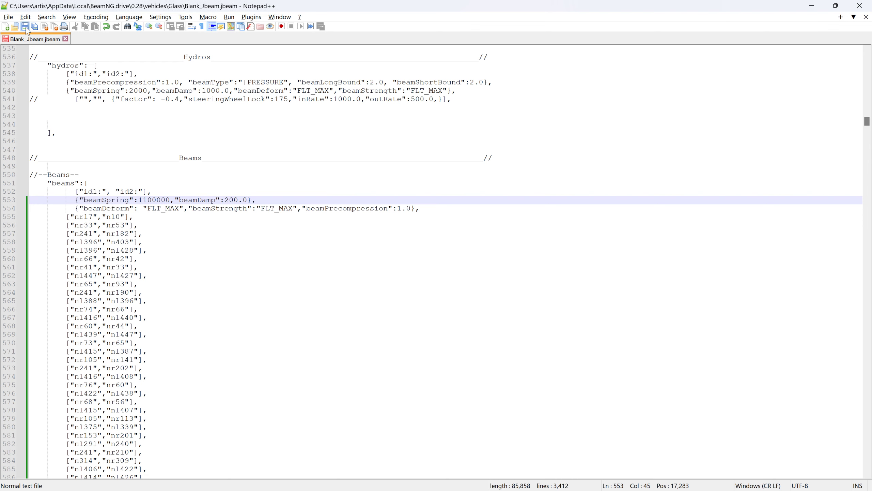
key("alt+Tab")
key("ctrl+r")
key("j")
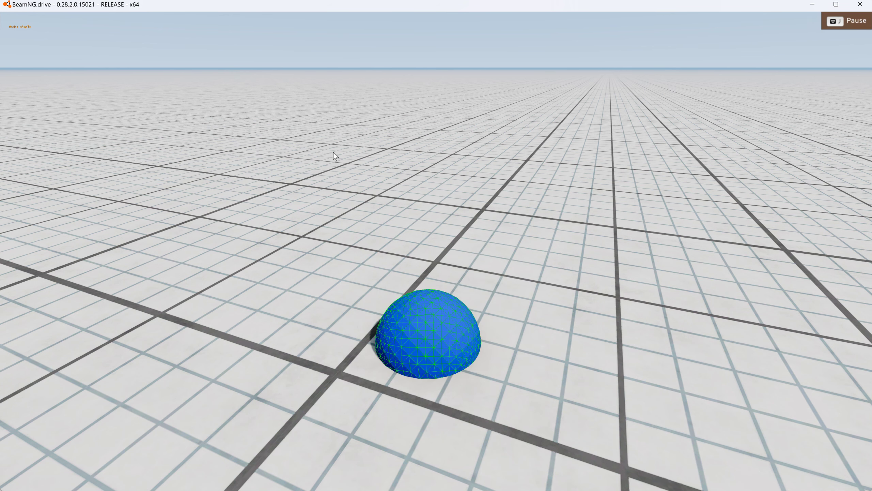
- Pull the sphere's nodes, reset the vehicle and pull them again to test how it deforms
left_click_drag(419, 281, 407, 213, "ctrl")
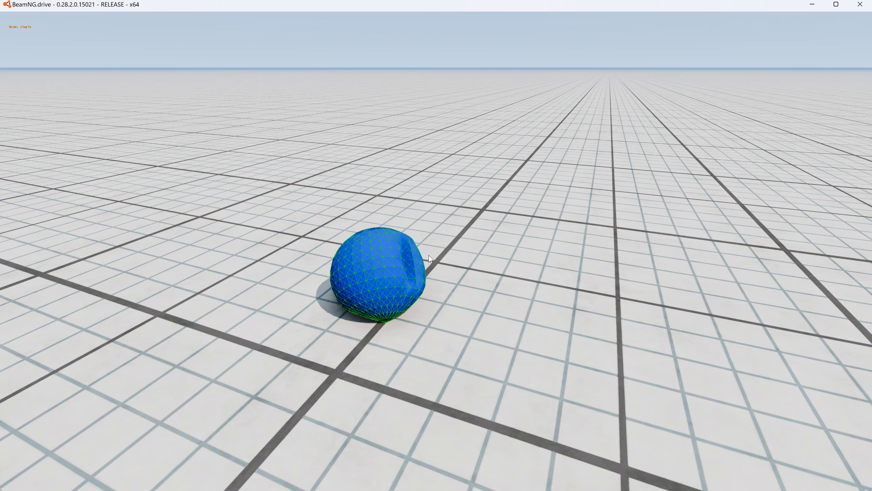
right_click_drag(420, 255, 420, 271)
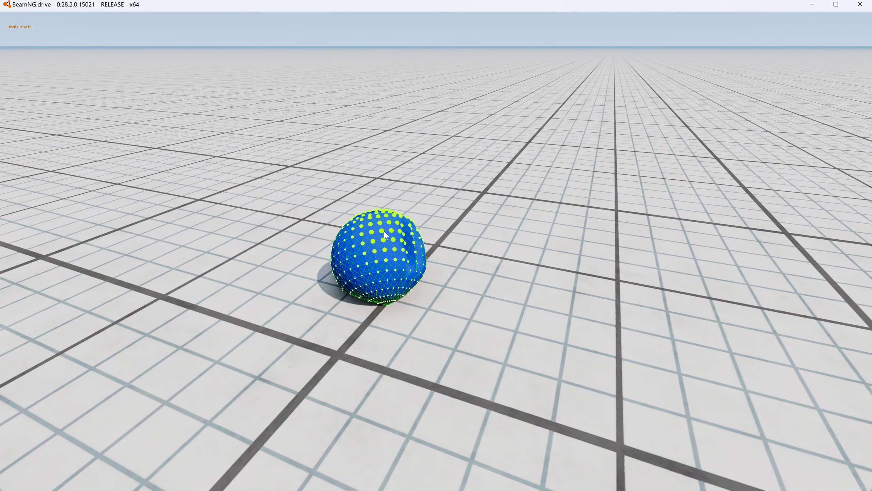
key("r")
key("j")
key("j")
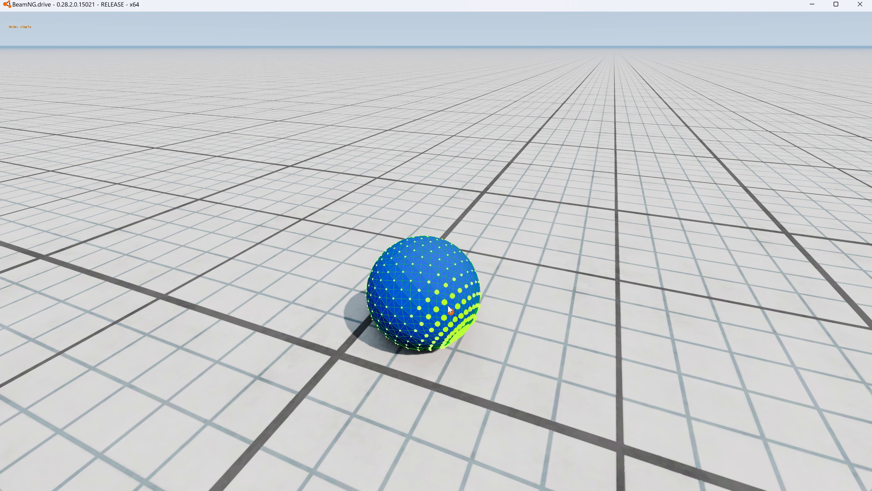
left_click_drag(425, 292, 420, 299, "ctrl")
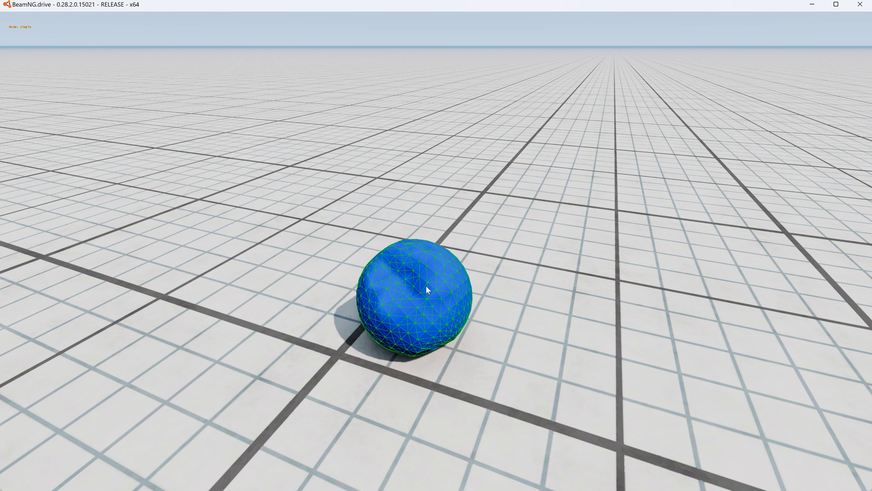
- Switch to Blender, put the new_box sphere in Edit Mode and locate the JBeam NodesConnector command
key("alt+Tab")
key("alt+Tab")
key("alt+Tab")
key("alt+Tab")
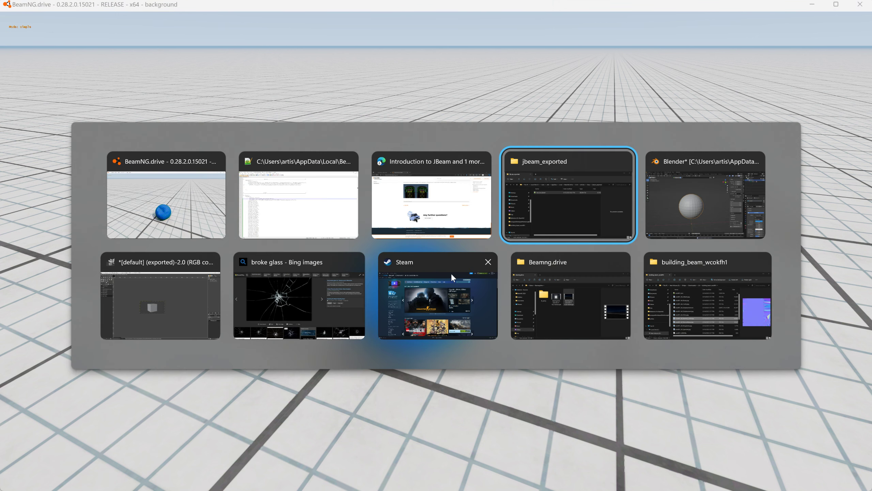
left_click(51, 32)
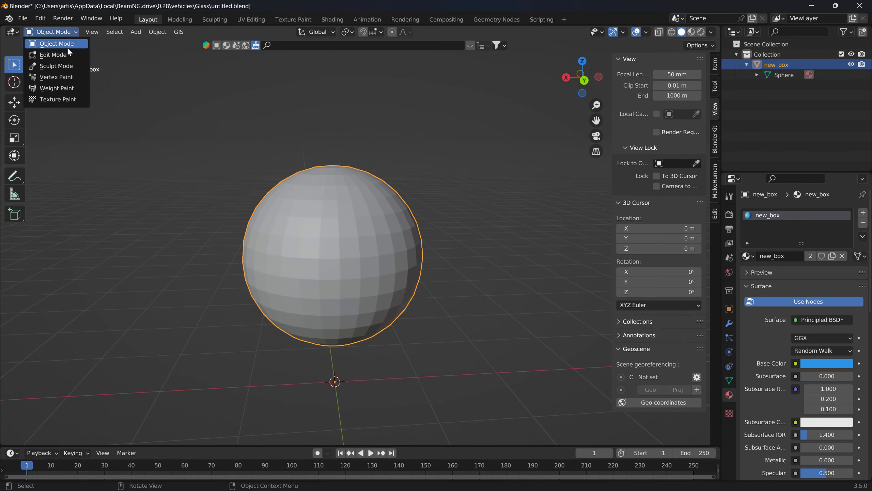
left_click(55, 53)
left_click(189, 36)
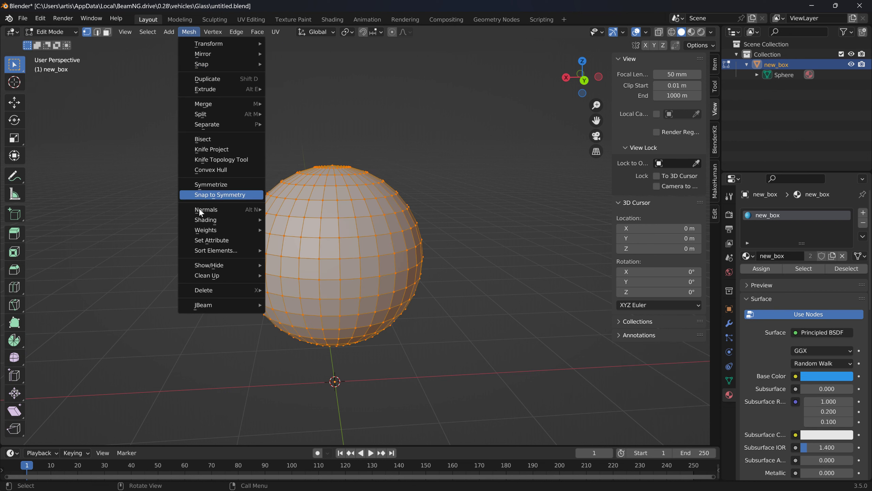
mouse_move(206, 305)
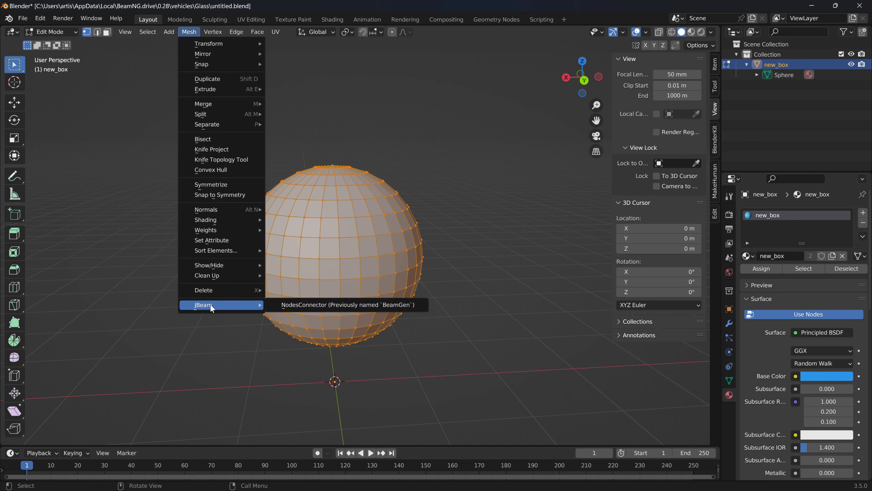
left_click(291, 305)
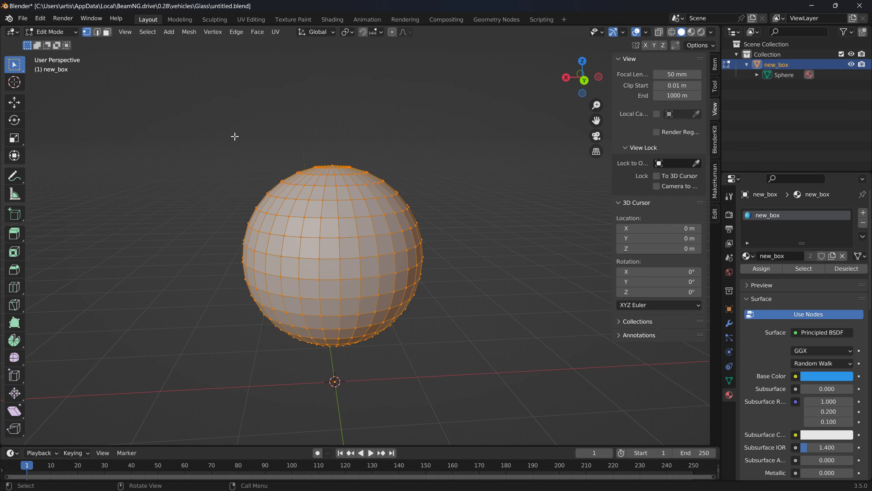
- Select the vertex at the sphere's bottom pole and turn on X-ray display for the mesh
scroll(229, 138, "up", 2)
middle_click_drag(228, 138, 343, 148)
left_click(346, 130)
middle_click_drag(386, 254, 384, 203)
middle_click_drag(358, 361, 337, 221, "shift")
middle_click_drag(347, 324, 346, 243, "shift")
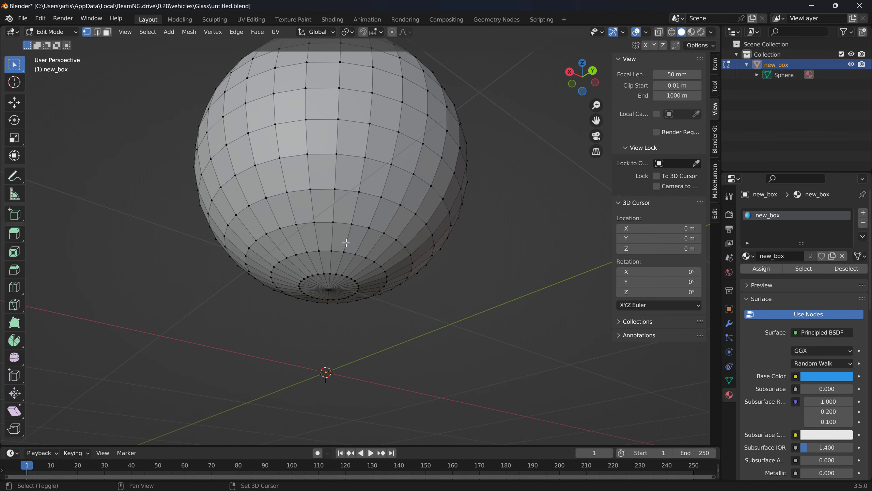
left_click(328, 290)
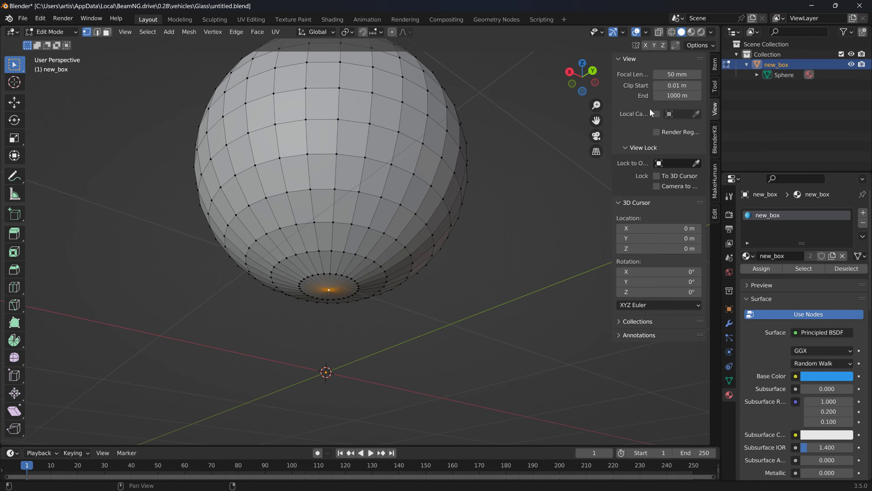
left_click(660, 31)
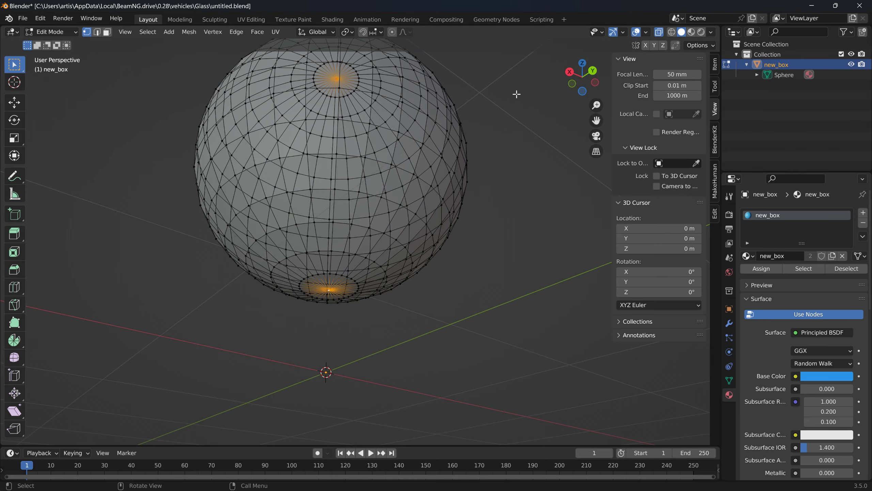
- Select scattered vertices all around the sphere and connect them with internal beams using the JBeam NodesConnector
middle_click_drag(516, 91, 486, 179)
left_click(221, 155)
middle_click_drag(305, 142, 444, 113)
scroll(516, 125, "down", 4)
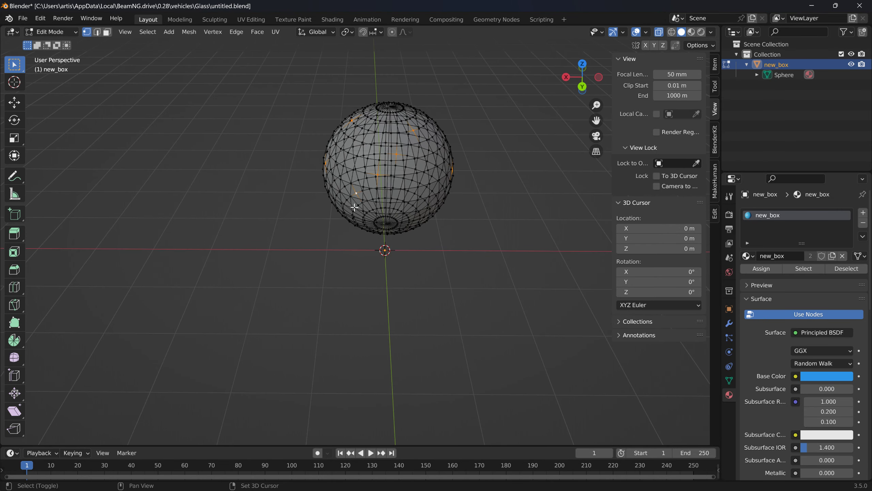
middle_click_drag(350, 199, 464, 172)
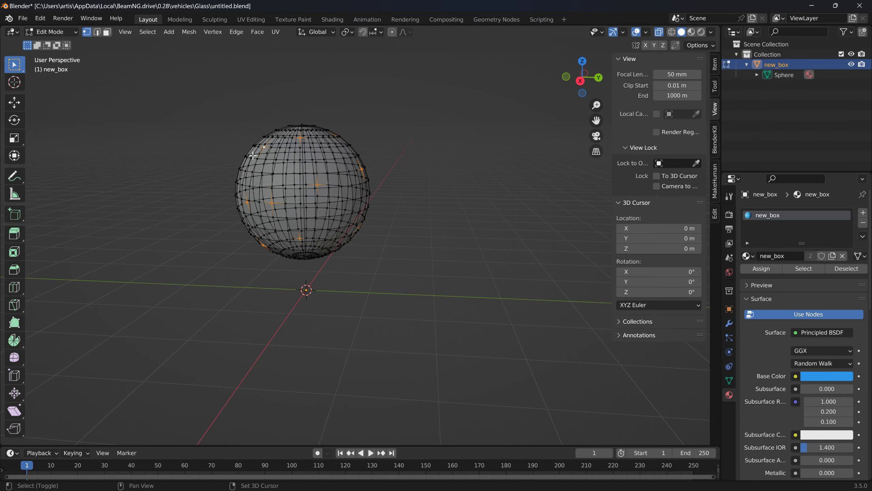
middle_click_drag(253, 155, 246, 137)
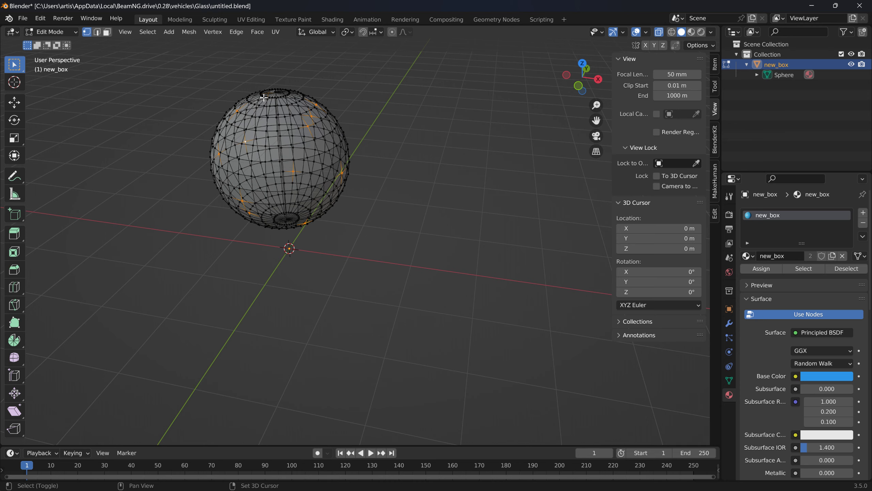
middle_click_drag(292, 206, 321, 173)
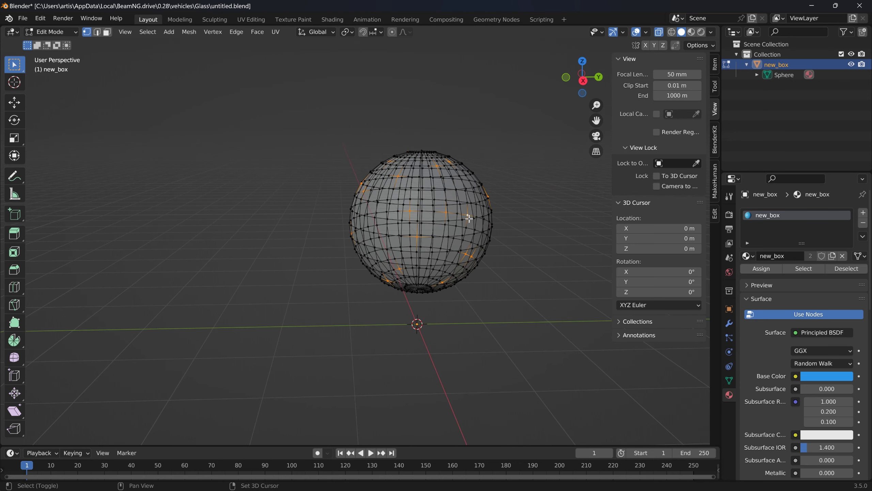
middle_click_drag(523, 219, 320, 166)
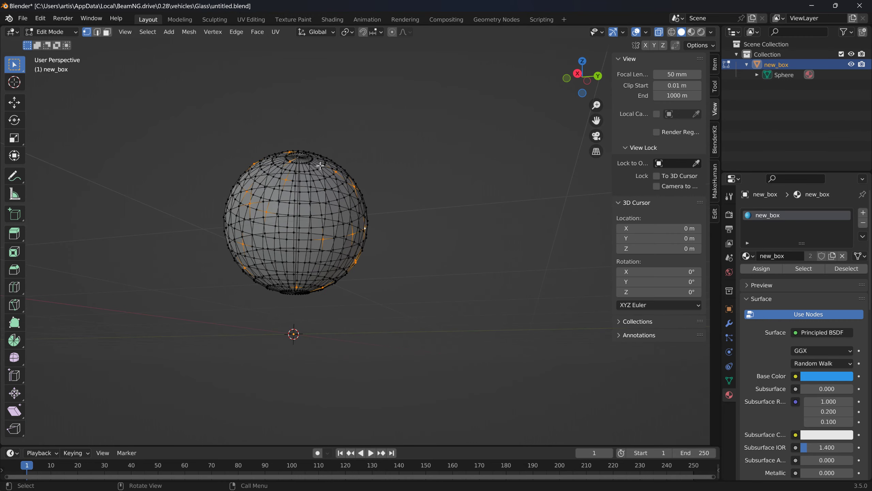
middle_click_drag(389, 237, 261, 259)
middle_click_drag(299, 292, 158, 41)
left_click(189, 32)
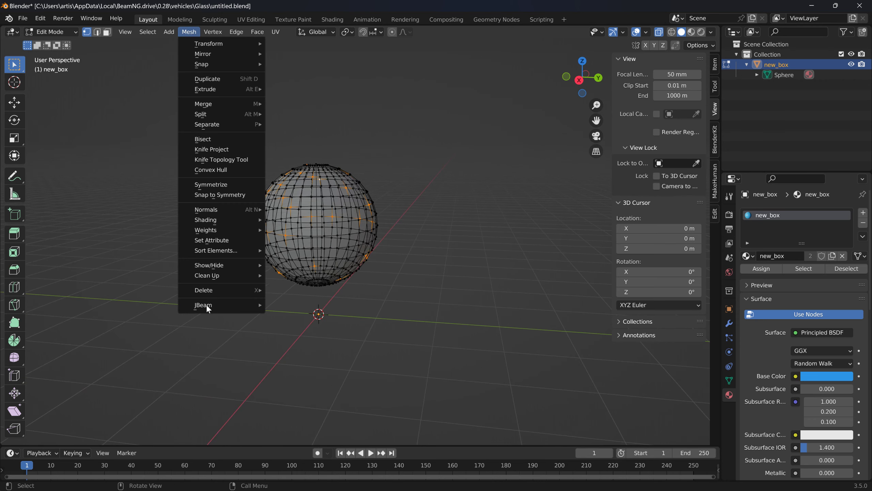
left_click(233, 305)
- Return the cross-connected new_box sphere to Object Mode and export it as JBeam (.jbeam)
scroll(183, 249, "up", 2)
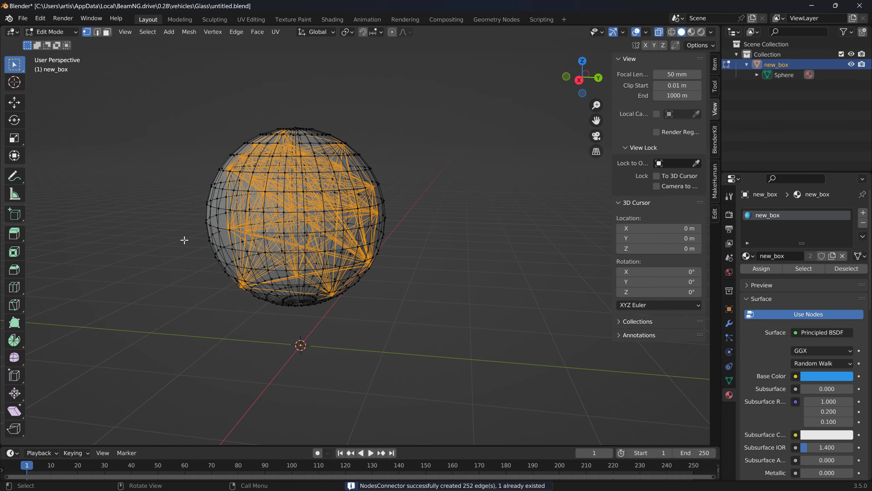
middle_click_drag(182, 226, 260, 233)
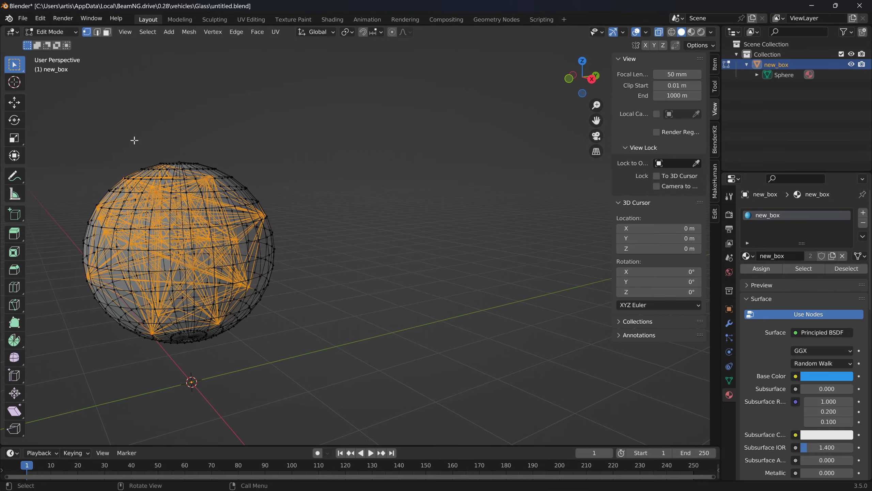
middle_click_drag(274, 182, 417, 154, "shift")
middle_click_drag(237, 254, 227, 256)
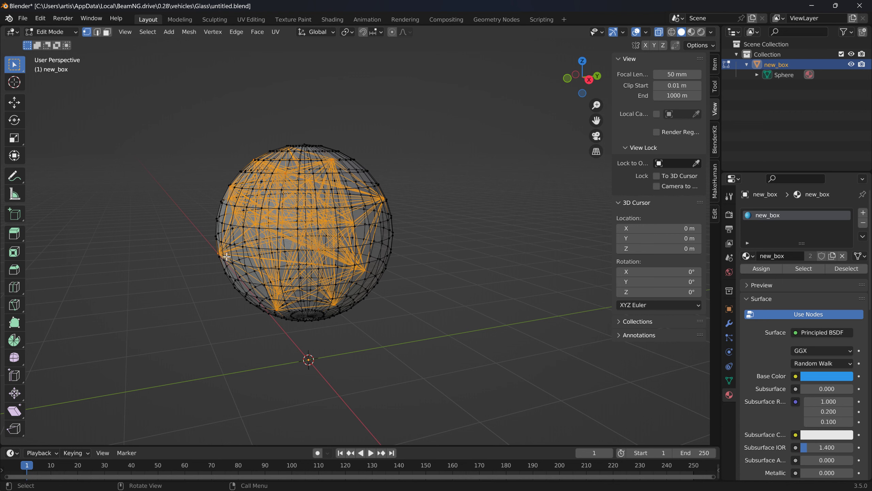
middle_click_drag(385, 166, 402, 154, "shift")
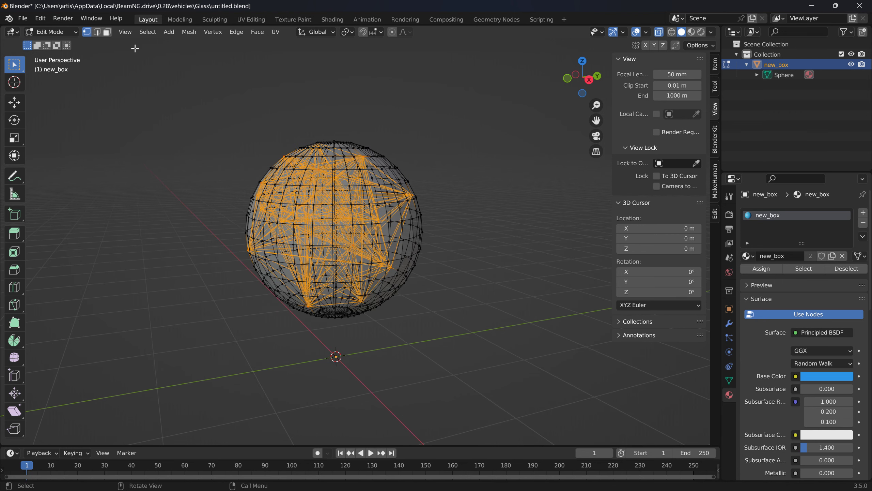
left_click(56, 35)
left_click(62, 43)
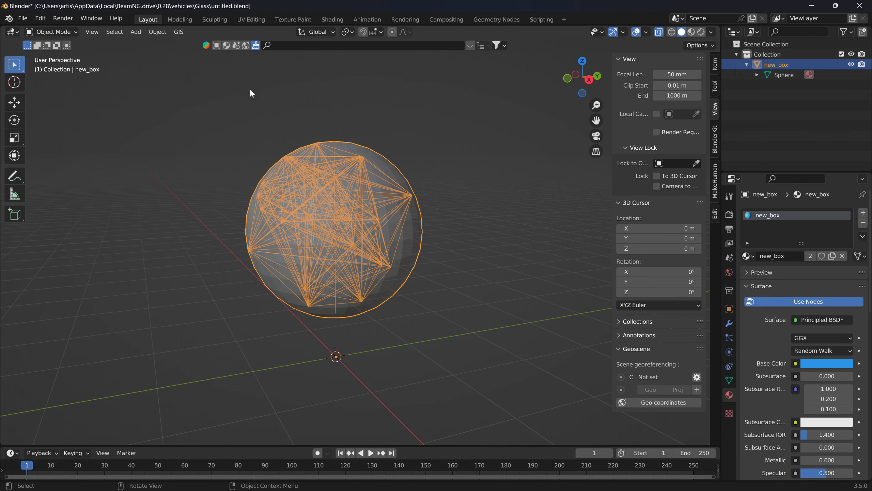
left_click(23, 18)
mouse_move(55, 165)
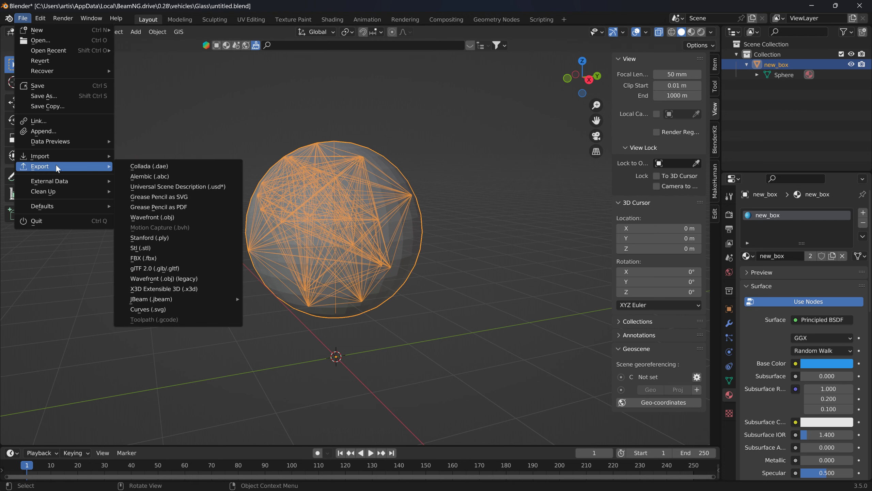
mouse_move(169, 299)
left_click(276, 300)
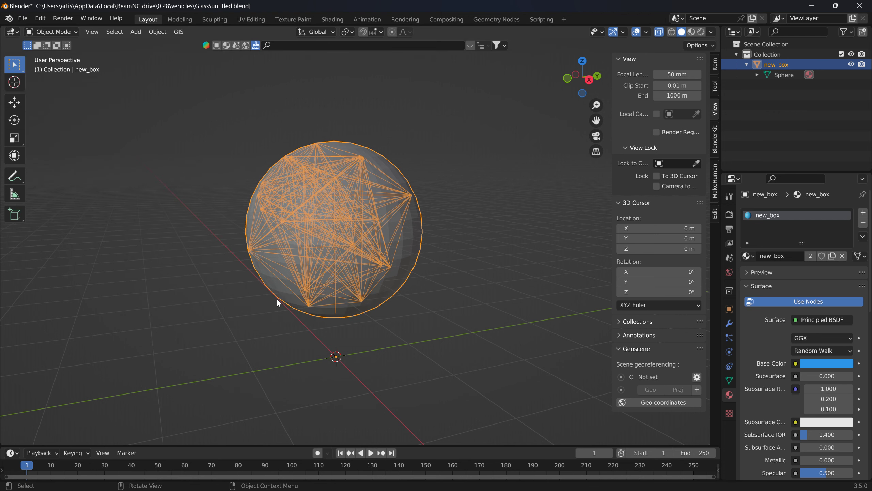
- Open new_box.jbeam from the jbeam_exported folder in Notepad++ and place it beside Blank_Jbeam.jbeam in the other view
key("alt+Tab")
key("alt+Tab")
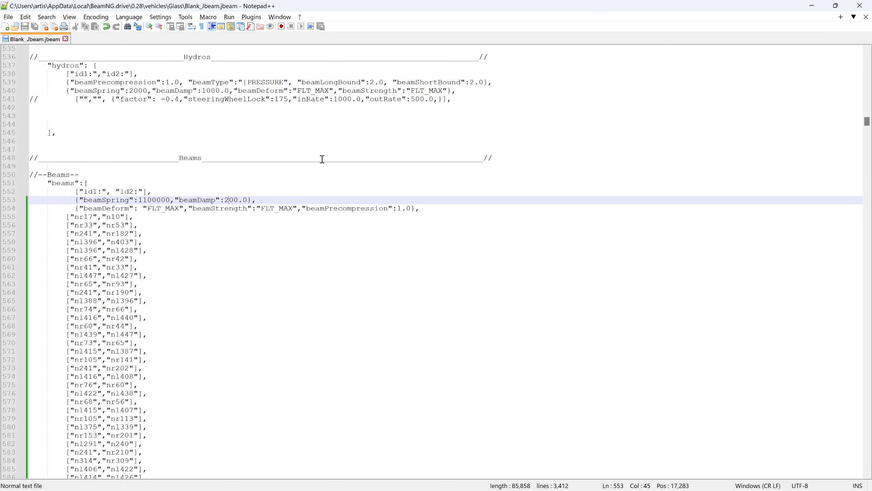
mouse_move(278, 479)
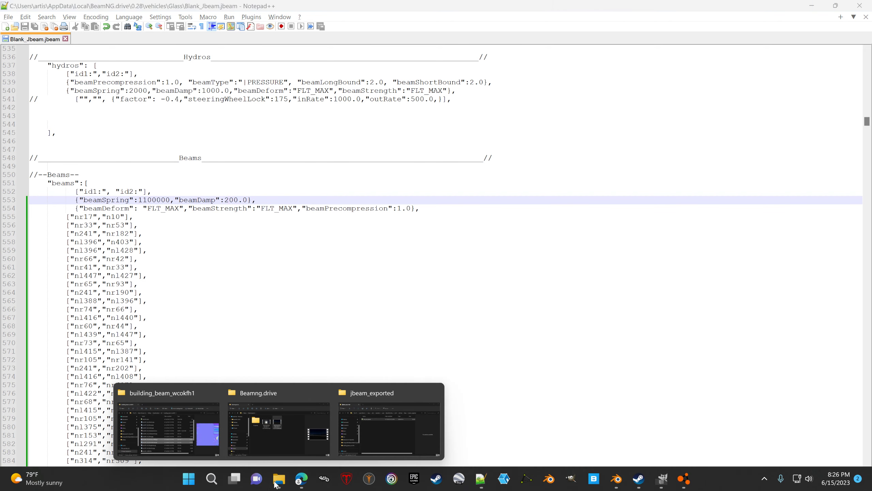
left_click(363, 404)
double_click(316, 272)
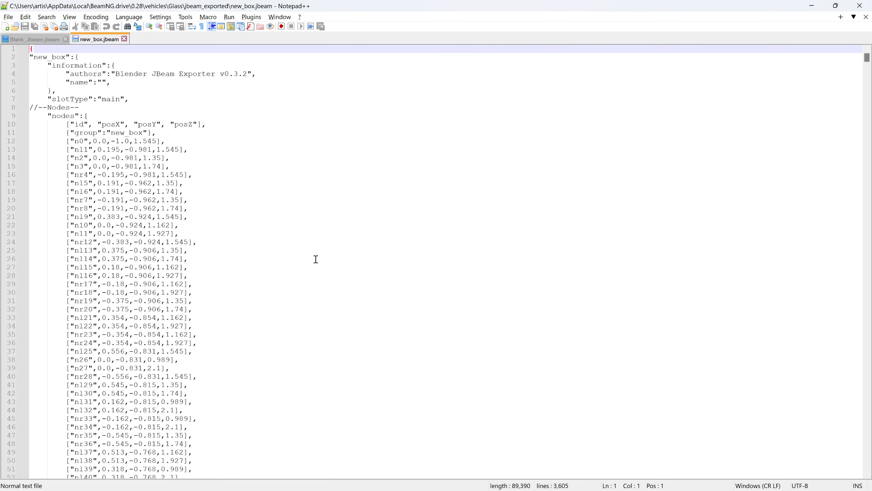
left_click_drag(479, 94, 575, 99)
left_click(598, 103)
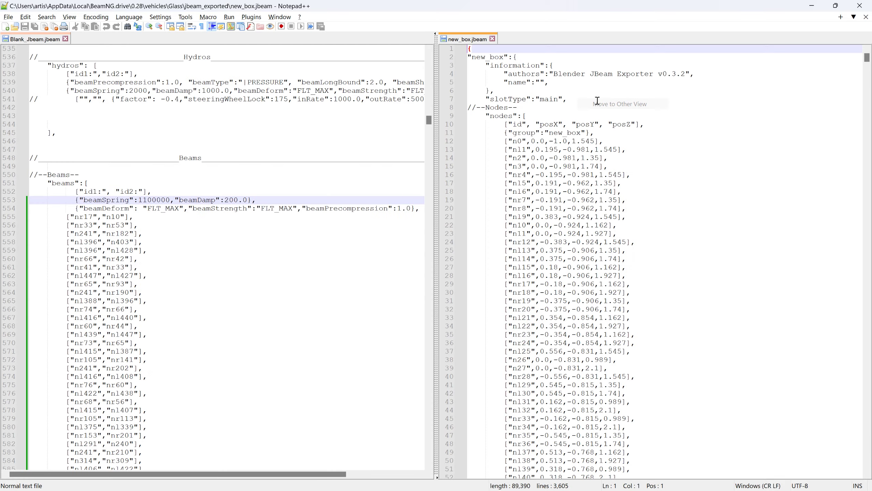
- Delete all old beam node pairs below the beamDeform line in Blank_Jbeam.jbeam, from "nr17","n10" through "nr310","n363"
mouse_move(429, 121)
left_mouse_down()
mouse_move(432, 171)
mouse_move(443, 119)
left_mouse_up()
left_click(23, 218)
left_click(35, 218)
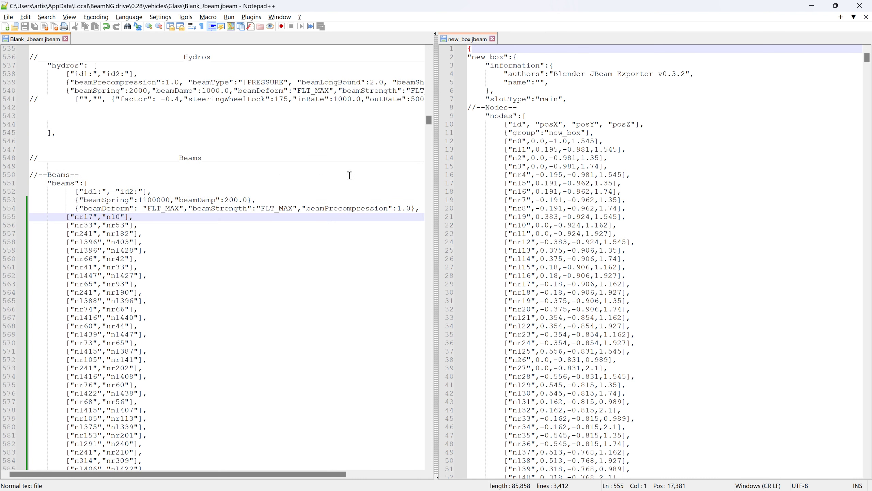
left_click_drag(427, 123, 432, 342)
left_click(177, 350, "shift")
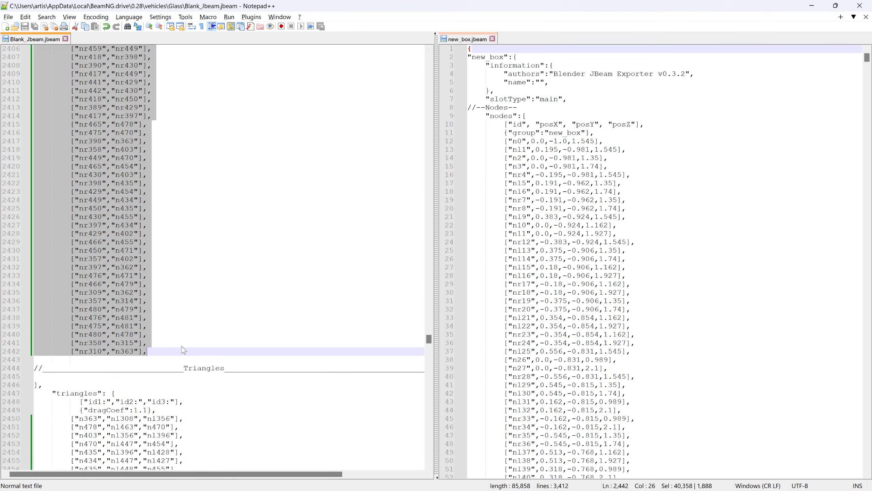
key("Delete")
- Copy the full list of beam pairs from new_box.jbeam into the emptied beams section of Blank_Jbeam.jbeam
scroll(659, 161, "down", 5)
left_click_drag(868, 62, 848, 356)
left_click(470, 268)
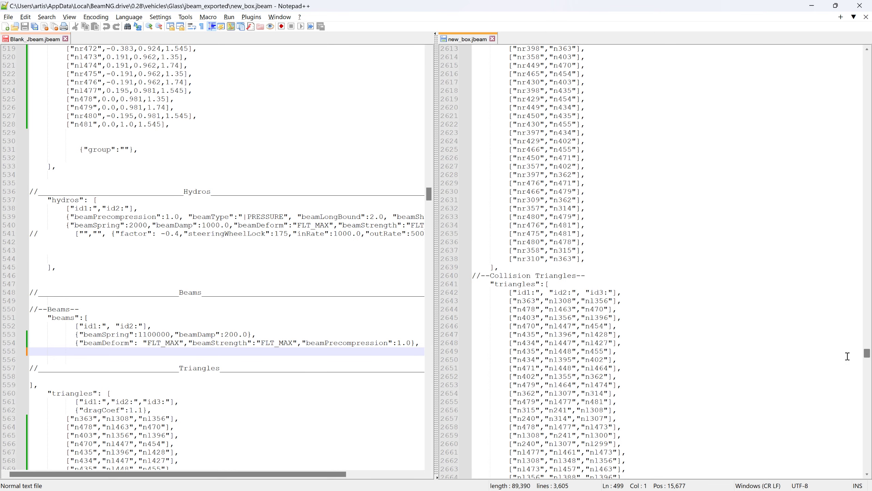
left_click(592, 261, "shift")
left_click_drag(484, 168, 31, 351)
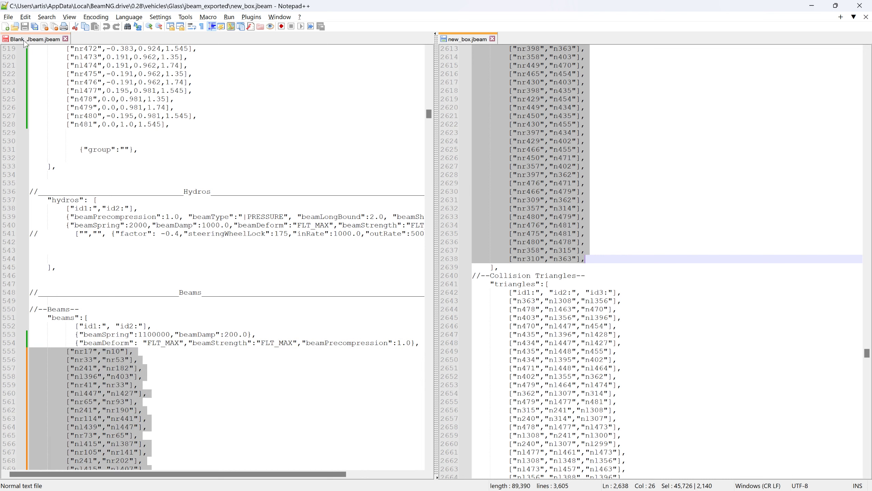
- Save Blank_Jbeam.jbeam, switch to BeamNG.drive, reload the vehicle and pause the simulation
key("alt+Tab")
key("alt+Tab")
key("alt+Tab")
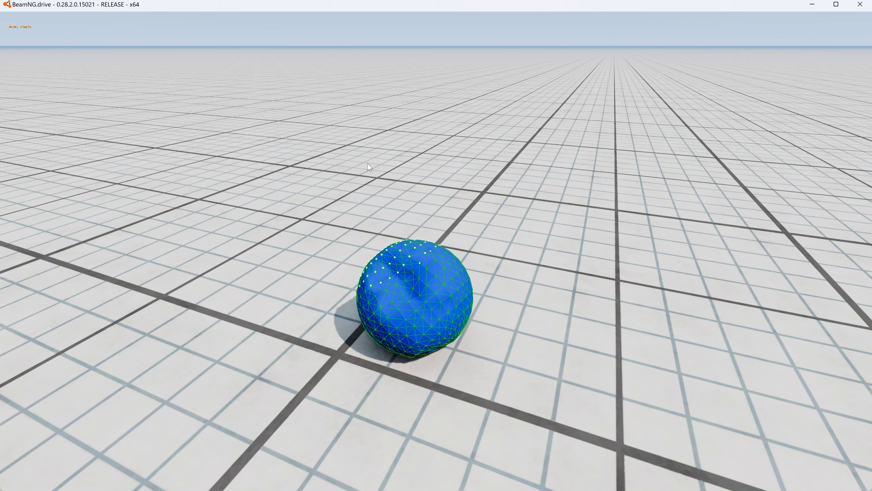
key("ctrl+r")
key("j")
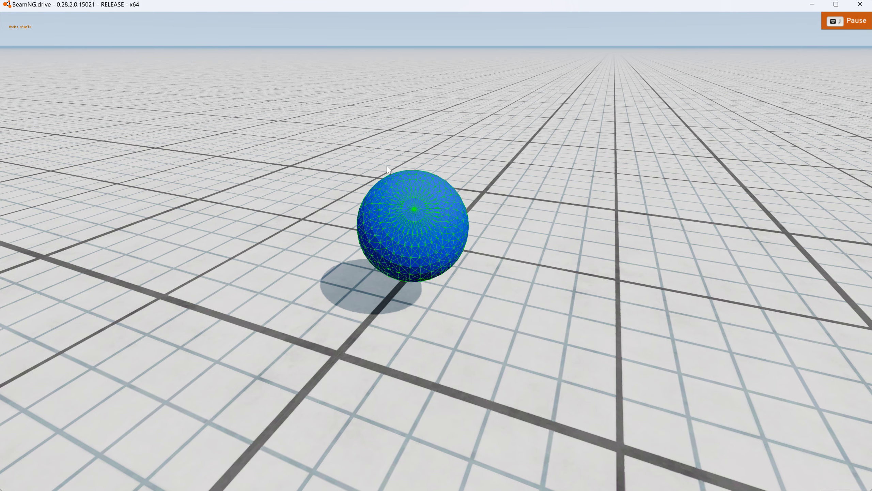
- Switch to Notepad++ and delete all old triangle entries in Blank_Jbeam.jbeam, from "n363","nl308","nl356" through "nr310","n315","n363"
key("alt+Tab")
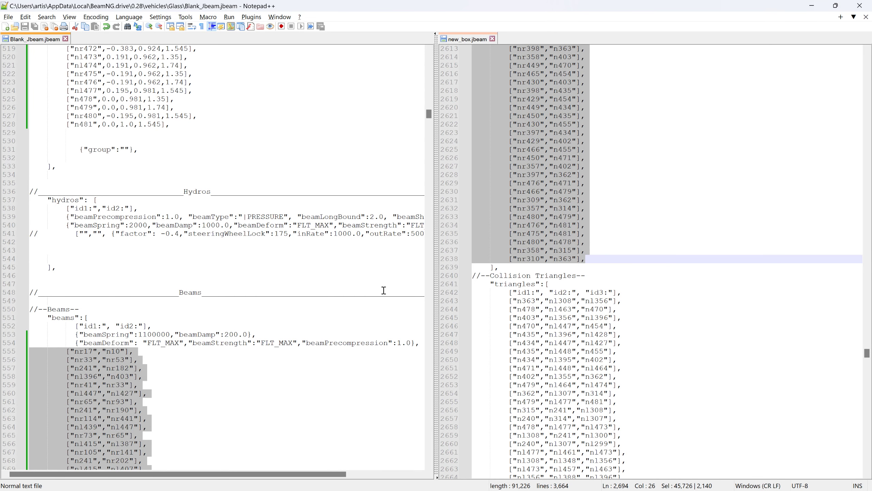
scroll(736, 343, "up", 3)
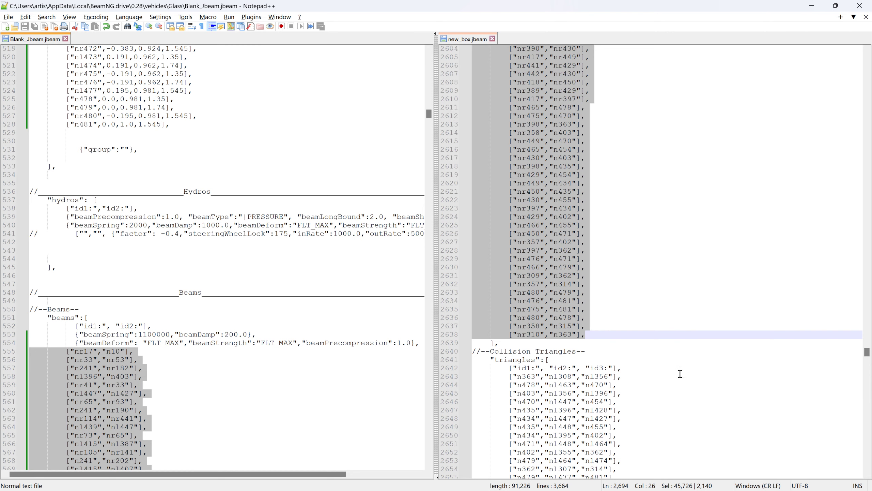
scroll(421, 279, "down", 5)
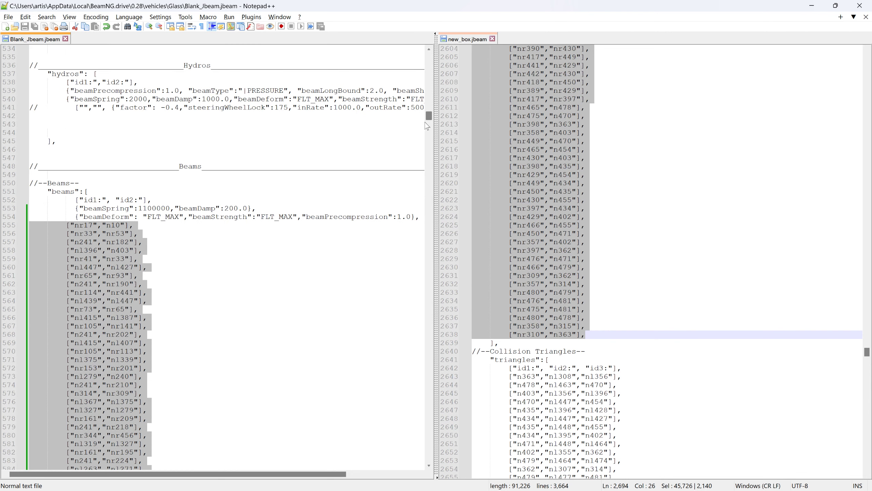
left_click_drag(428, 117, 434, 352)
left_click(59, 95)
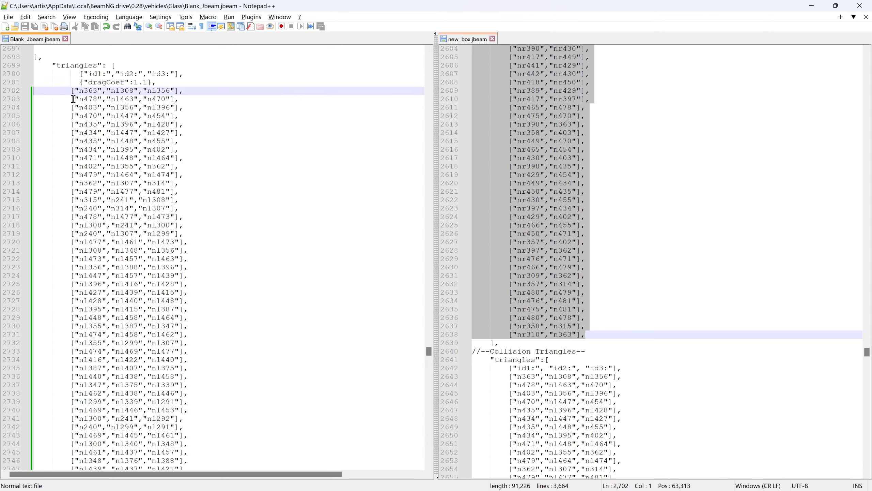
left_click_drag(427, 358, 445, 452)
left_click(194, 363, "shift")
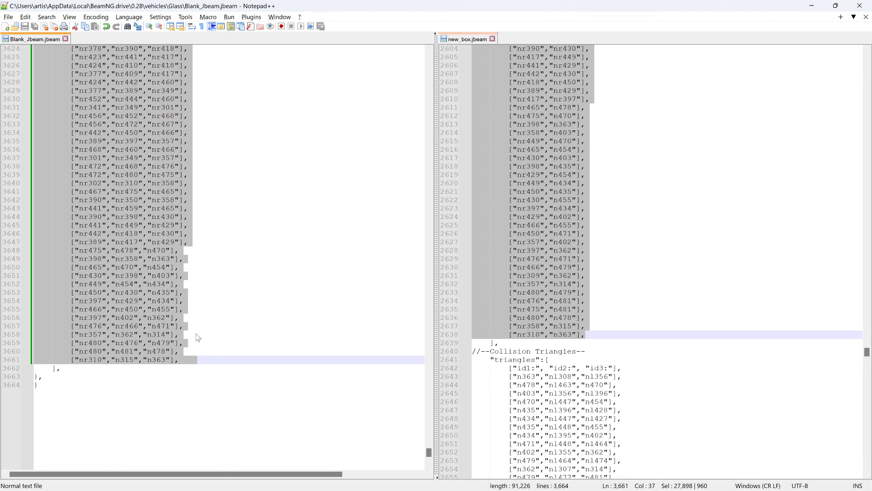
key("Delete")
- Copy the full list of collision triangles from new_box.jbeam into the emptied triangles section of Blank_Jbeam.jbeam
left_click(475, 379)
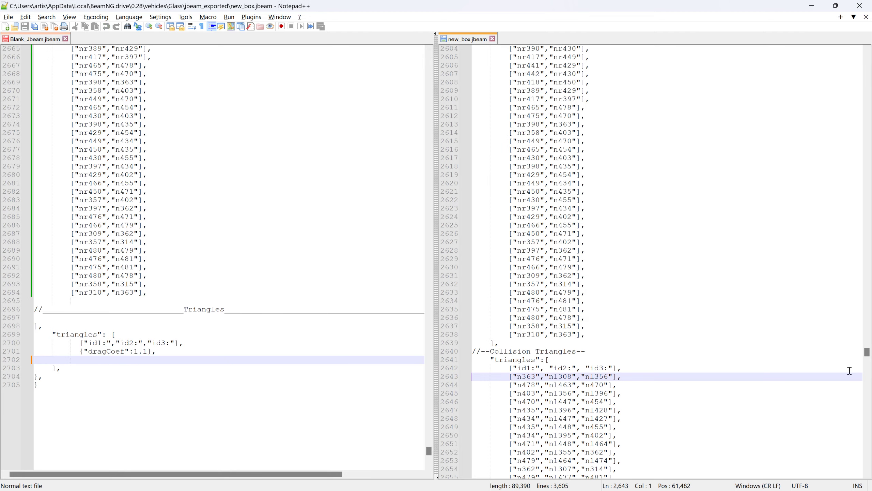
left_click_drag(868, 357, 867, 465)
left_click(645, 395, "shift")
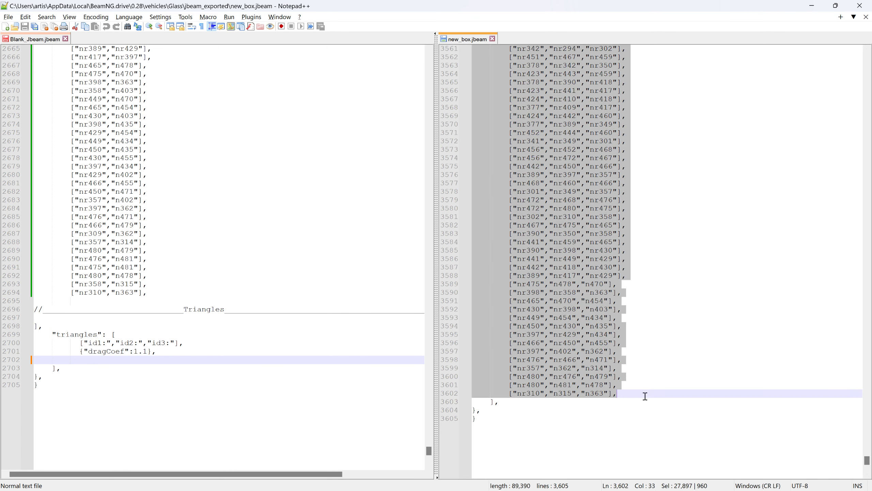
left_click_drag(536, 304, 52, 363)
- Delete all old node entries in Blank_Jbeam.jbeam below the group "a" line, from "n0" through "n481"
left_click_drag(430, 349, 446, 60)
left_click(196, 306)
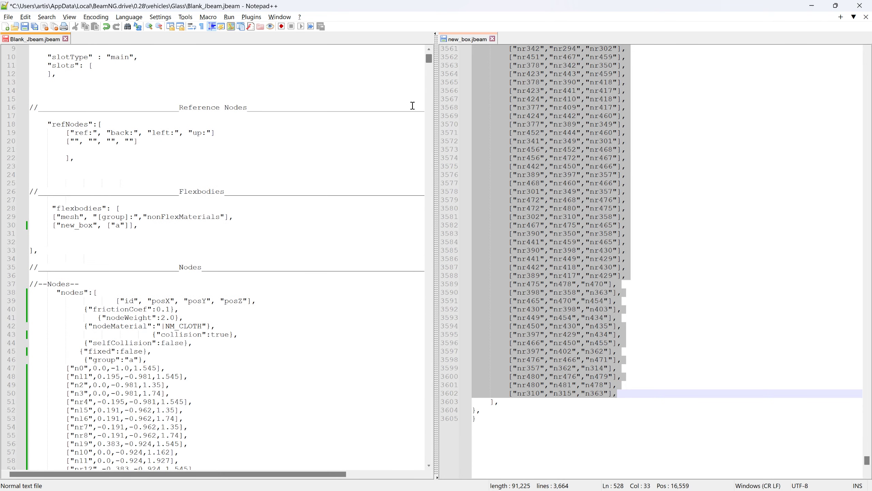
left_click(39, 369, "shift")
key("Delete")
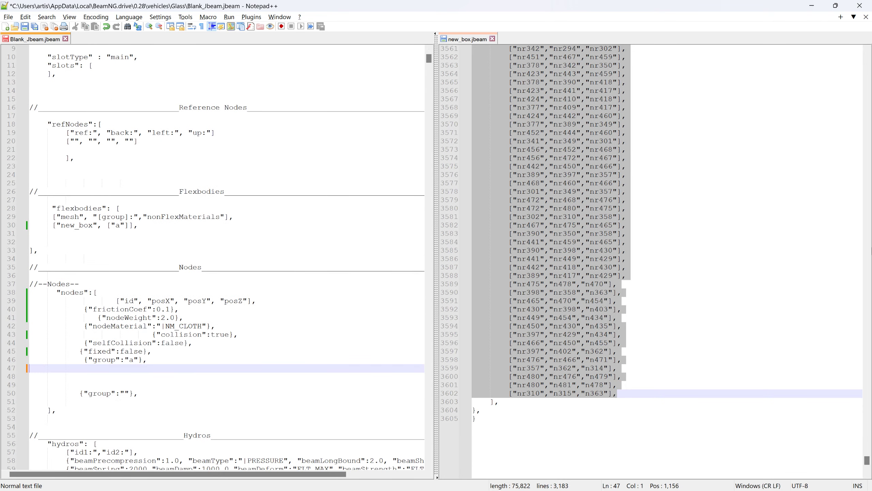
- Copy the node entries "n0" through "n481" from new_box.jbeam into the emptied nodes section of Blank_Jbeam.jbeam
left_click_drag(866, 458, 871, 106)
left_click(611, 420)
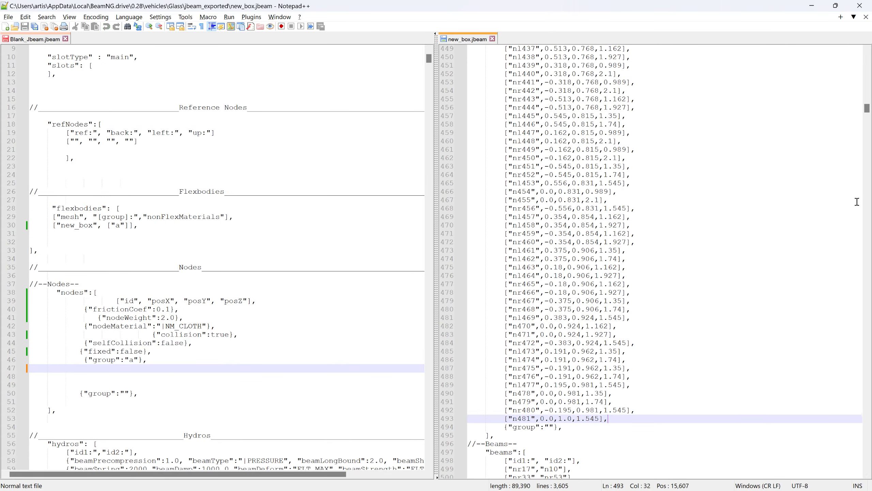
left_click_drag(869, 100, 869, 48)
left_click(473, 141, "shift")
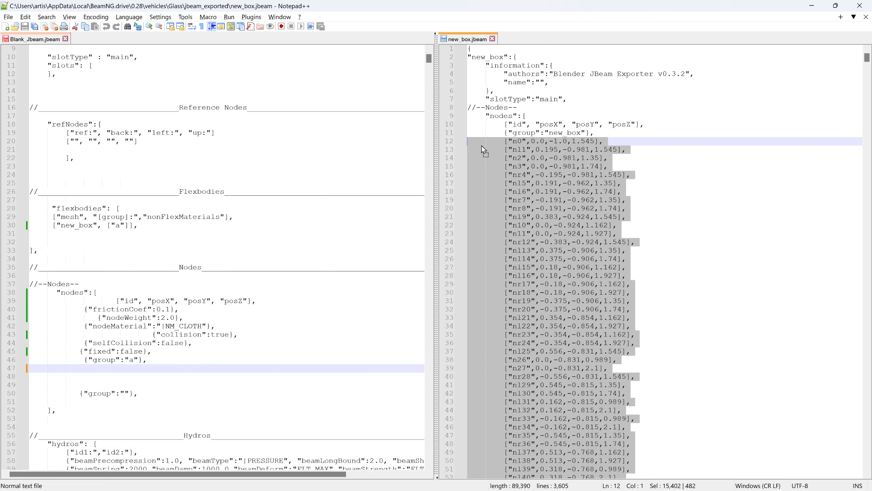
left_click_drag(483, 148, 32, 368)
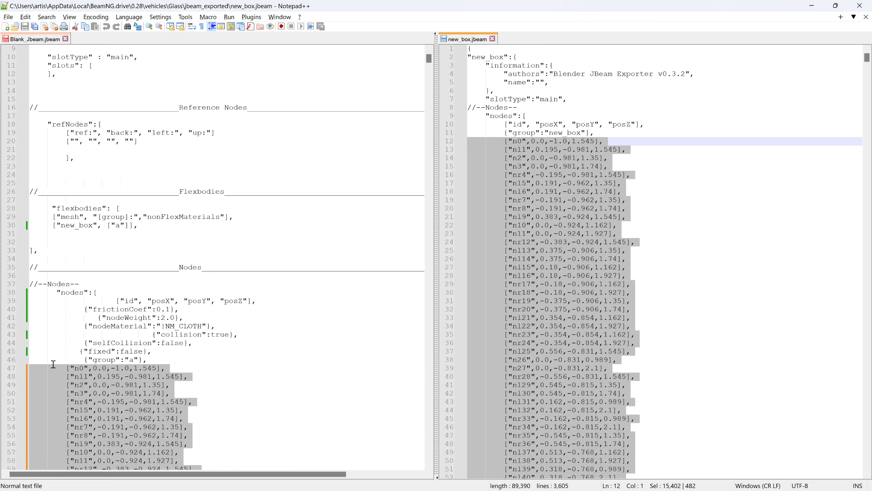
- Save Blank_Jbeam.jbeam, switch to BeamNG.drive and reload the vehicle
left_click(37, 41)
left_click(25, 27)
key("alt+Tab")
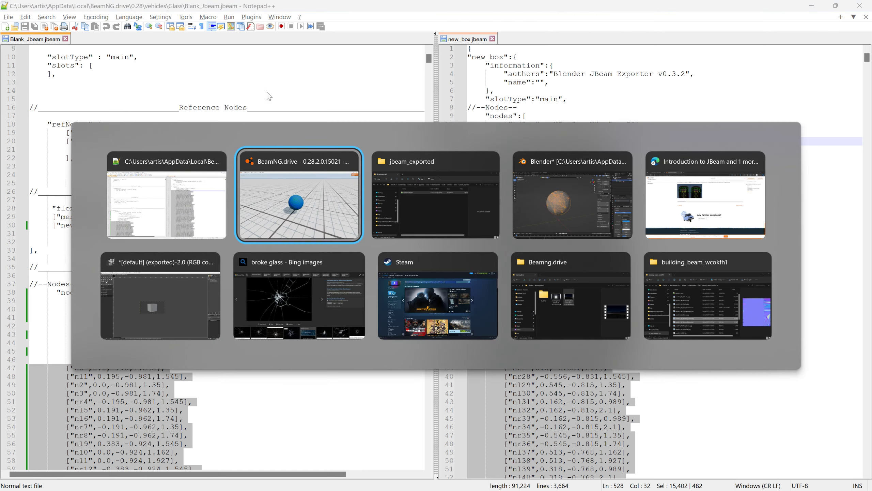
key("ctrl+r")
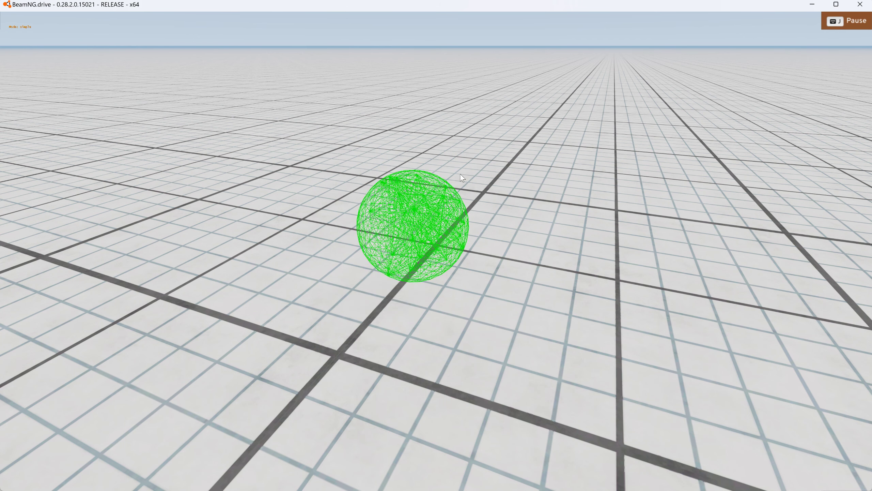
- Set nodeWeight to 20.0 in Blank_Jbeam.jbeam, save it, then reload the sphere in BeamNG.drive and resume the simulation
key("alt+Tab")
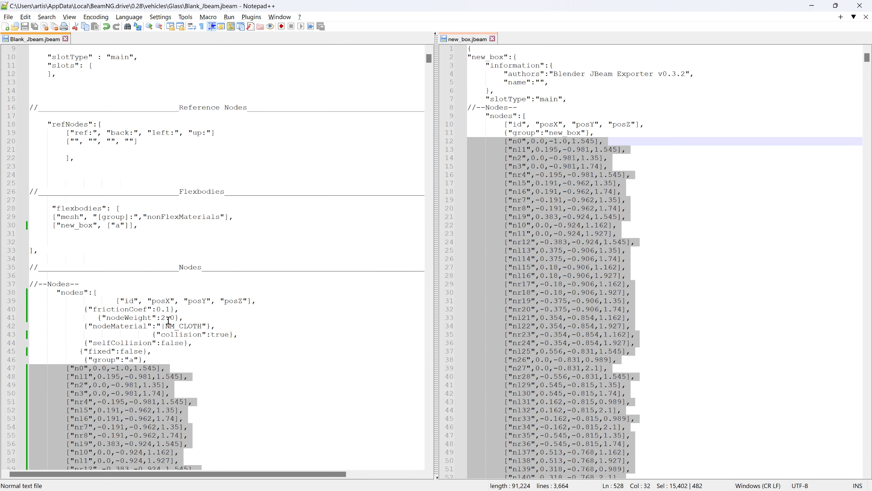
left_click(166, 319)
type("0")
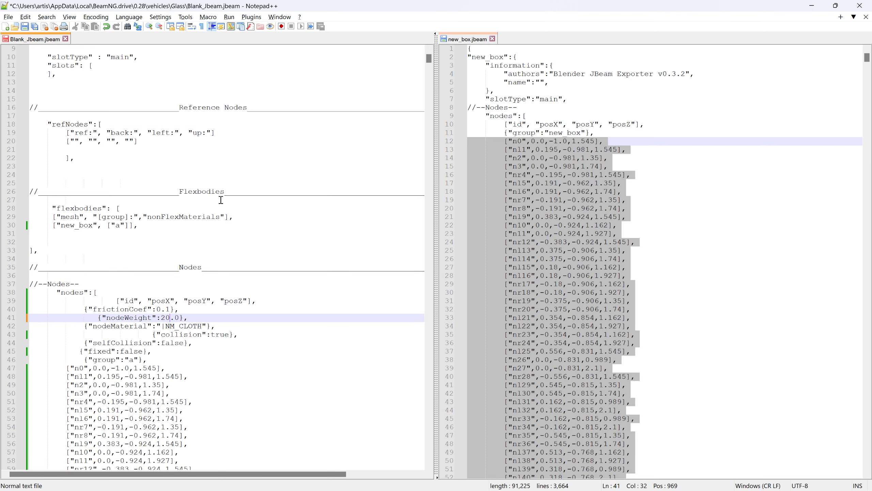
left_click(25, 26)
key("alt+Tab")
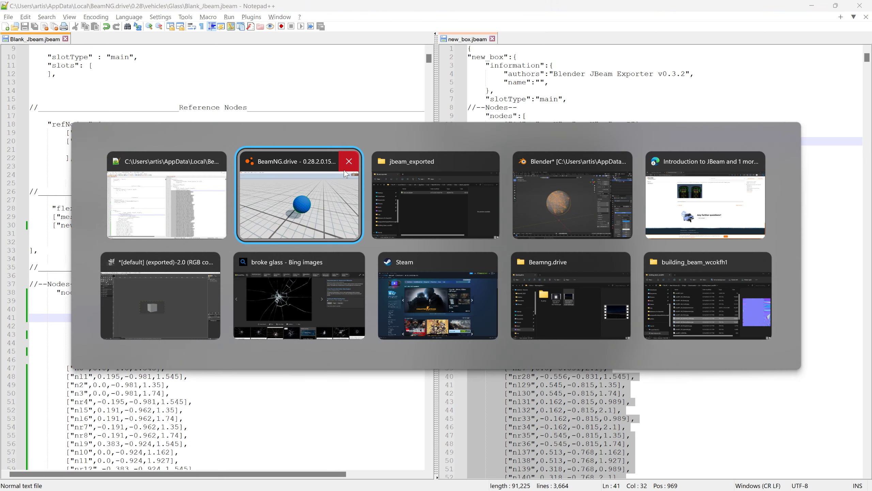
key("ctrl+r")
key("j")
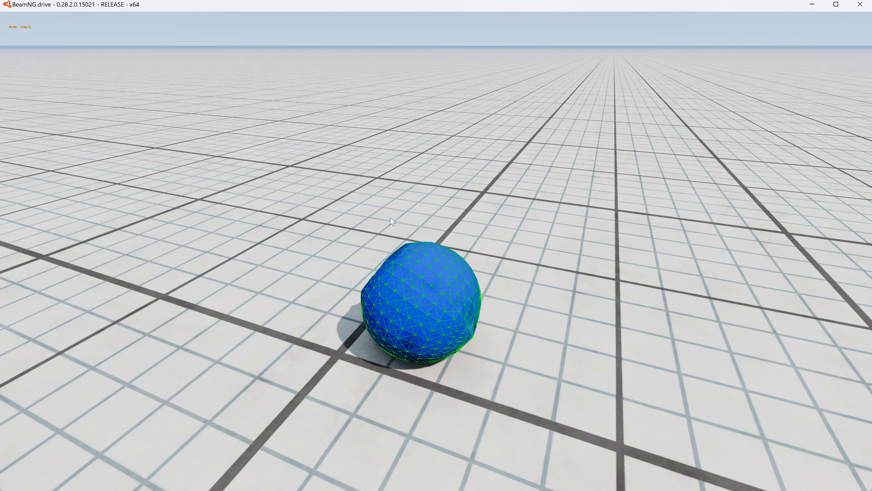
- Pull the sphere upward by one of its nodes and examine its deformed surface and beams up close
key("ctrl")
mouse_move(454, 174)
left_mouse_down()
mouse_move(448, 42)
mouse_move(478, 63)
left_mouse_up()
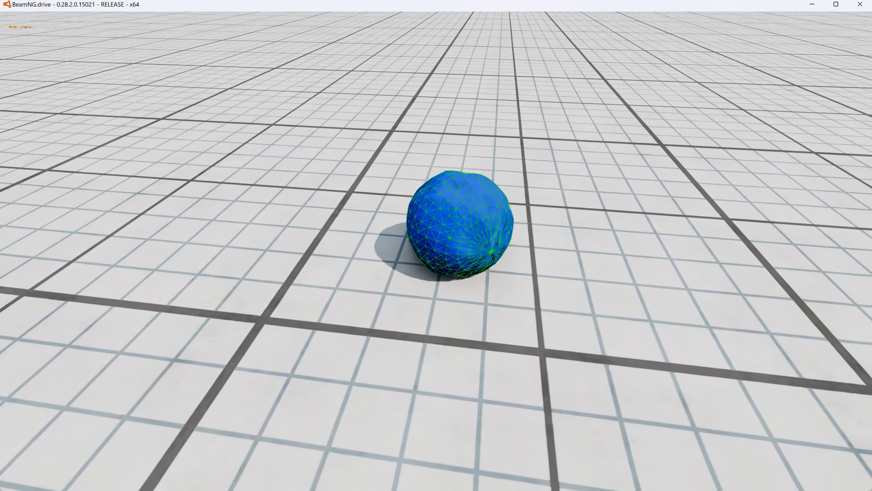
key("w")
key("w")
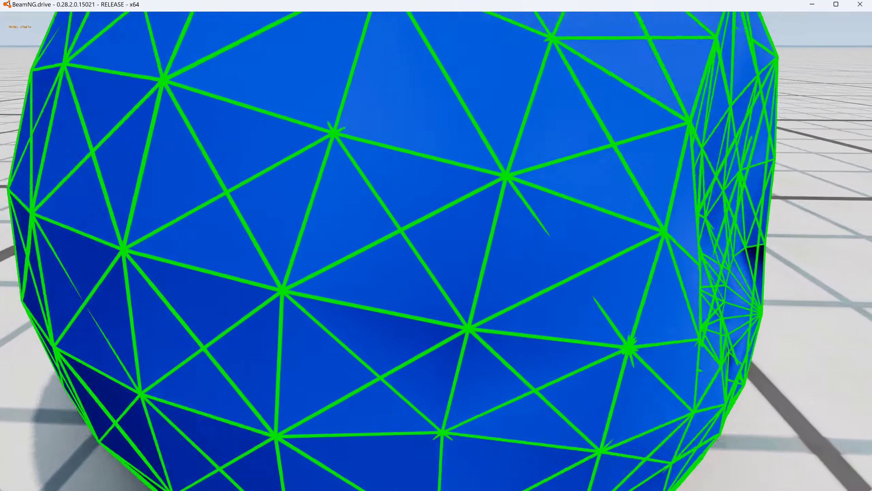
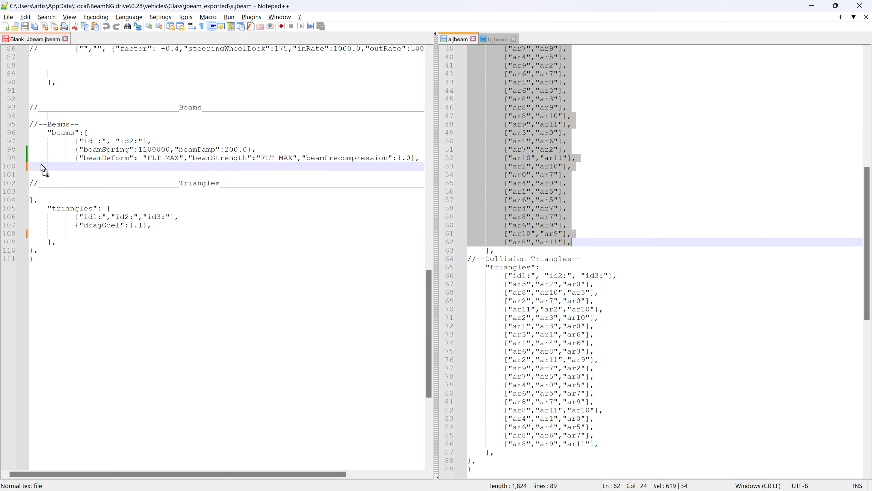
- Add blank lines below the pasted "ar" beams in Blank_Jbeam.jbeam and copy all beam entries of b.jbeam there
scroll(181, 227, "down", 5)
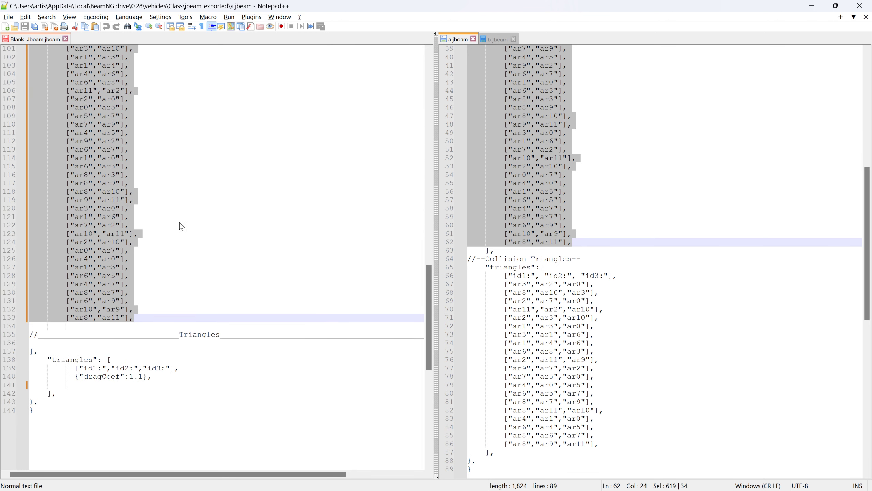
left_click(71, 329)
key("Return")
key("Return")
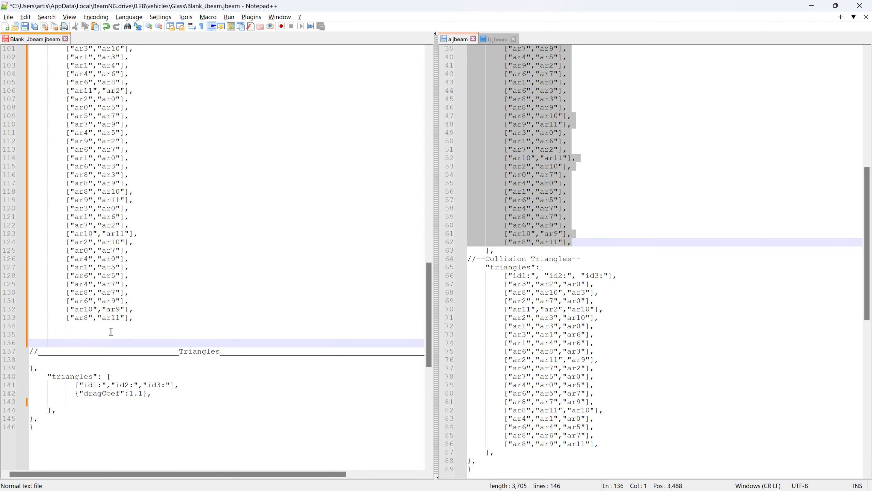
left_click(34, 335)
left_click(497, 40)
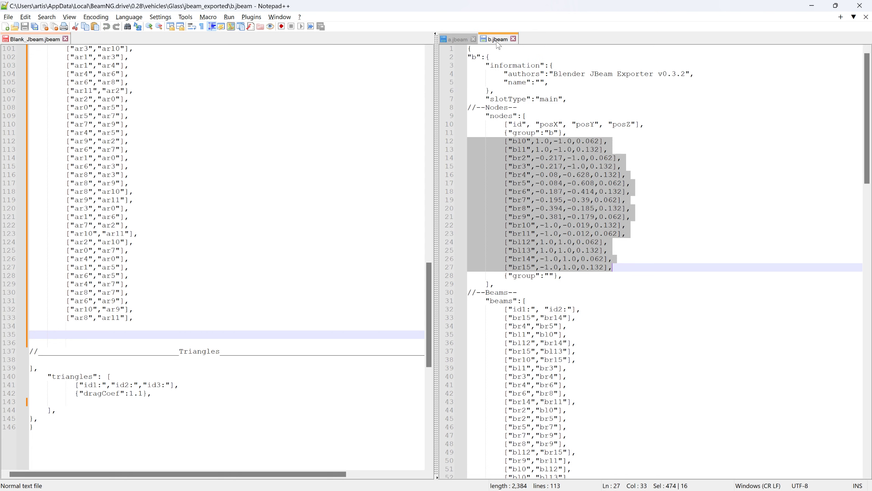
left_click_drag(477, 320, 616, 448)
left_click_drag(536, 288, 34, 335)
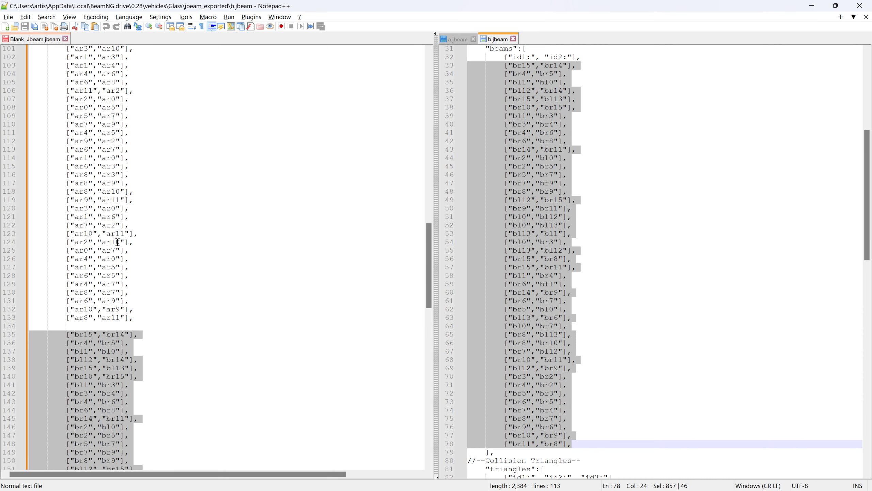
- Copy all collision triangle entries of a.jbeam into the triangles section of Blank_Jbeam.jbeam, below the dragCoef line
scroll(283, 299, "down", 5)
left_click_drag(428, 275, 393, 352)
scroll(572, 331, "down", 6)
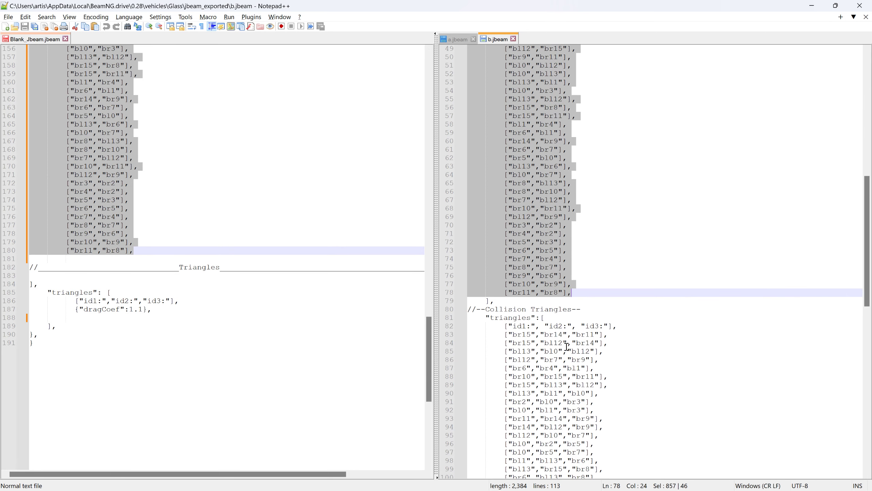
left_click(468, 40)
scroll(511, 243, "down", 3)
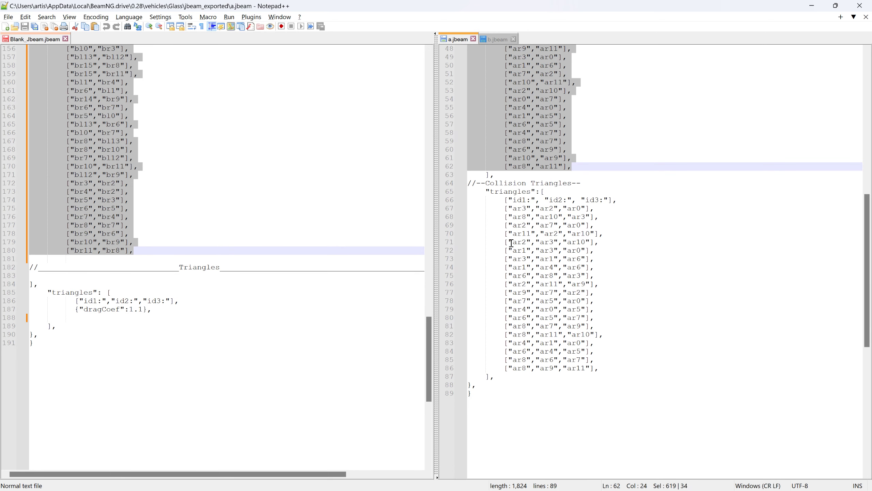
left_click_drag(475, 208, 666, 368)
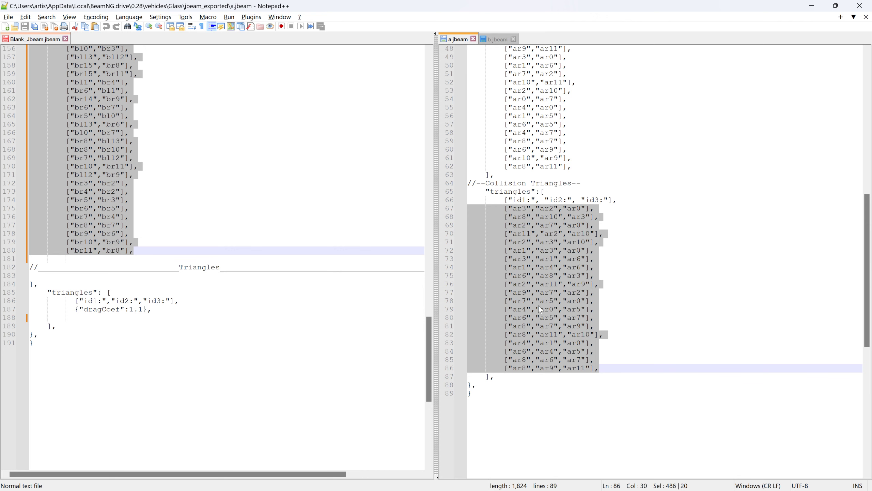
left_click_drag(541, 310, 39, 319)
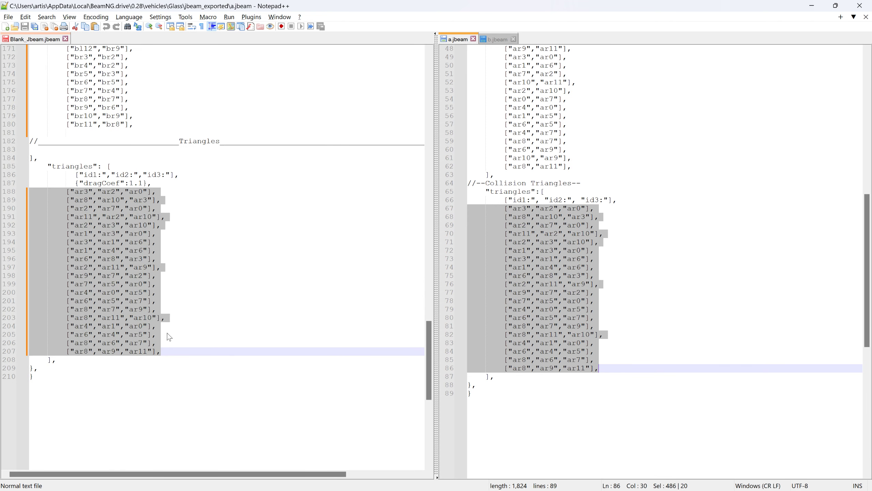
- Add blank lines after the "ar" triangles and copy all collision triangle entries of b.jbeam below them
left_click(174, 349)
key("Return")
key("Return")
key("Return")
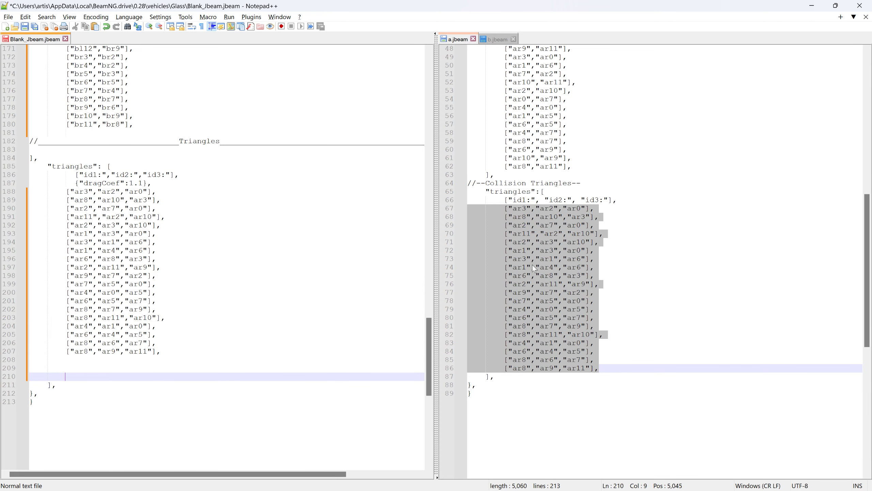
left_click(498, 42)
left_click_drag(473, 334, 621, 441)
left_click_drag(499, 234, 35, 366)
- Save Blank_Jbeam.jbeam, switch to BeamNG.drive and reload the vehicle
left_click(56, 39)
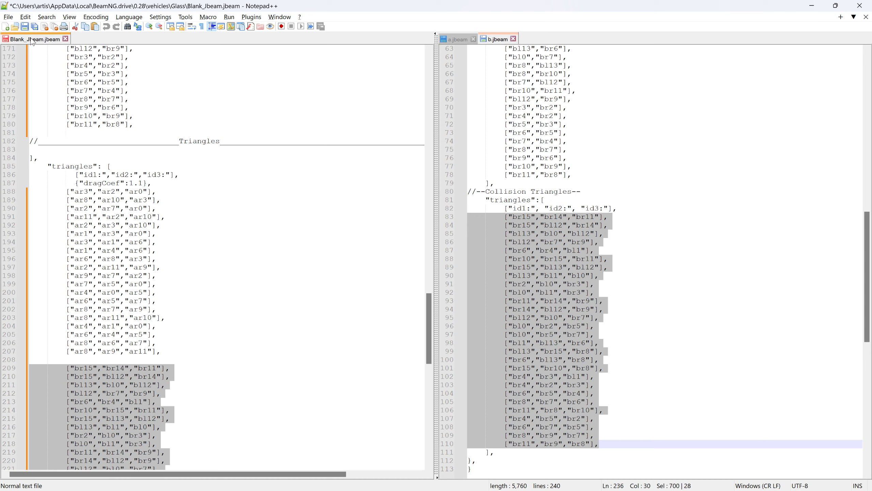
left_click(27, 26)
key("alt+Tab")
key("alt+Tab")
key("alt+Tab")
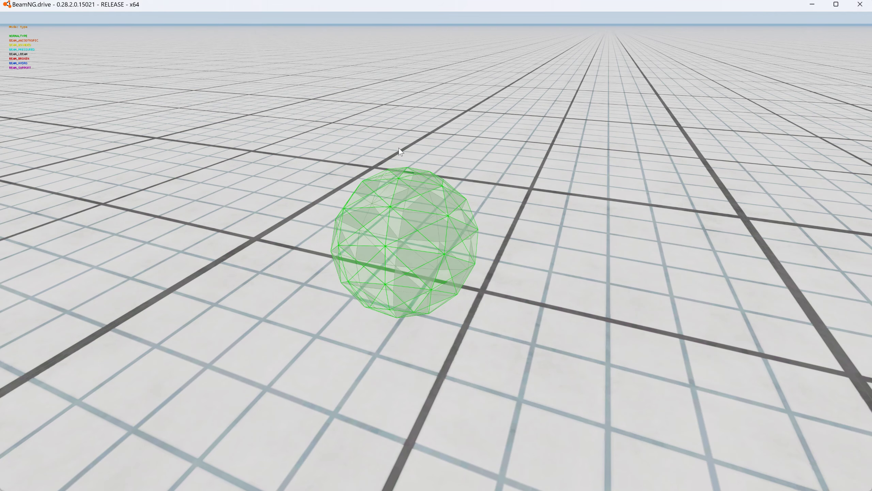
key("ctrl+r")
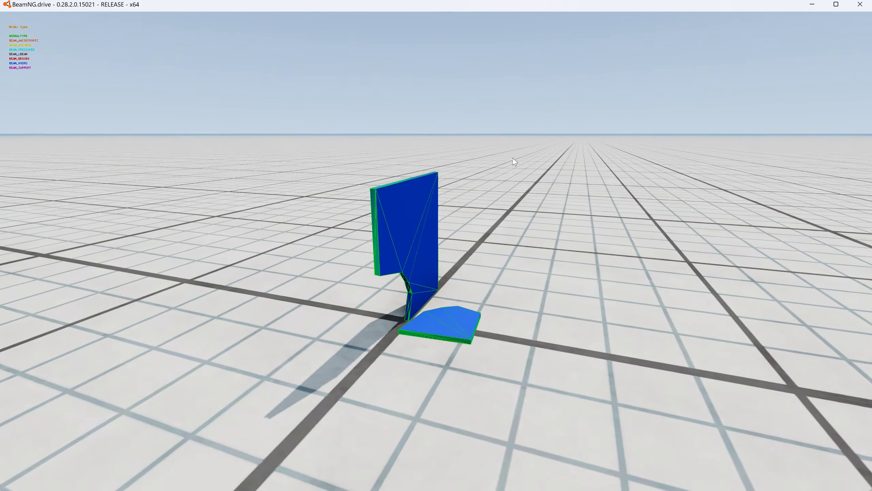
- Pull the large glass piece away from the small corner piece by its nodes in two trials, resetting the vehicle after each
right_click_drag(513, 158, 509, 162)
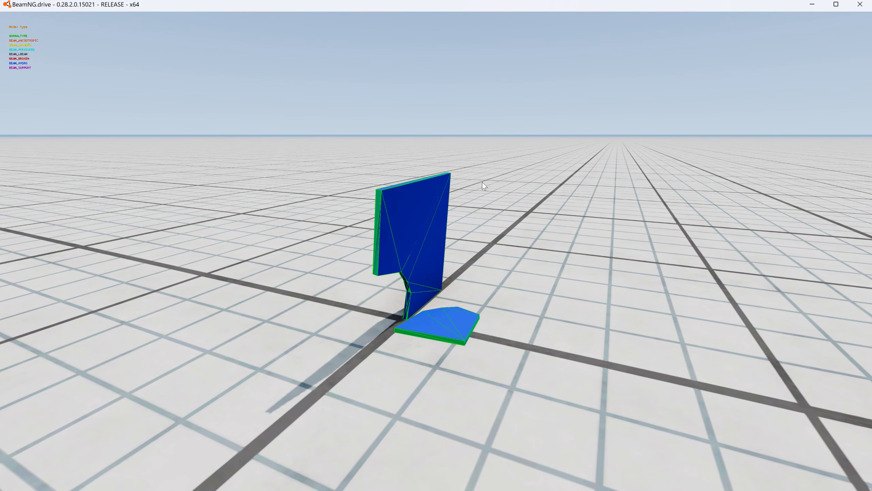
key("ctrl")
mouse_move(486, 184)
left_mouse_down("ctrl")
mouse_move(495, 267)
mouse_move(553, 305)
mouse_move(555, 214)
mouse_move(514, 167)
mouse_move(476, 212)
left_mouse_up("ctrl")
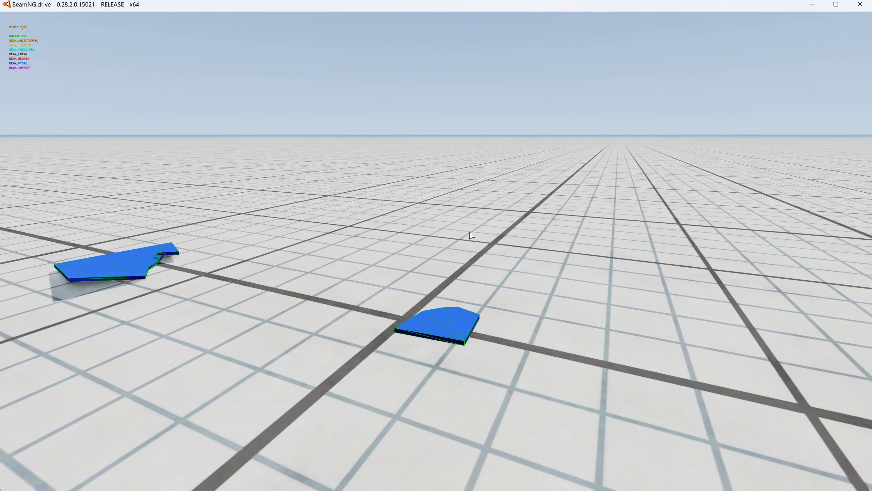
key("r")
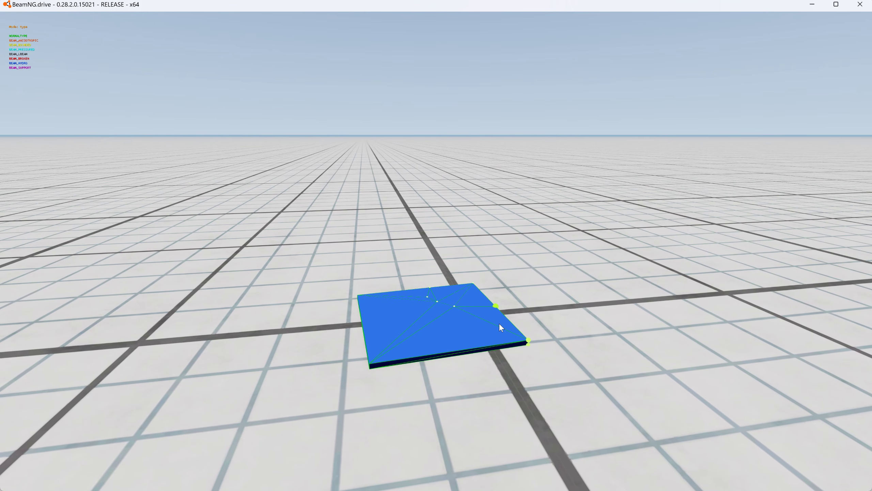
mouse_move(526, 338)
left_mouse_down("ctrl")
mouse_move(508, 281)
mouse_move(481, 330)
mouse_move(483, 355)
left_mouse_up("ctrl")
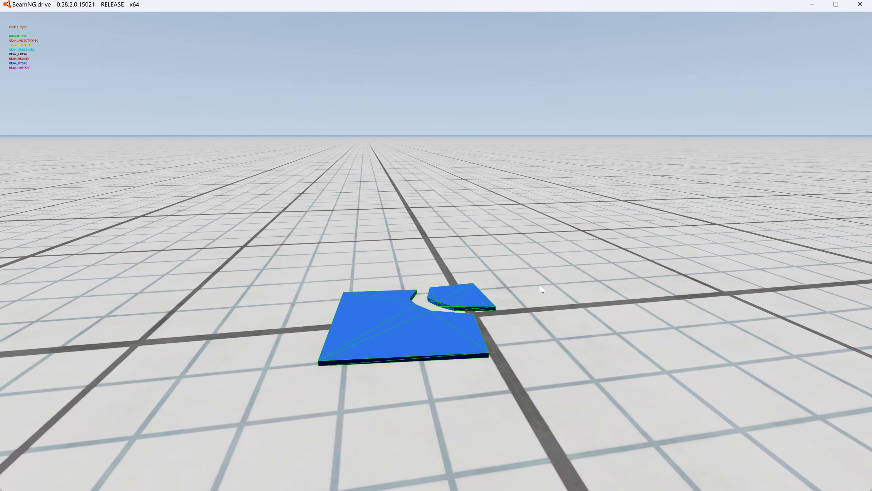
key("r")
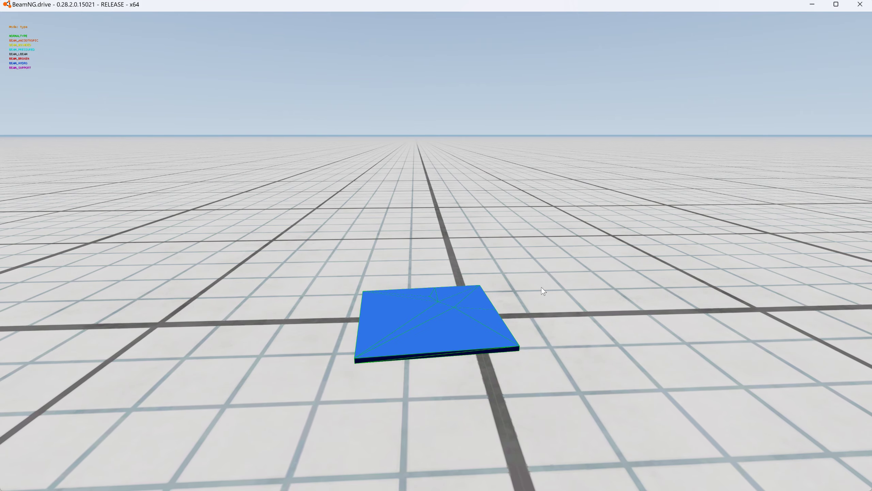
- Pull the glass pieces apart up close, examine the break line between them, and reset the vehicle
right_click_drag(547, 280, 573, 286)
scroll(573, 286, "up", 6)
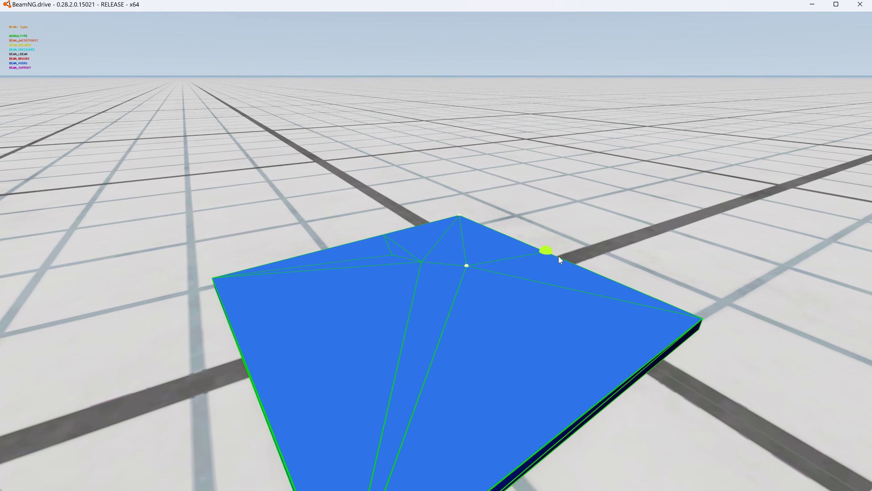
mouse_move(557, 254)
left_mouse_down("ctrl")
mouse_move(572, 248)
mouse_move(555, 246)
mouse_move(568, 226)
left_mouse_up("ctrl")
right_click_drag(565, 221, 559, 249)
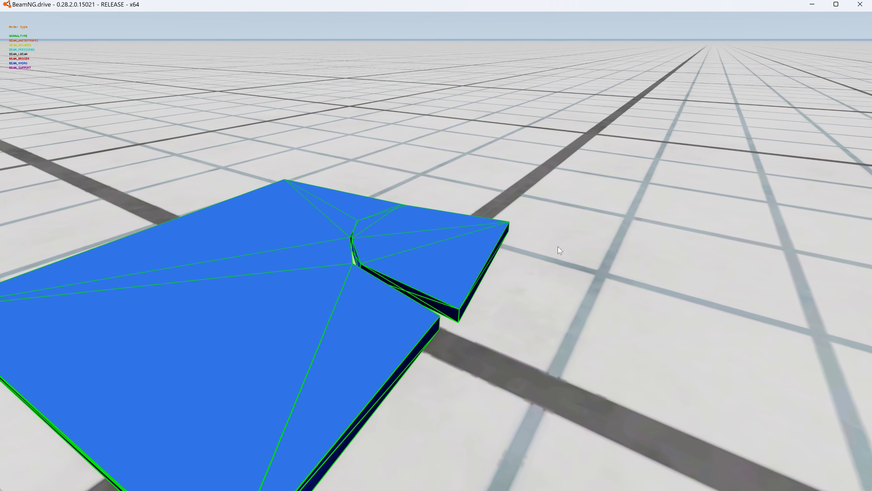
mouse_move(391, 203)
left_mouse_down("ctrl")
mouse_move(359, 203)
mouse_move(383, 201)
left_mouse_up("ctrl")
key("r")
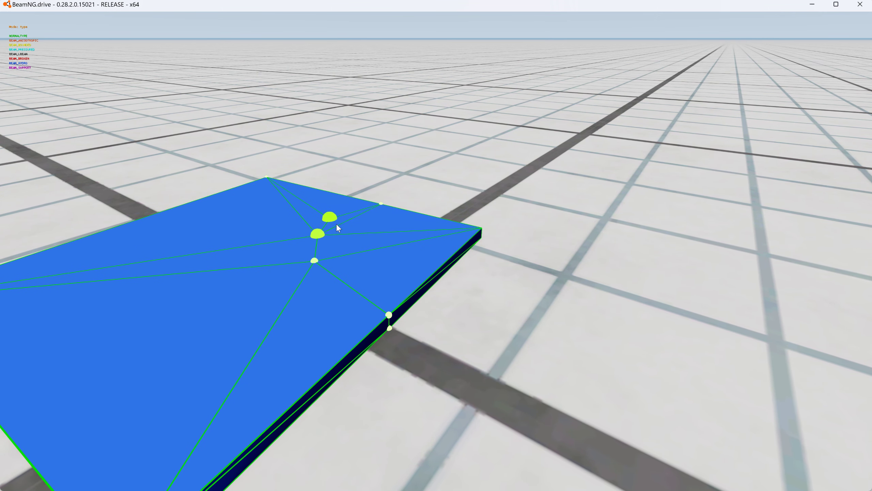
- Separate the small corner piece, show the node names, examine those along the break, then reset and pull the piece away again
mouse_move(481, 229)
left_mouse_down("ctrl")
mouse_move(495, 230)
mouse_move(505, 216)
left_mouse_up("ctrl")
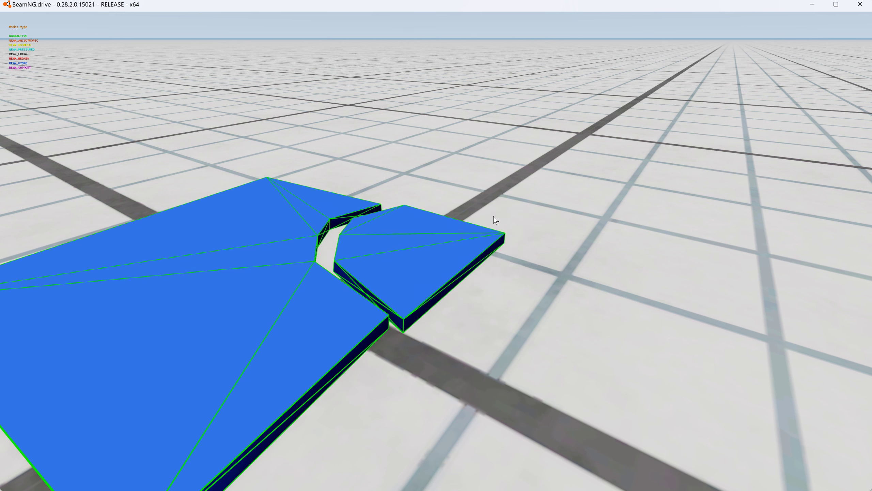
key("ctrl+n")
right_click_drag(520, 223, 471, 229)
key("w")
key("d")
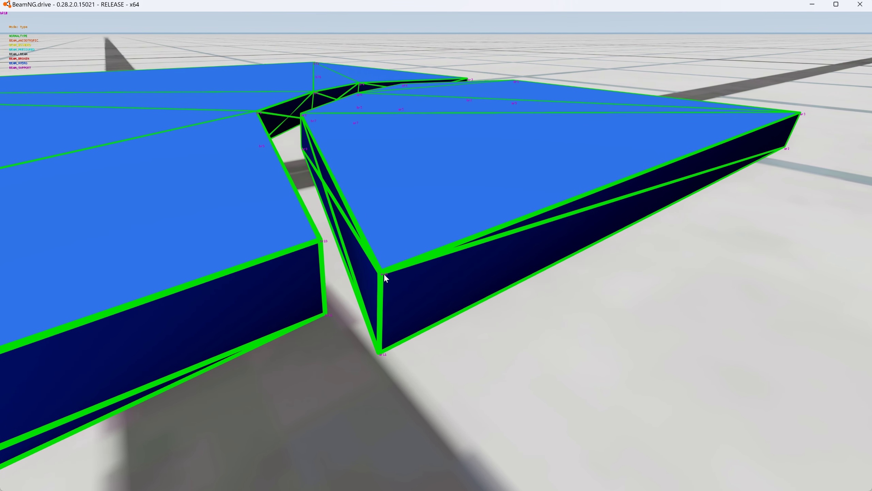
key("r")
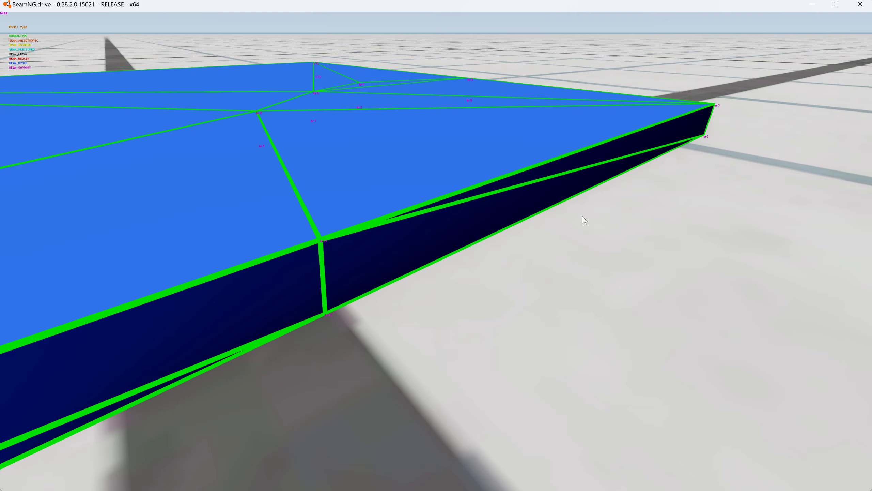
left_click_drag(722, 103, 820, 99)
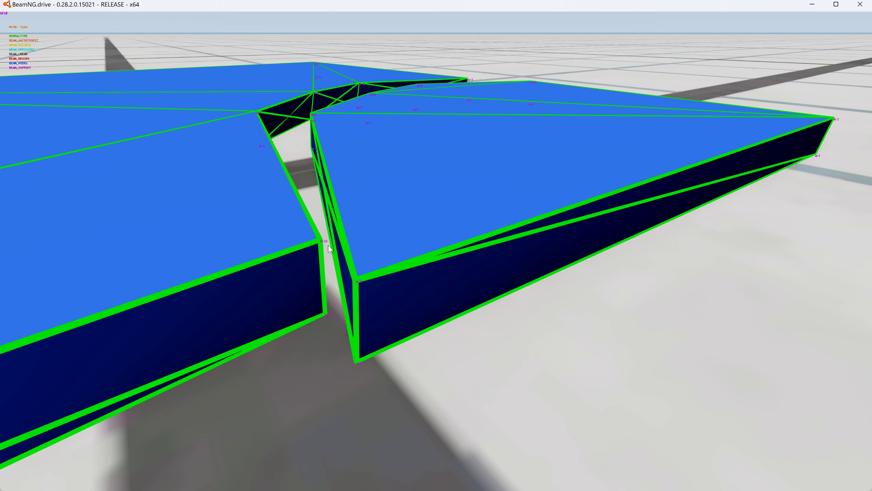
- Arrange the BeamNG.drive and Notepad++ windows side by side
key("ctrl")
left_click_drag(605, 4, 9, 76)
left_click(519, 113)
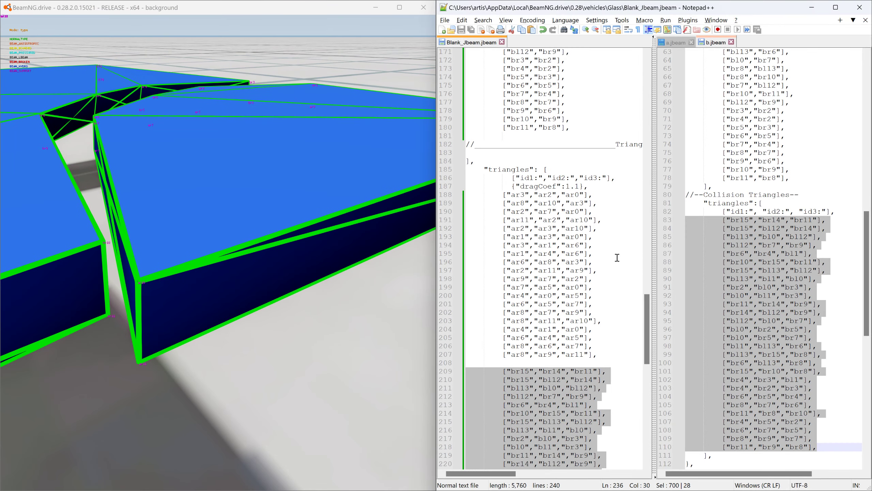
- Add blank lines after the last "br" beam in Blank_Jbeam.jbeam and paste a copy of the ["br11","br8"] line there
left_click_drag(647, 309, 654, 271)
left_click(597, 351)
key("Return")
key("Return")
key("Return")
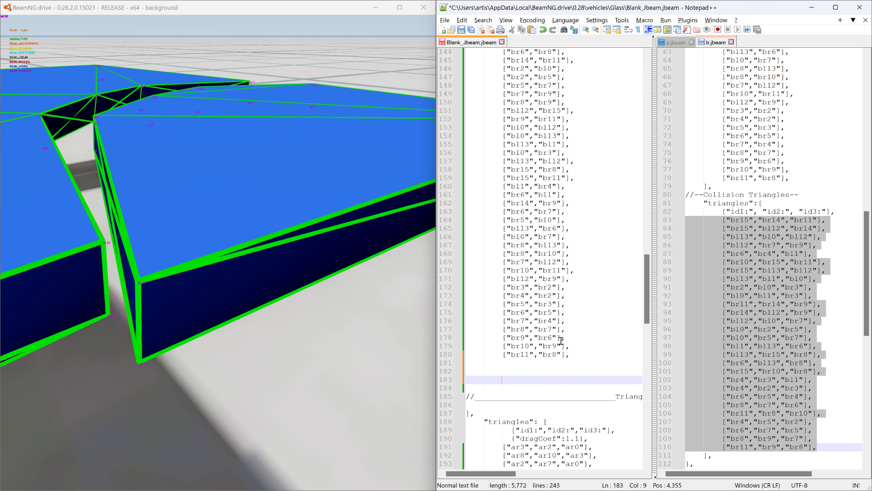
left_click_drag(579, 354, 440, 351)
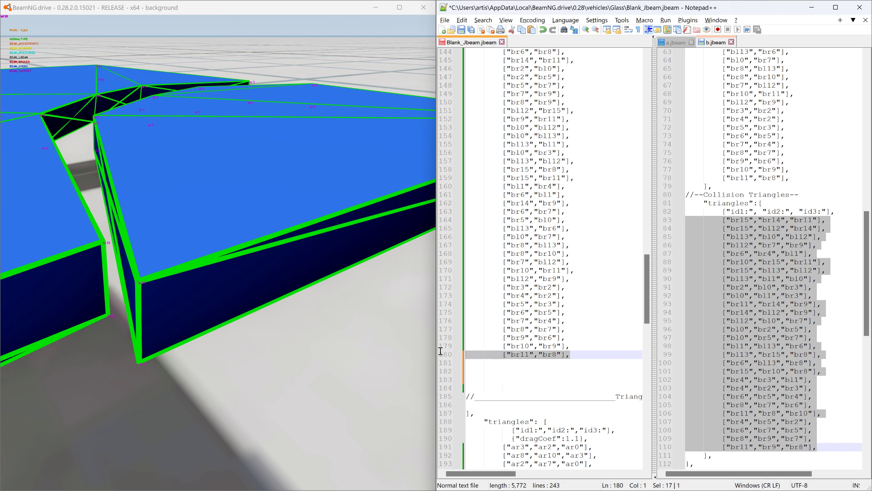
key("ctrl+c")
left_click(474, 371)
key("ctrl+v")
- Change the copied beam entry to connect nodes "ar10" and "br10"
left_click_drag(512, 372, 528, 374)
type("ar10")
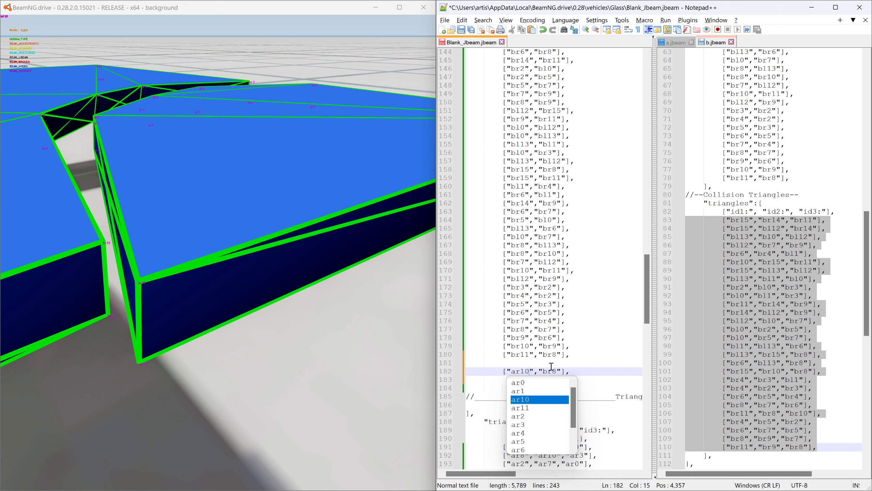
left_click(553, 373)
type("10")
key("Delete")
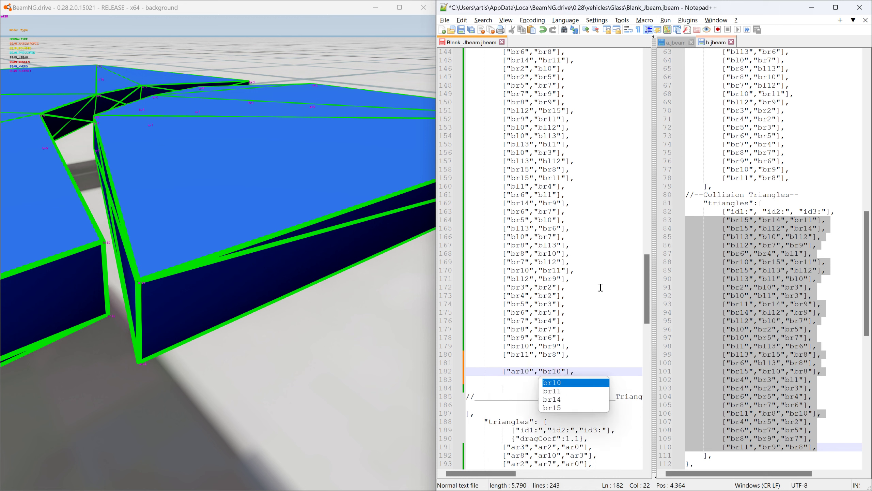
- Save Blank_Jbeam.jbeam with the new connecting beam and reload the vehicle in BeamNG.drive
left_click(461, 32)
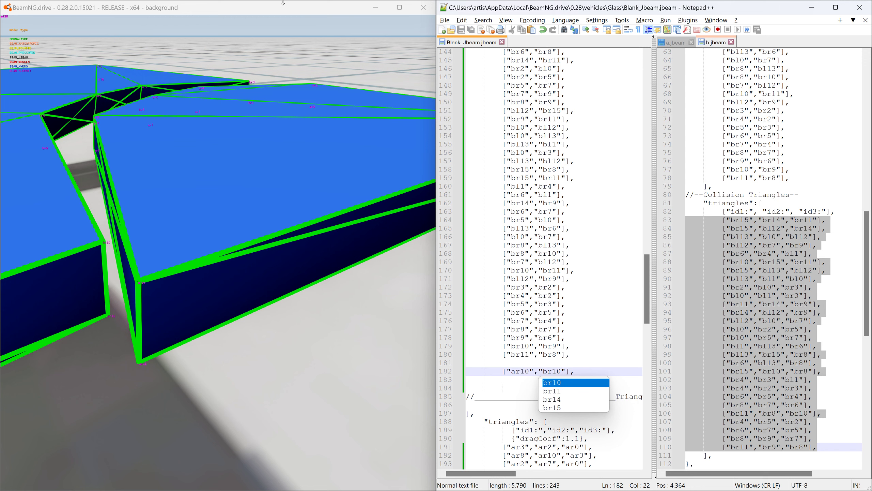
left_click(283, 7)
key("ctrl+r")
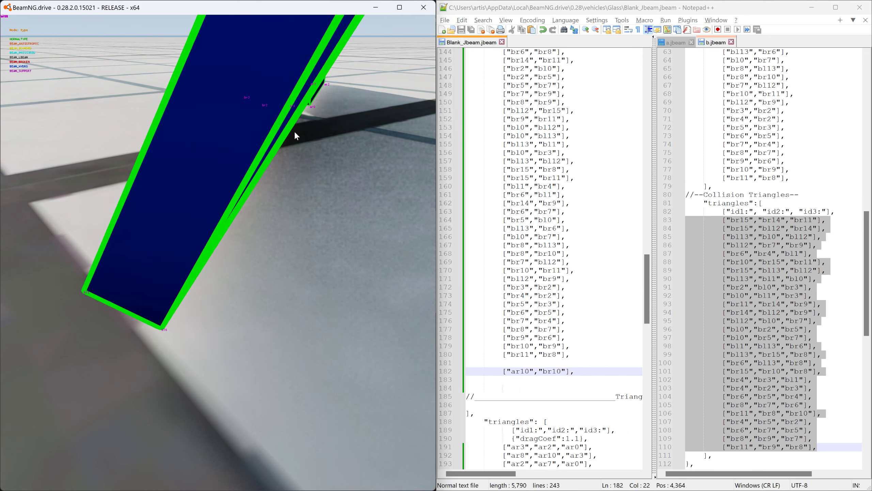
- Reset the vehicle, pull the corner piece by its outer node to test the connecting beam, and examine the gap up close
scroll(294, 131, "down", 5)
right_click_drag(294, 133, 305, 145)
key("r")
key("a")
right_click_drag(237, 329, 253, 313)
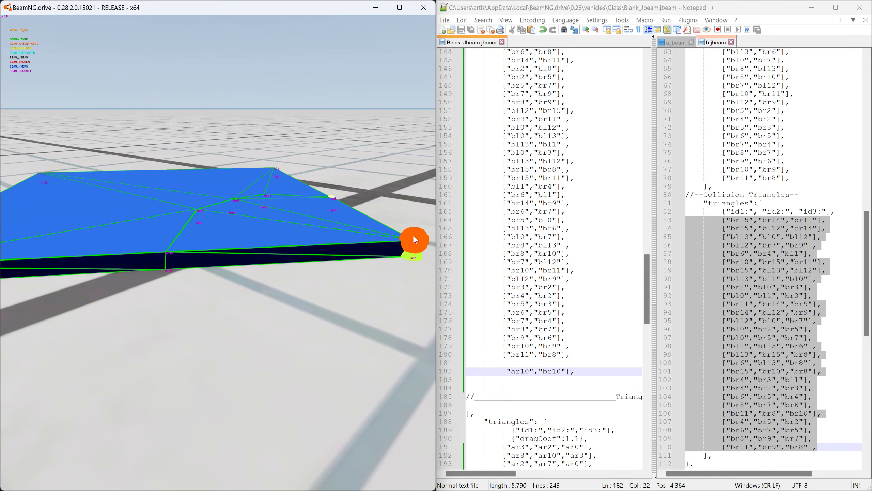
mouse_move(412, 236)
left_mouse_down("ctrl")
mouse_move(483, 228)
mouse_move(497, 199)
mouse_move(464, 107)
mouse_move(460, 113)
left_mouse_up("ctrl")
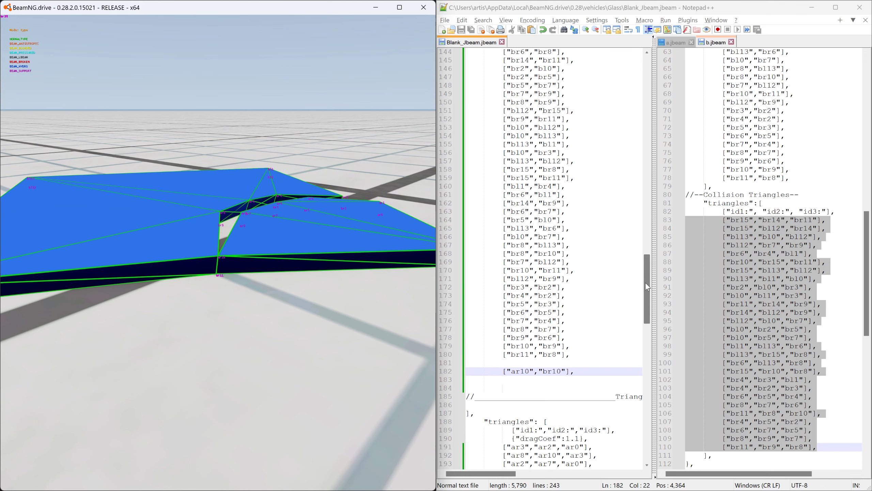
mouse_move(334, 208)
right_mouse_down()
mouse_move(322, 156)
mouse_move(322, 210)
right_mouse_up()
key("w")
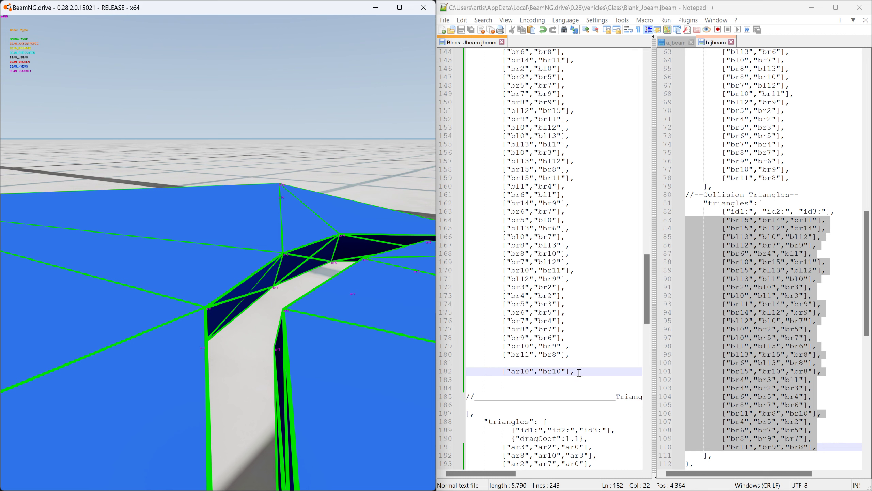
- Duplicate the ["ar10","br10"] beam line directly below it and change the copy to connect nodes "ar8" and "br8"
left_click_drag(578, 372, 448, 373)
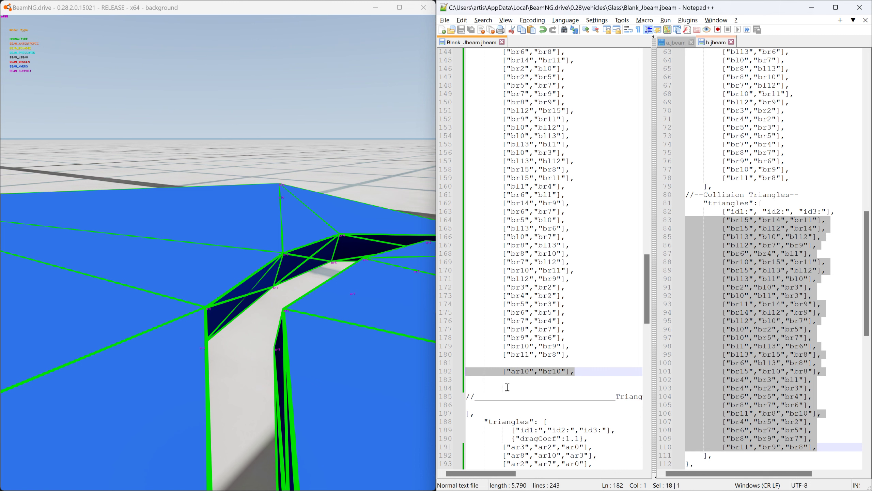
key("ctrl+c")
left_click(477, 380)
key("ctrl+v")
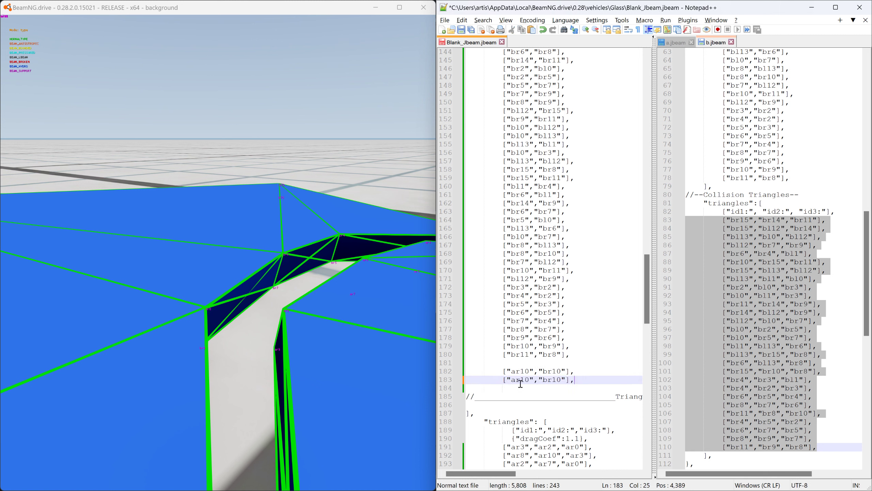
left_click_drag(550, 381, 558, 379)
type("8")
left_click(524, 380)
left_click_drag(521, 379, 528, 380)
type("8")
- Add another beam line below ["ar8","br8"] that connects nodes "ar4" and "br4"
left_click_drag(569, 380, 461, 381)
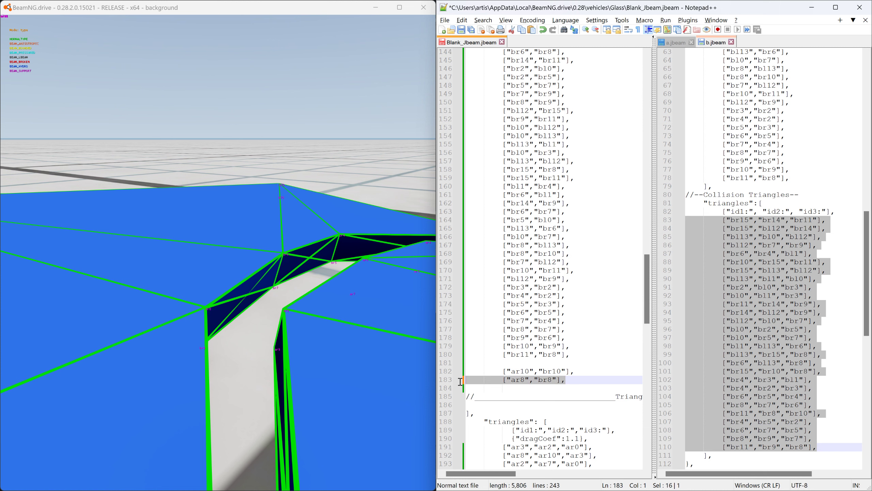
left_click(578, 381)
key("Return")
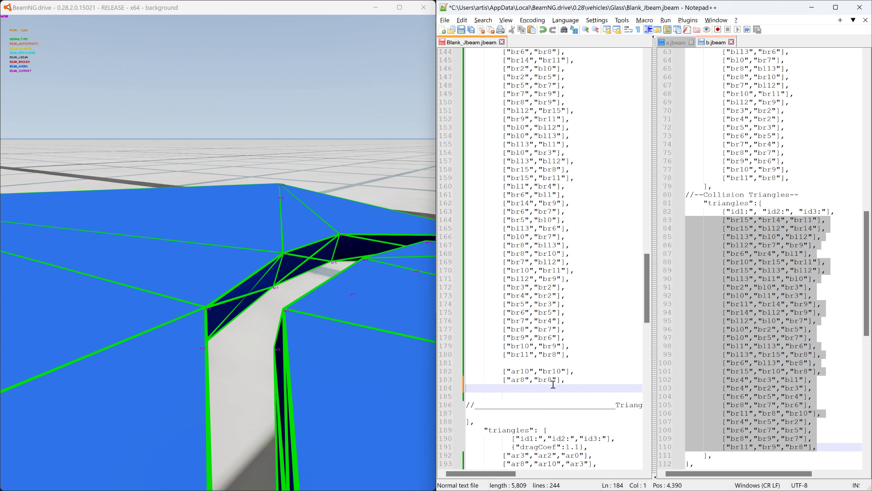
key("ctrl+v")
left_click_drag(549, 388, 525, 389)
type("4")
type("4")
- Insert blank lines below the ["ar4","br4"] beam and paste a copy of that line underneath it
right_click_drag(358, 339, 410, 358)
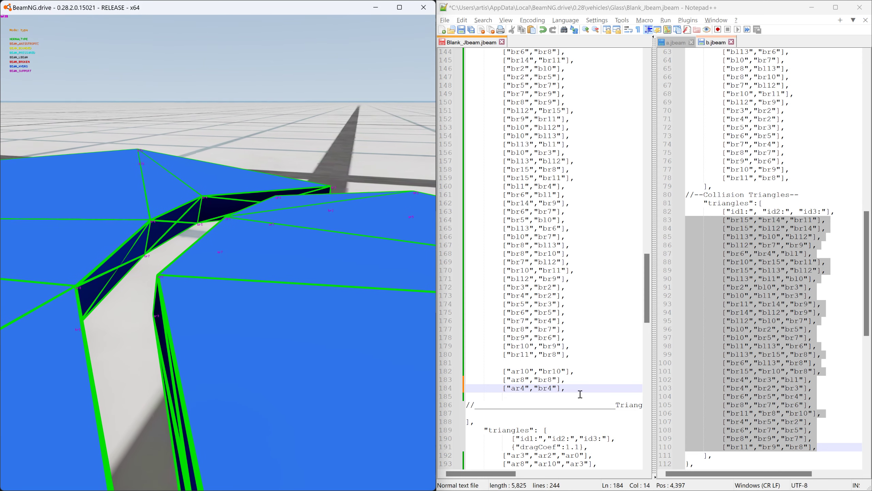
left_click_drag(452, 388, 452, 382)
left_click(468, 395)
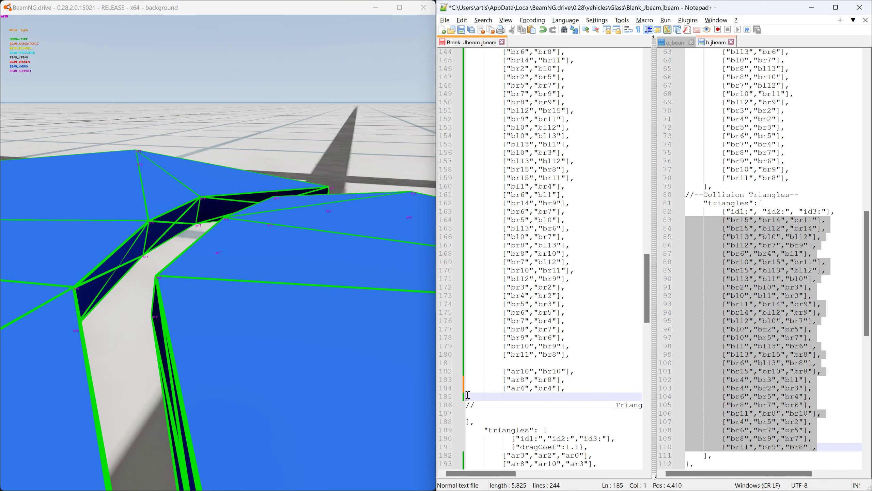
key("Return")
key("Return")
key("Return")
key("Return")
left_click(474, 399)
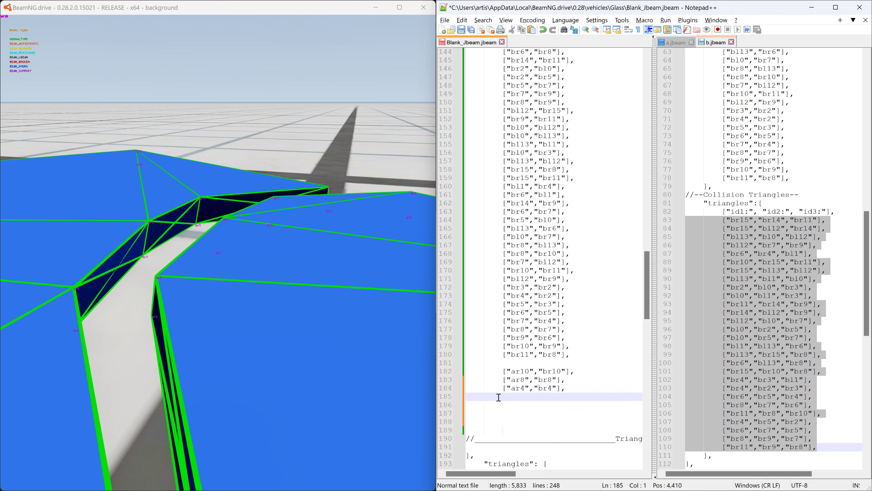
key("ctrl+v")
key("ctrl+z")
left_click_drag(480, 390, 441, 386)
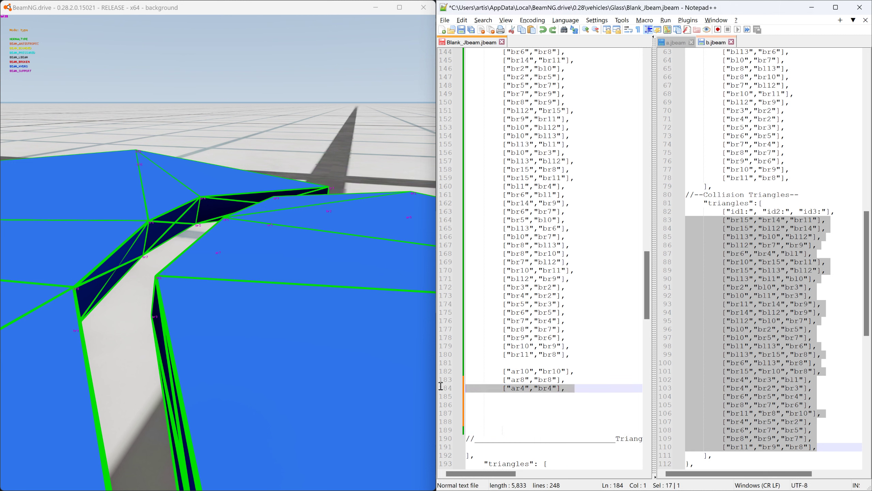
left_click(473, 396)
key("ctrl+v")
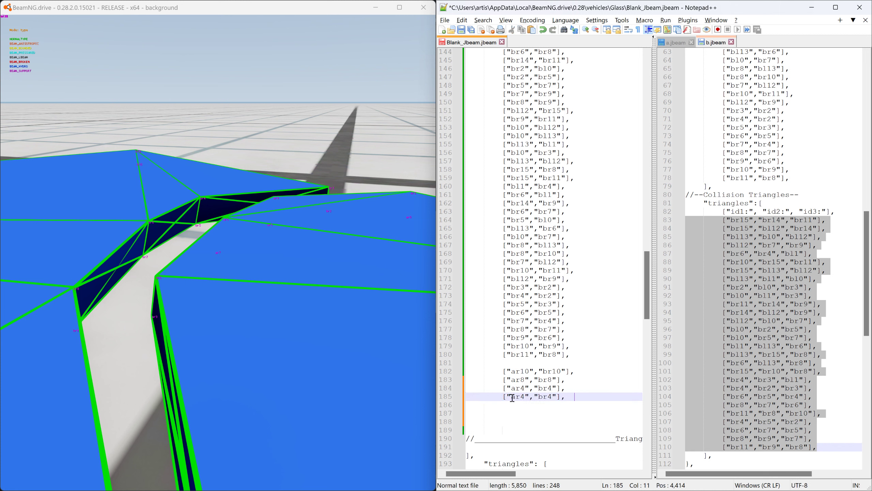
- Change the copied beam entry to connect nodes "br3" and "ar1"
double_click(512, 398)
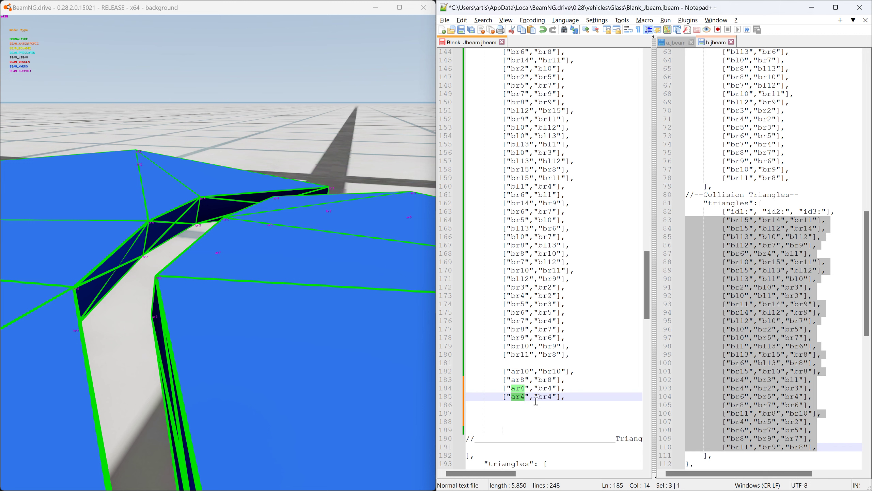
type("3")
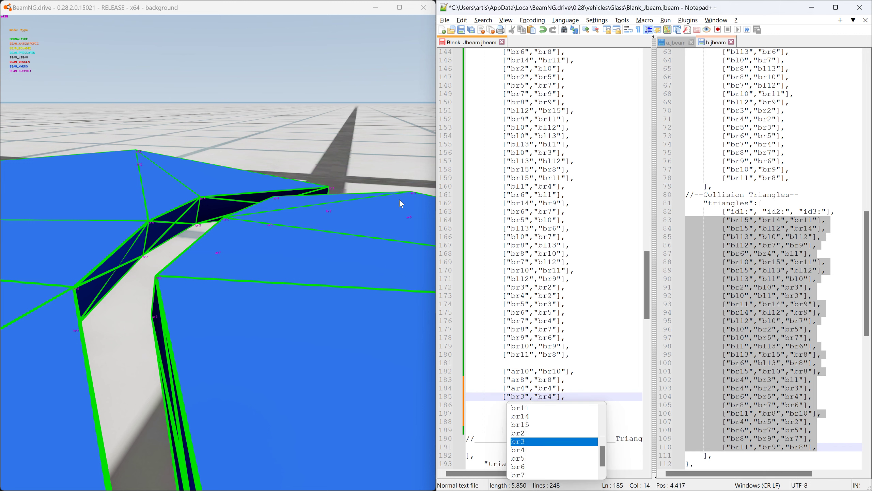
left_click(525, 413)
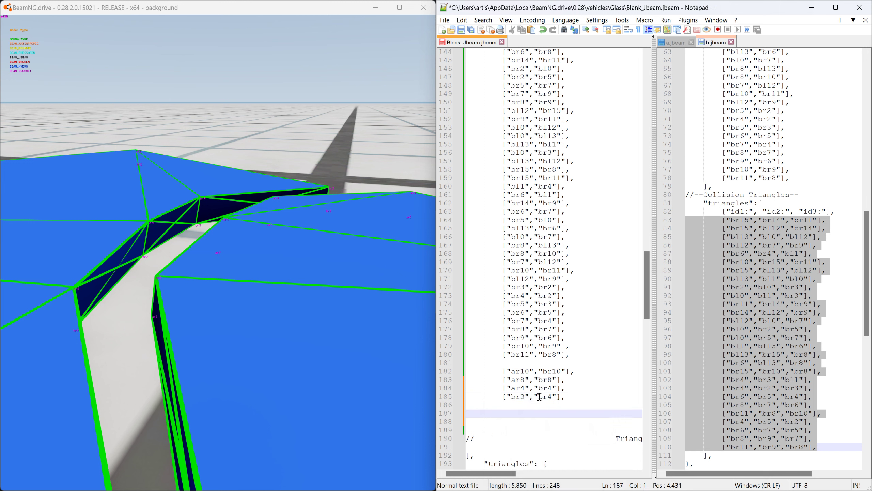
left_click_drag(539, 397, 552, 397)
type("a")
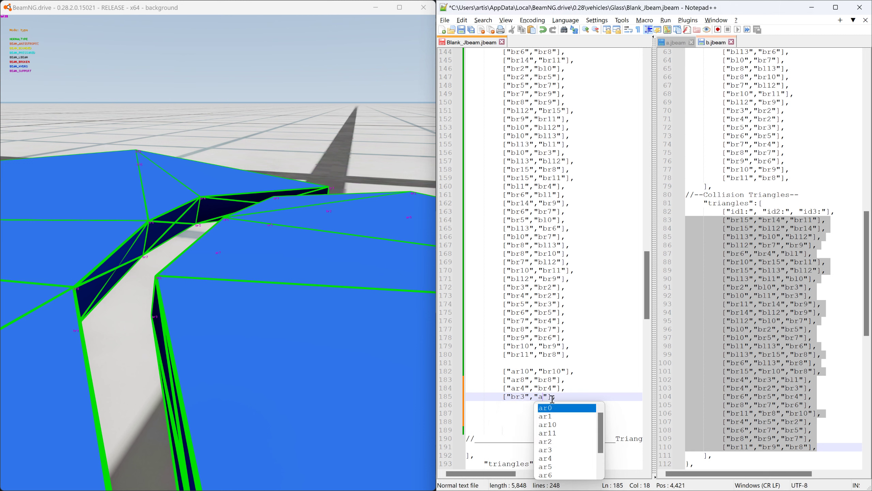
type("r1")
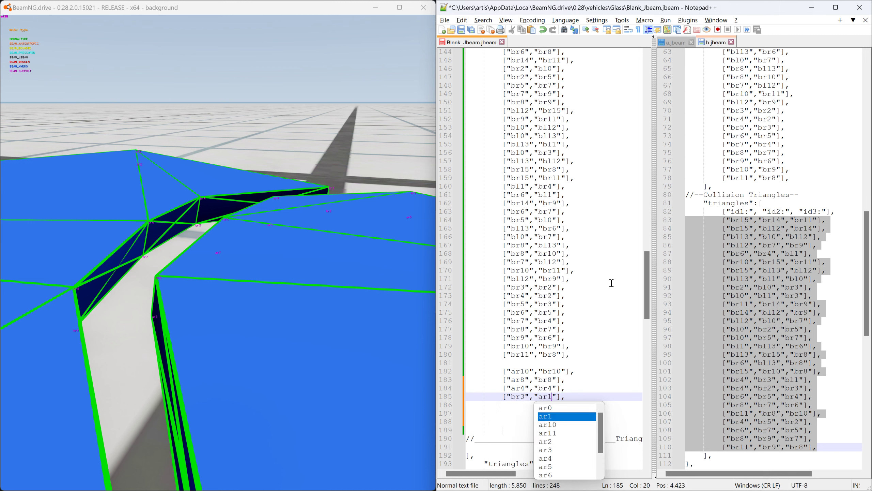
- Save Blank_Jbeam.jbeam with the additional connecting beams and reload the vehicle in BeamNG.drive
left_click(462, 30)
left_click(338, 10)
key("ctrl+r")
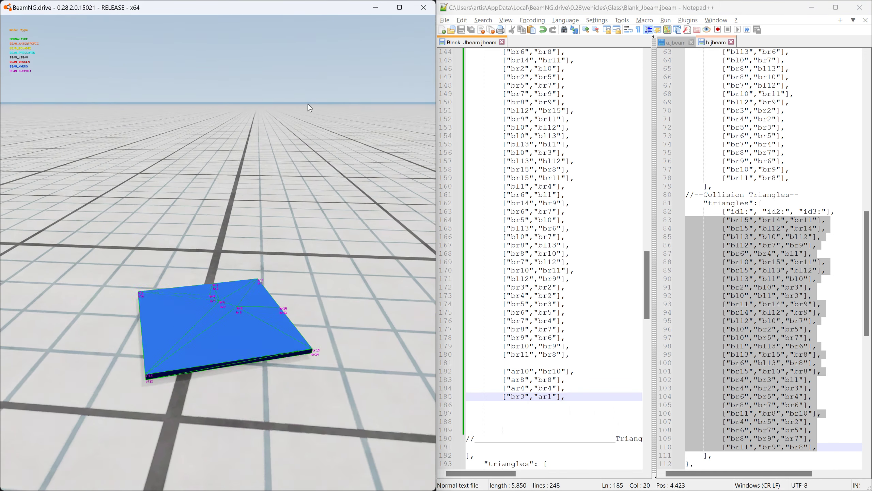
- Pull the glass panel by its nodes in different directions, resetting it in between, to test how the joined pieces hold together
mouse_move(156, 363)
left_mouse_down()
mouse_move(179, 158)
mouse_move(226, 78)
mouse_move(205, 68)
mouse_move(69, 59)
mouse_move(137, 88)
mouse_move(236, 189)
mouse_move(249, 256)
mouse_move(243, 240)
left_mouse_up()
right_click_drag(241, 236, 154, 238)
key("r")
mouse_move(235, 347)
left_mouse_down()
mouse_move(245, 364)
mouse_move(273, 308)
mouse_move(262, 269)
left_mouse_up()
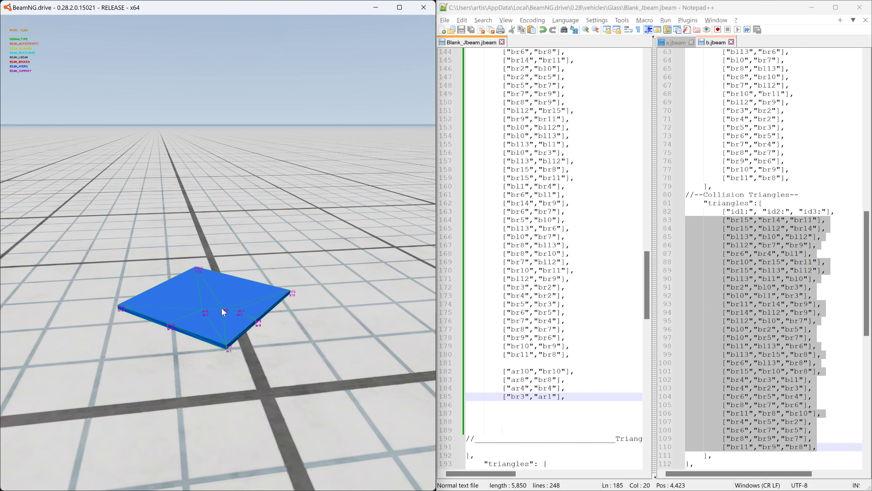
- Close the b.jbeam and a.jbeam files in Notepad++
left_click_drag(646, 285, 662, 192)
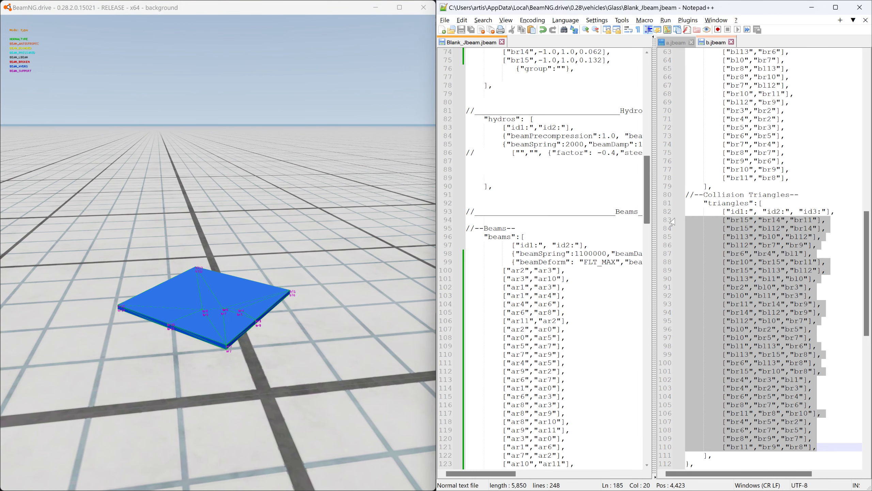
left_click(732, 42)
left_click(691, 42)
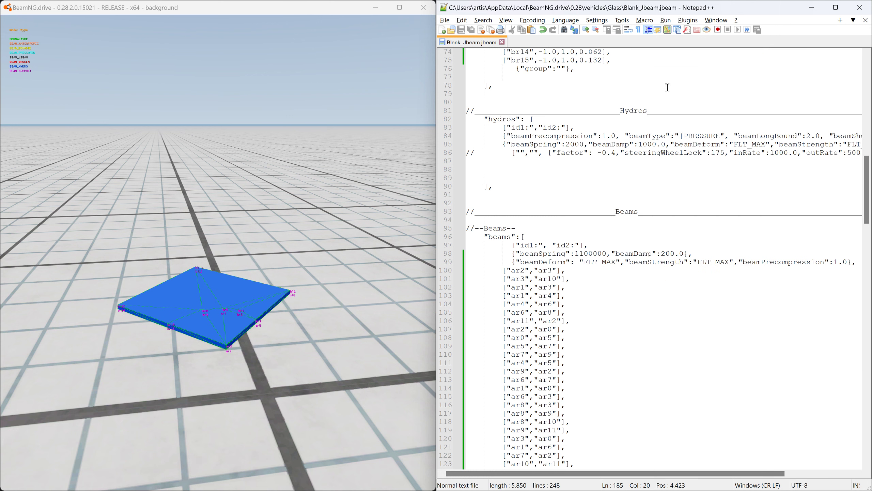
- Copy the beamSpring and beamDeform property lines above the ["ar10","br10"] joining beam, separated from the "br" beams by a blank line
left_click_drag(473, 253, 871, 263)
key("ctrl+c")
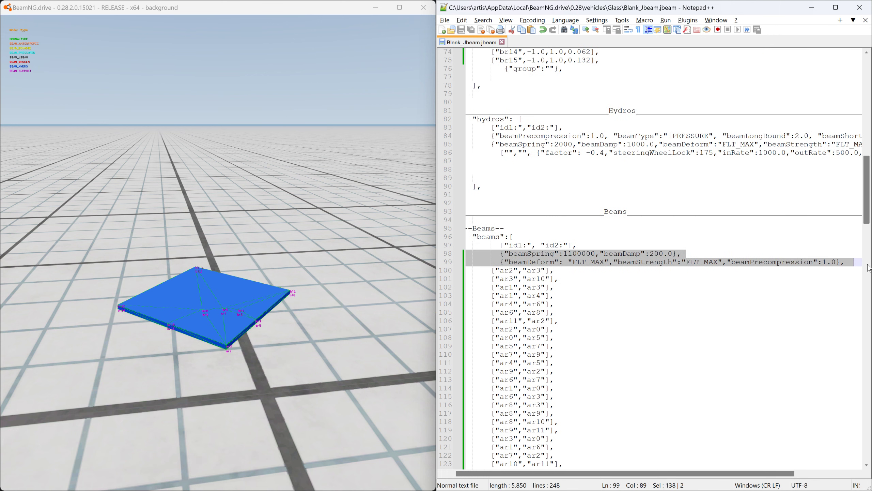
scroll(770, 338, "down", 20)
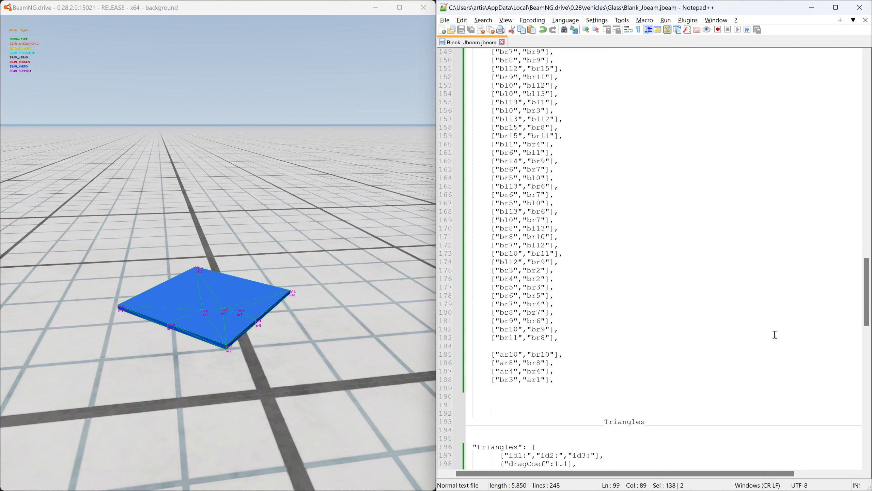
left_click(468, 297)
key("ctrl+v")
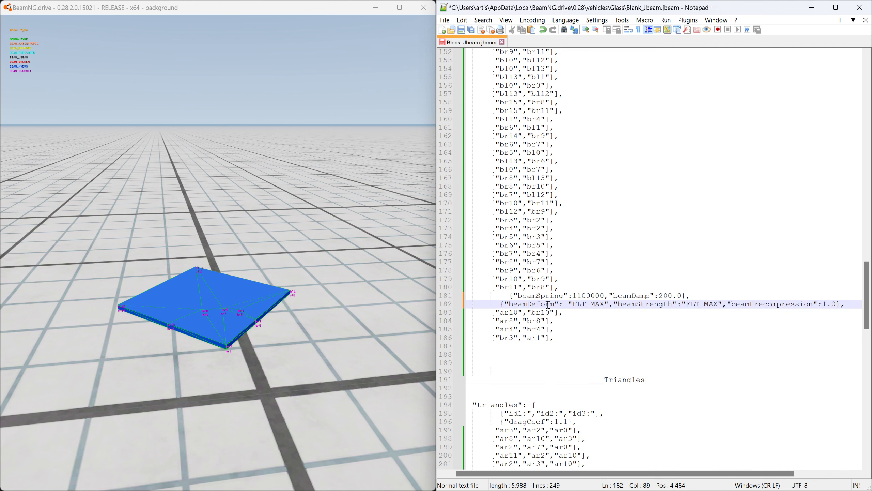
left_click(500, 295)
key("BackSpace")
left_click(578, 288)
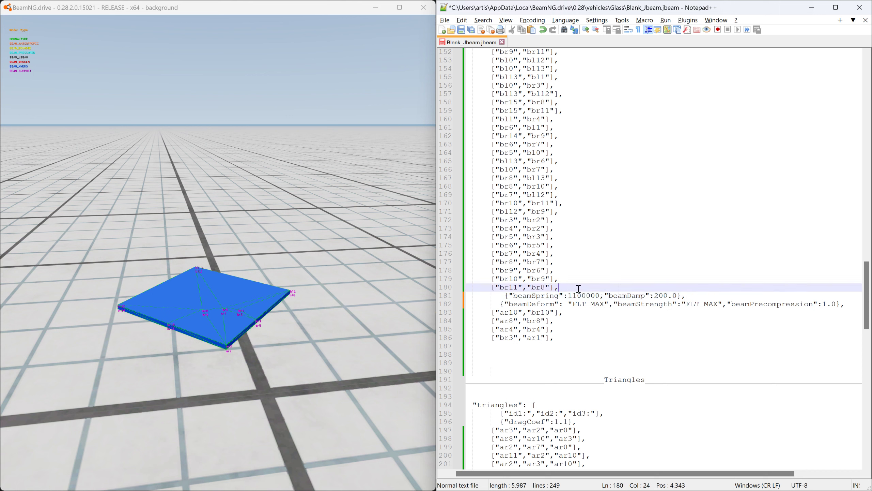
key("Return")
- Set beamStrength to "1000" in the copied beamDeform line above the joining beams
left_click_drag(487, 303, 846, 311)
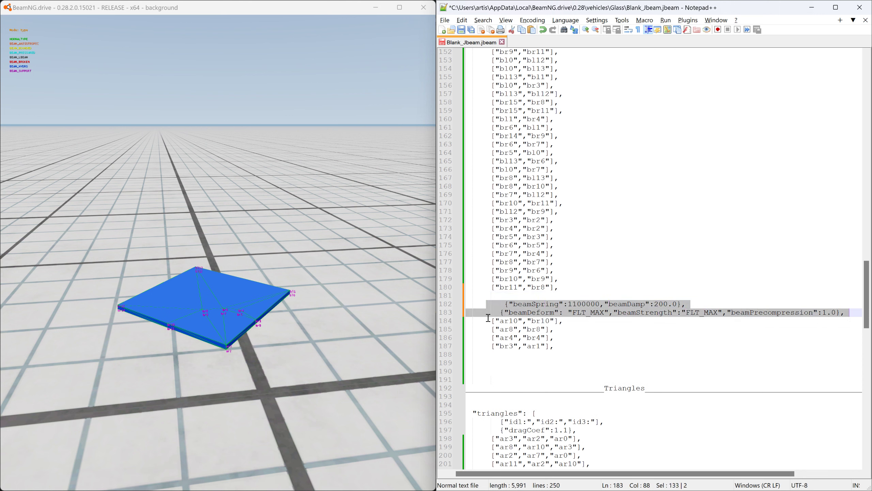
left_click_drag(488, 318, 577, 346)
left_click_drag(482, 304, 842, 312)
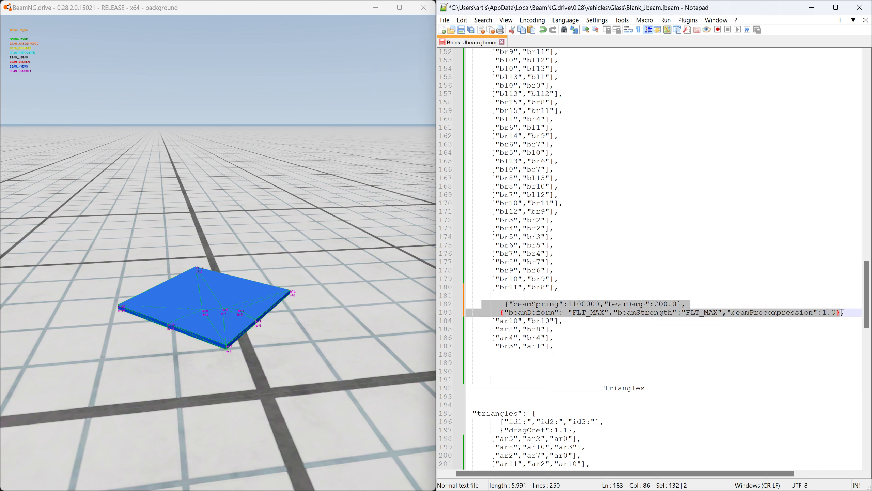
left_click(687, 313)
left_click_drag(686, 312, 717, 312)
type("1")
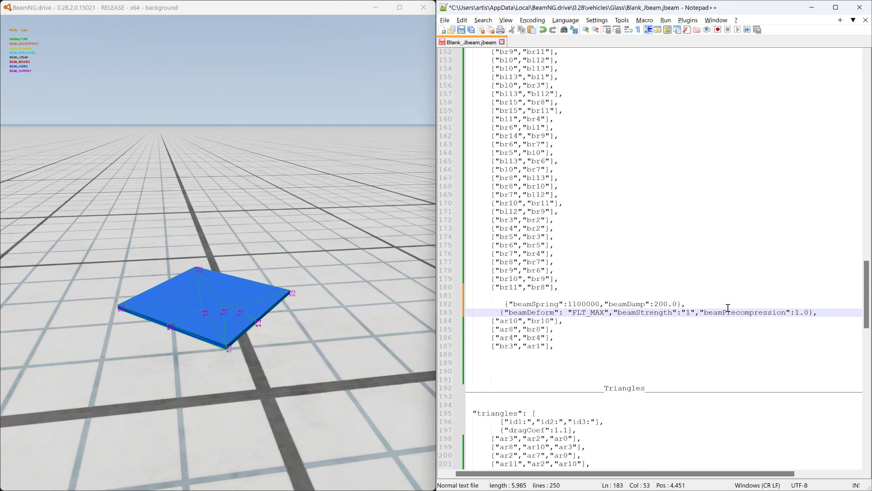
type("000")
- Compare the original beam property lines with the copied ones and align the copied beamSpring line's indentation
scroll(555, 233, "up", 20)
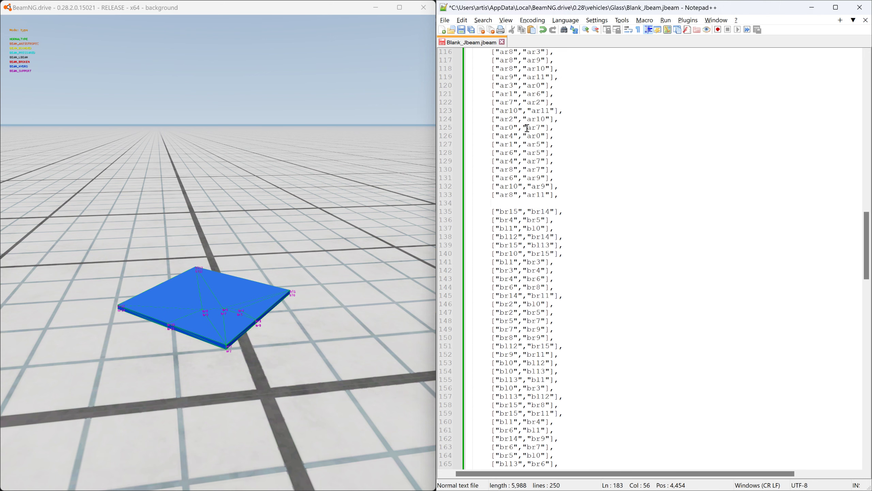
left_click_drag(505, 149, 808, 170)
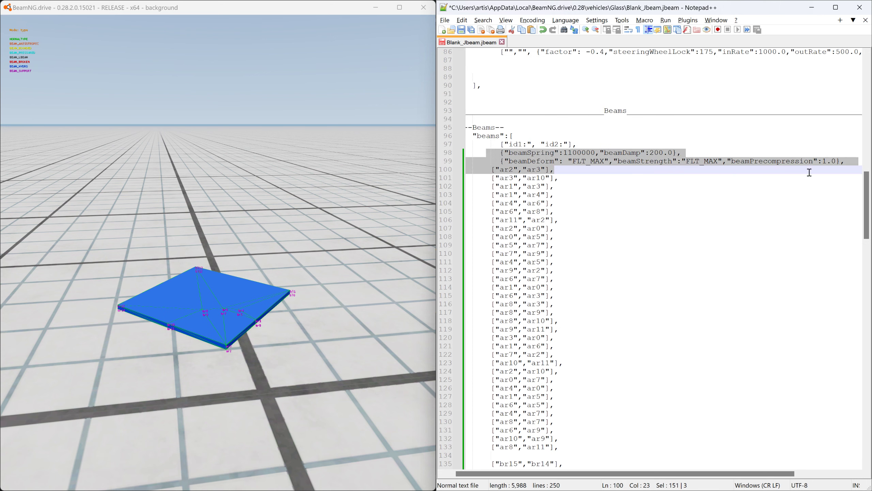
scroll(649, 327, "down", 15)
scroll(647, 365, "down", 4)
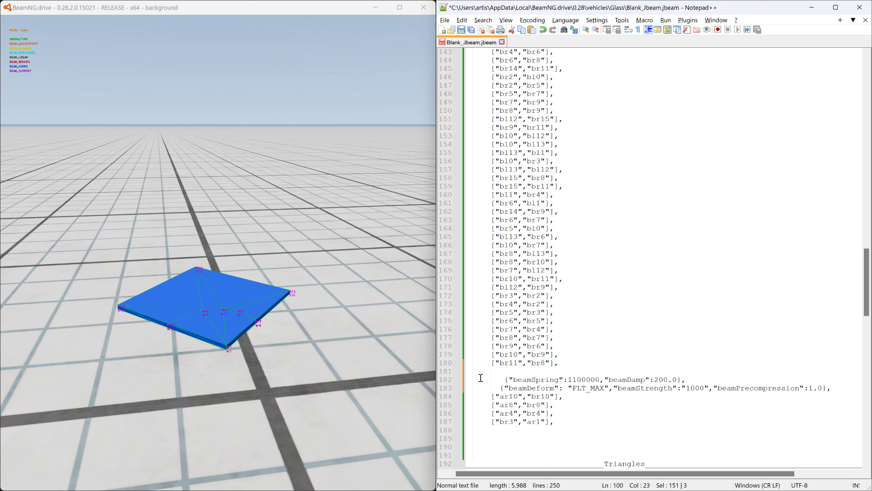
left_click_drag(481, 377, 849, 393)
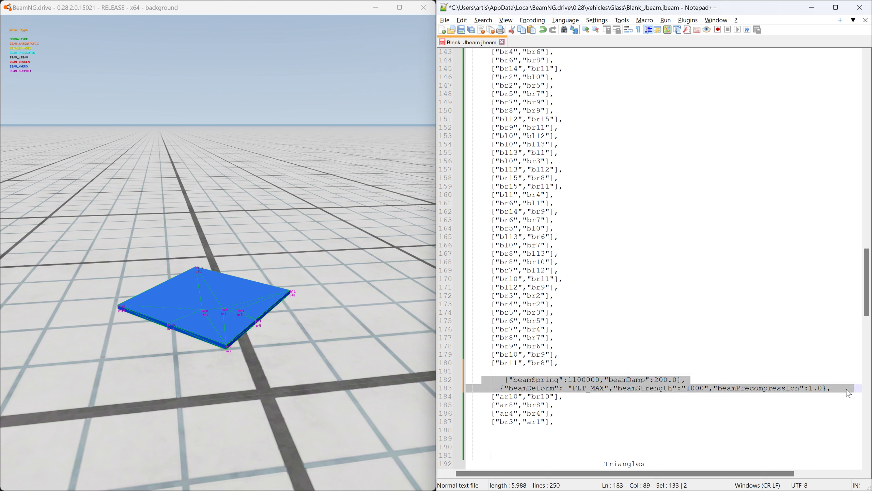
left_click(495, 378)
key("BackSpace")
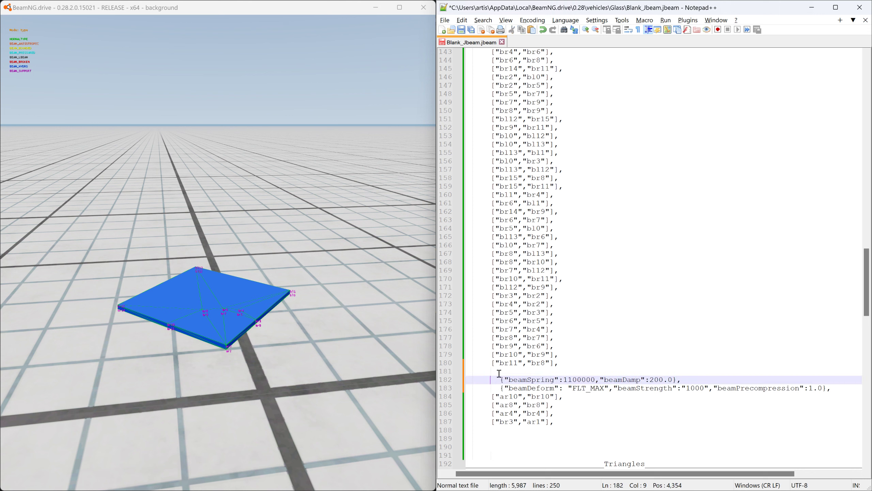
left_click_drag(485, 393, 563, 422)
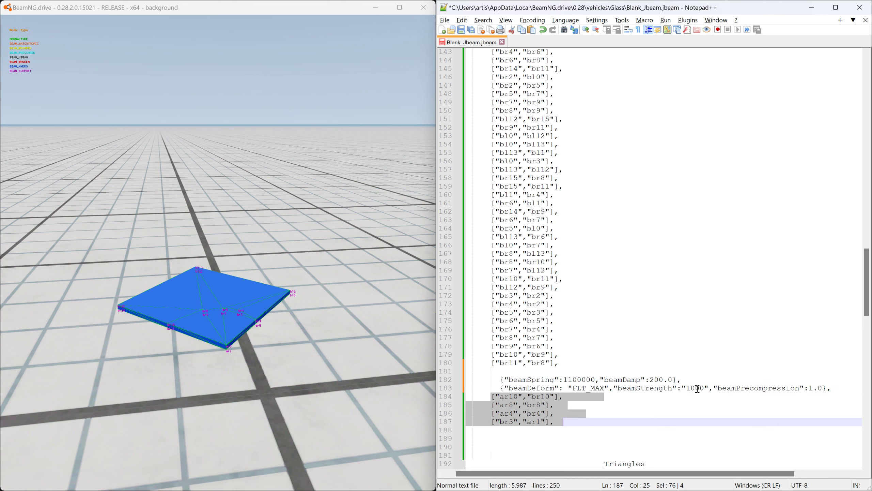
- Save Blank_Jbeam.jbeam and reload the vehicle in BeamNG.drive, pulling the panel to test the weakened joining beams
left_click(470, 31)
left_click(272, 7)
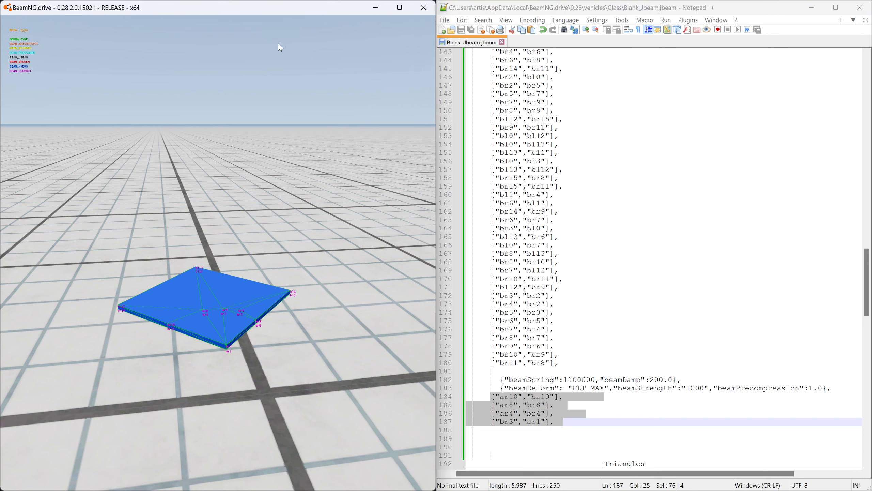
key("ctrl+r")
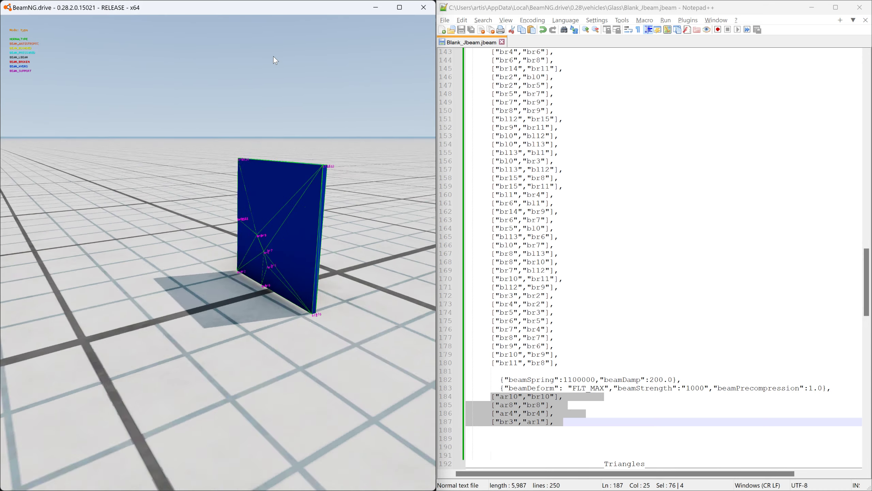
left_click_drag(293, 158, 295, 127)
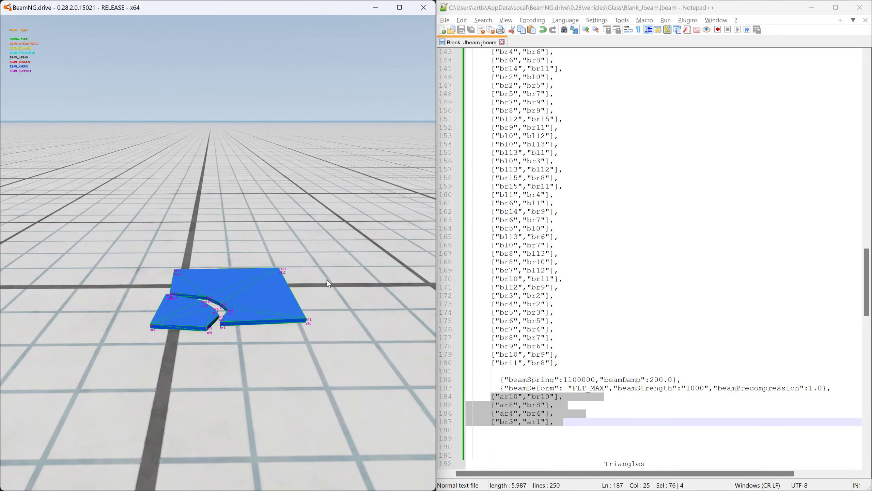
- Set the joining beams' beamStrength to "5000" in Blank_Jbeam.jbeam
left_click(689, 388)
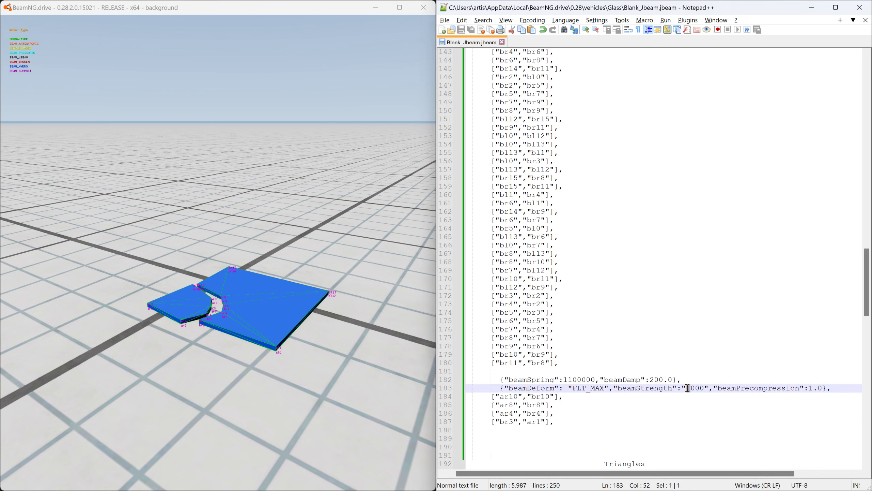
type("5")
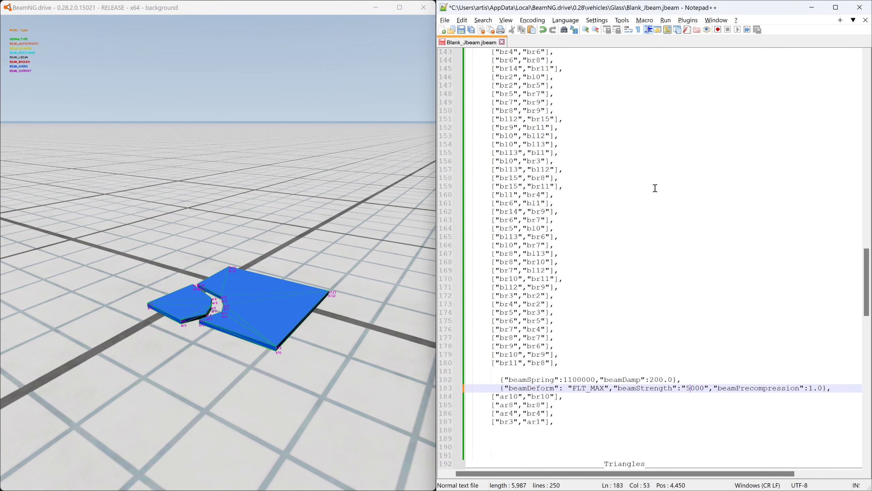
- Save Blank_Jbeam.jbeam and reload the vehicle in BeamNG.drive, pulling the panel to test the joining beams at strength 5000
left_click(463, 31)
left_click(314, 10)
key("ctrl+r")
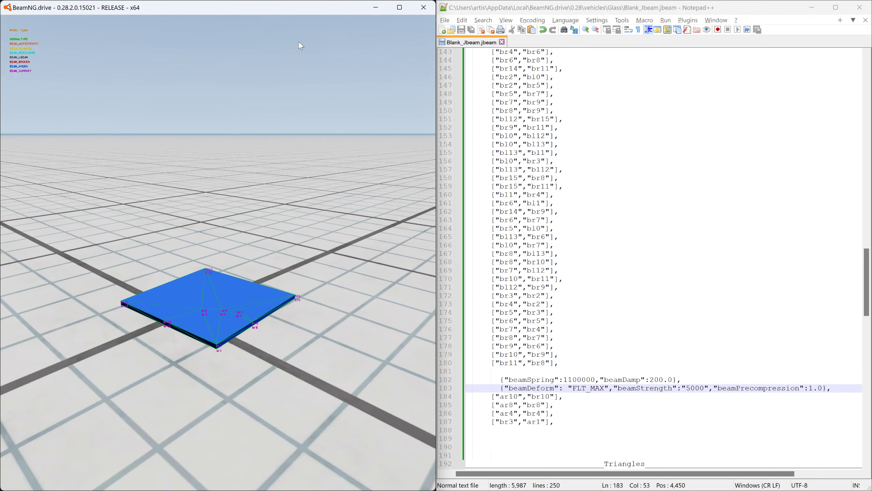
right_click_drag(298, 41, 321, 318)
mouse_move(306, 303)
left_mouse_down("ctrl")
mouse_move(294, 266)
mouse_move(297, 112)
left_mouse_up("ctrl")
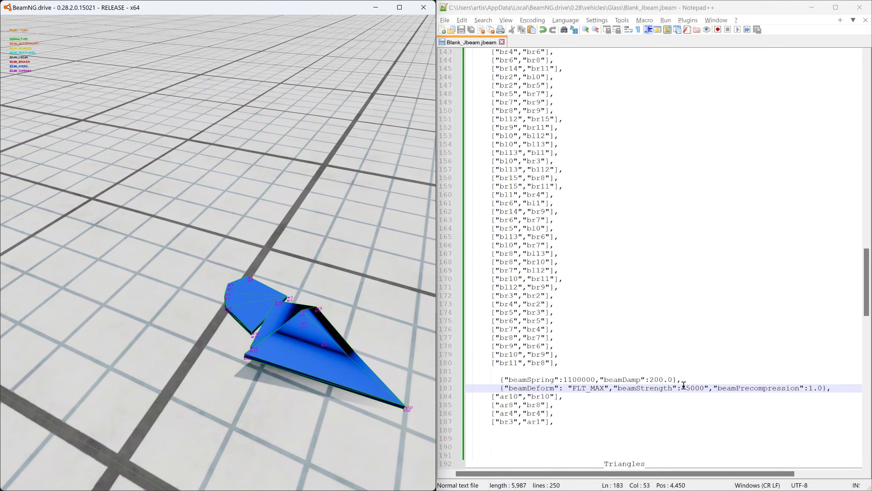
- Set the joining beams' beamStrength to "15000" in Blank_Jbeam.jbeam and save the file
left_click(684, 388)
type("1")
key("ctrl+s")
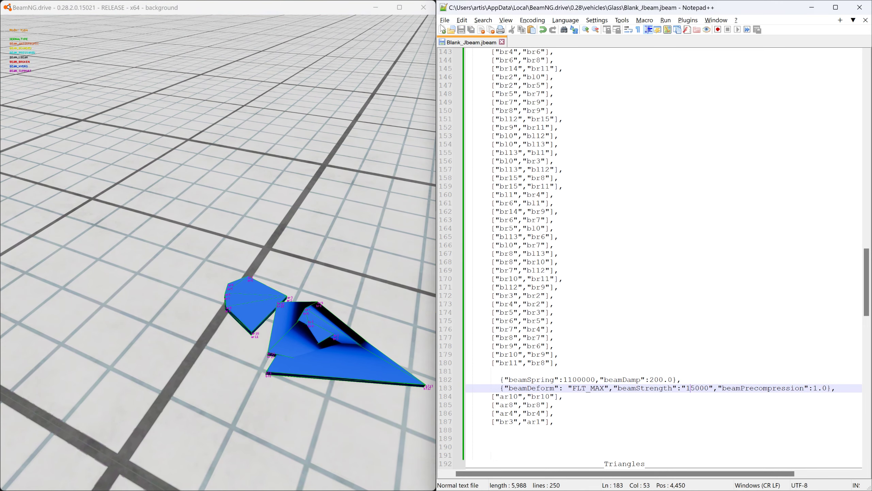
- Reload the vehicle in BeamNG.drive and pull the panel by different corners to test the joining beams at strength 15000, reloading between pulls
left_click(299, 6)
key("ctrl+r")
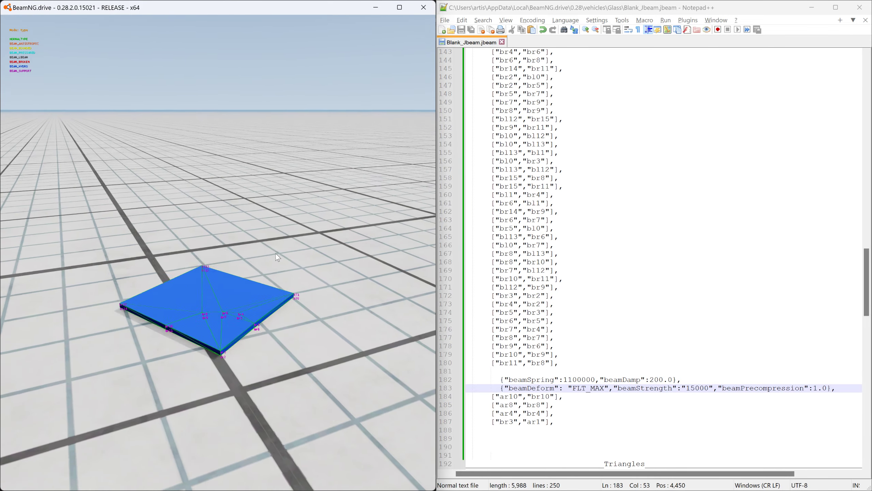
mouse_move(208, 264)
left_mouse_down()
mouse_move(218, 76)
mouse_move(79, 82)
mouse_move(233, 57)
mouse_move(253, 62)
left_mouse_up()
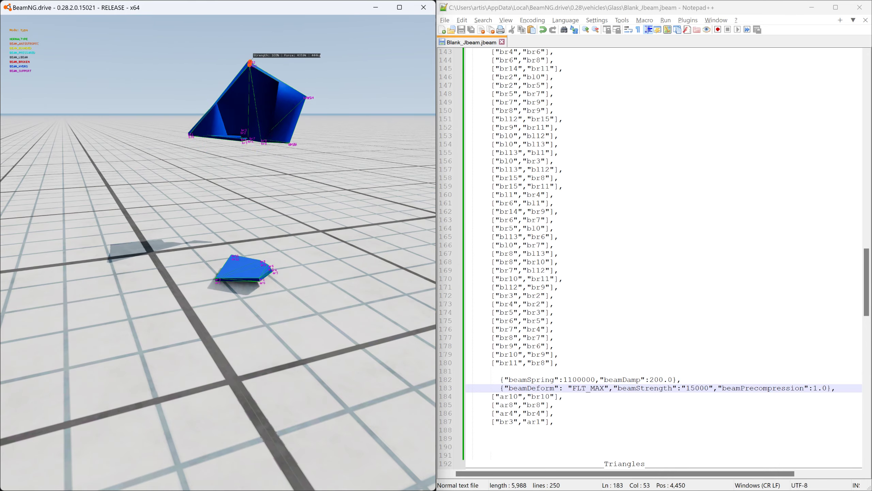
key("ctrl+r")
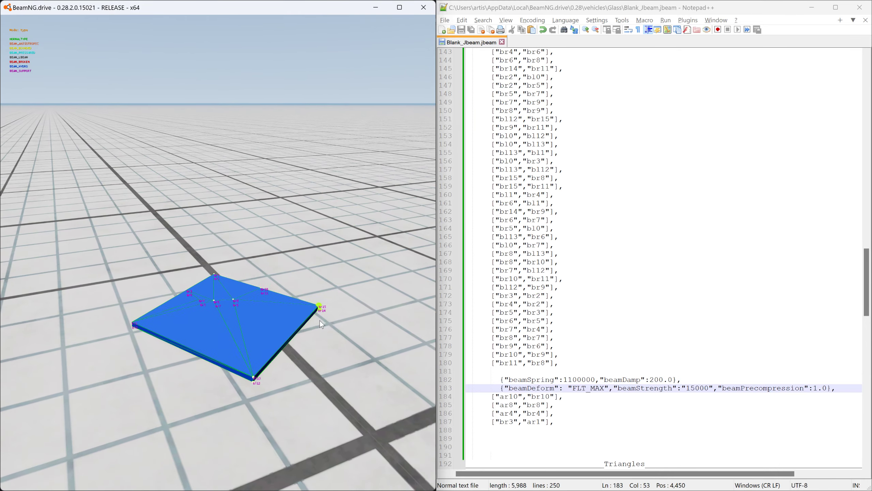
mouse_move(264, 369)
left_mouse_down()
mouse_move(253, 350)
mouse_move(241, 106)
mouse_move(251, 127)
left_mouse_up()
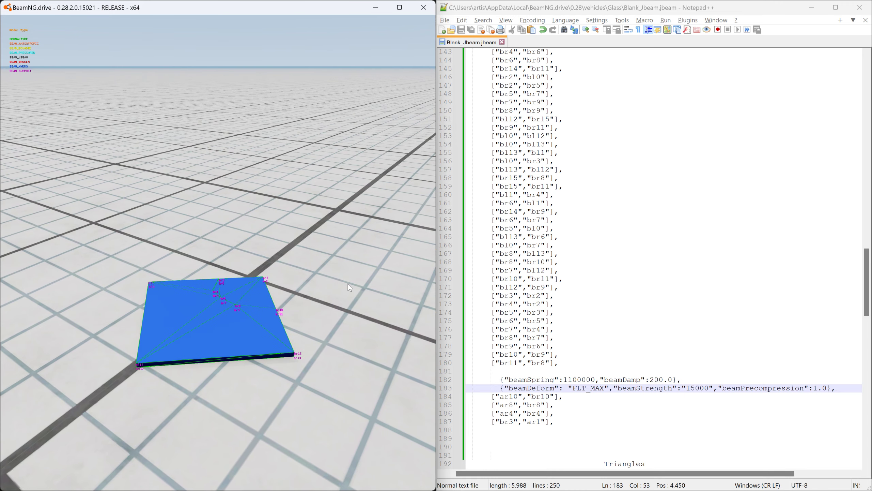
- Check the property lines at the start of the Beams section and inspect the glass panel's beams in game from several angles
left_click_drag(867, 312, 869, 214)
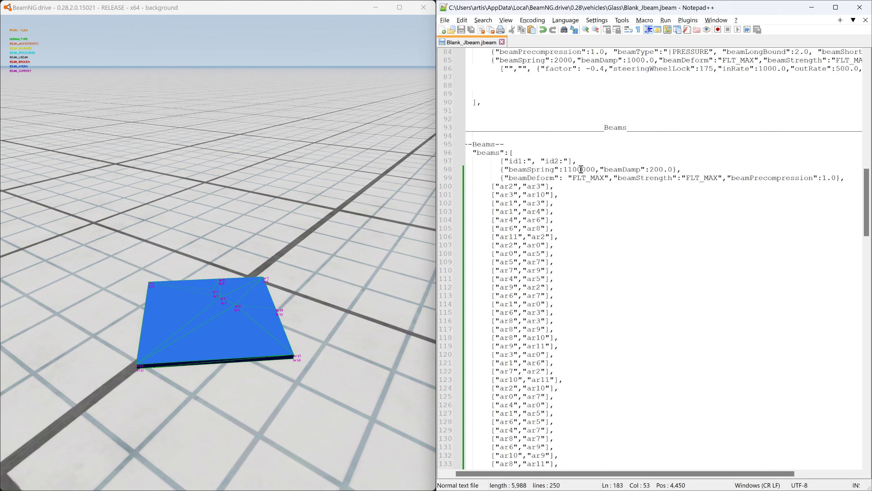
right_click_drag(282, 308, 293, 332)
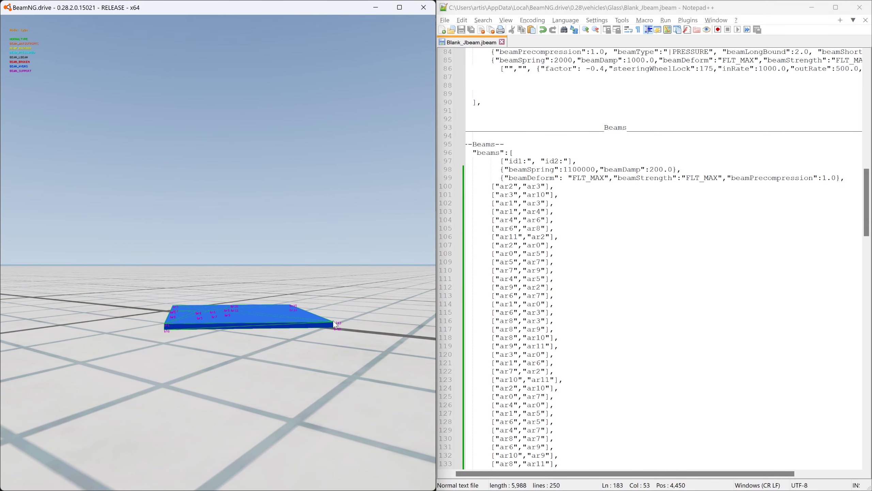
right_click_drag(293, 332, 344, 368)
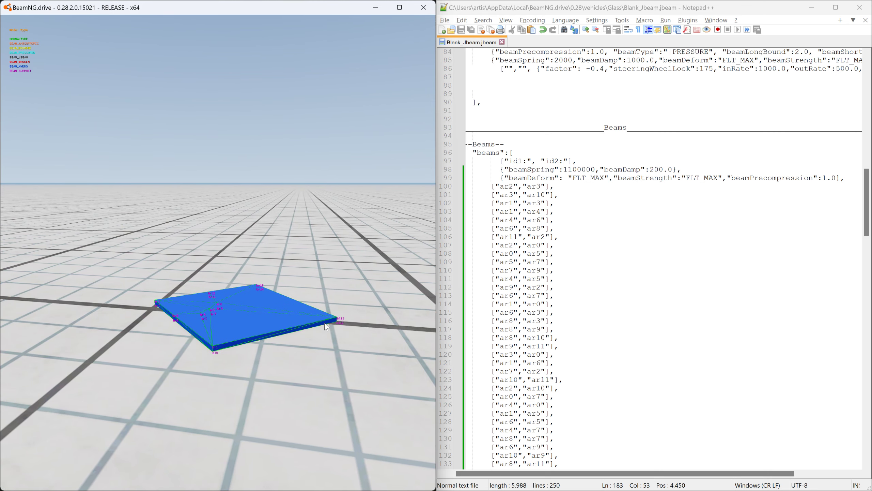
- Switch to Blender and put mesh a in Edit Mode with X-ray display and vertex selection enabled
key("alt+Tab")
key("alt+Tab")
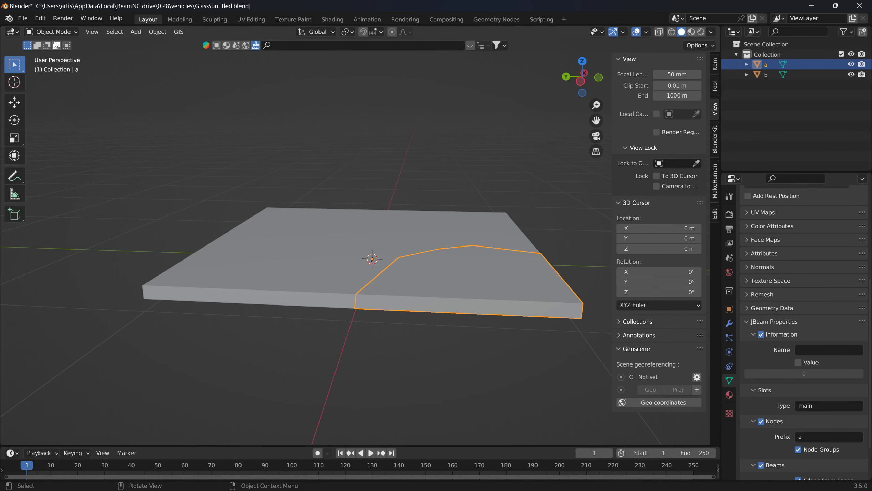
left_click(52, 32)
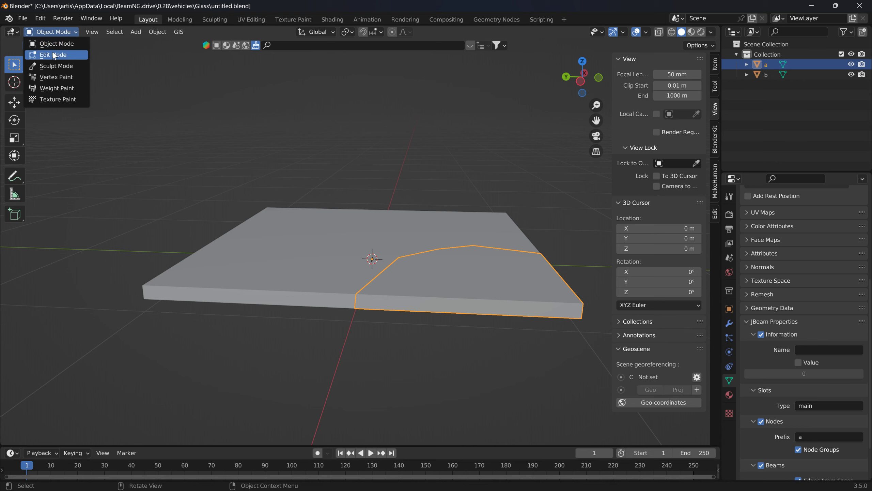
left_click(49, 55)
left_click(659, 34)
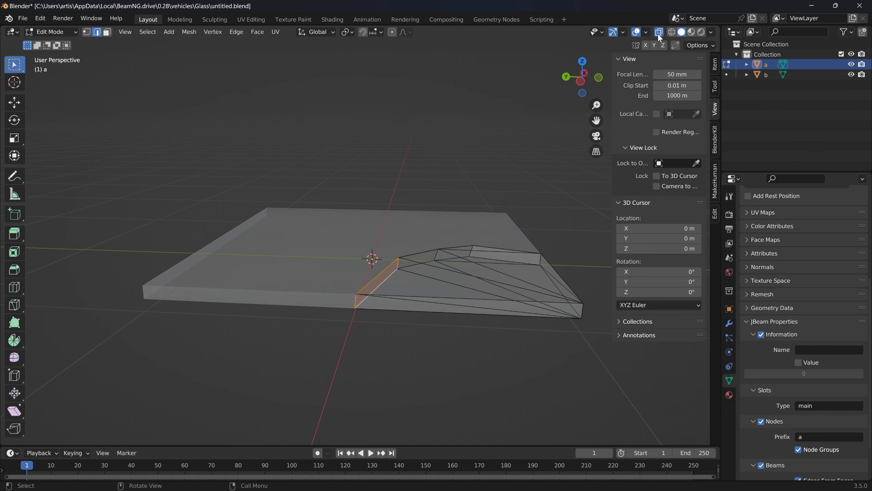
mouse_move(503, 103)
middle_mouse_down()
mouse_move(473, 121)
mouse_move(499, 116)
middle_mouse_up()
scroll(494, 137, "up", 2)
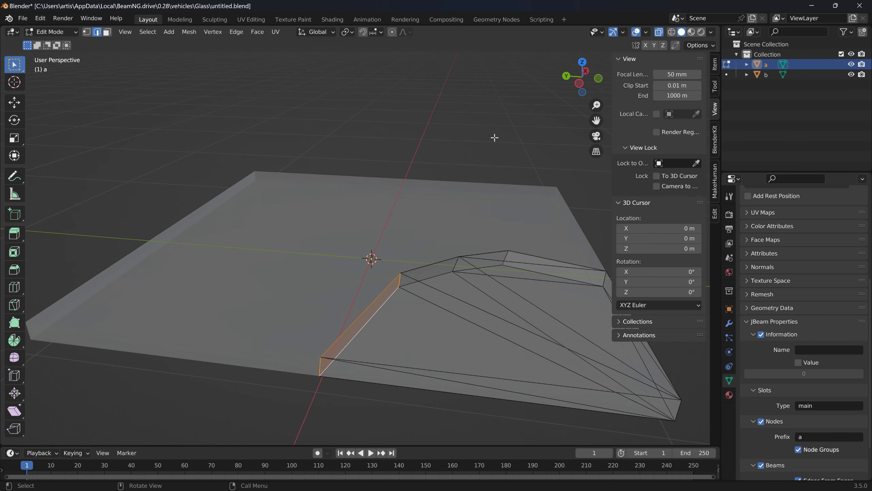
left_click(88, 33)
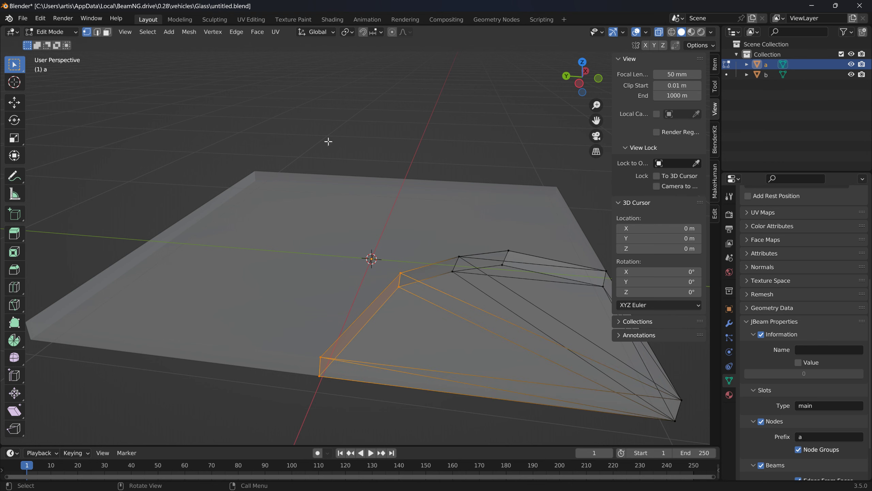
middle_click_drag(328, 141, 395, 205)
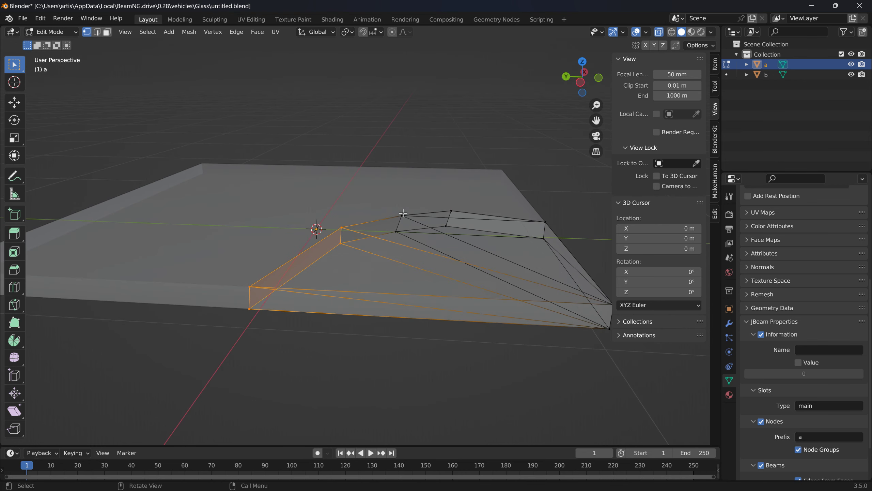
- Examine the corner vertices of mesh a in turn to see which nodes lack edges between them
left_click(402, 214)
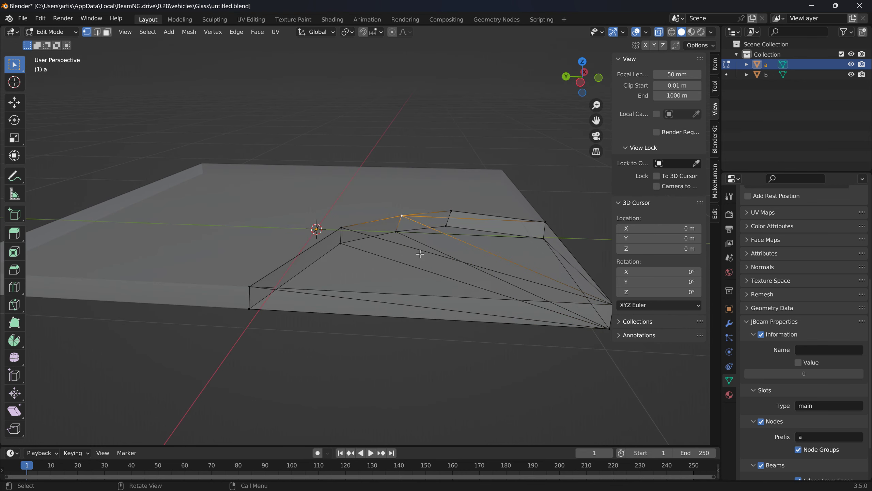
left_click(341, 229, "shift")
left_click(341, 229)
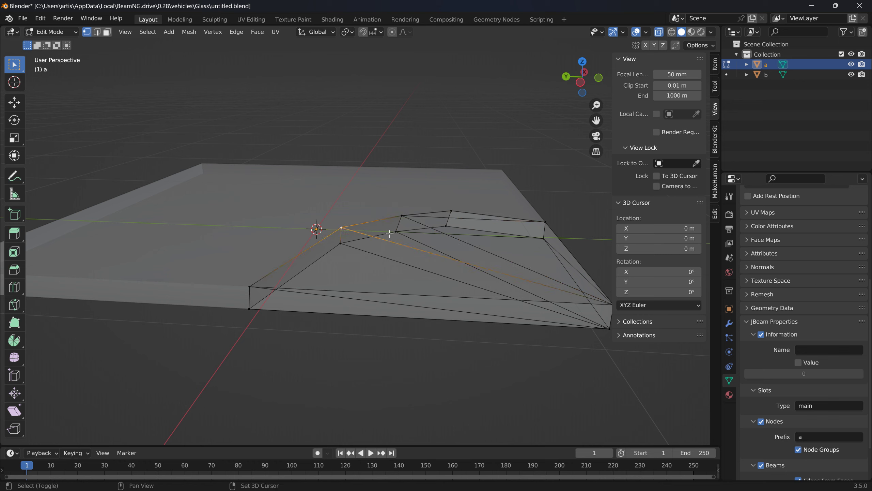
left_click(396, 232, "shift")
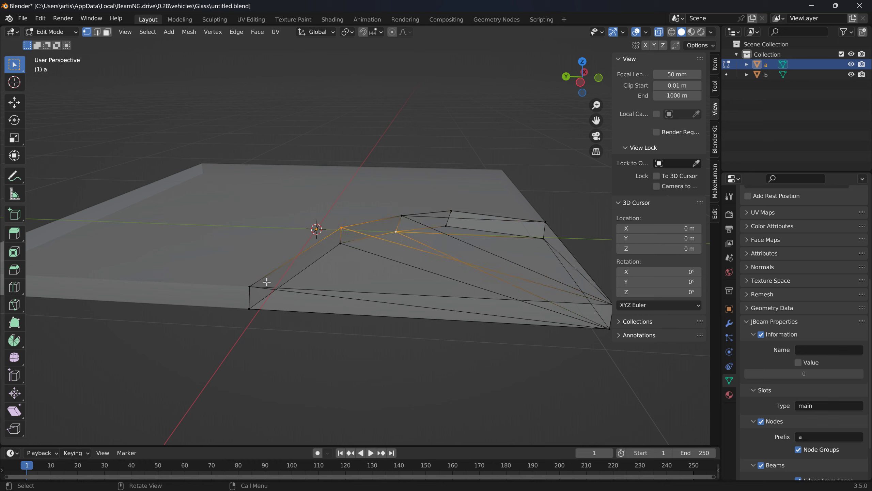
left_click(254, 290)
left_click(339, 243, "shift")
left_click(250, 286)
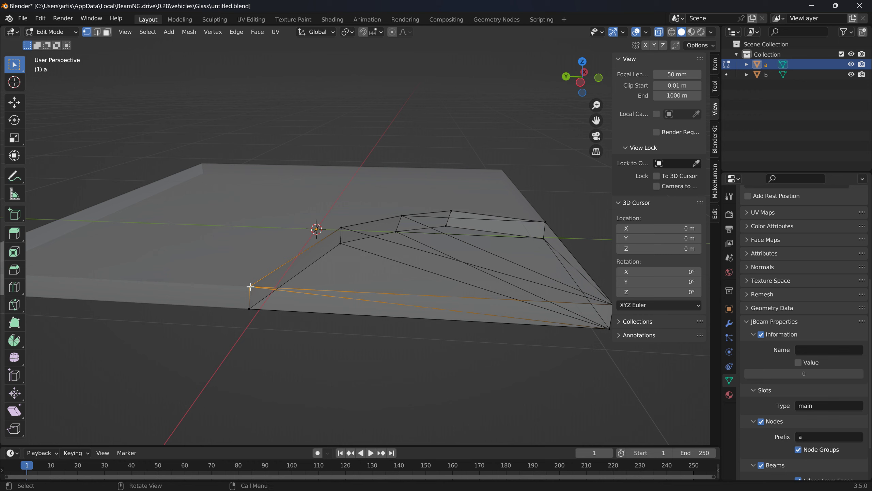
left_click(544, 238, "shift")
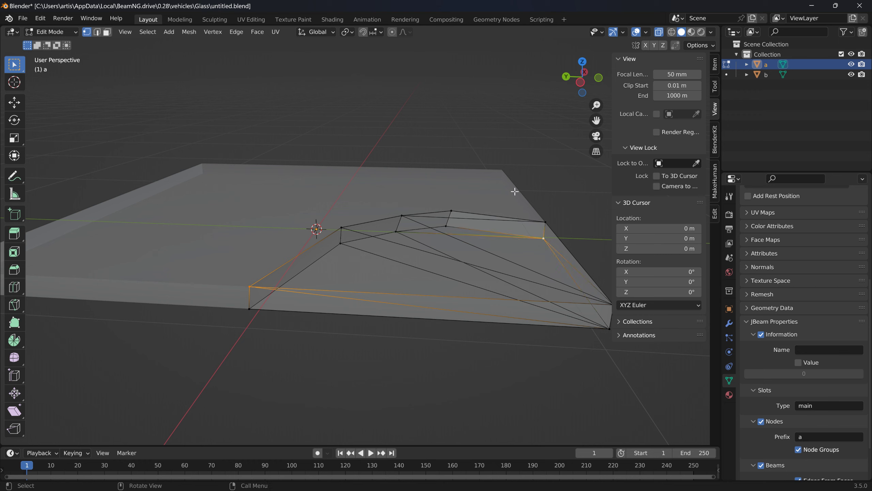
- Connect all linked vertices of mesh a with the JBeam NodesConnector and return to Object Mode
key("ctrl+l")
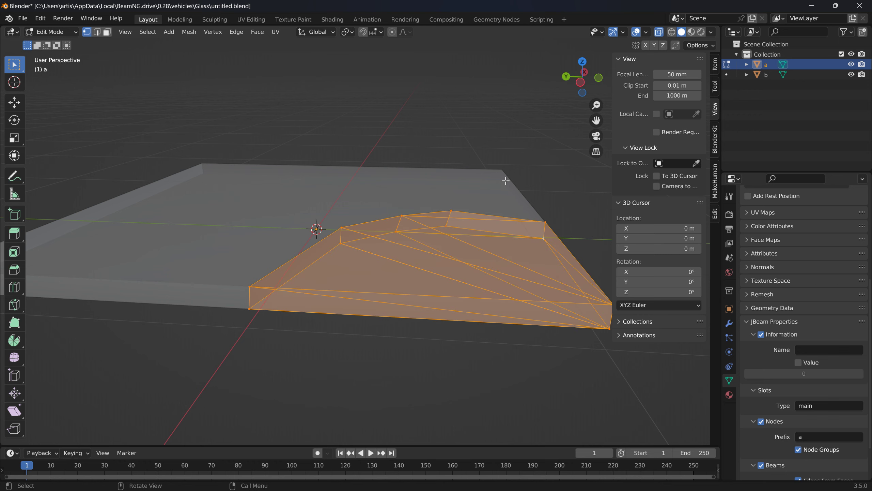
left_click(190, 32)
mouse_move(241, 305)
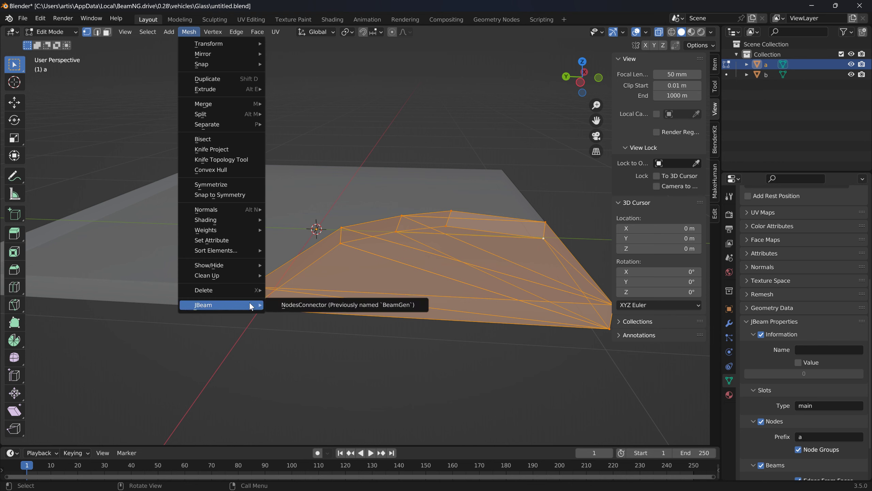
left_click(291, 304)
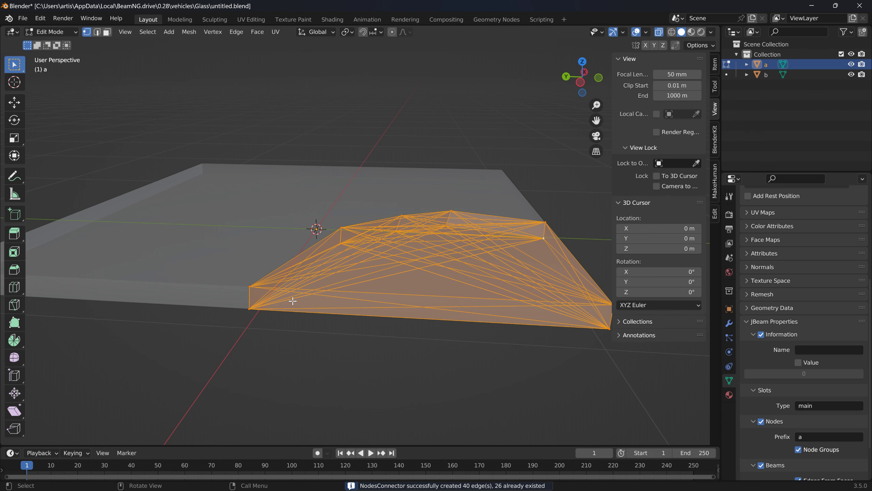
left_click(262, 237)
left_click(51, 32)
left_click(52, 43)
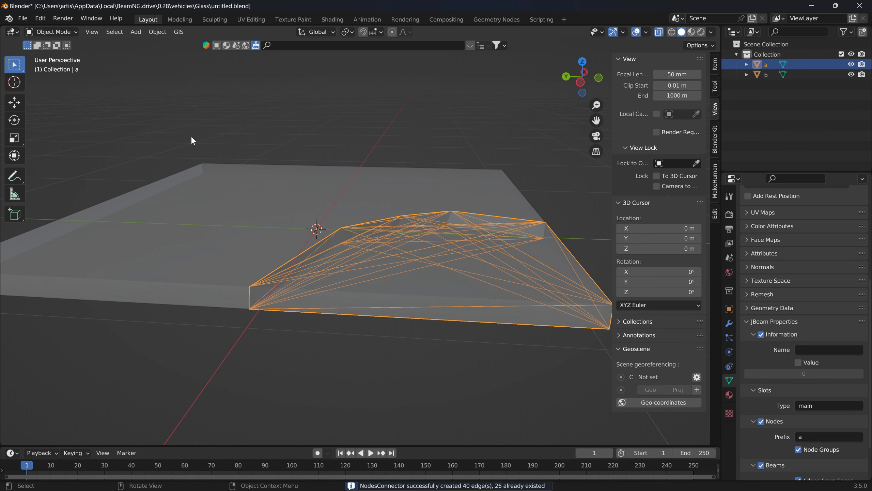
- Connect all vertices of mesh b with the JBeam NodesConnector and return to Object Mode
left_click(244, 166)
key("Tab")
key("l")
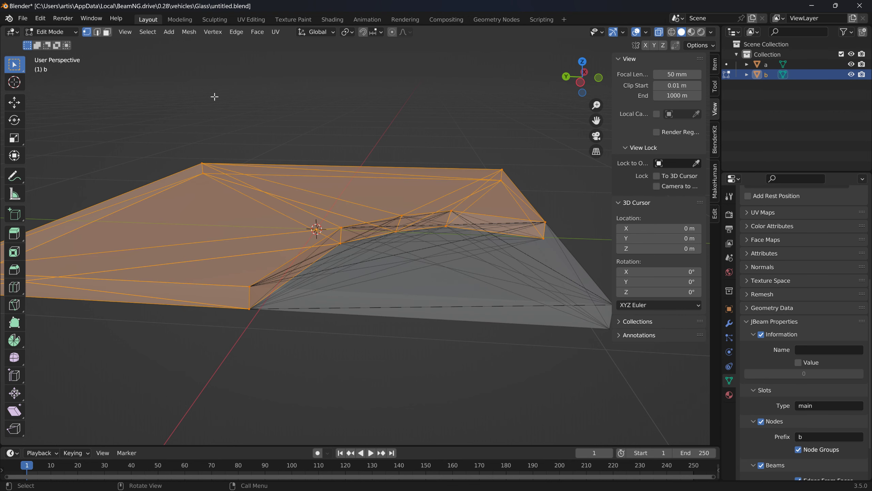
left_click(211, 33)
mouse_move(189, 32)
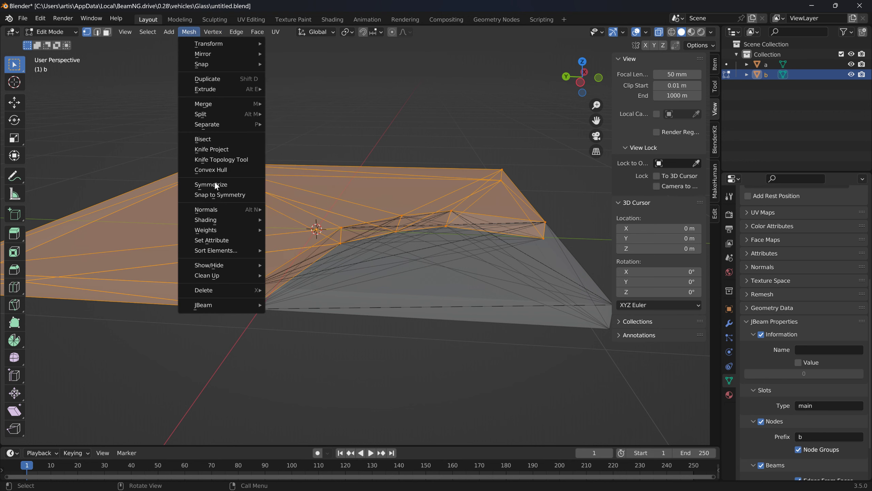
left_click(276, 306)
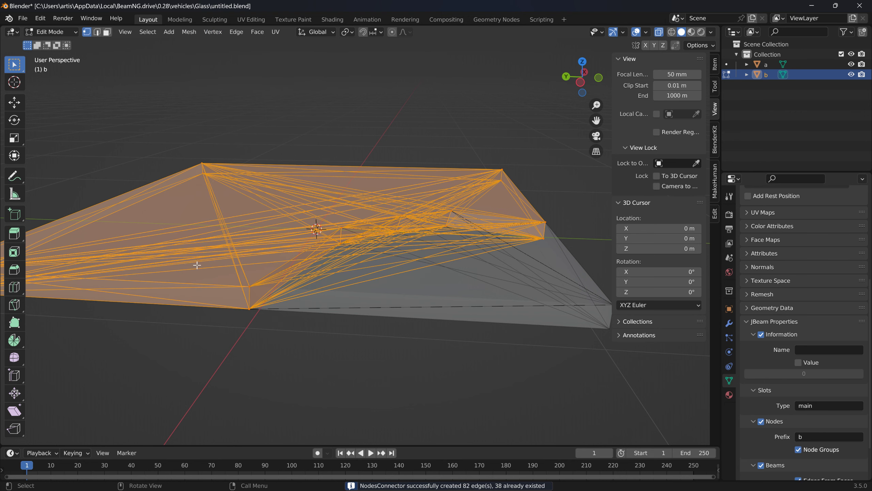
left_click(333, 164)
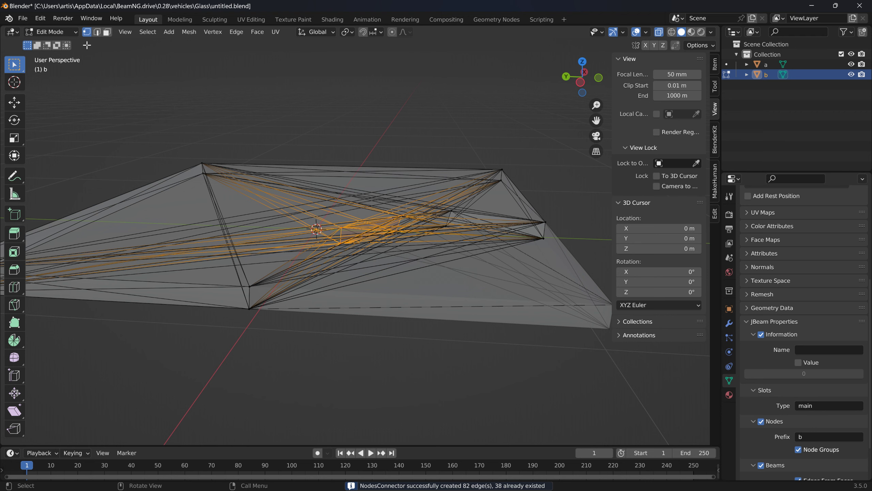
left_click(52, 32)
left_click(51, 43)
- Select both glass pieces, a and b, and export them as JBeam files
left_click_drag(482, 374, 197, 118)
left_click(23, 18)
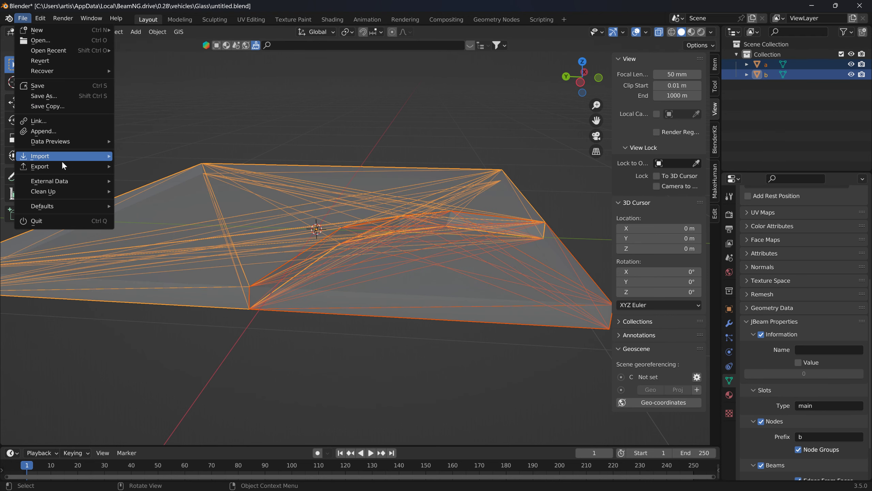
mouse_move(62, 166)
mouse_move(166, 298)
left_click(282, 299)
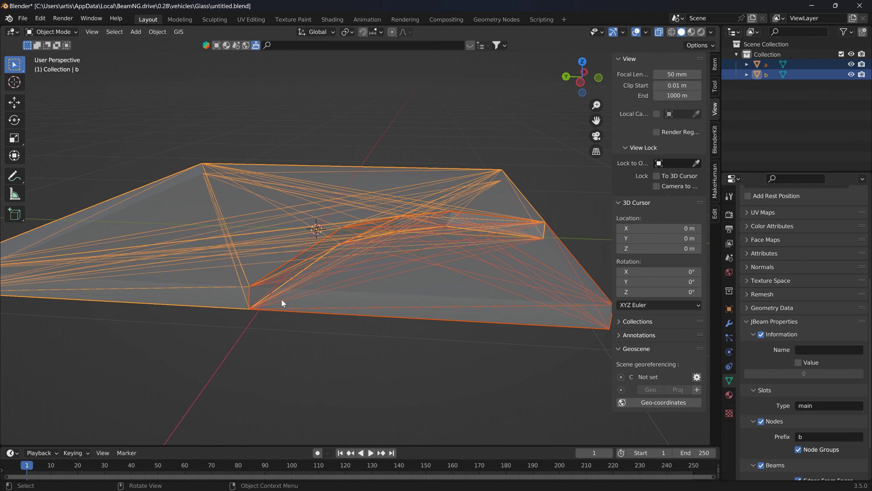
- Switch to the jbeam_exported folder and open the exported a.jbeam and b.jbeam files in Notepad++
key("alt+Tab")
key("alt+Tab")
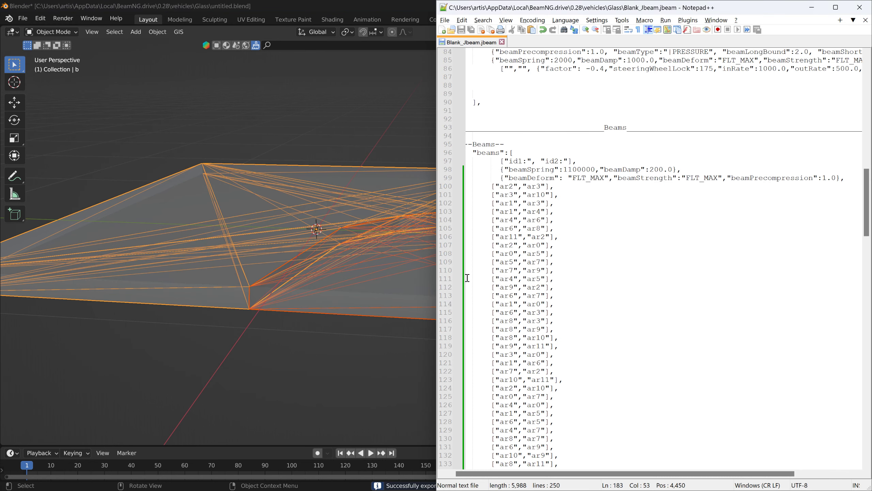
mouse_move(347, 478)
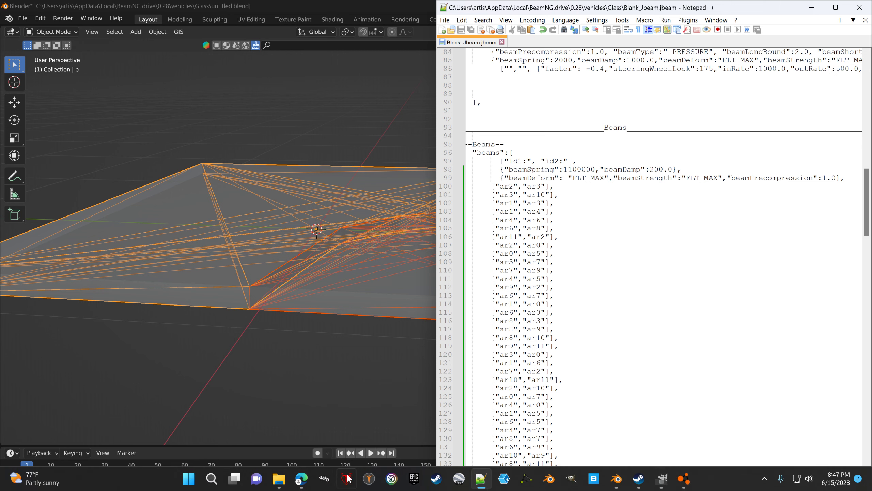
left_click(280, 481)
left_click(361, 394)
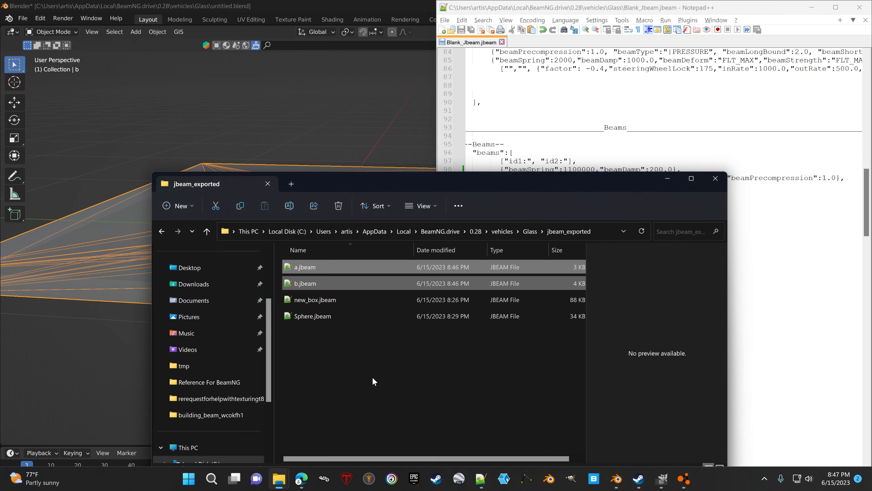
left_click(308, 268, "shift")
right_click(308, 268)
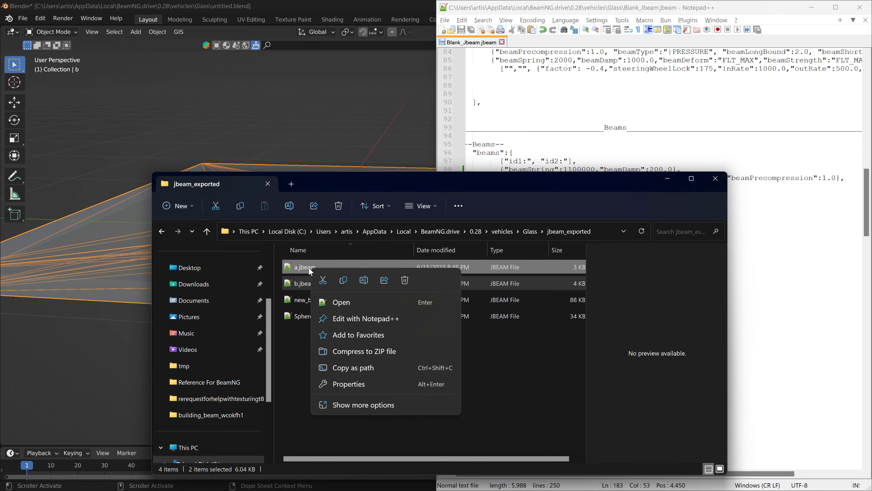
left_click(338, 303)
- Maximize the editor and move a.jbeam and b.jbeam into a second view beside Blank_Jbeam.jbeam
double_click(522, 13)
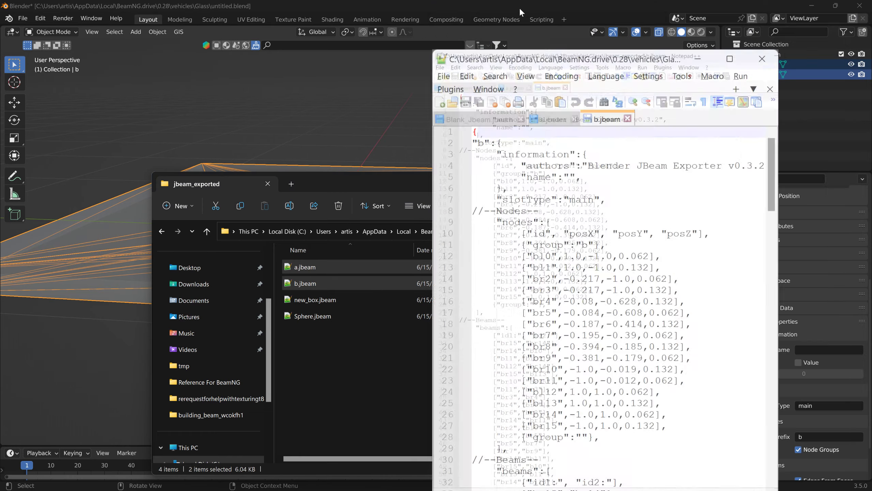
double_click(497, 109)
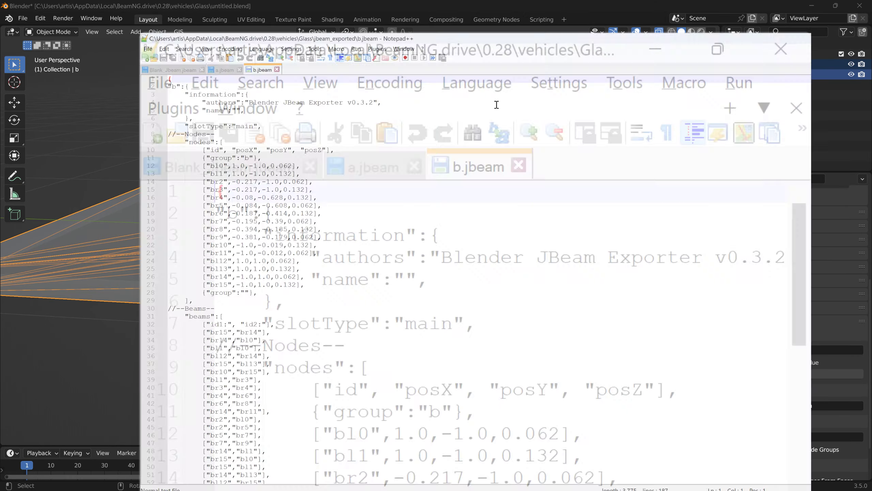
left_click_drag(47, 141, 209, 268)
left_click(89, 39)
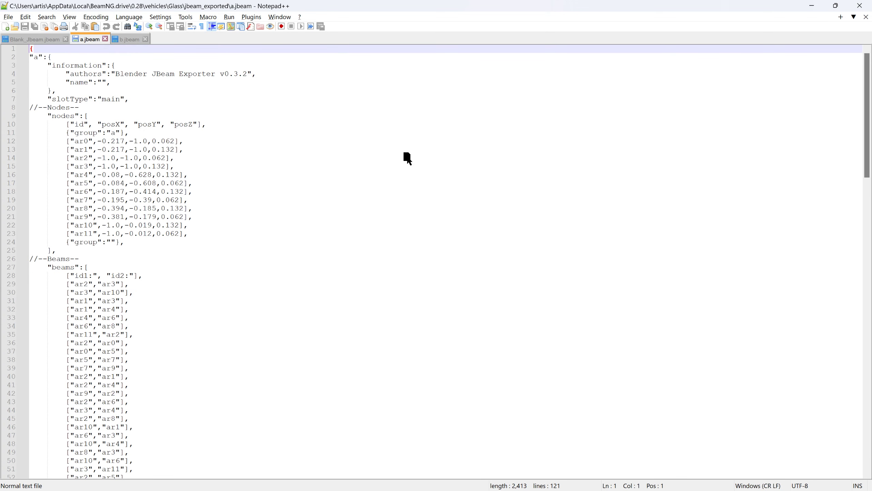
left_click_drag(408, 159, 495, 154)
left_click(507, 159)
left_click(97, 40)
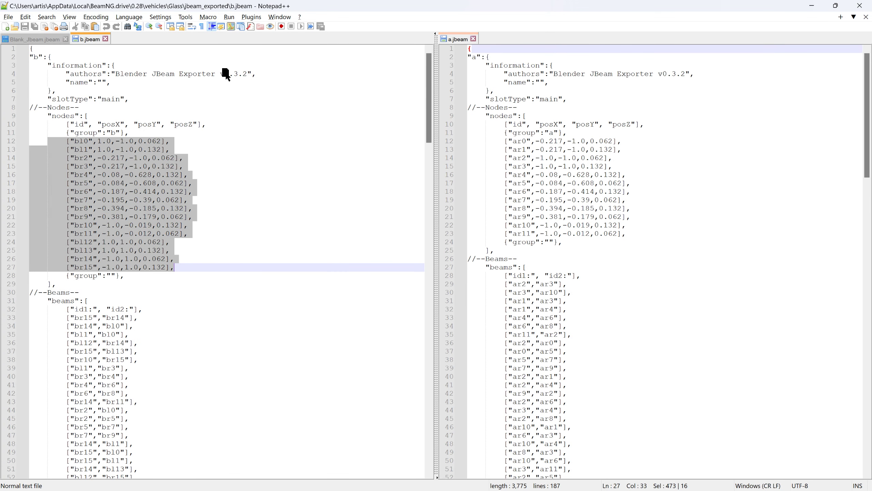
left_click_drag(707, 92, 706, 93)
scroll(257, 273, "down", 4)
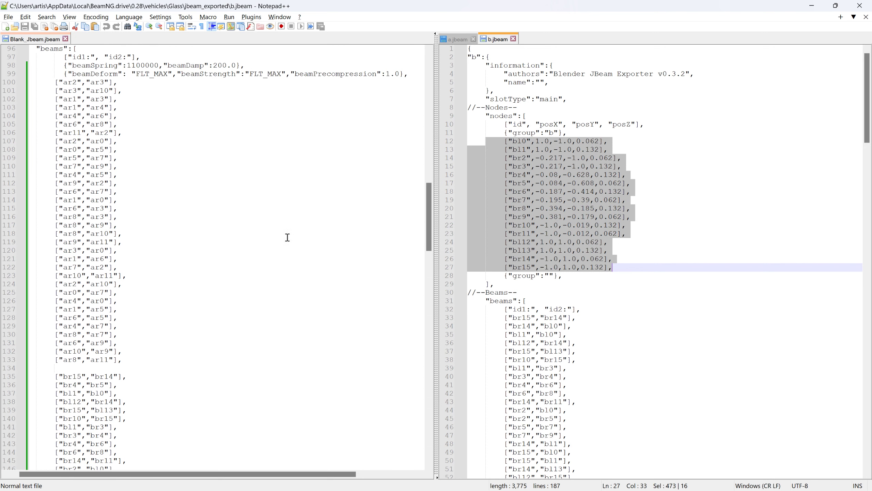
- Delete the old beam rows of both glass pieces under the FLT_MAX beam strength properties in Blank_Jbeam.jbeam
left_click_drag(43, 85, 201, 486)
left_click_drag(208, 372, 208, 325)
key("Delete")
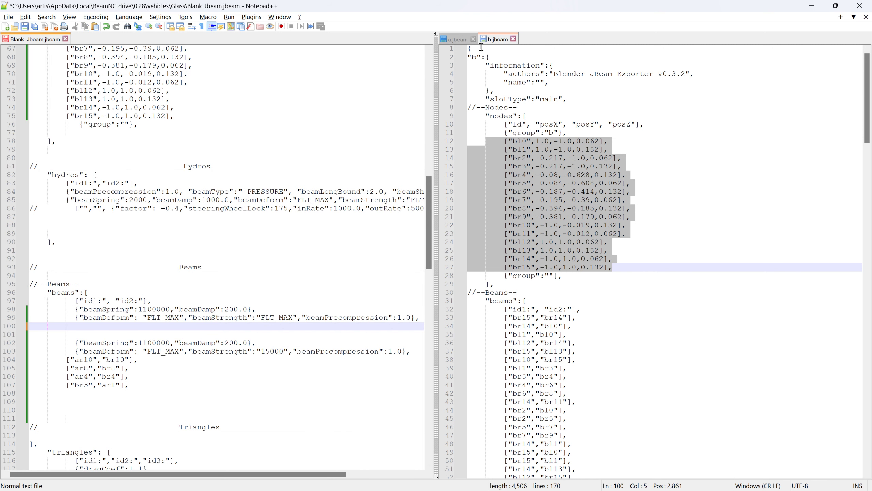
- Copy all beam rows from a.jbeam into the emptied place in Blank_Jbeam.jbeam and add blank lines after them
left_click(455, 40)
left_click_drag(478, 282, 614, 242)
left_click_drag(545, 176, 36, 330)
scroll(107, 347, "down", 20)
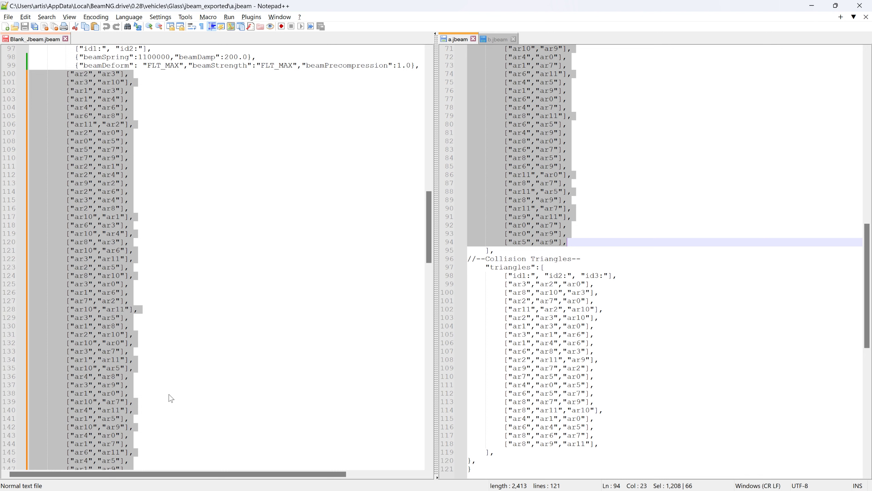
left_click(154, 371)
key("Return")
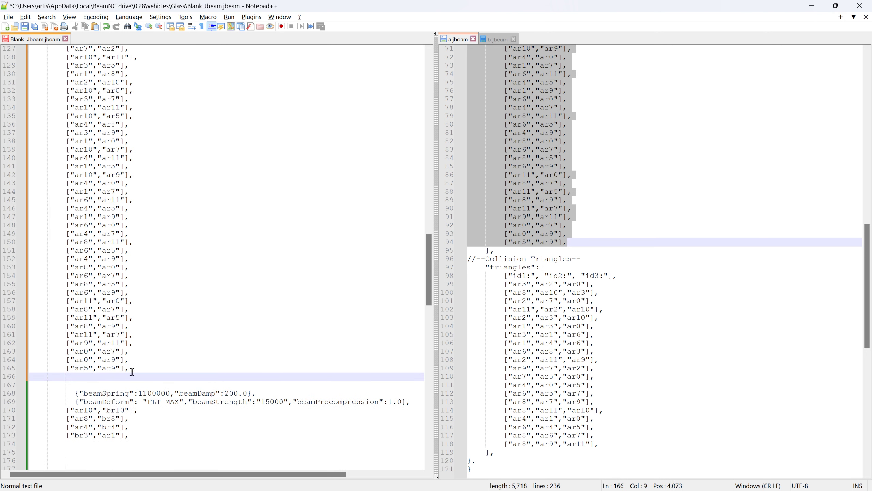
key("Return")
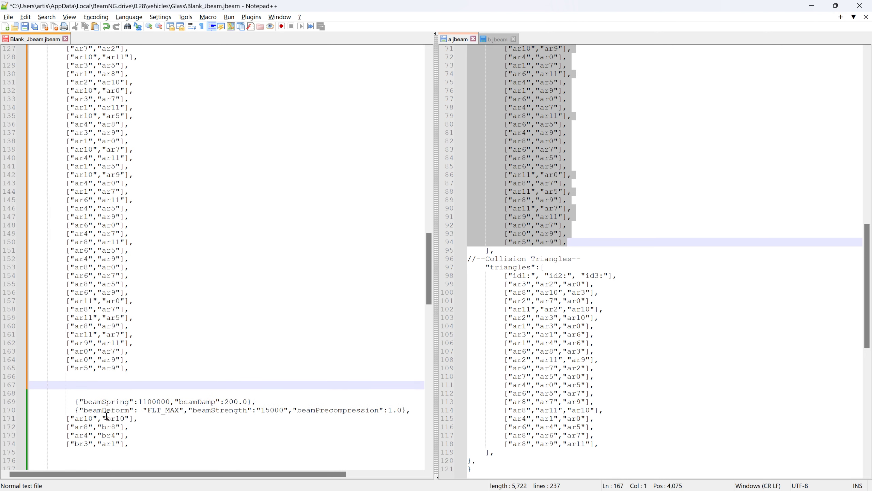
- Copy all beam rows from b.jbeam below the a beams in Blank_Jbeam.jbeam and save the file
left_click(498, 40)
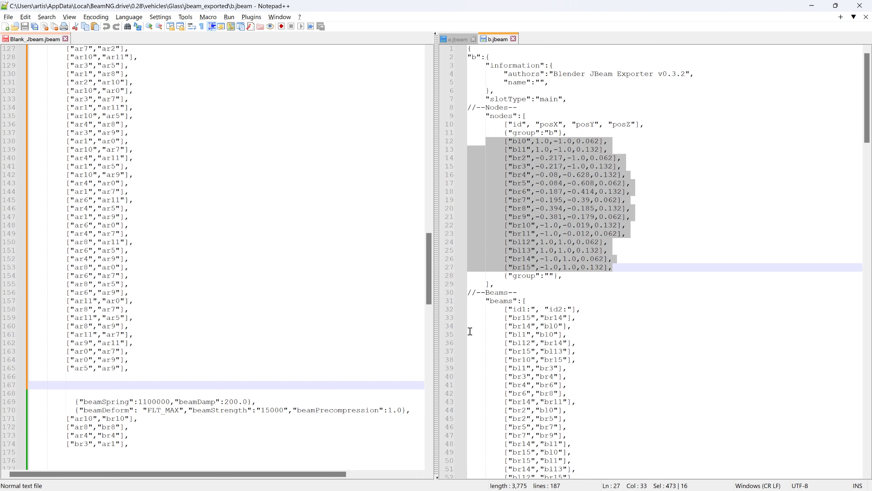
left_click_drag(472, 320, 598, 174)
left_click_drag(525, 150, 28, 387)
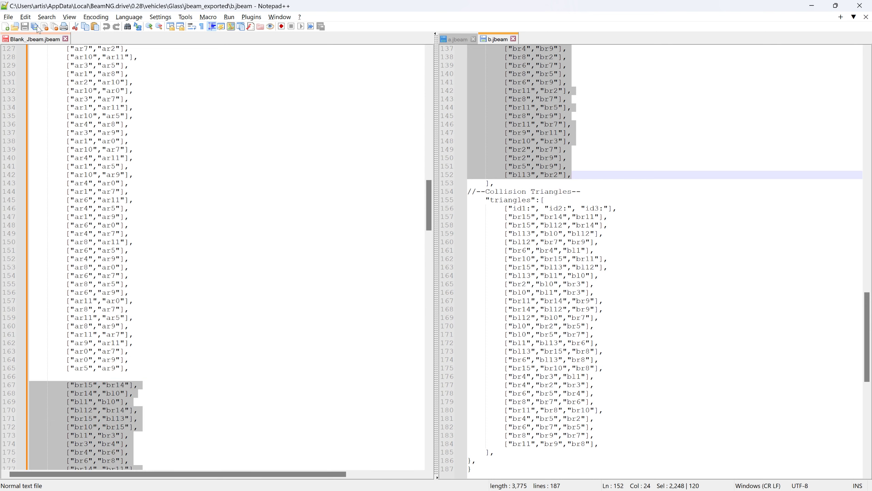
left_click(32, 38)
left_click(27, 29)
- Switch to BeamNG.drive, reload the glass vehicle, and open and close the world editor
key("alt+Tab")
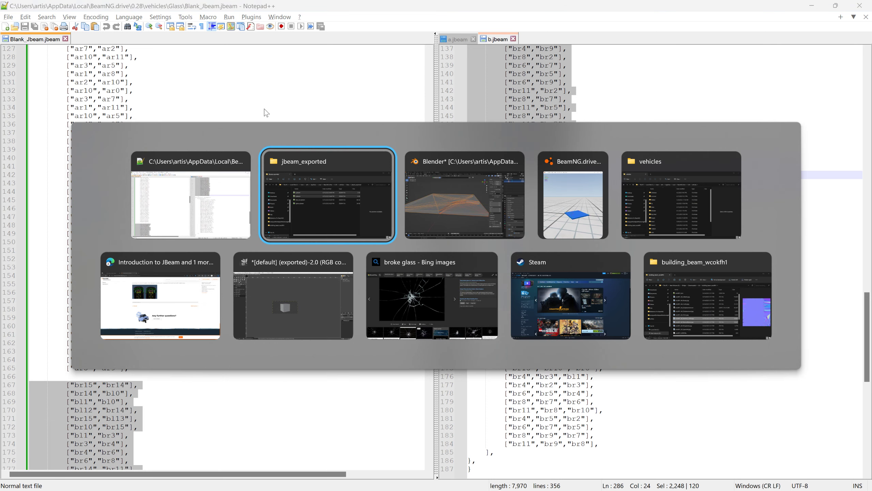
key("alt+Tab")
key("alt+Tab")
key("ctrl+r")
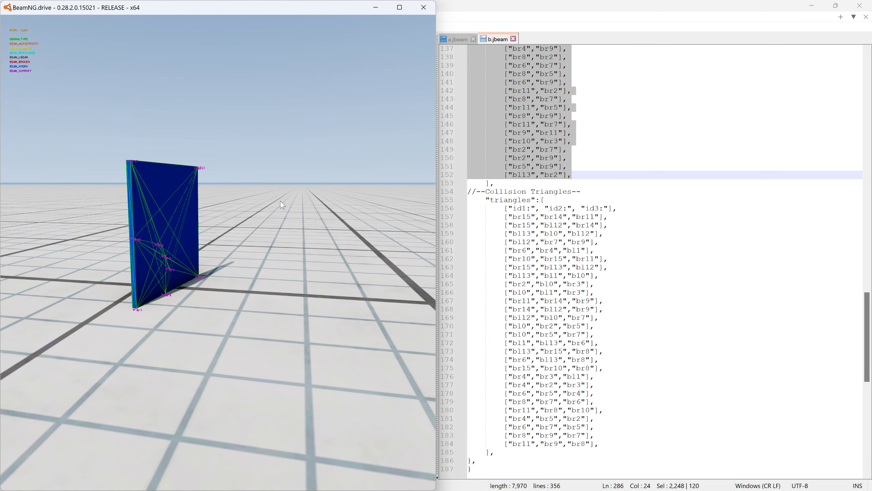
key("F11")
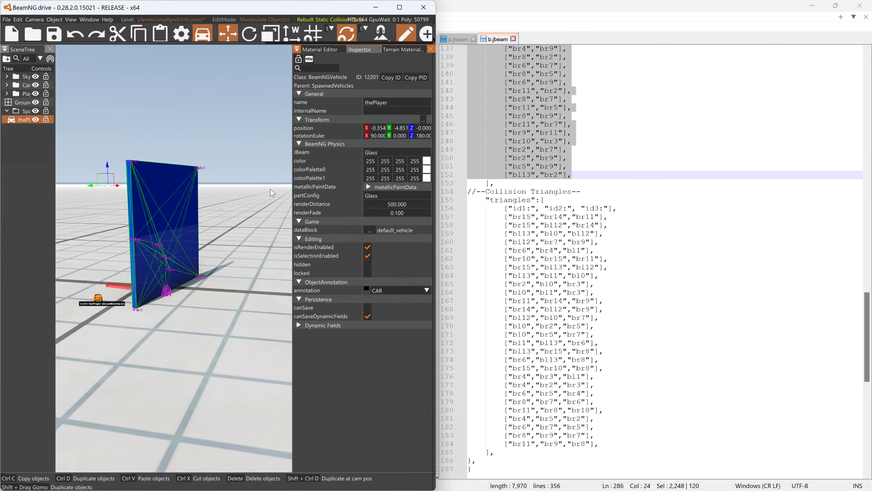
key("F11")
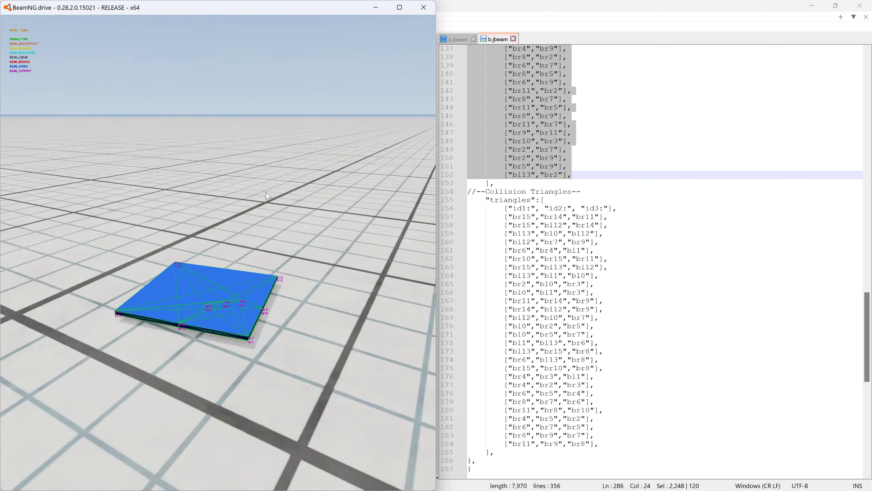
- Pull the glass panel by its corner nodes to test its stiffness and how the pieces break apart
key("ctrl")
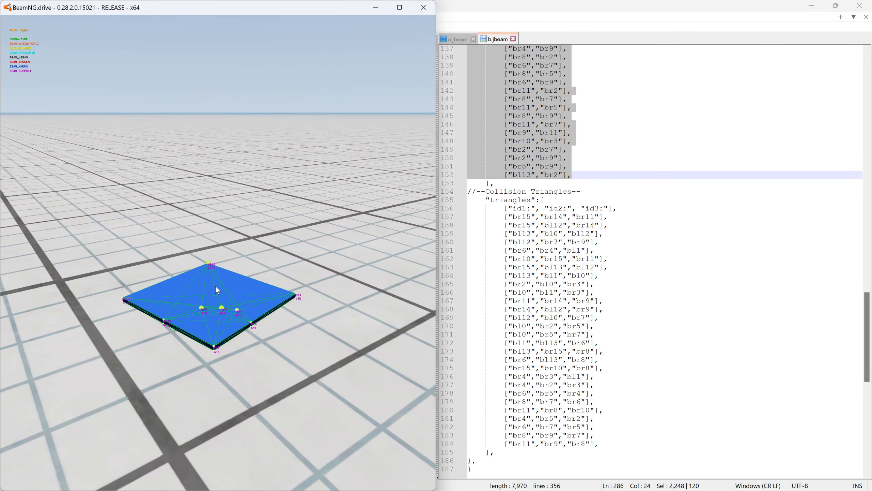
left_click_drag(297, 295, 253, 157, "ctrl")
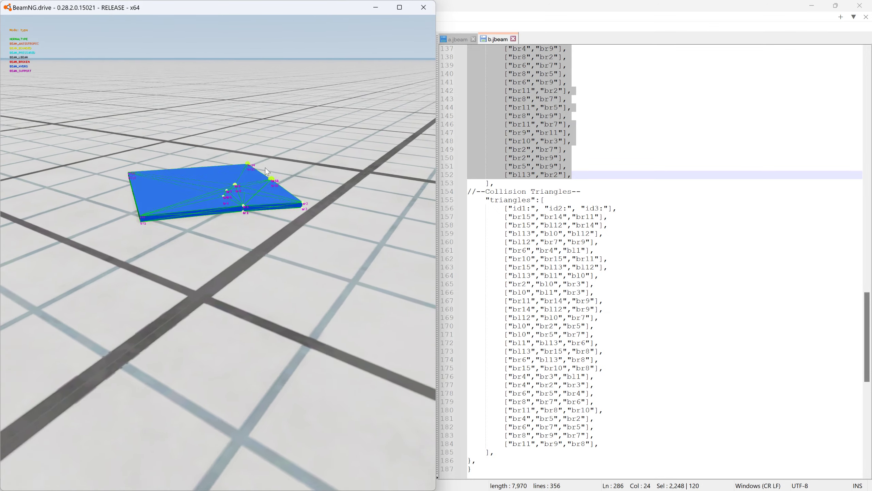
left_click_drag(297, 204, 247, 61, "ctrl")
- Switch to Blank_Jbeam.jbeam, set the first beam group's beamDamp to 500.0 and save the file
key("alt+Tab")
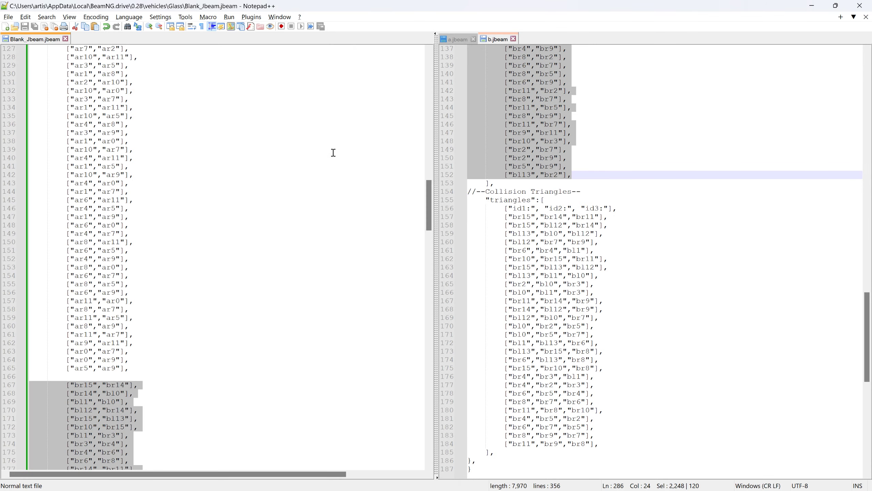
left_click_drag(432, 197, 442, 134)
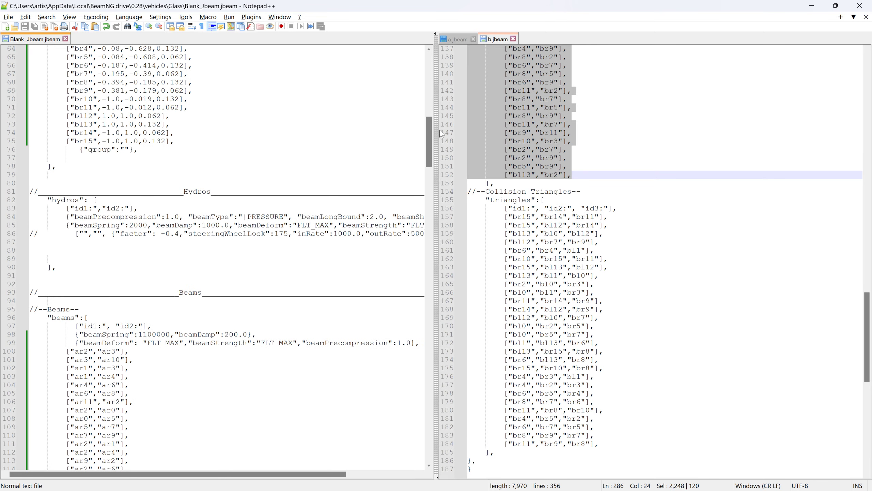
left_click(230, 334)
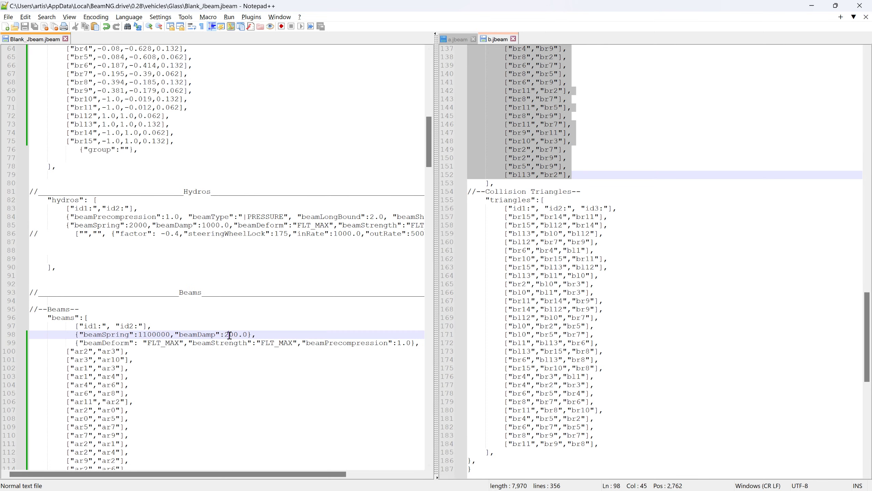
left_click_drag(227, 335, 229, 335)
type("5")
mouse_move(429, 131)
left_mouse_down()
mouse_move(443, 89)
mouse_move(443, 132)
left_mouse_up()
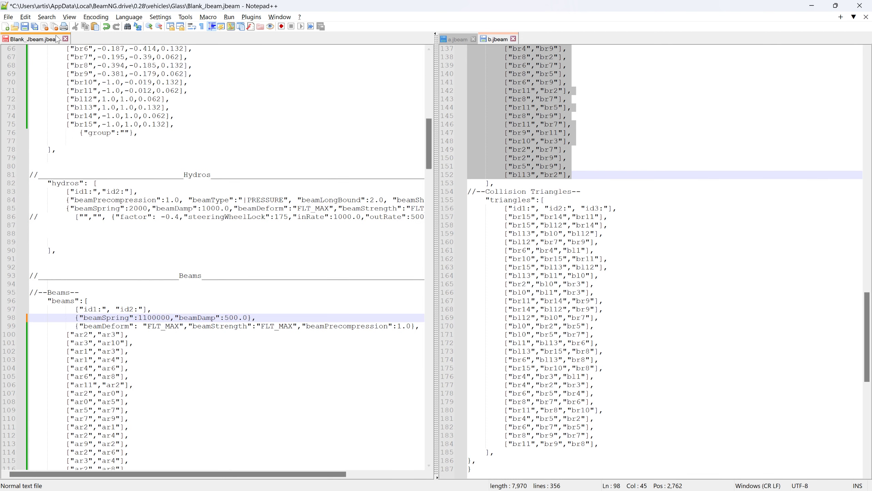
left_click(25, 27)
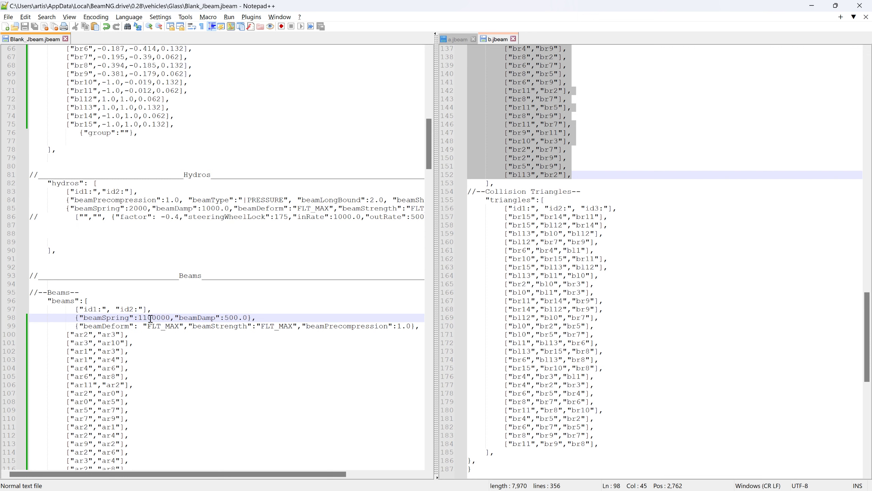
left_click_drag(148, 328, 178, 326)
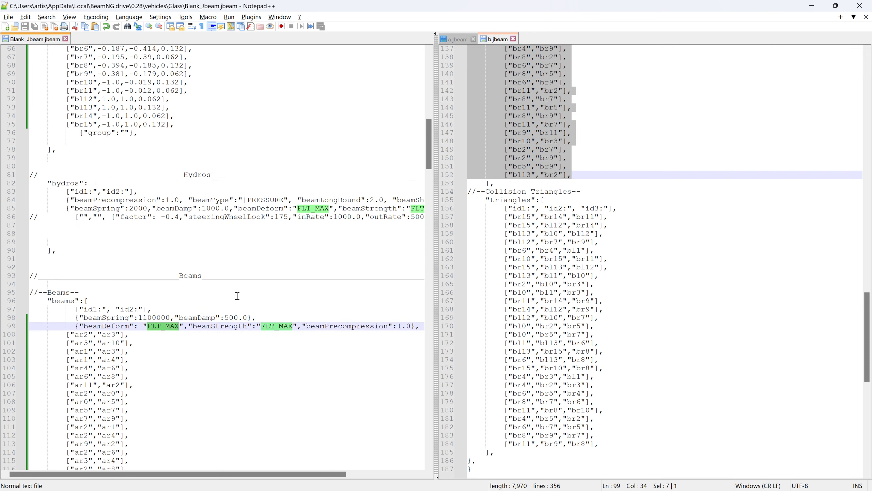
left_click(246, 285)
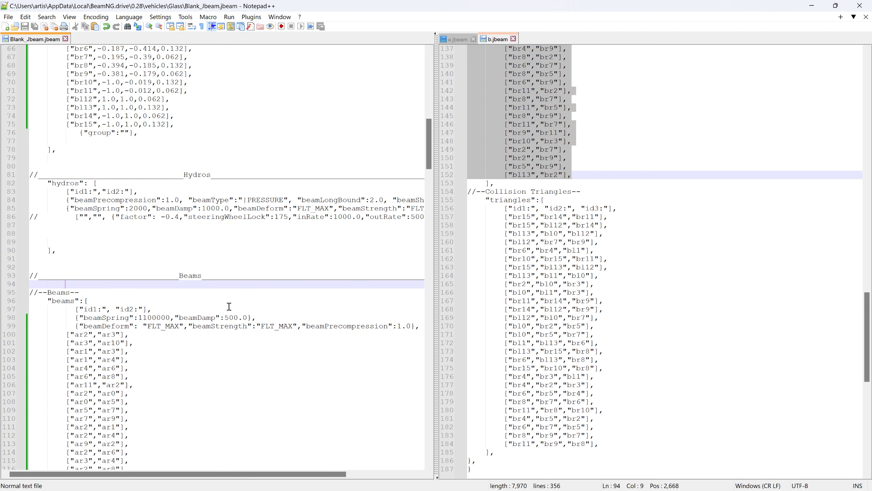
left_click_drag(227, 318, 244, 318)
- Switch to BeamNG.drive and reload the glass panel with the changed beam damping
key("alt+Tab")
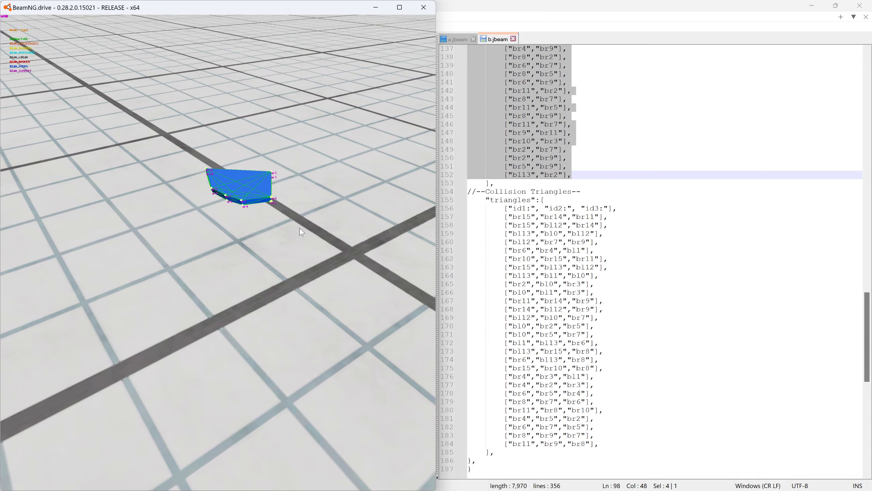
key("ctrl+r")
right_click_drag(297, 233, 298, 228)
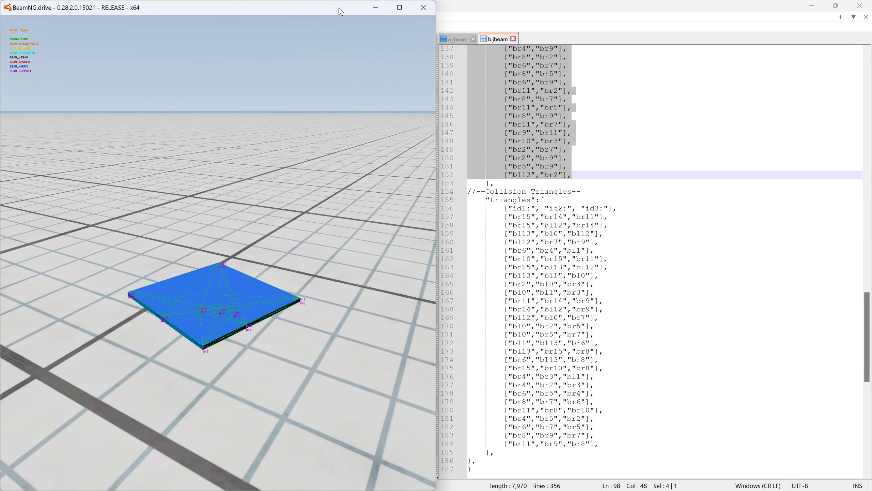
- Arrange the BeamNG.drive and Notepad++ windows side by side, giving the game the wider share
left_click_drag(438, 34, 632, 34)
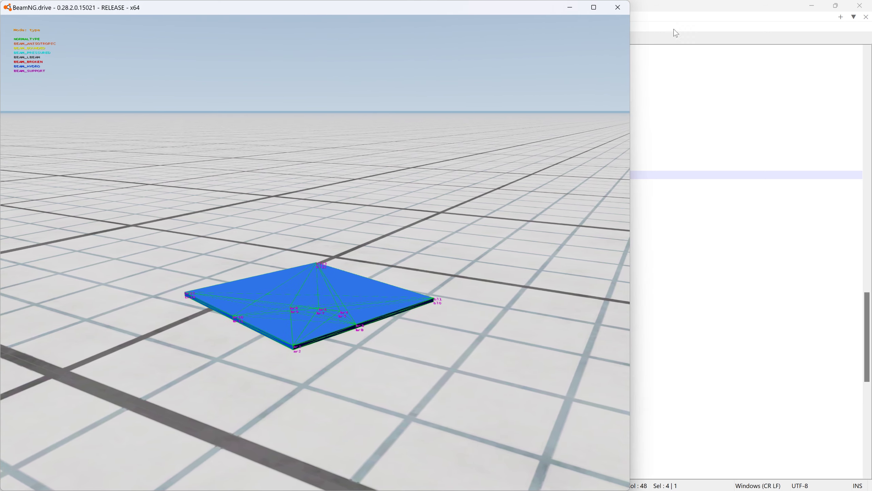
left_click_drag(666, 5, 422, 34)
left_click(701, 52)
left_click(701, 52)
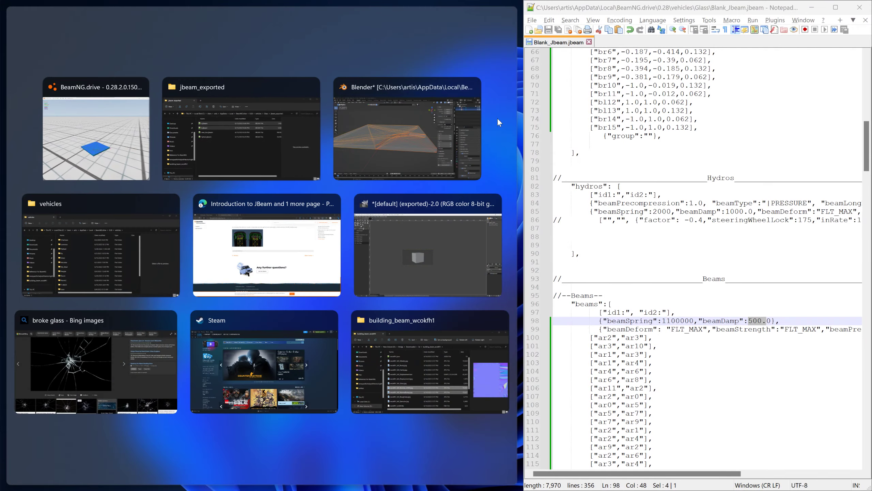
left_click(97, 137)
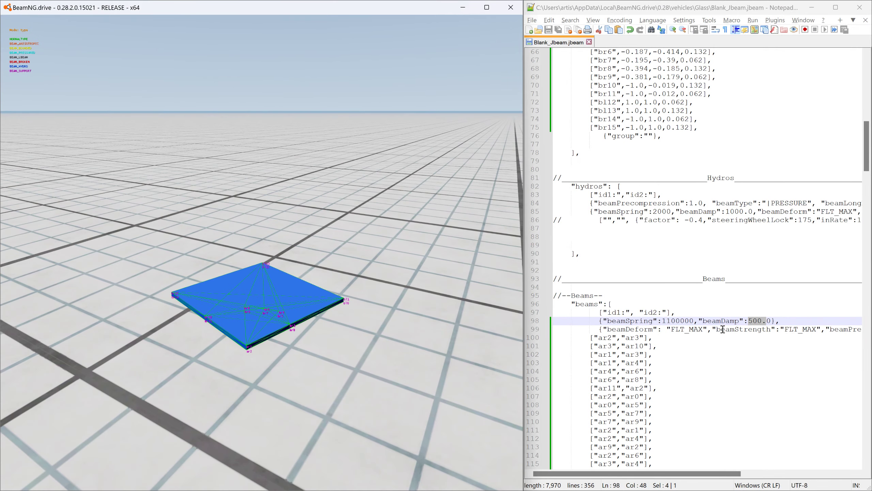
- Set the first beam group's beamDamp to 1500.0 in Blank_Jbeam.jbeam, save it and return to BeamNG.drive
left_click(753, 316)
left_click(749, 321)
type("1")
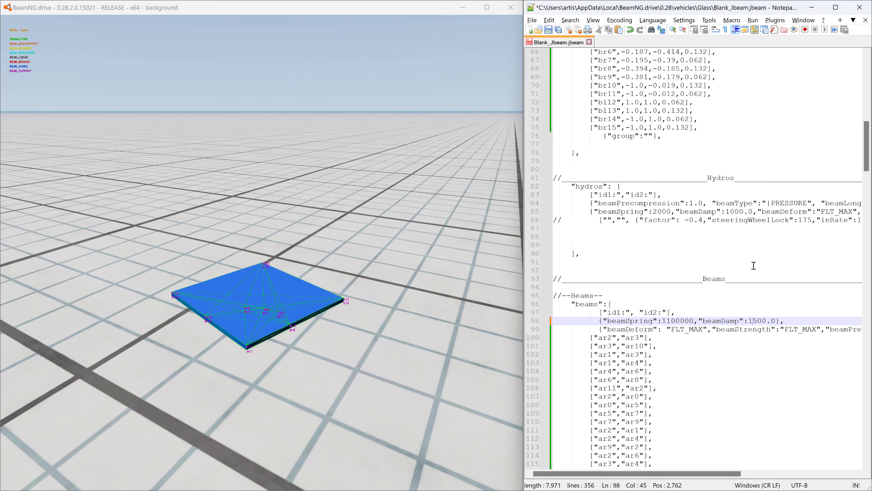
left_click(548, 30)
left_click(365, 8)
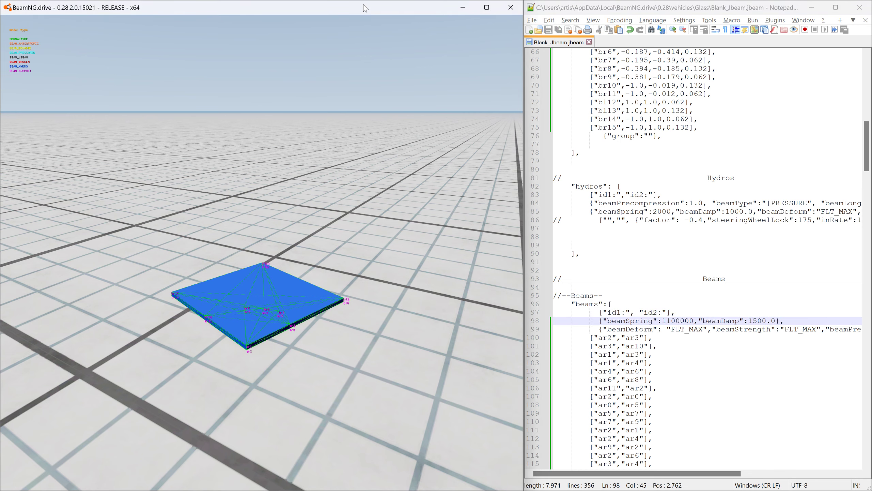
- Reload the glass panel with the 1500.0 beam damping and pull on it to test its stiffness
key("ctrl+r")
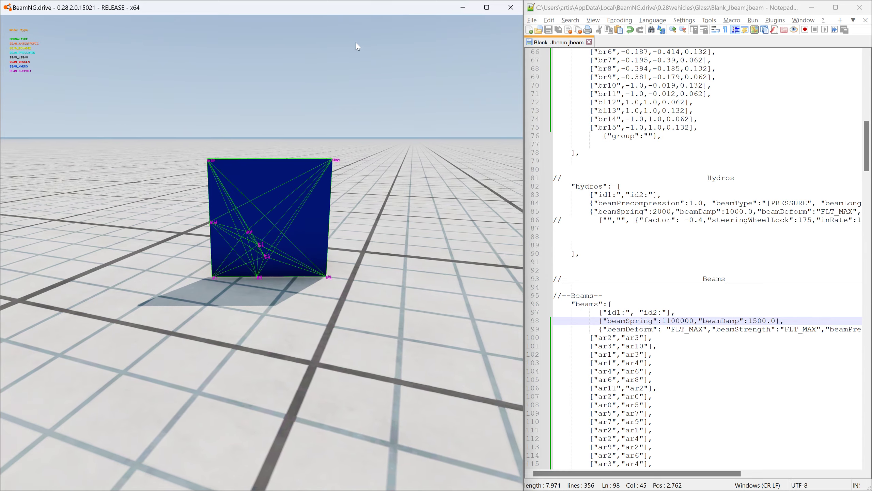
key("j")
key("j")
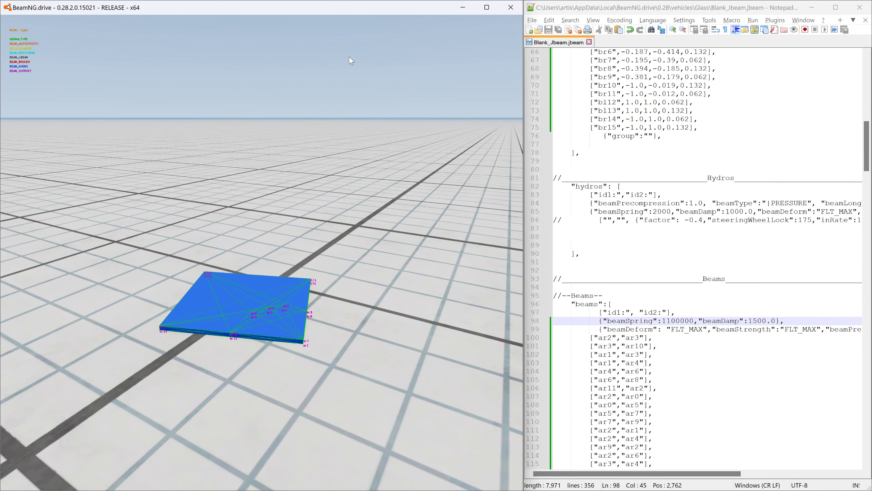
key("r")
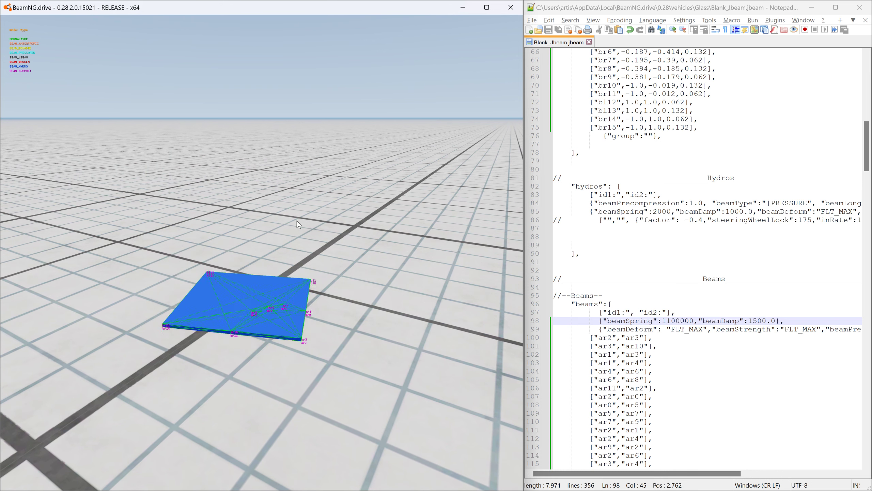
left_click_drag(306, 329, 292, 199, "ctrl")
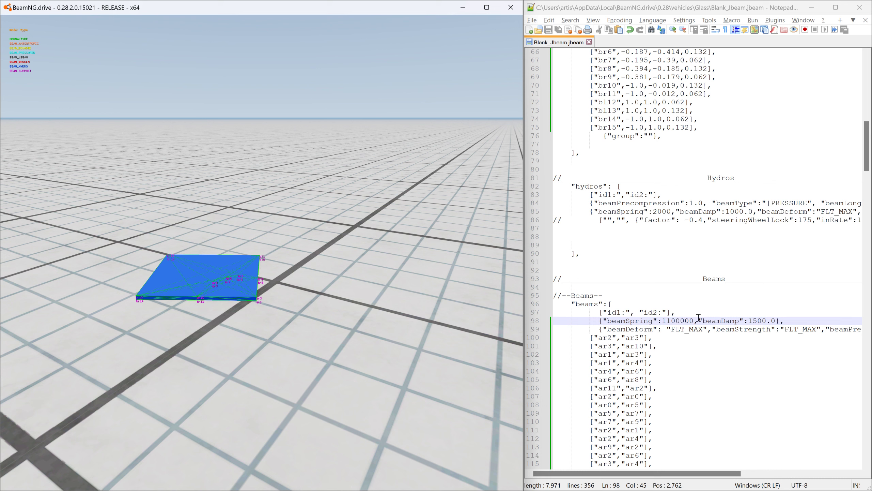
- Set the first beam group's beamSpring to 5100000 in Blank_Jbeam.jbeam, save it and return to BeamNG.drive
left_click(667, 321)
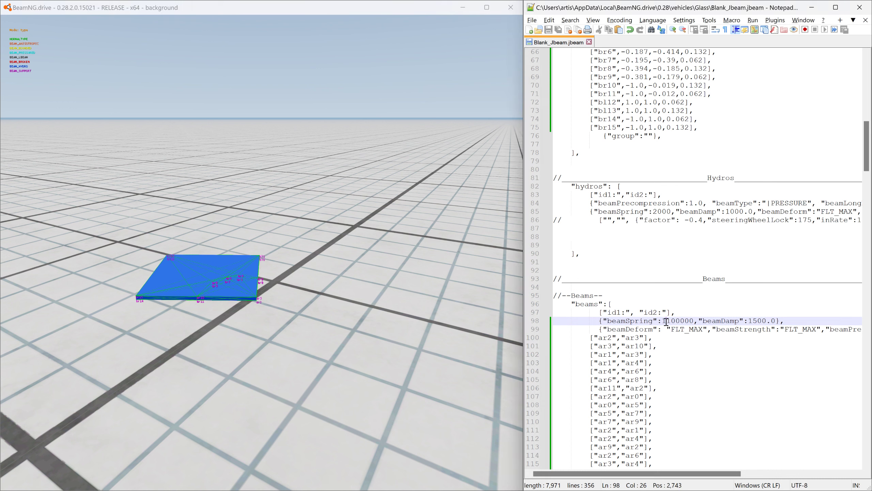
left_click_drag(666, 321, 663, 321)
type("5")
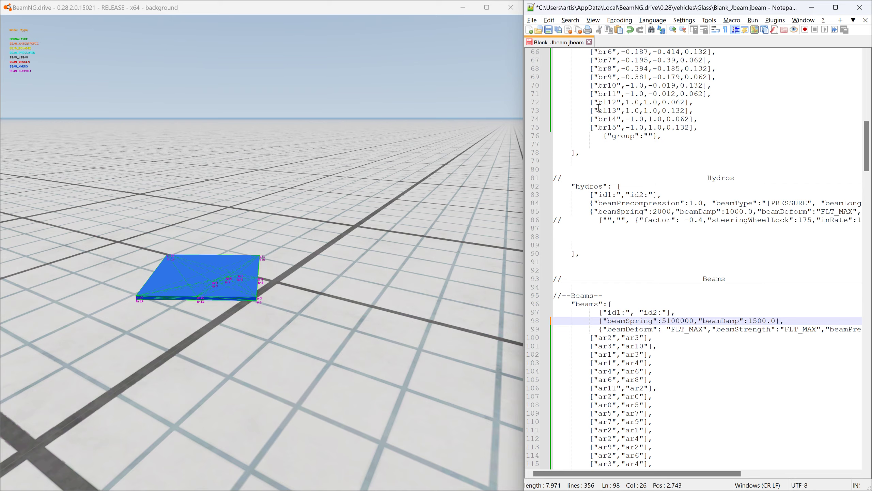
left_click(550, 31)
left_click(381, 13)
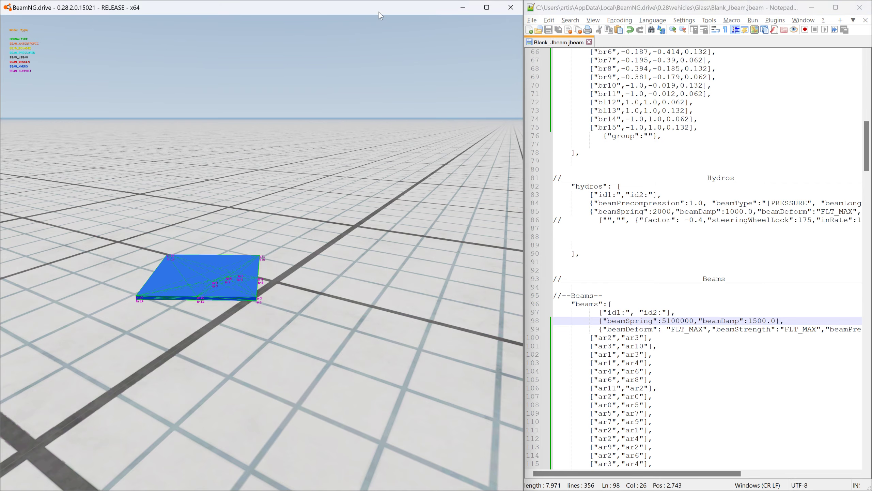
- Reload the glass panel with the stiffer beam spring, pull it around by its nodes to test it, and reload it again
key("ctrl+r")
right_click_drag(354, 45, 347, 75)
left_click_drag(178, 281, 277, 100, "ctrl")
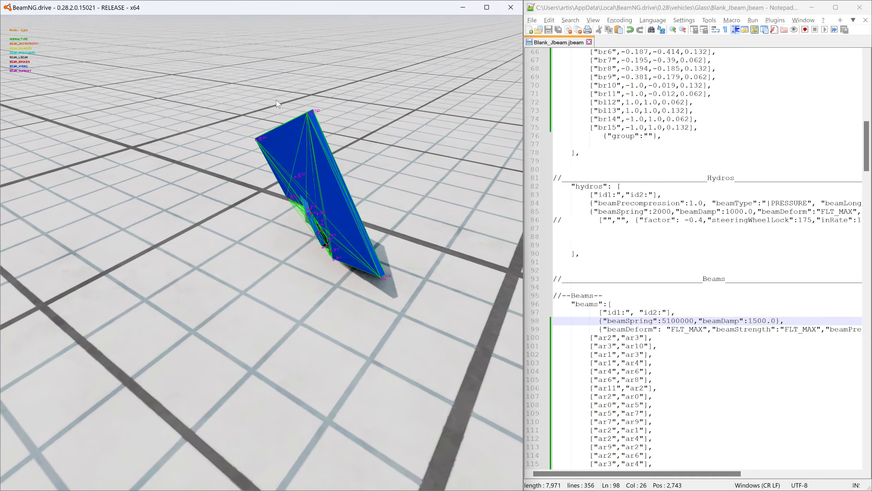
key("ctrl+r")
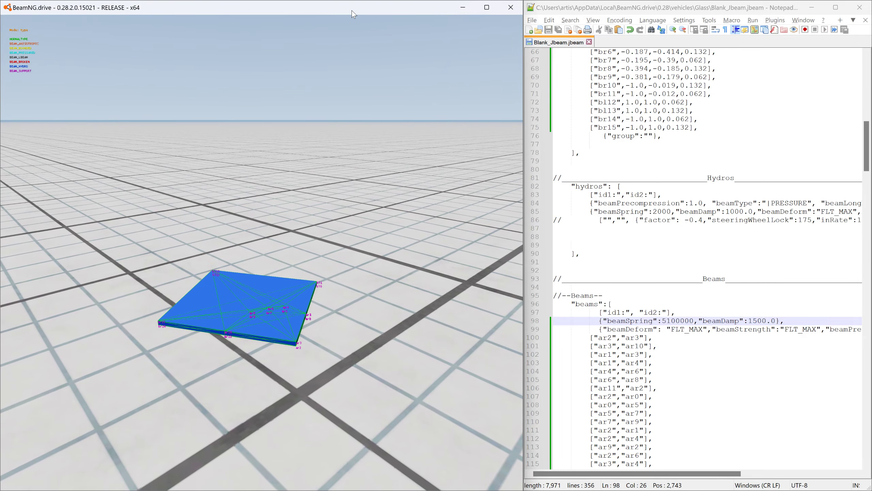
- Maximize the BeamNG.drive window and capture a screenshot of it
left_click_drag(352, 9, 353, 7)
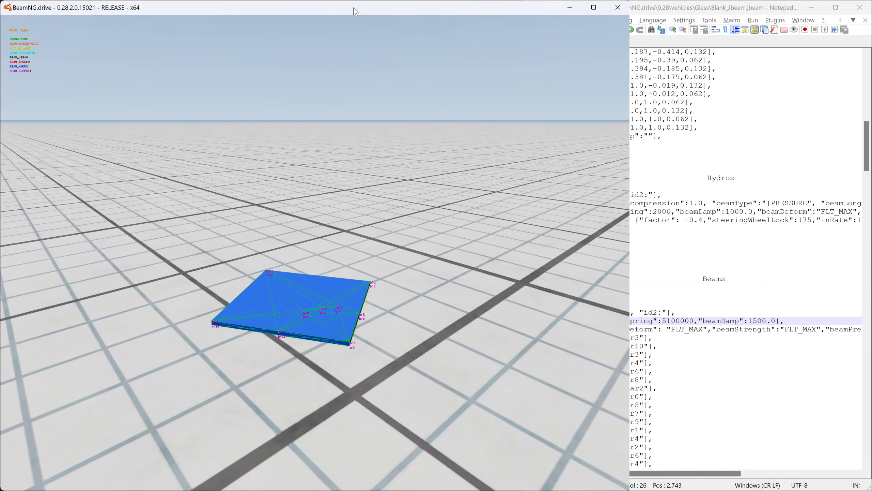
double_click(372, 12)
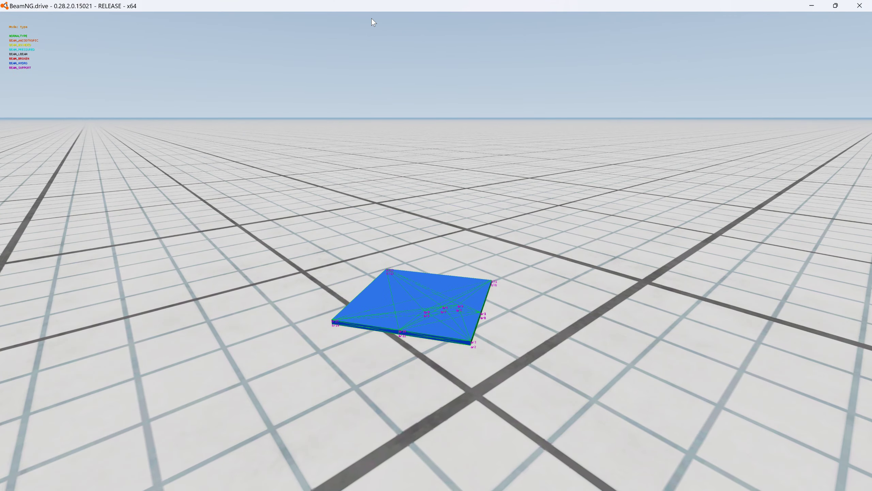
key("shift+super+s")
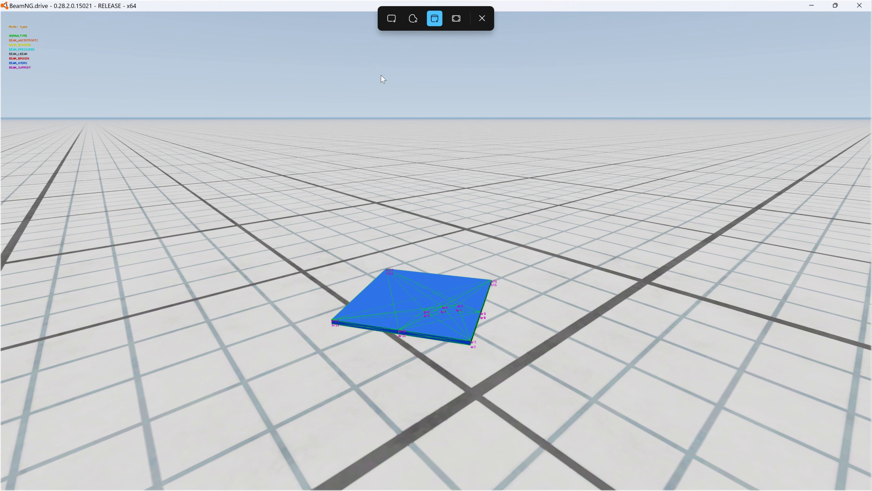
left_click(441, 115)
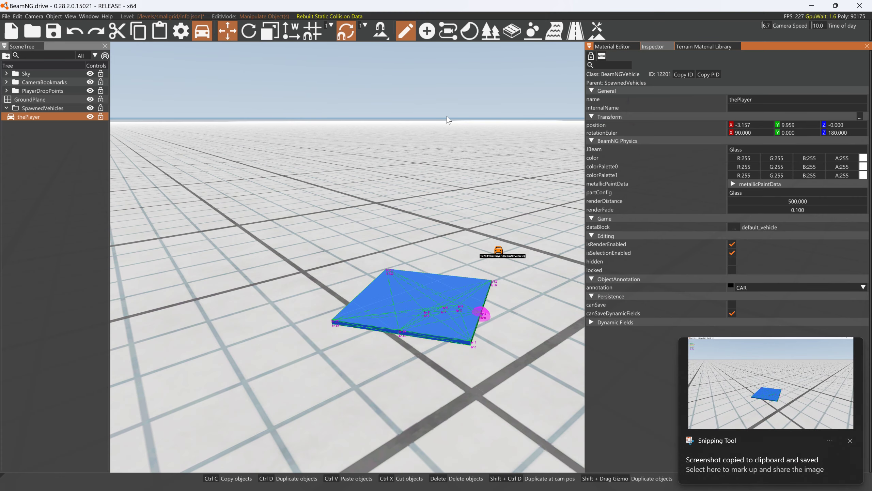
- Load the glass panel's new_box material in the Material Editor, expand its lighting properties and dismiss the screenshot notification
left_click(628, 47)
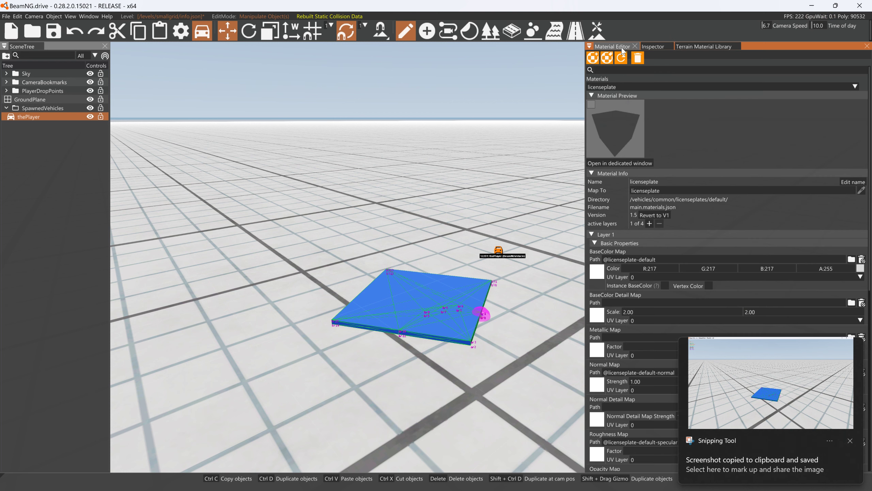
left_click(662, 86)
left_click(630, 99)
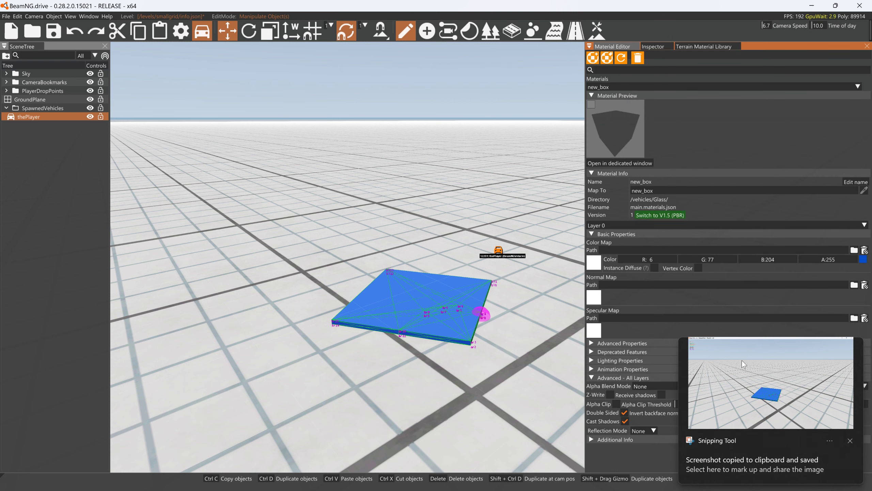
left_click(602, 359)
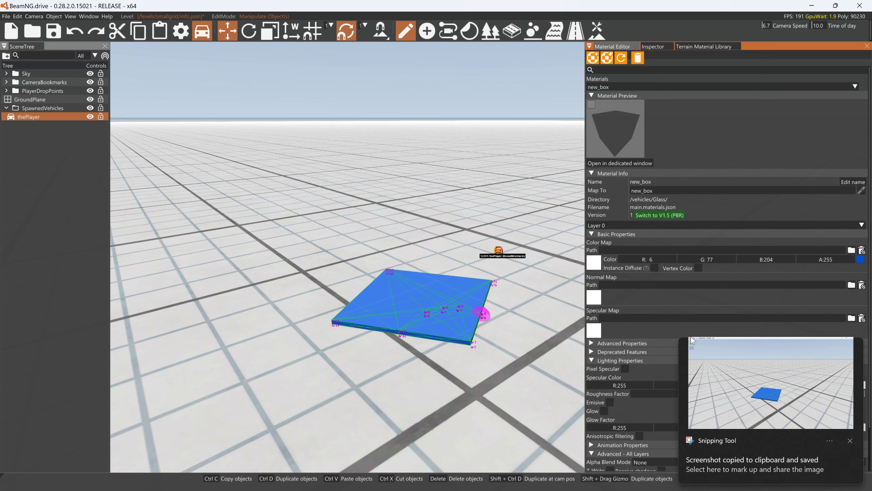
left_click(850, 441)
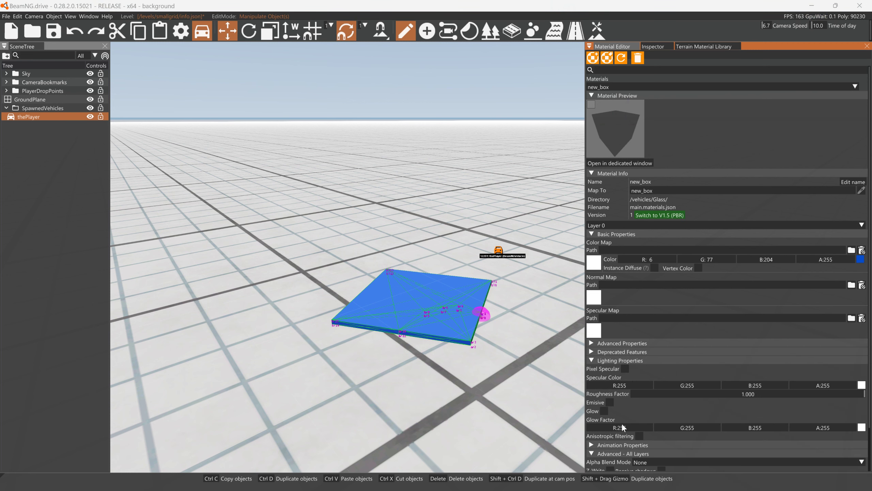
- Set the new_box material's alpha blend mode to LerpAlpha and deselect the panel
scroll(746, 411, "down", 3)
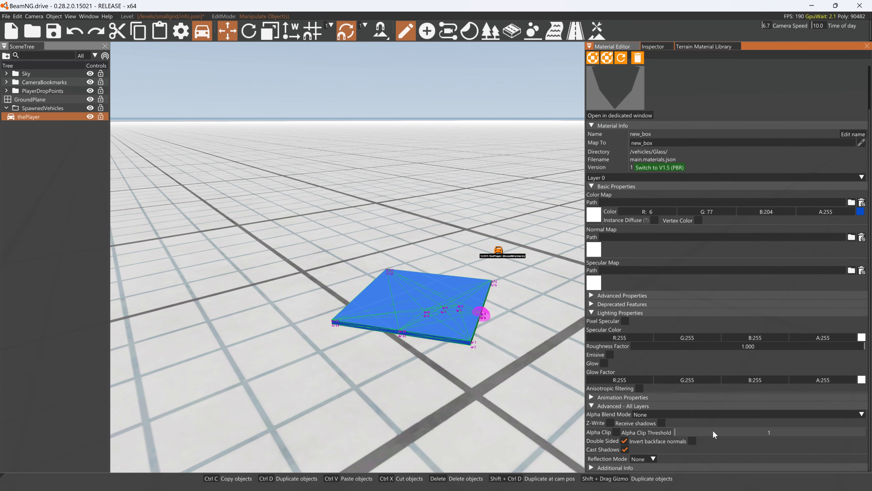
left_click(676, 414)
left_click(650, 446)
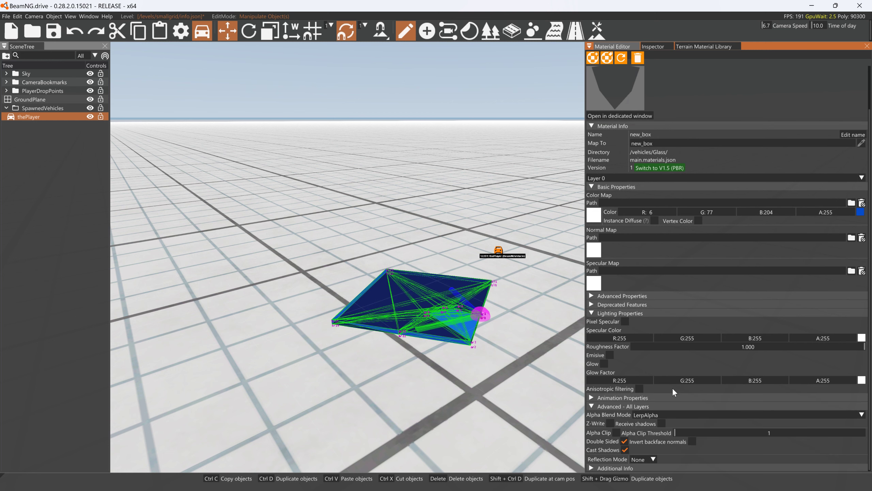
left_click(318, 106)
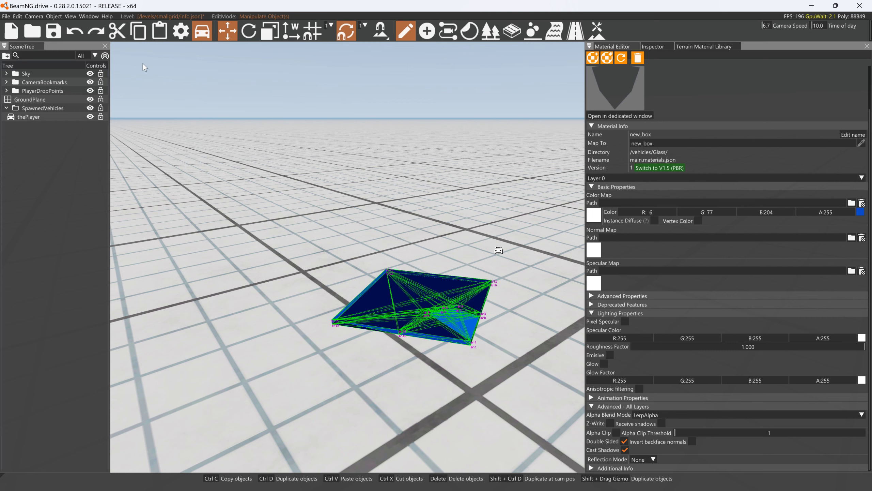
- Leave the world editor and set Beam Visualization to Off in the vehicle's debug settings
key("F11")
key("Escape")
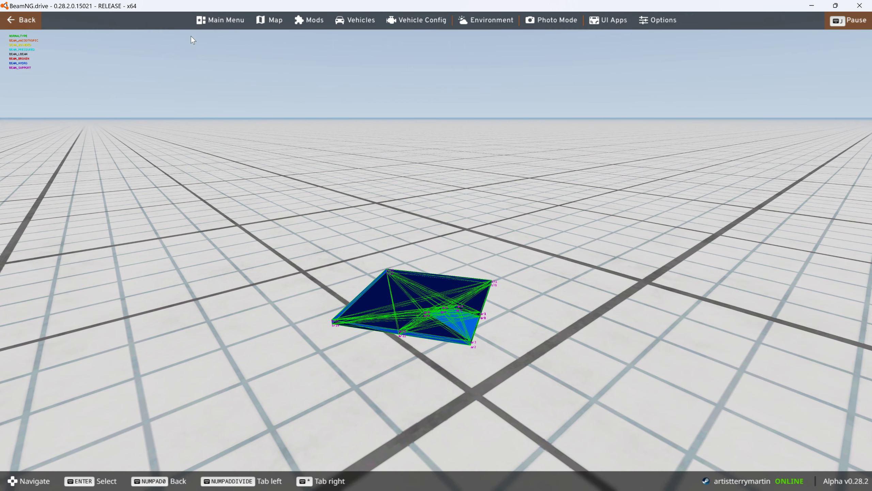
left_click(400, 20)
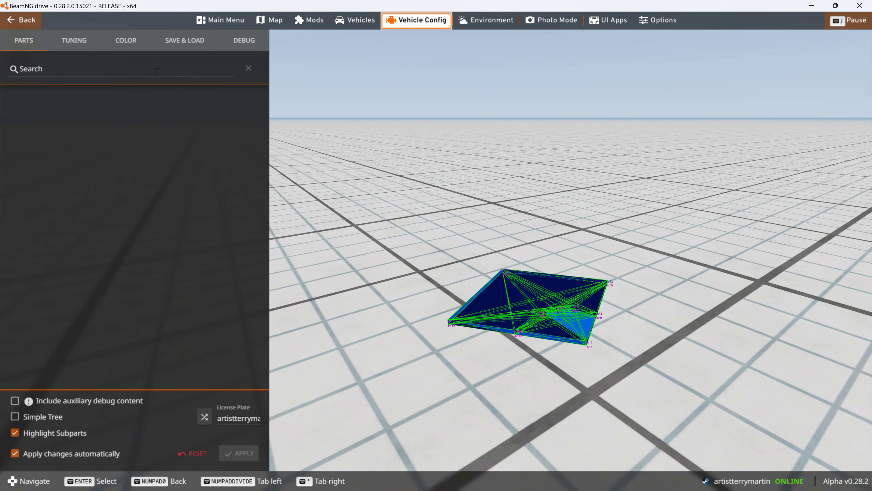
left_click(236, 50)
left_click(176, 264)
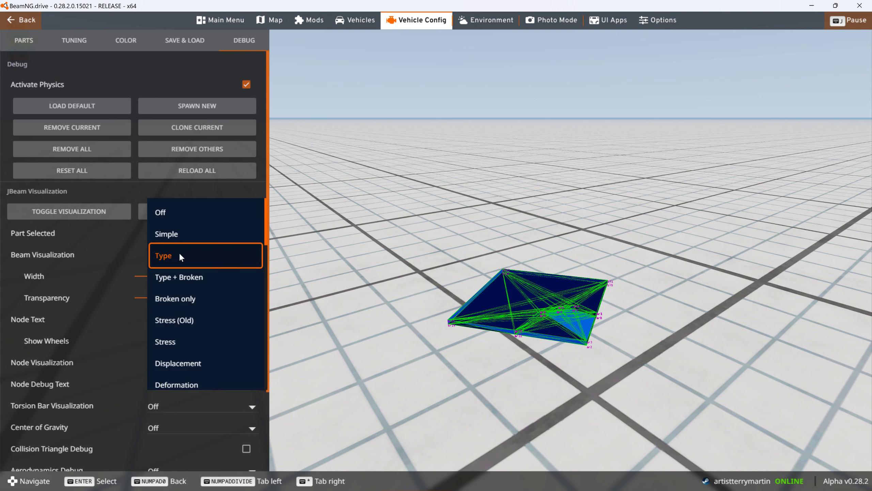
left_click(166, 214)
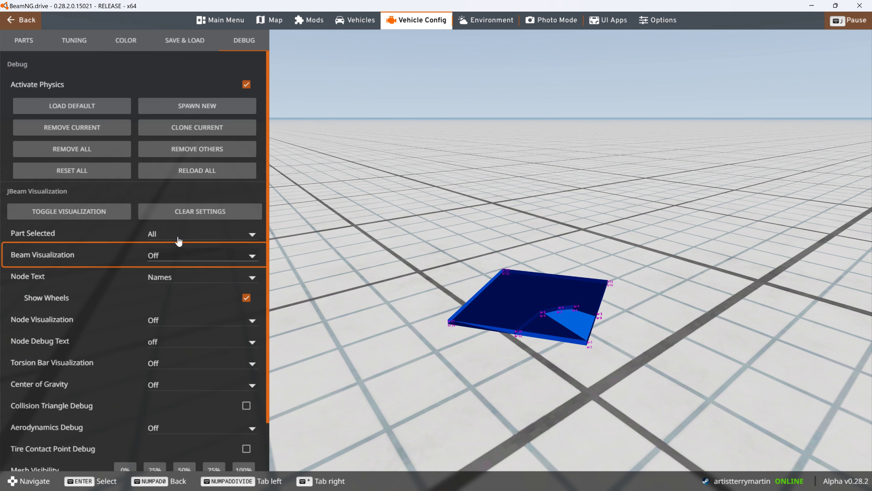
- Keep Node Visualization at Off, set Node Text to Off and close the vehicle configuration
left_click(181, 322)
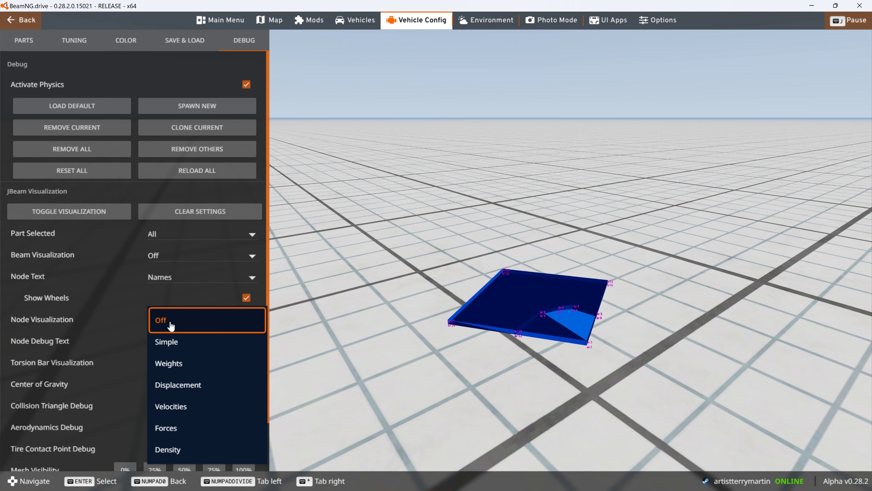
left_click(168, 325)
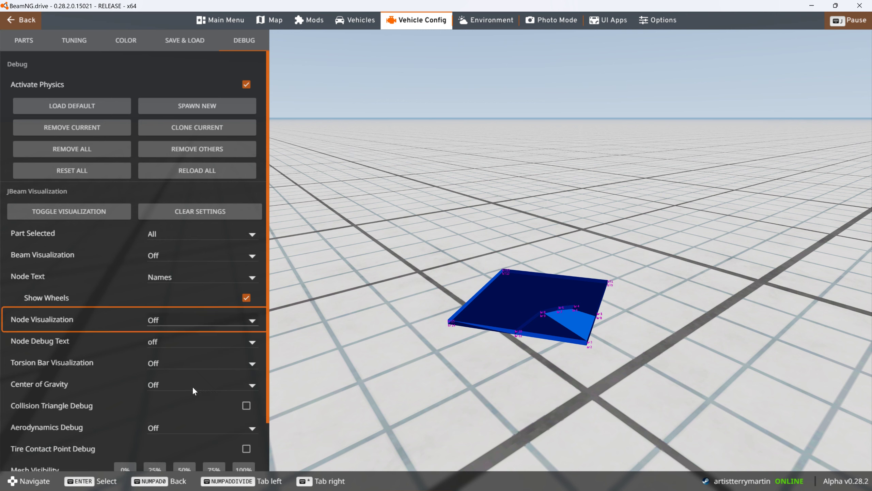
left_click(181, 275)
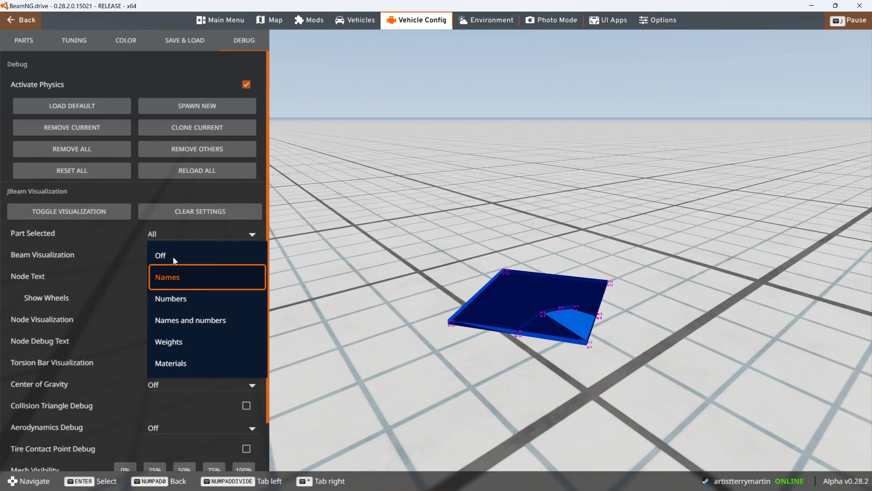
left_click(173, 257)
key("Escape")
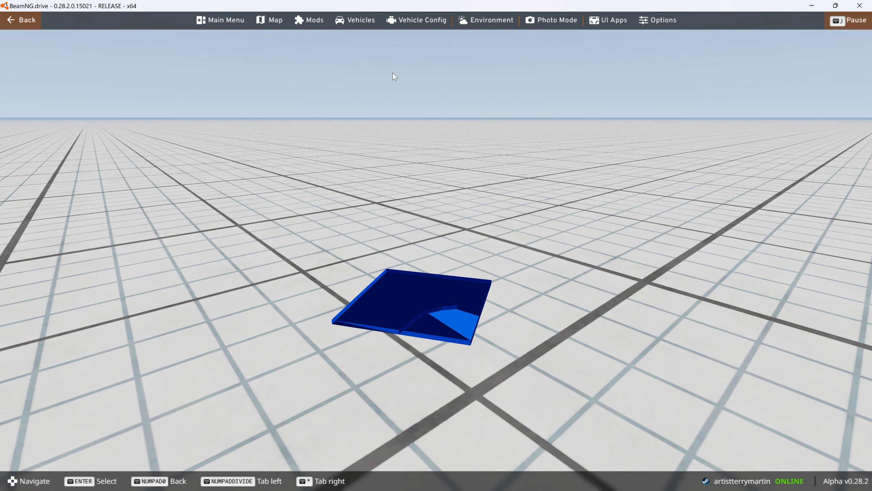
- Reopen the world editor, select the glass panel and load its new_box material in the Material Editor
key("F11")
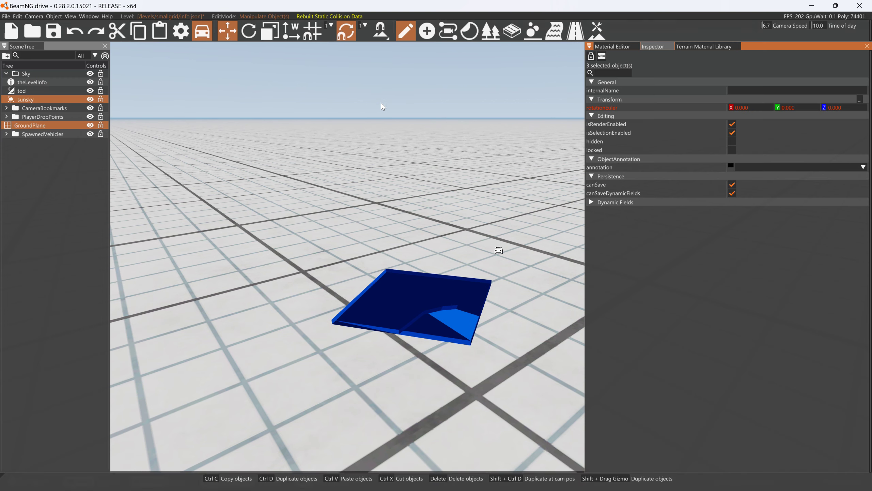
left_click(601, 56)
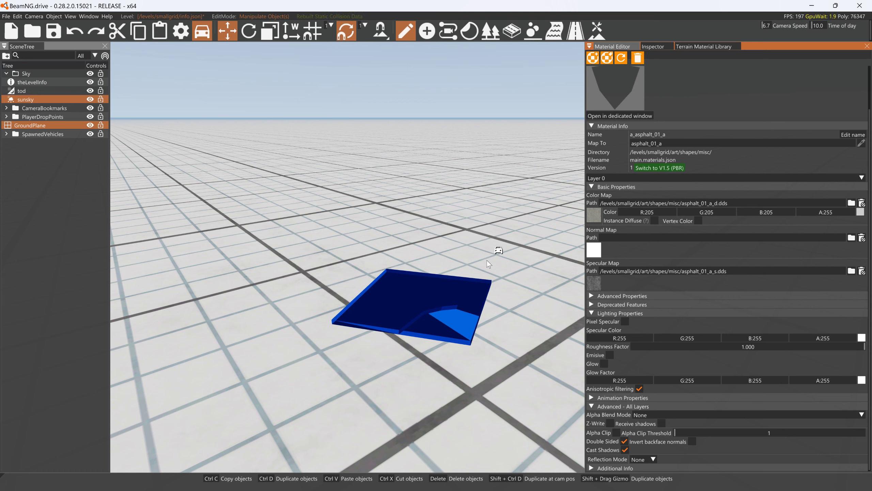
left_click(498, 251)
scroll(702, 112, "up", 3)
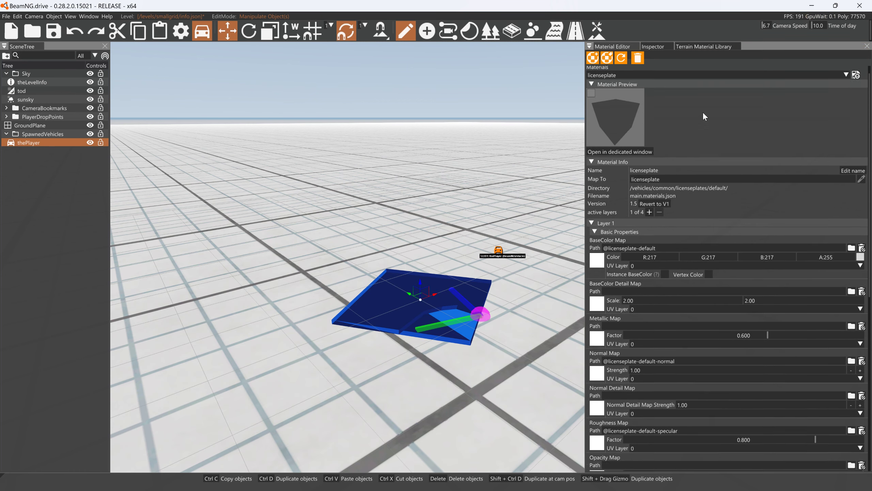
left_click(663, 86)
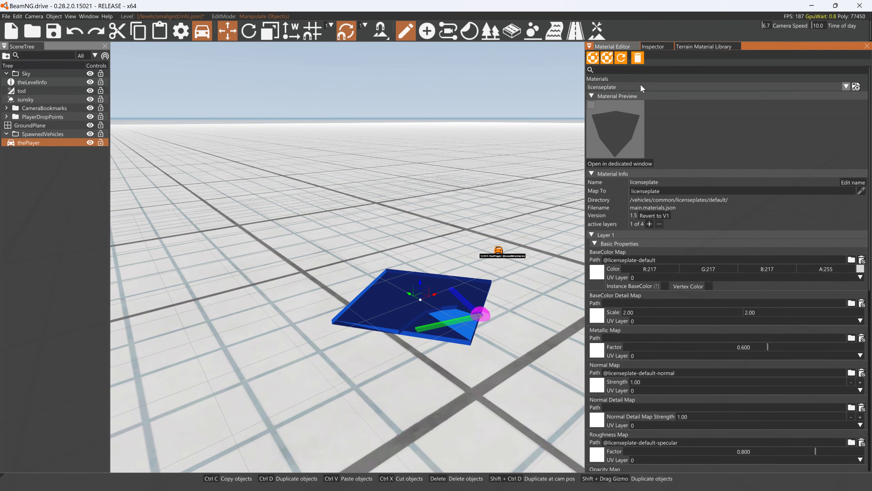
left_click(614, 103)
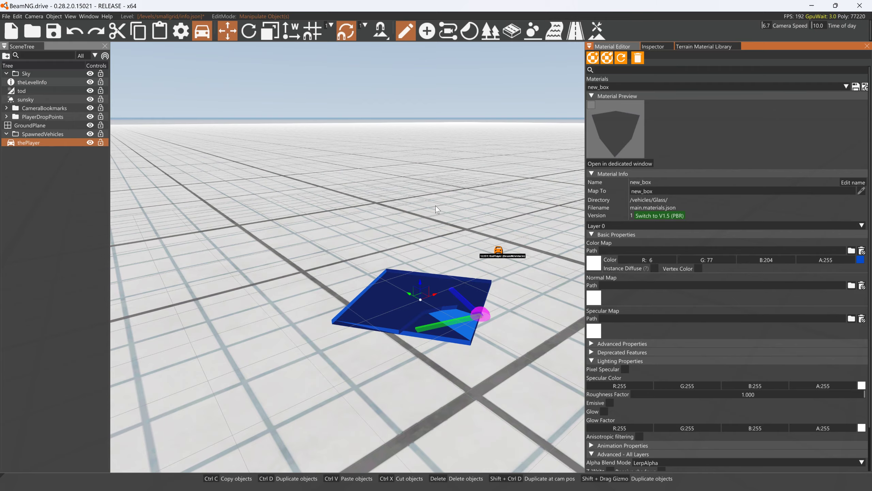
- Examine the alpha-blended glass panel up close and review the new_box material's settings for all layers
mouse_move(435, 205)
right_mouse_down()
mouse_move(453, 236)
mouse_move(433, 257)
mouse_move(448, 266)
mouse_move(596, 263)
mouse_move(528, 252)
mouse_move(593, 253)
right_mouse_up()
key("w")
key("a")
key("a")
key("d")
key("a")
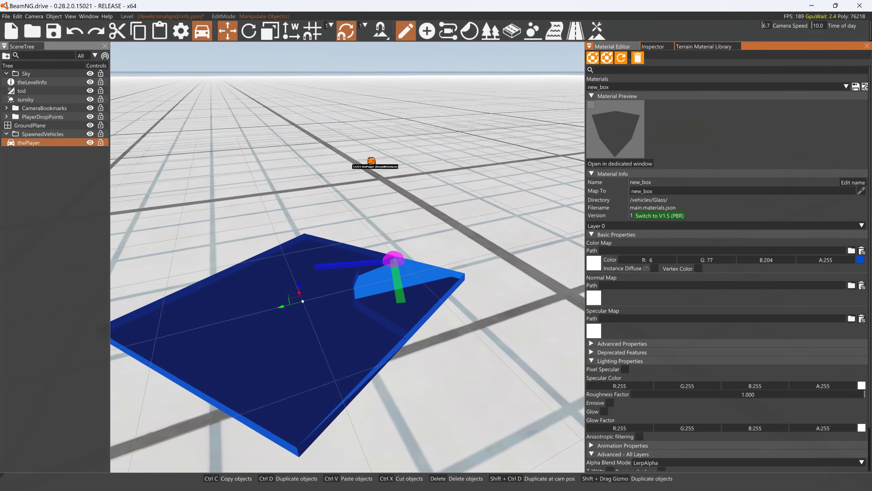
scroll(728, 374, "down", 1)
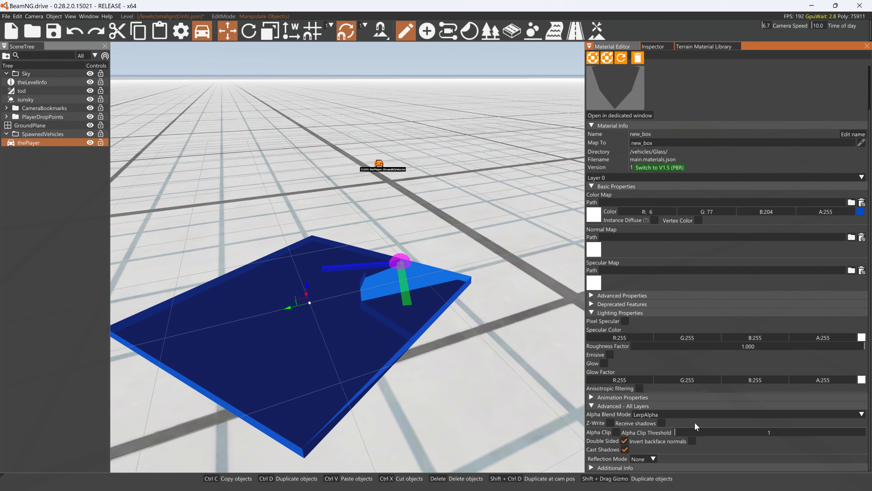
- Enable Alpha Clip and turn off Double Sided for the new_box material, comparing the panel with Double Sided on and off
left_click(624, 441)
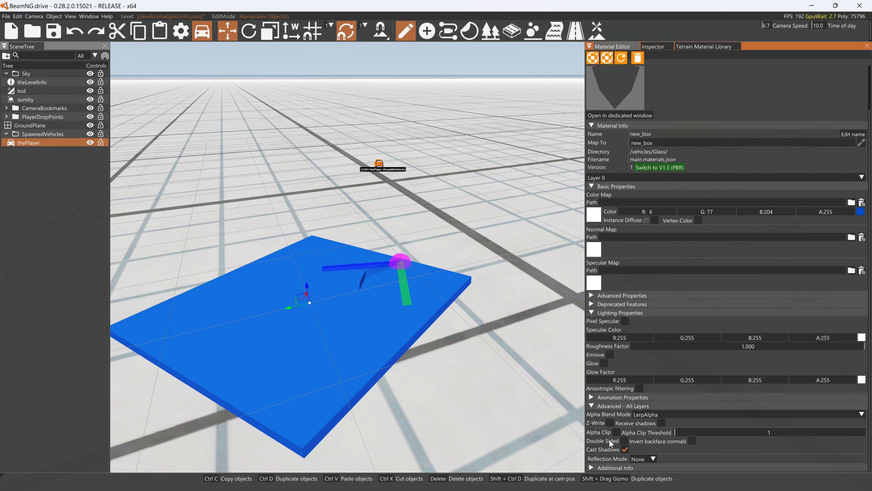
left_click(617, 433)
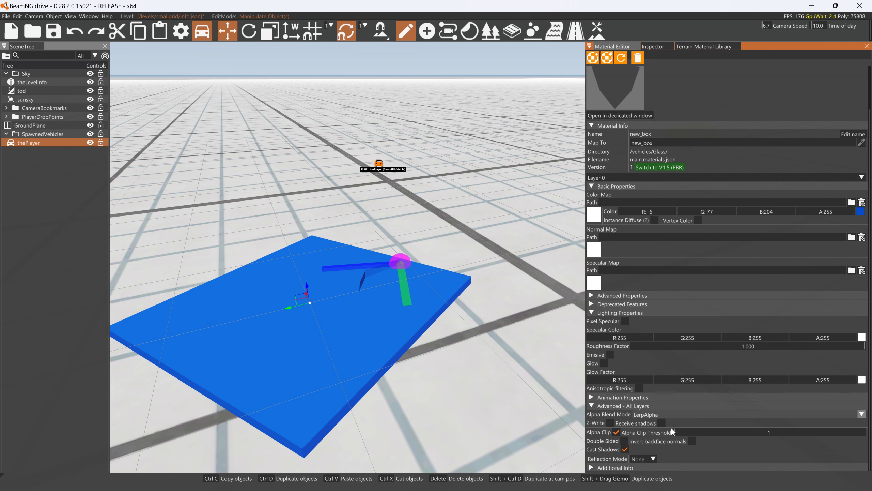
left_click(624, 441)
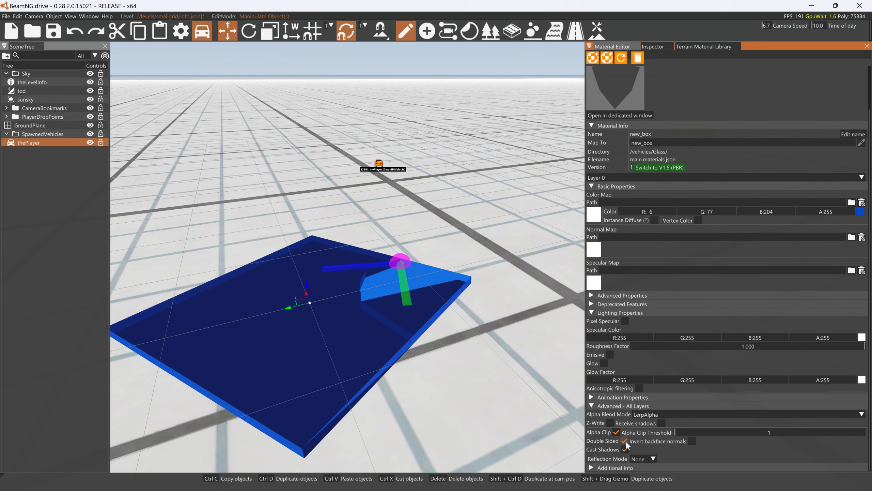
left_click_drag(471, 277, 422, 114, "ctrl")
left_click(624, 441)
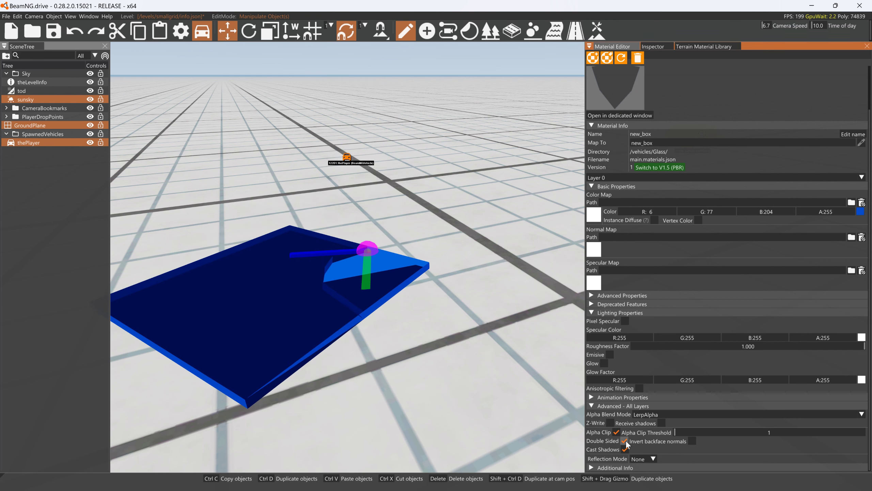
- Lower the alpha of the new_box material's base color to 125 and check the see-through panel
scroll(828, 207, "up", 2)
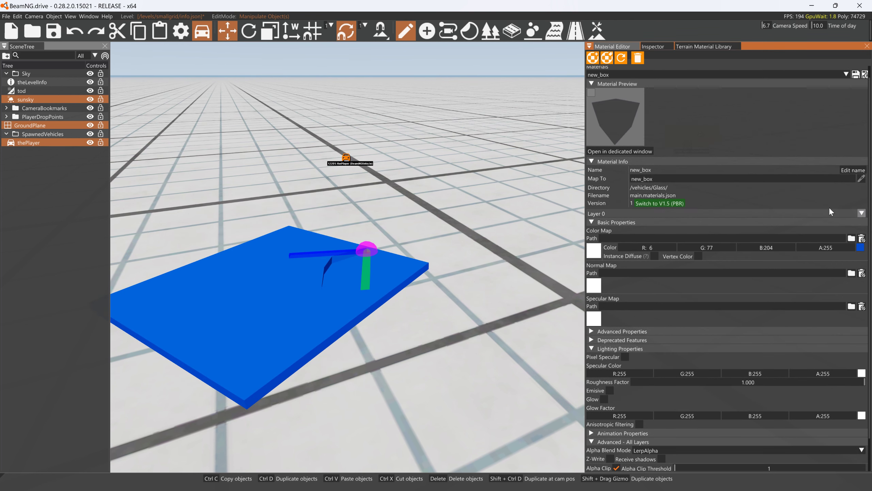
left_click_drag(828, 246, 803, 244)
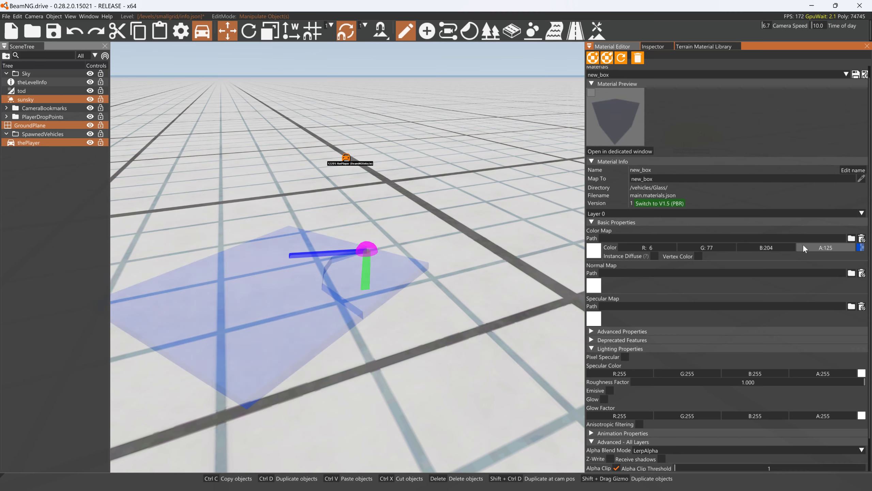
left_click_drag(436, 240, 417, 132, "ctrl")
mouse_move(415, 190)
left_mouse_down("ctrl")
mouse_move(405, 155)
mouse_move(394, 175)
mouse_move(415, 203)
left_mouse_up("ctrl")
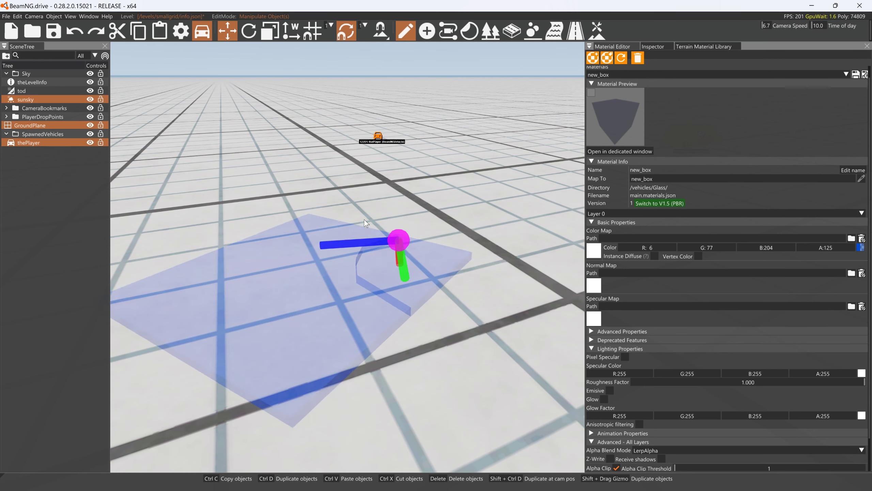
left_click_drag(463, 274, 464, 170, "ctrl")
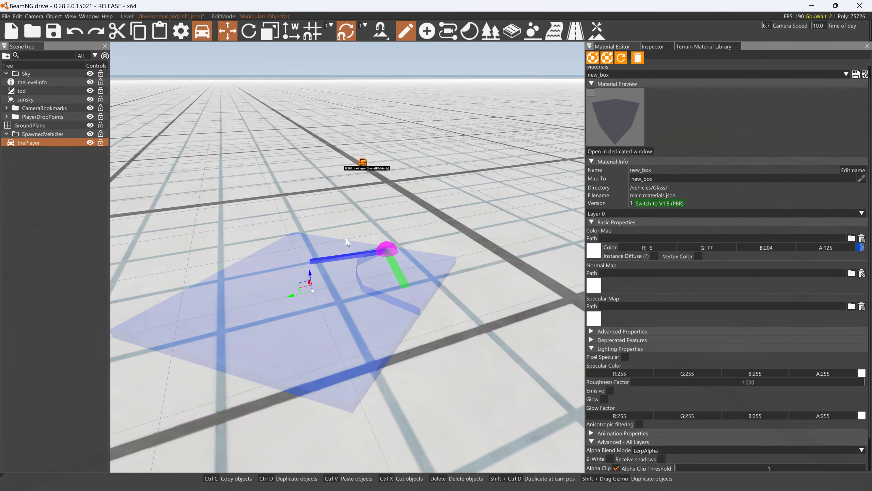
- Duplicate the glass panel and set the copy's rotation to 0 on all three axes
key("ctrl+d")
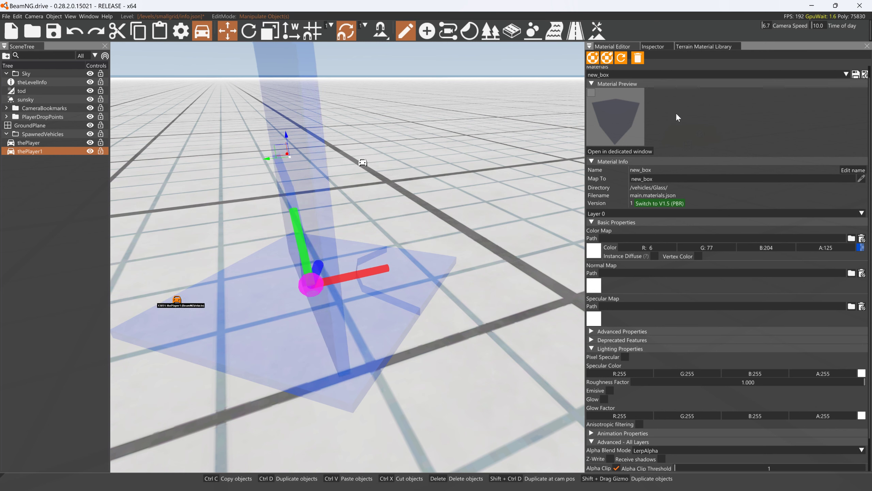
left_click(651, 47)
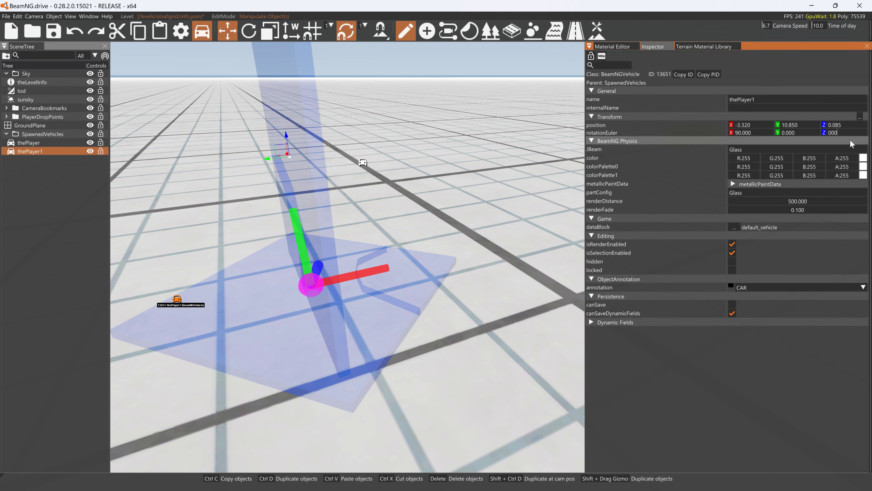
key("Return")
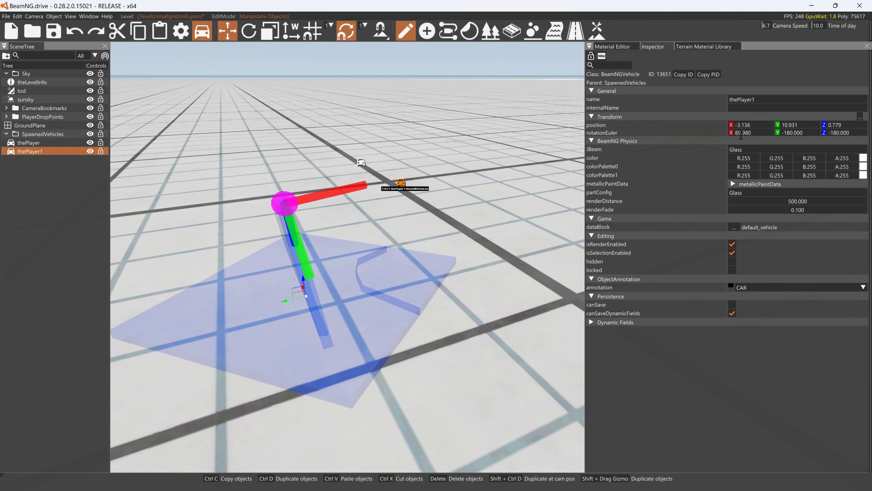
left_click(753, 133)
type("0")
key("Return")
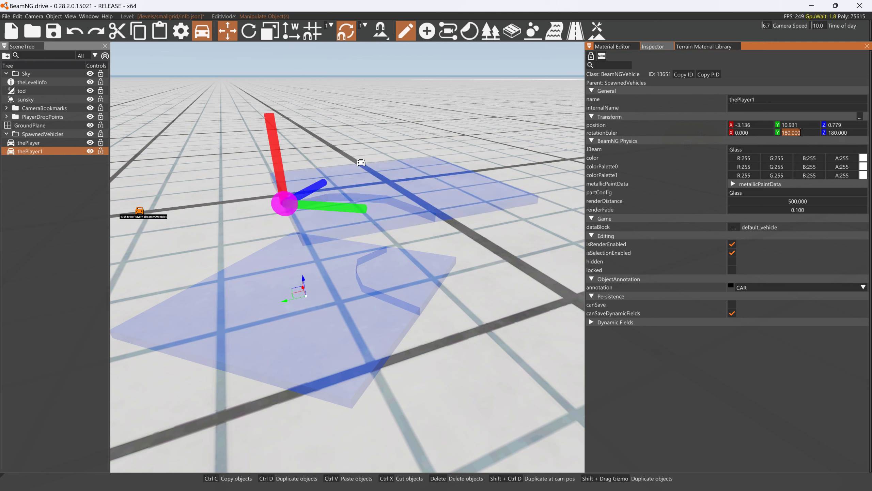
type("0")
key("Return")
type("0")
key("Return")
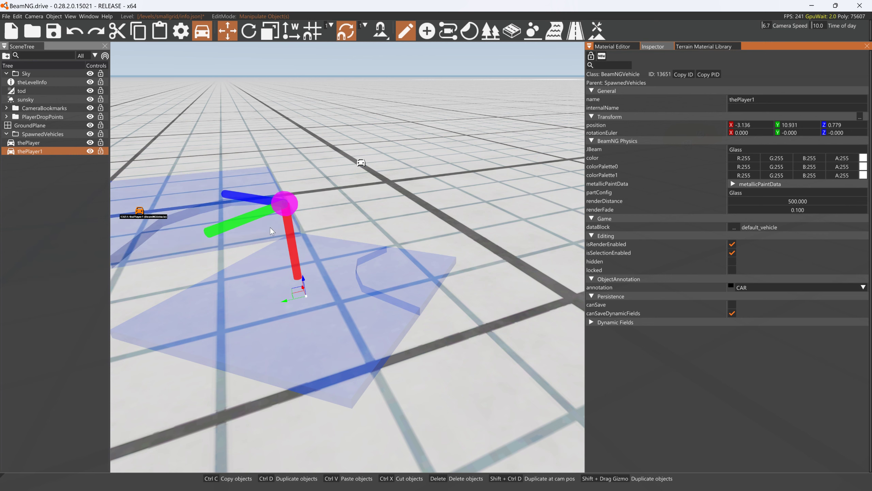
- Move the copied panel sideways along Y and duplicate it once more, placing the second copy overlapping the first
left_click_drag(292, 304, 382, 288)
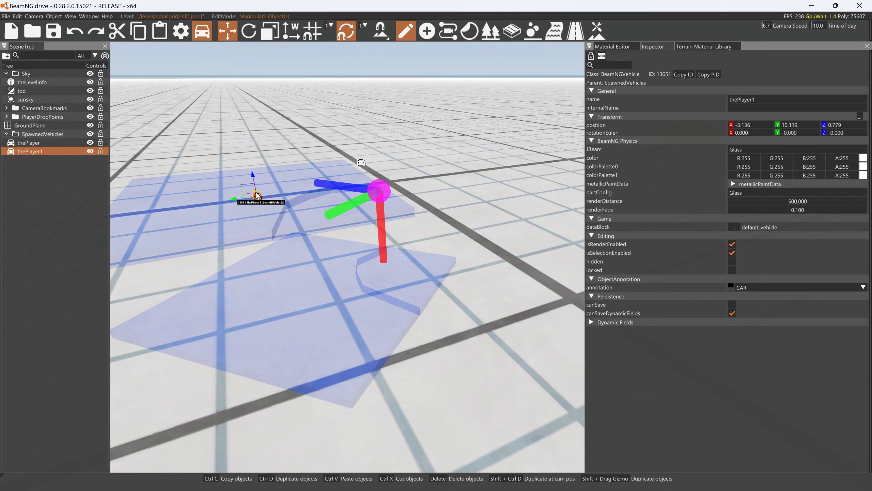
left_click_drag(257, 195, 281, 185)
right_click_drag(254, 222, 241, 217)
key("s")
left_click_drag(239, 212, 384, 222)
key("a")
right_click_drag(384, 222, 446, 238)
right_click_drag(296, 241, 350, 268)
key("s")
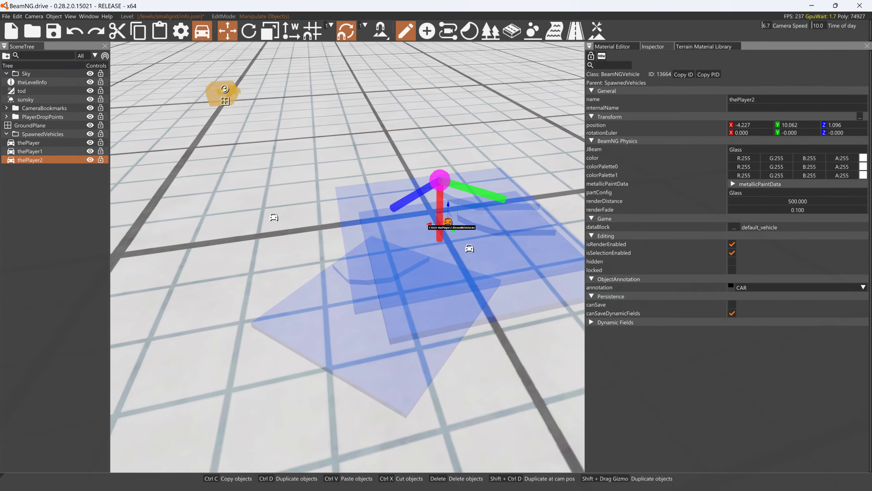
- Move the original glass panel to about X -3.998 beside the copies and set its rotation to 0 on all axes
left_click(298, 229)
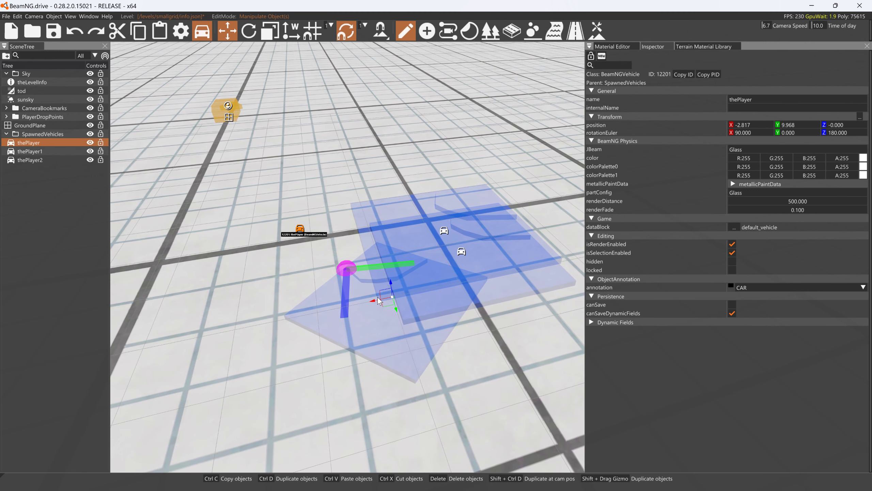
left_click_drag(379, 302, 463, 296)
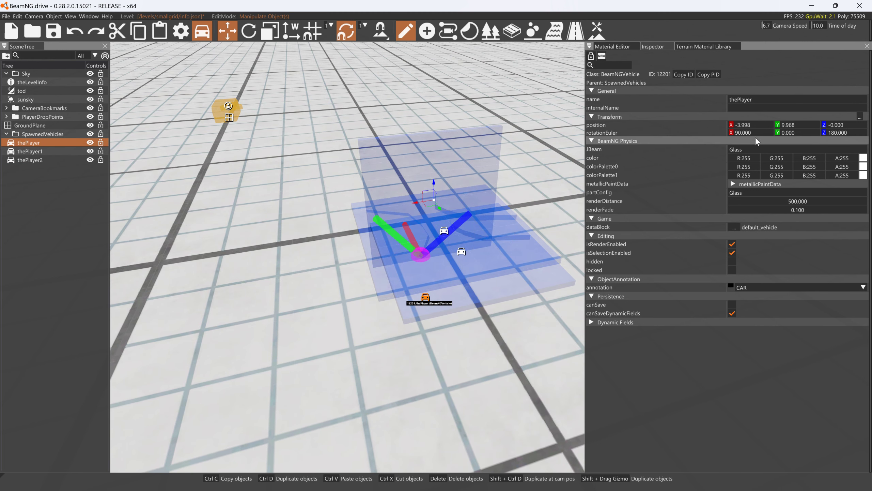
key("Tab")
key("Tab")
type("0")
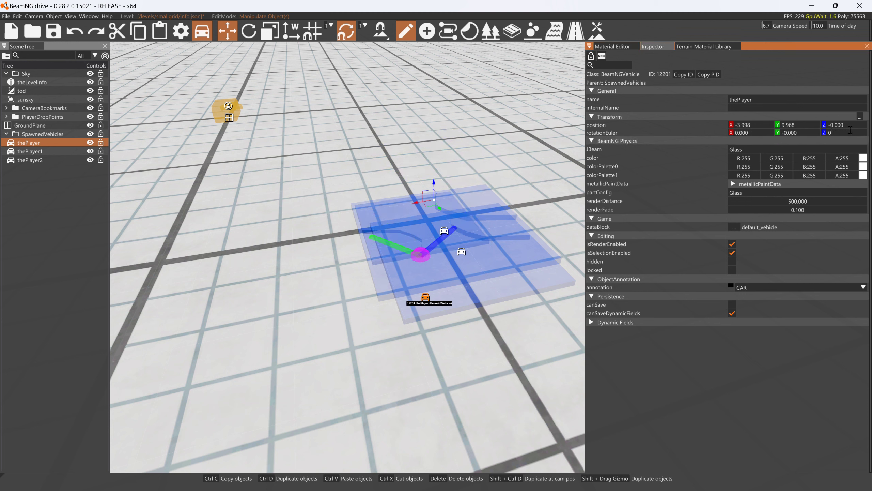
key("Return")
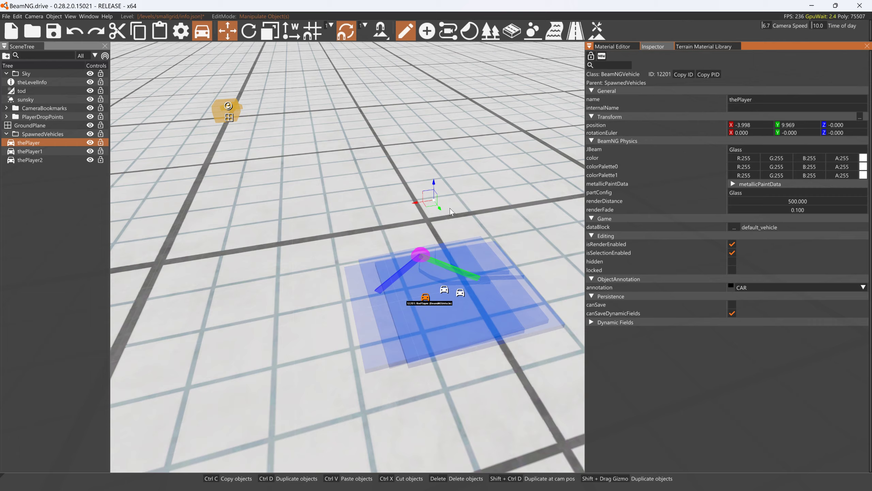
- Lift the original glass panel and then its first copy above the other panels
left_click_drag(432, 182, 448, 107)
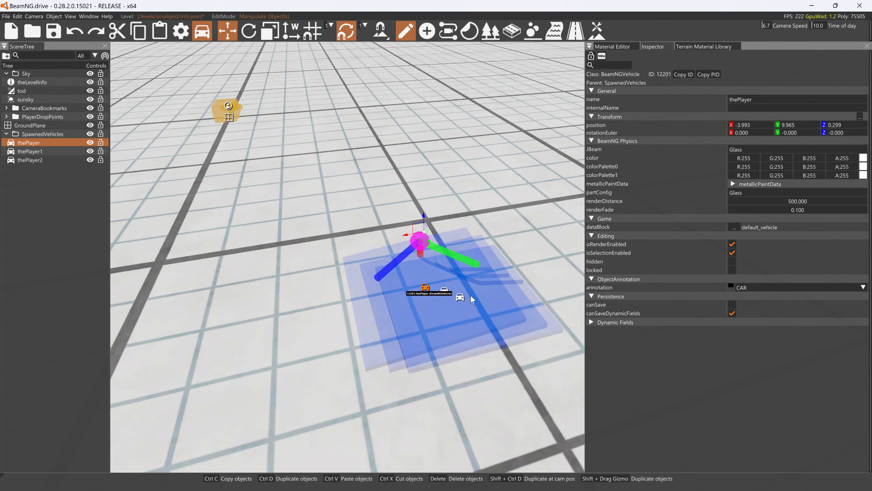
left_click(462, 296)
left_click_drag(461, 278, 474, 157)
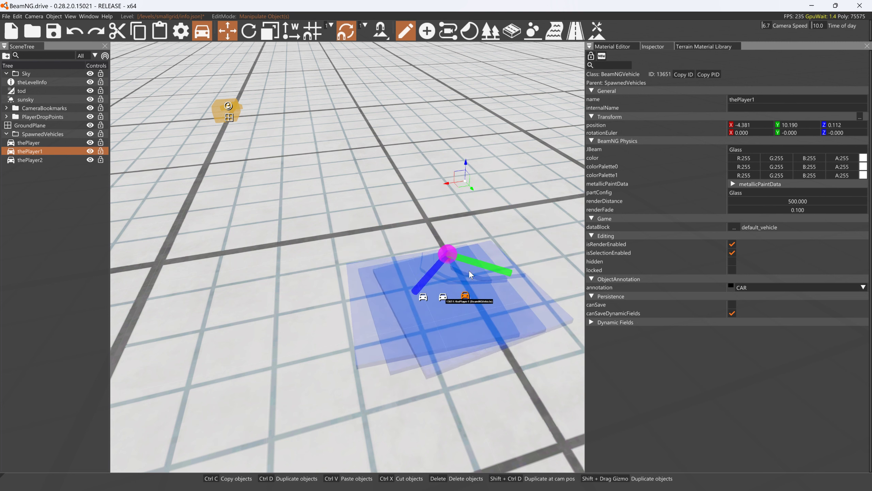
- Select all three glass panels and duplicate the group upward three times, dropping the copies onto the pile
left_click(43, 160, "ctrl")
left_click(41, 141, "ctrl")
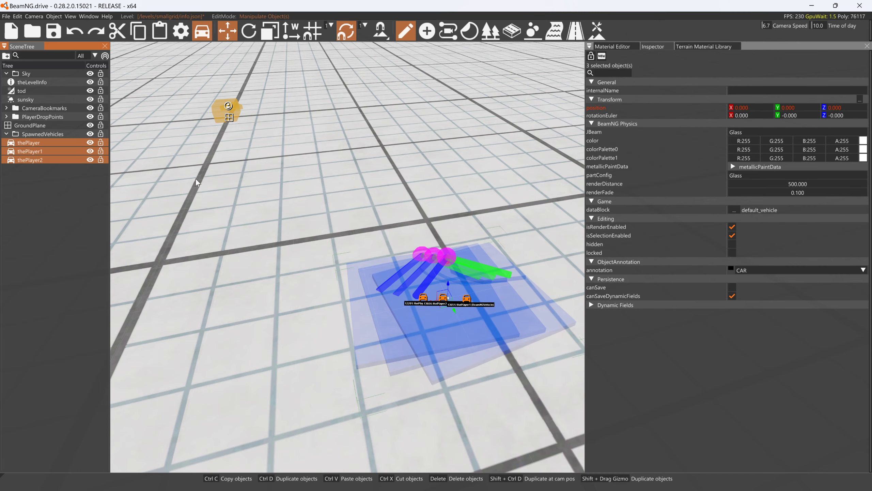
left_click_drag(447, 283, 463, 193, "shift")
key("s")
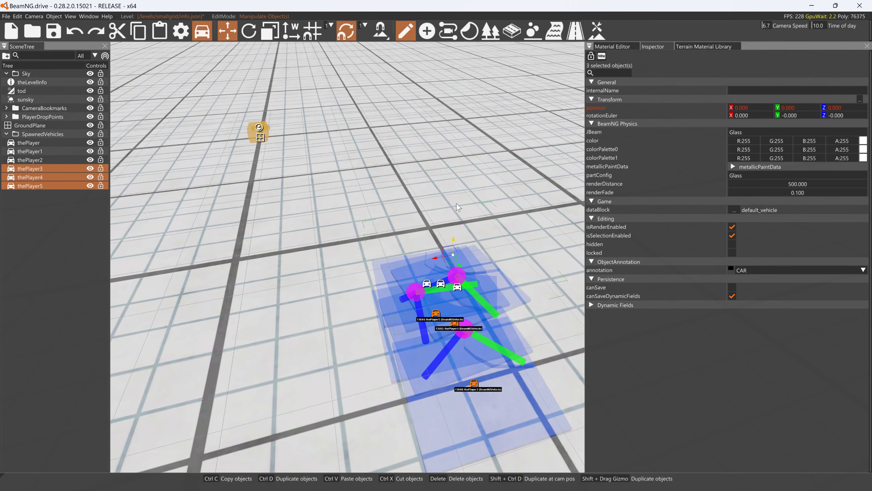
left_click_drag(458, 241, 456, 179, "shift")
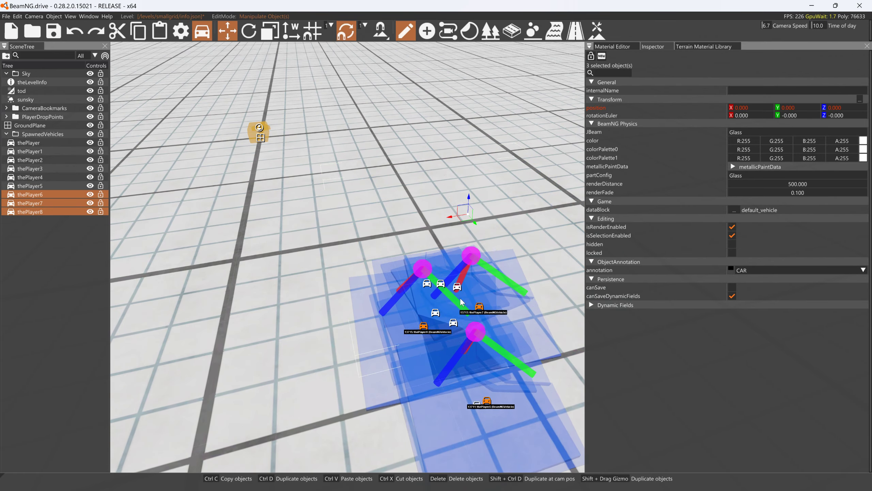
left_click_drag(469, 198, 468, 137, "shift")
key("a")
right_click_drag(469, 139, 364, 198)
left_click(469, 138)
key("s")
key("w")
key("a")
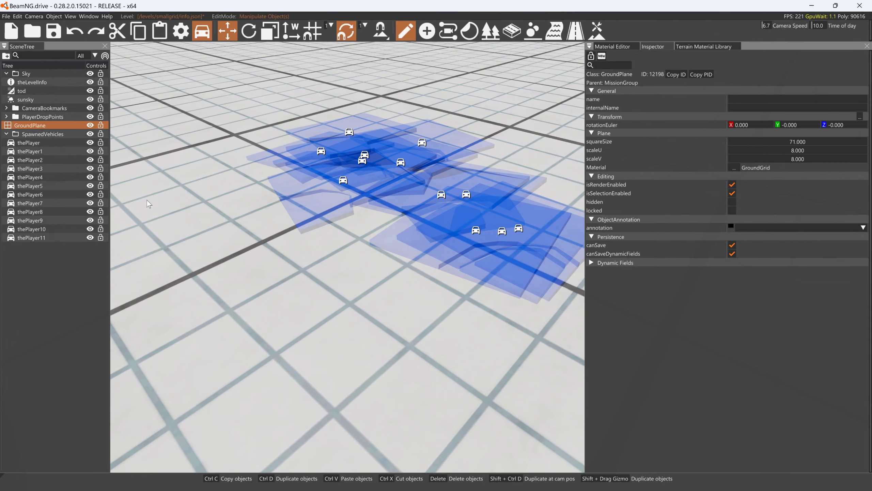
- Leave the world editor and pull on the piled glass panels' nodes to break and scatter them
key("F11")
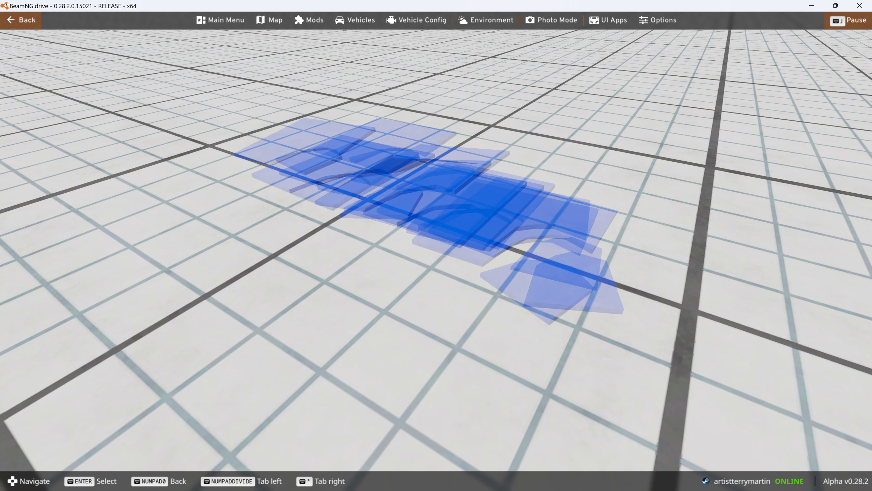
right_click_drag(354, 200, 481, 193)
right_click_drag(377, 193, 618, 201)
key("a")
right_click_drag(495, 198, 535, 131)
key("r")
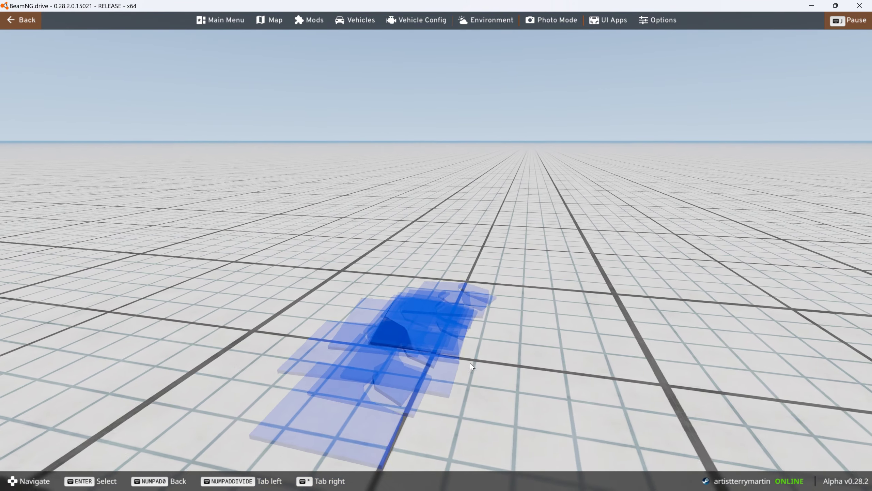
left_click_drag(408, 314, 440, 228, "ctrl")
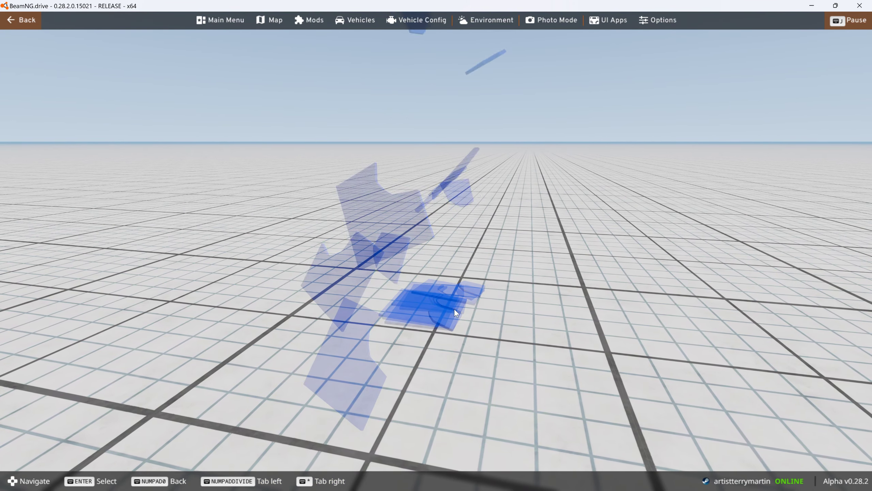
left_click_drag(453, 309, 448, 223, "ctrl")
left_click_drag(433, 295, 403, 157, "ctrl")
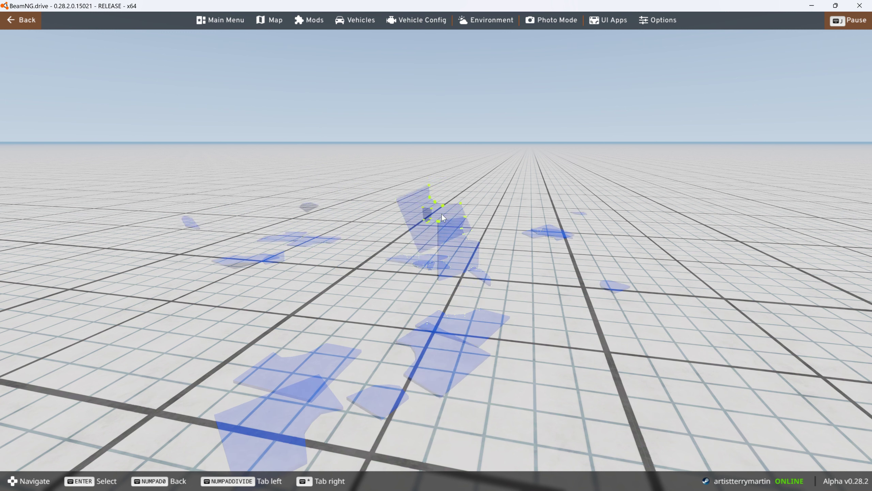
left_click_drag(324, 344, 307, 203, "ctrl")
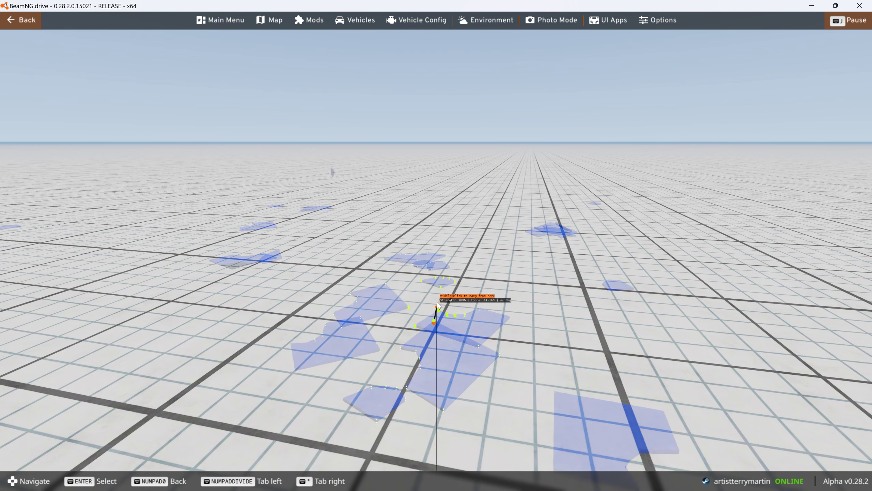
left_click_drag(439, 304, 441, 228, "ctrl")
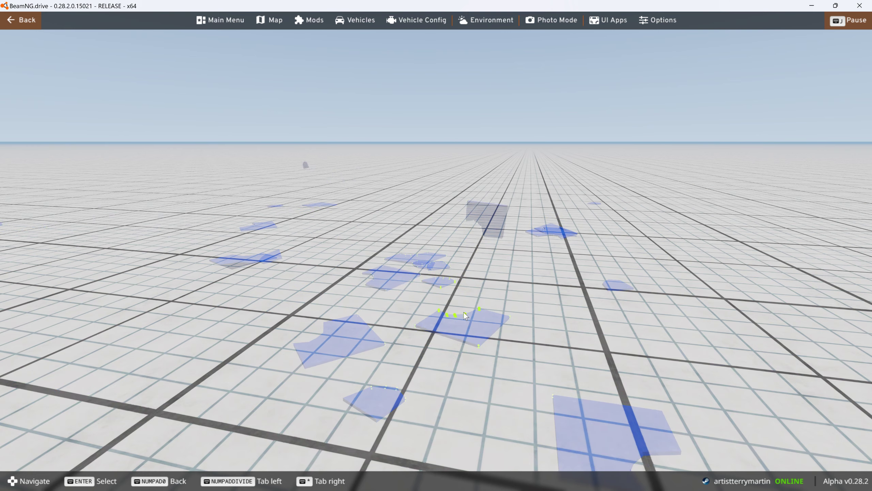
right_click_drag(452, 317, 536, 387)
- Examine the scattered pieces of broken glass up close on the ground
right_click_drag(409, 271, 374, 268)
key("w")
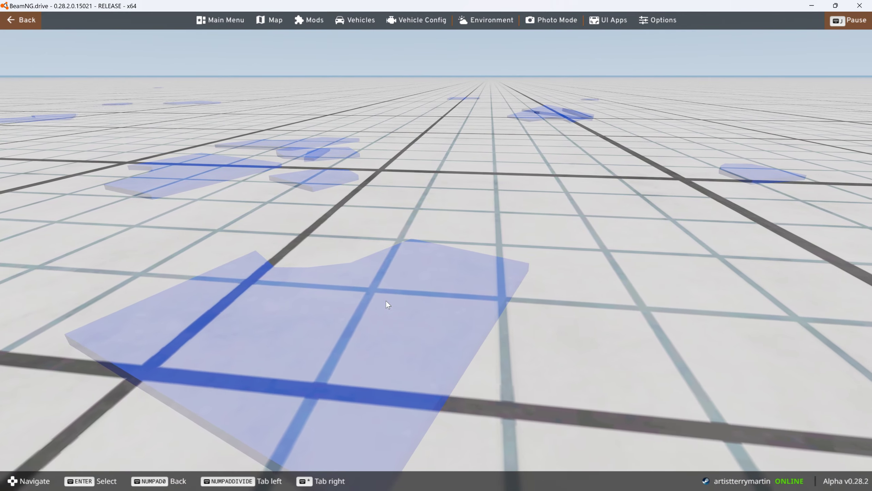
right_click_drag(433, 271, 261, 271)
key("s")
key("d")
right_click_drag(410, 281, 425, 280)
key("ctrl")
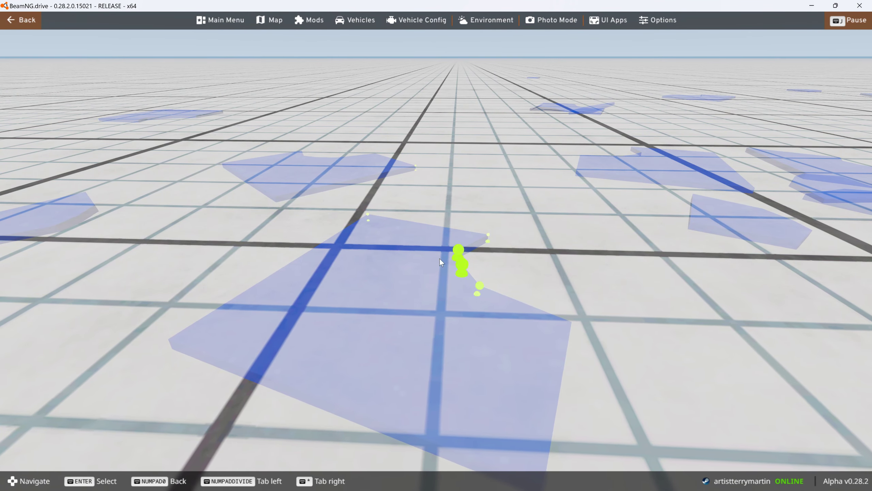
- Switch to Blender and select object a, the smaller piece of the glass panel
key("alt+Tab")
key("alt+Tab")
key("alt+Tab")
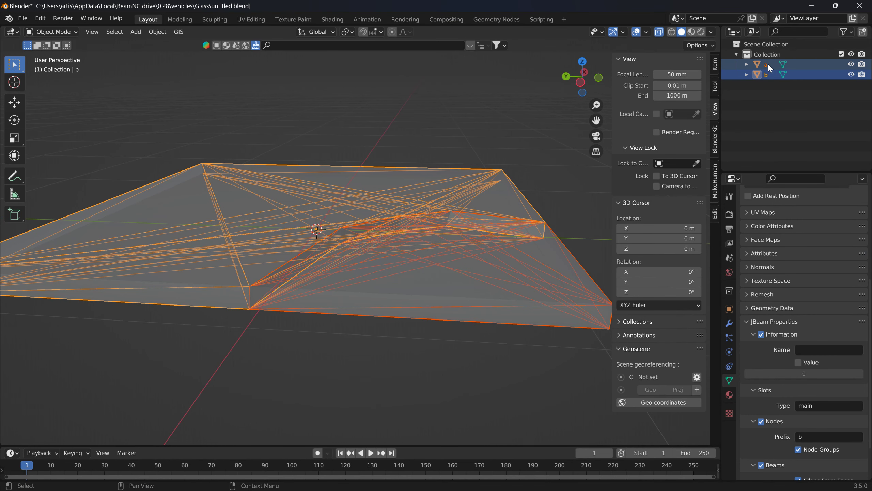
left_click(768, 65)
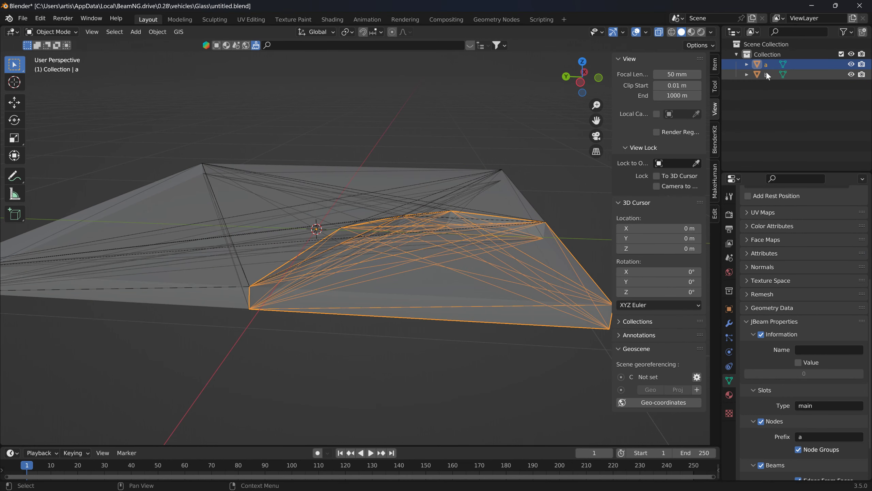
- Select object b to check its jbeam properties, clear the selection, and switch back to BeamNG.drive
left_click(766, 73)
left_click(765, 89)
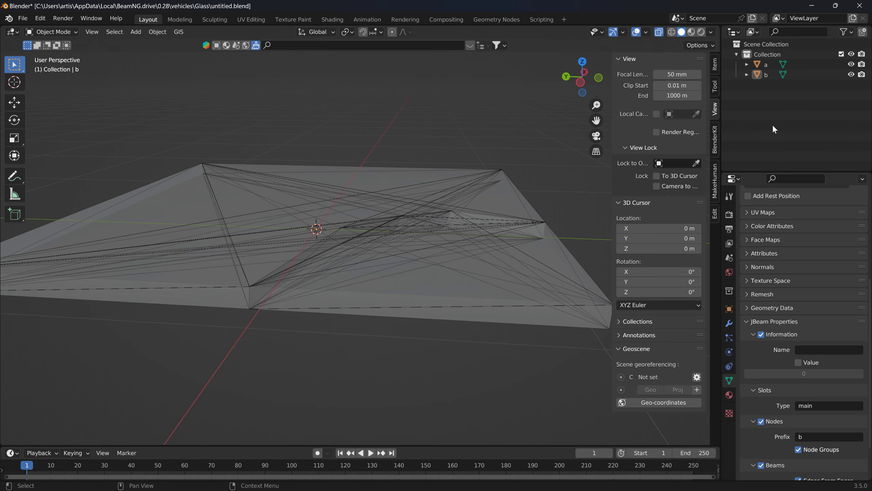
key("alt+Tab")
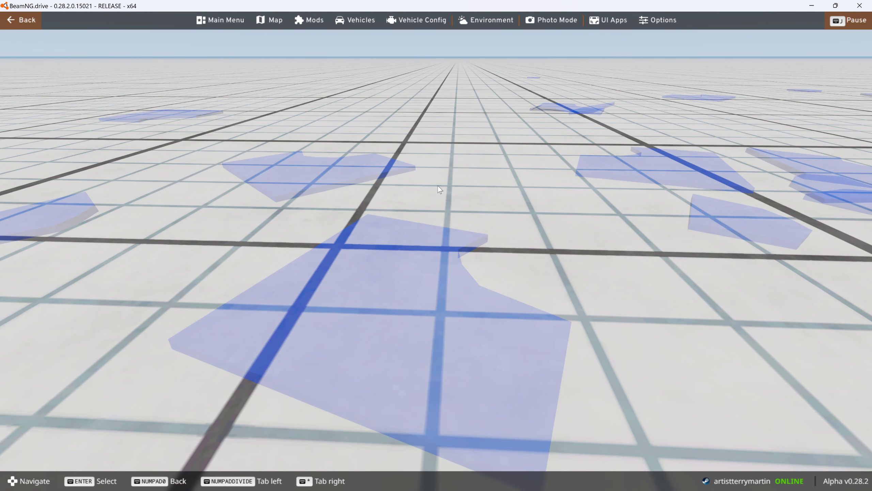
- Reset the glass panels and pull on their nodes to break and scatter pieces across the ground
key("r")
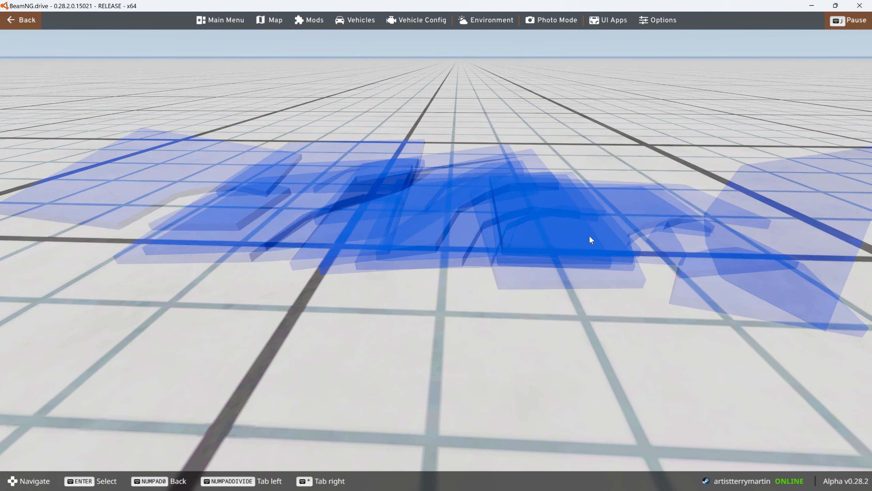
right_click_drag(588, 235, 514, 213)
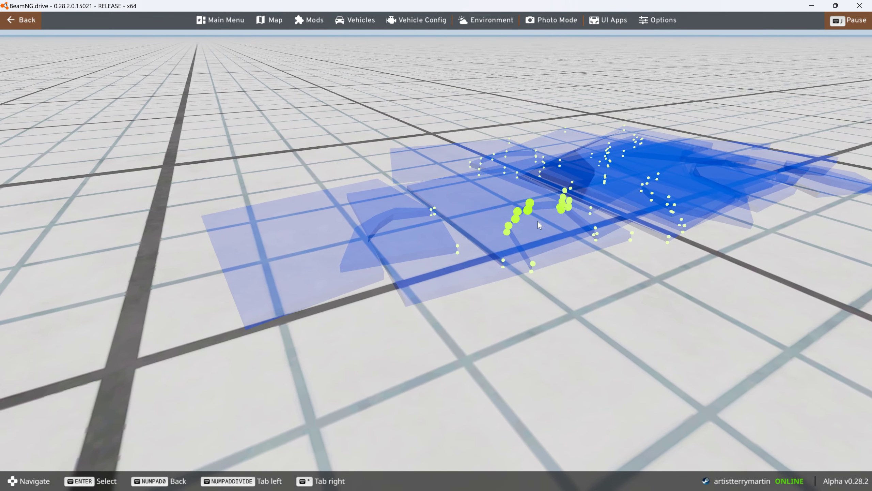
left_click_drag(526, 208, 591, 170, "ctrl")
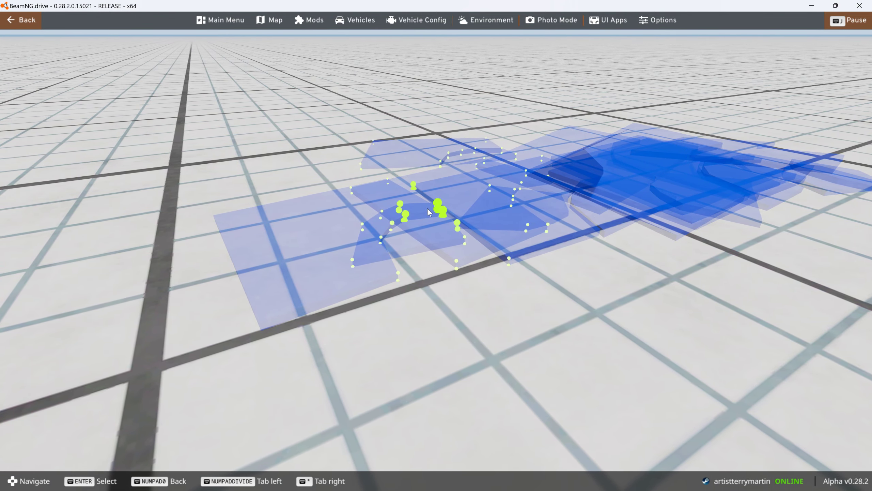
left_click_drag(404, 209, 203, 198, "ctrl")
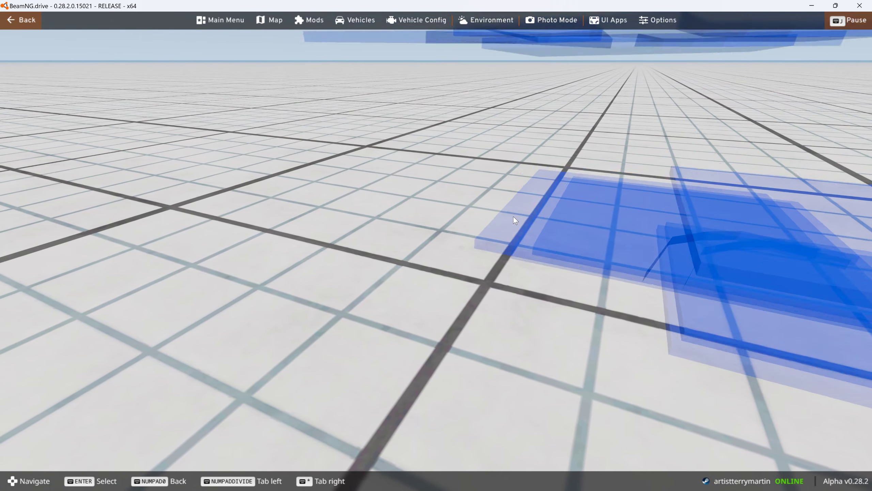
scroll(514, 216, "down", 5)
right_click_drag(513, 216, 617, 214)
- Spawn the Custom (DCT) configuration of the Civetta Scintilla as a new vehicle beside the glass panels
key("Escape")
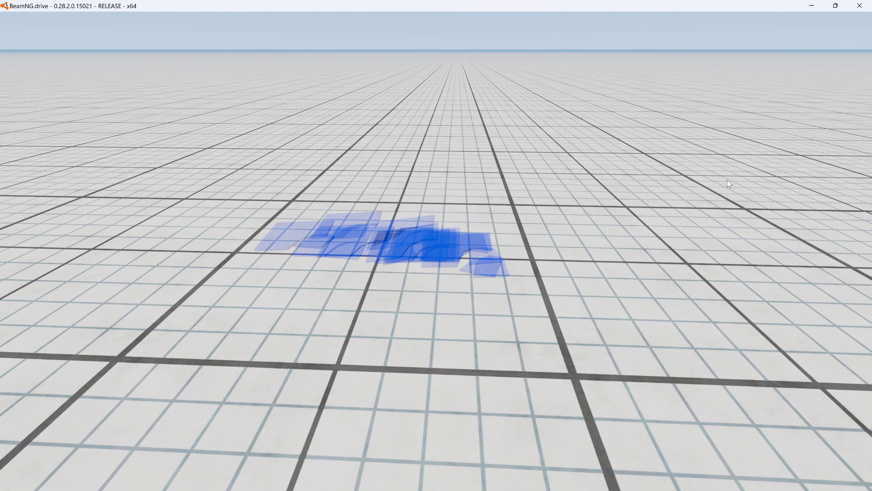
key("Escape")
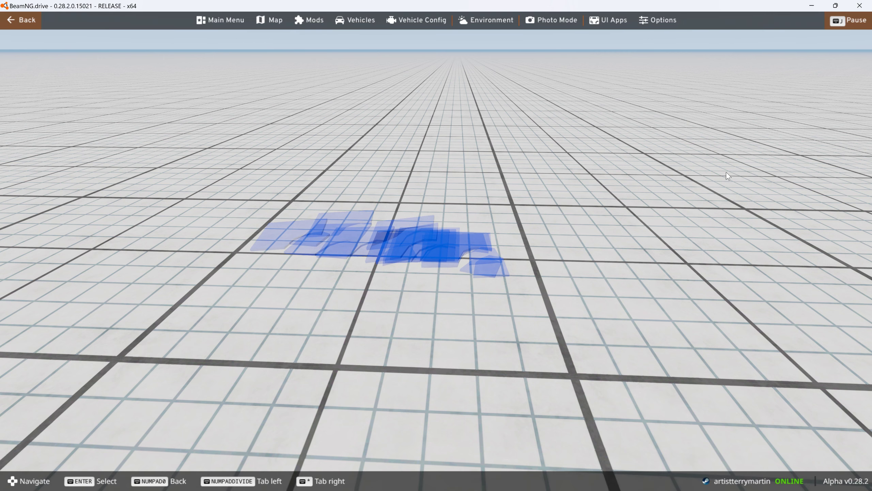
left_click(342, 19)
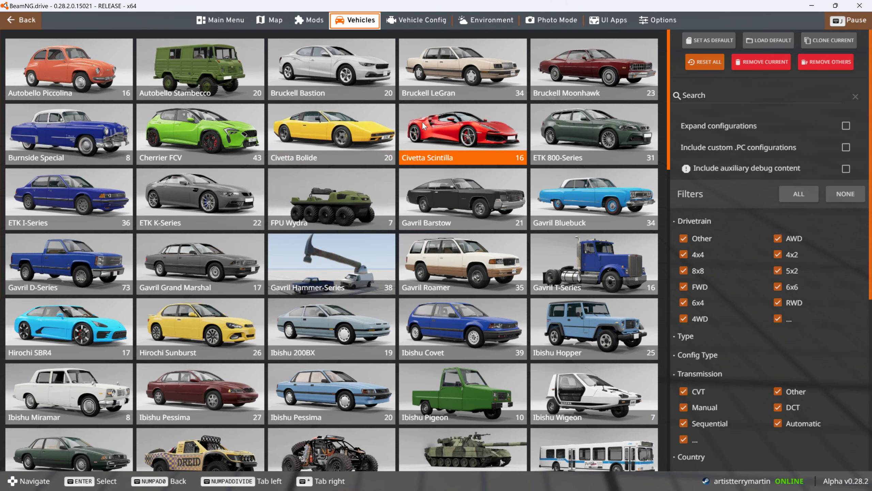
left_click(439, 122)
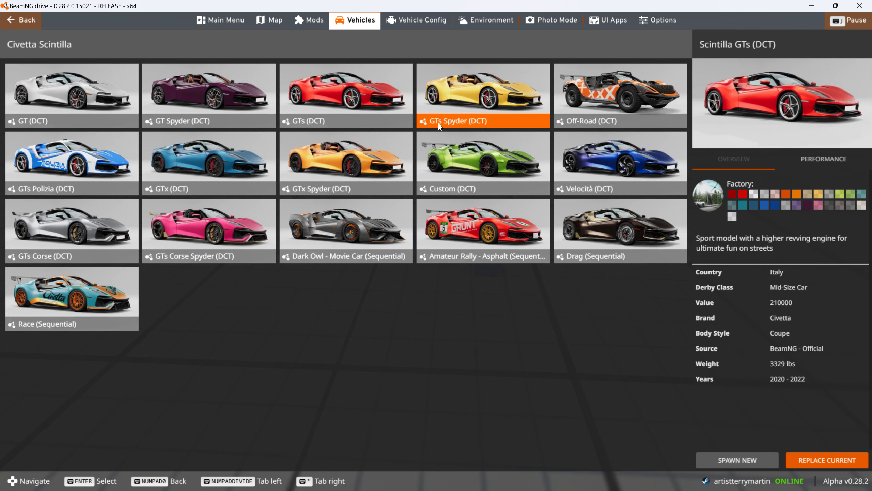
left_click(482, 175)
left_click(756, 462)
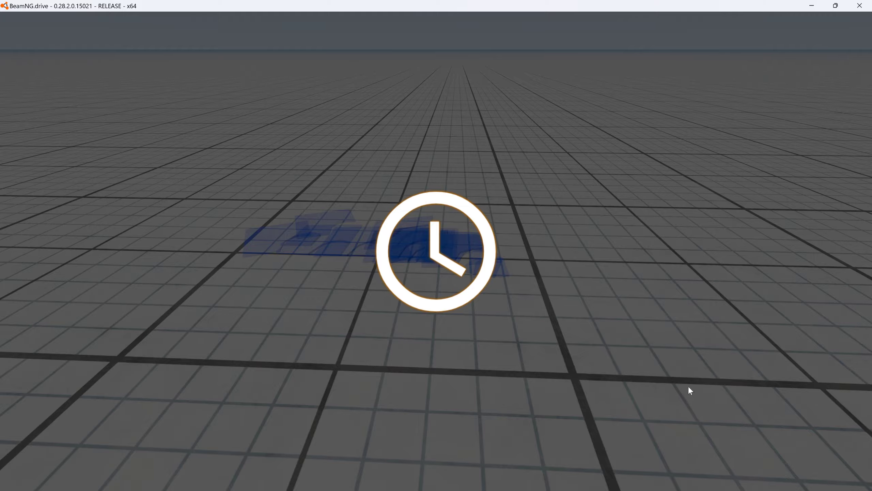
- Drive the green Scintilla forward and steer it right toward the piled glass panels
key("Up")
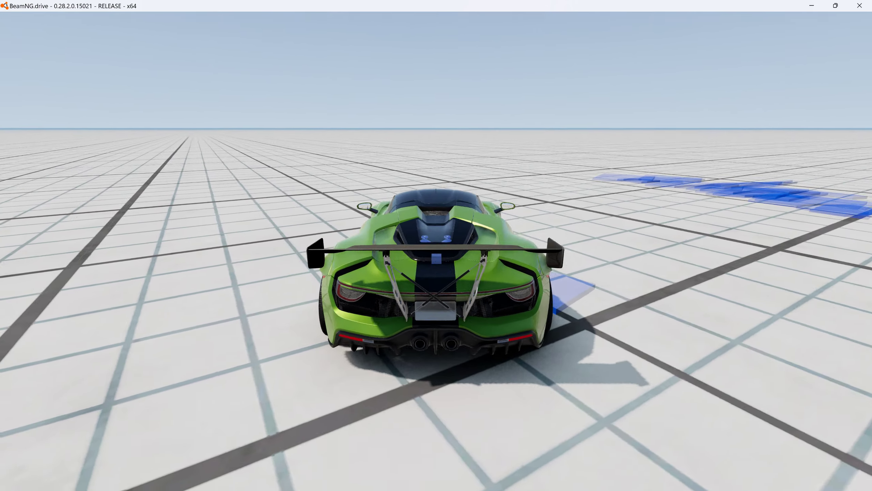
key("Right")
key("Up")
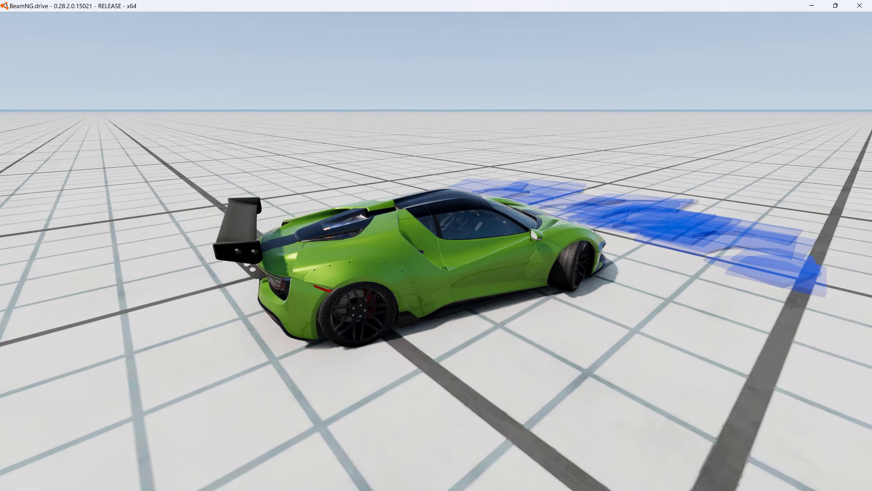
key("Right")
key("Up")
key("Right")
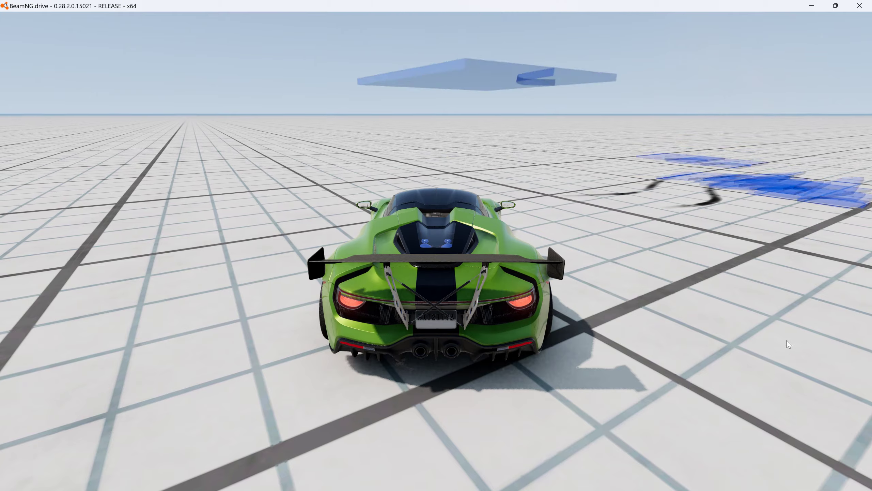
- In the world editor, select all twelve glass panels and move them to the car, shifting panel thePlayer10 to Y 12.234
right_click_drag(784, 321, 749, 324)
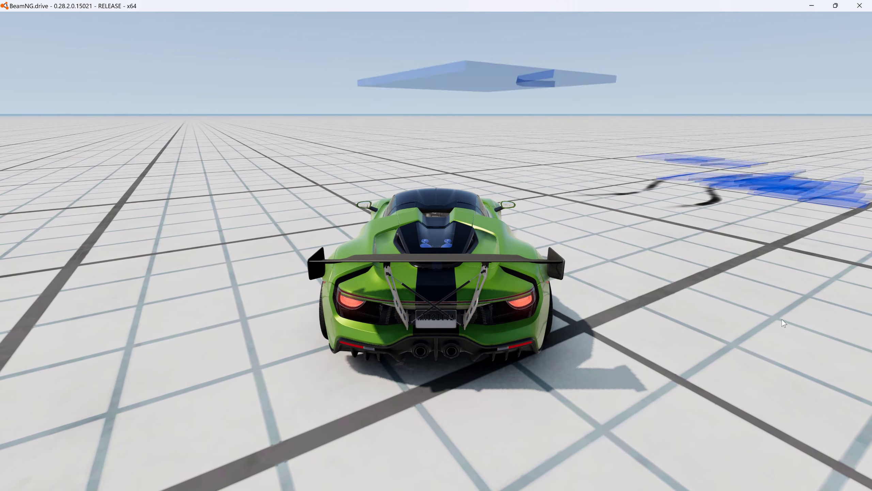
key("F11")
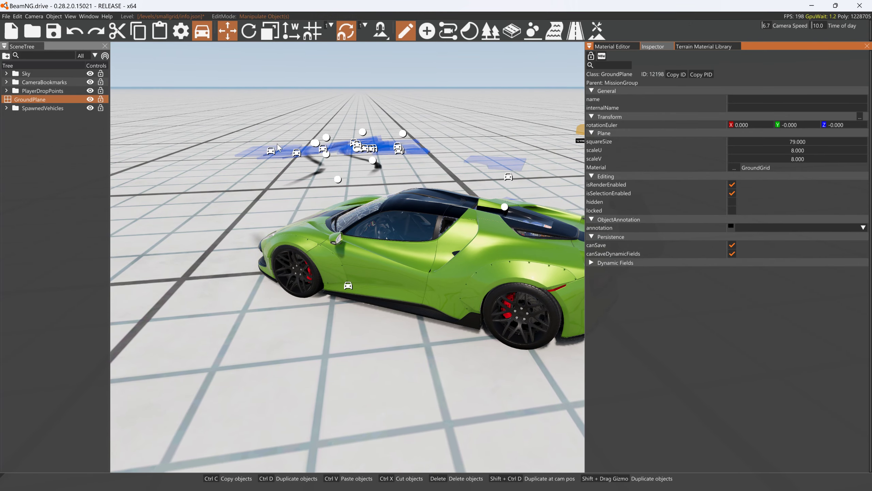
double_click(30, 109)
left_click(30, 117)
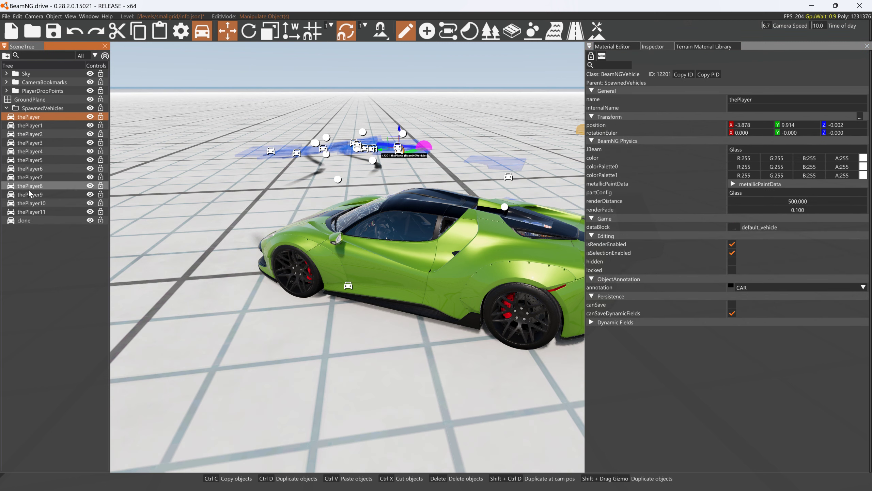
left_click(31, 212, "shift")
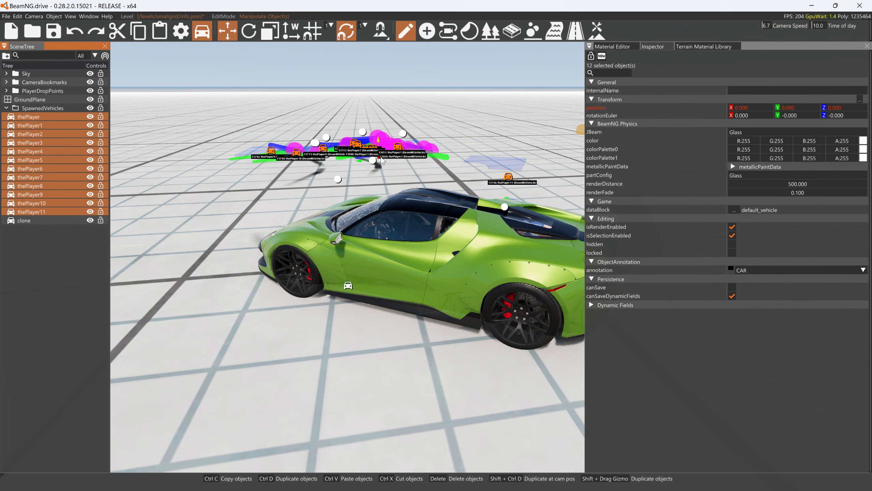
left_click_drag(379, 159, 504, 336)
key("a")
right_click_drag(402, 314, 351, 383)
key("s")
left_click(352, 387)
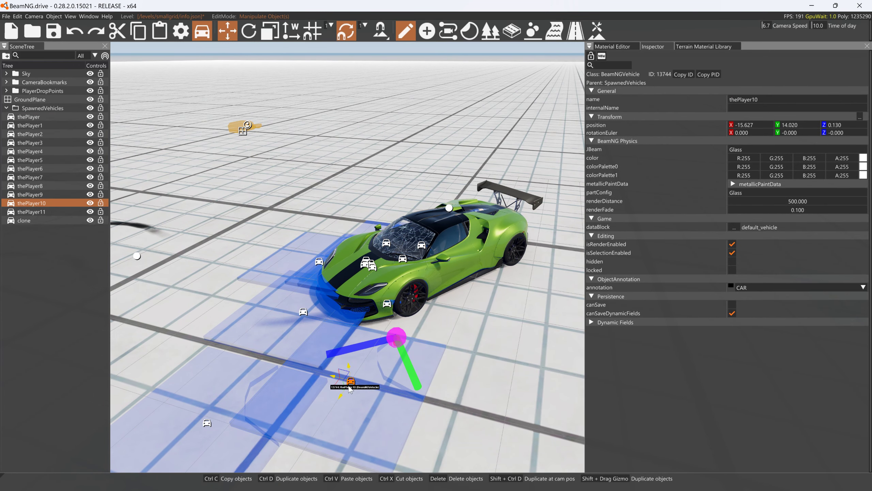
left_click_drag(352, 387, 408, 317)
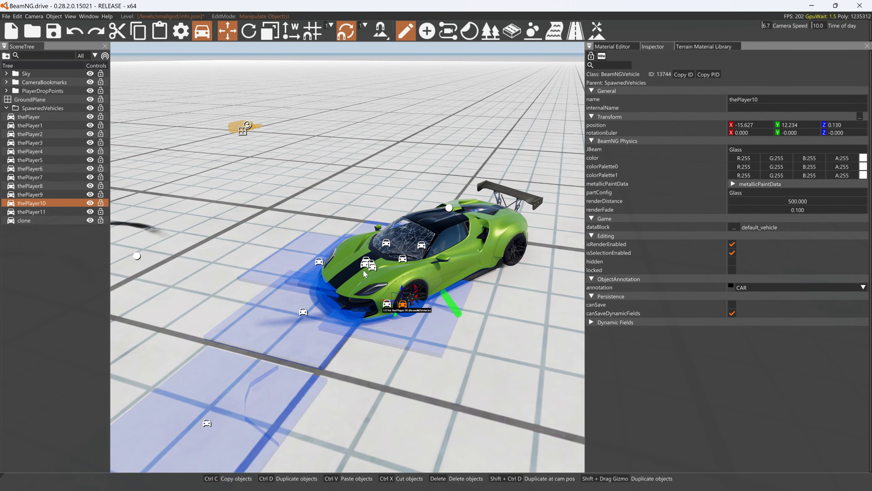
- Select the spawned Scintilla and set its X rotation to 0
left_click(431, 244)
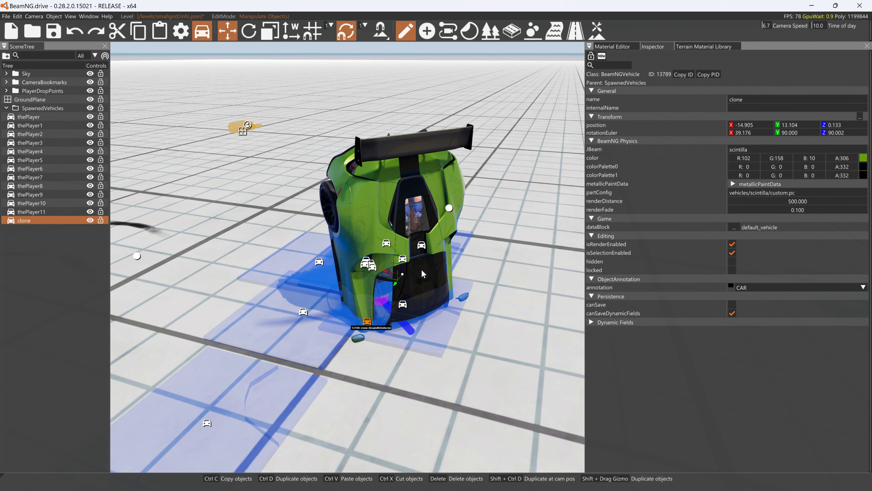
left_click(766, 133)
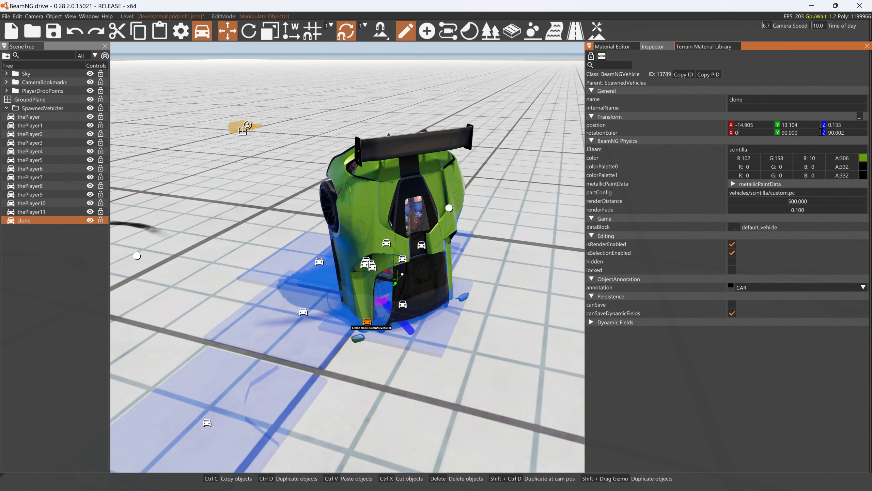
type("0")
key("Return")
key("Return")
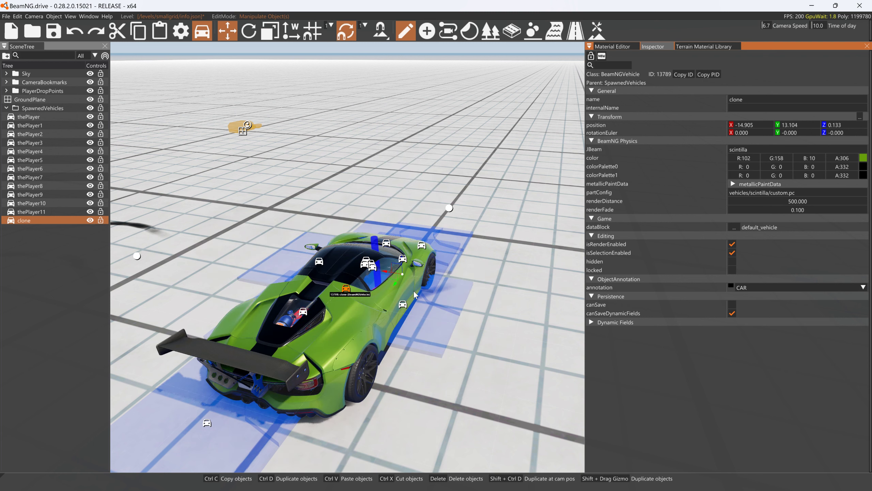
- Select the glass panels thePlayer through thePlayer11 and raise the whole group above the car
left_click(78, 211)
left_click(41, 117, "shift")
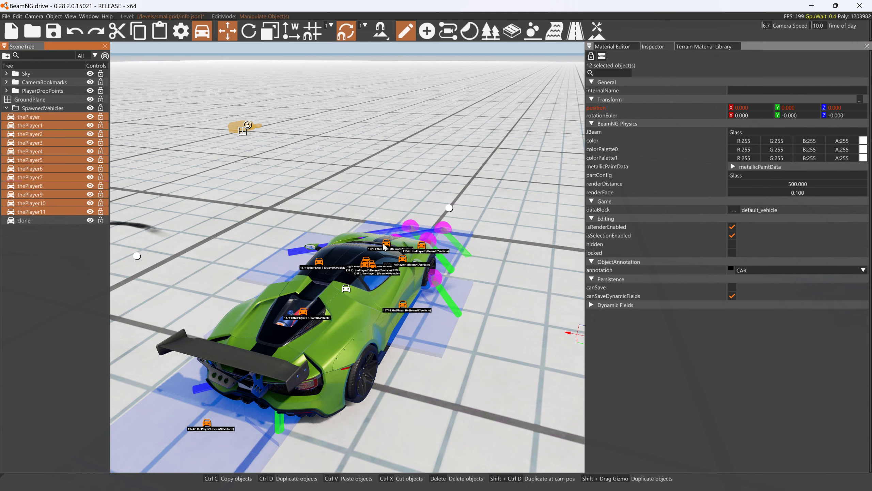
key("s")
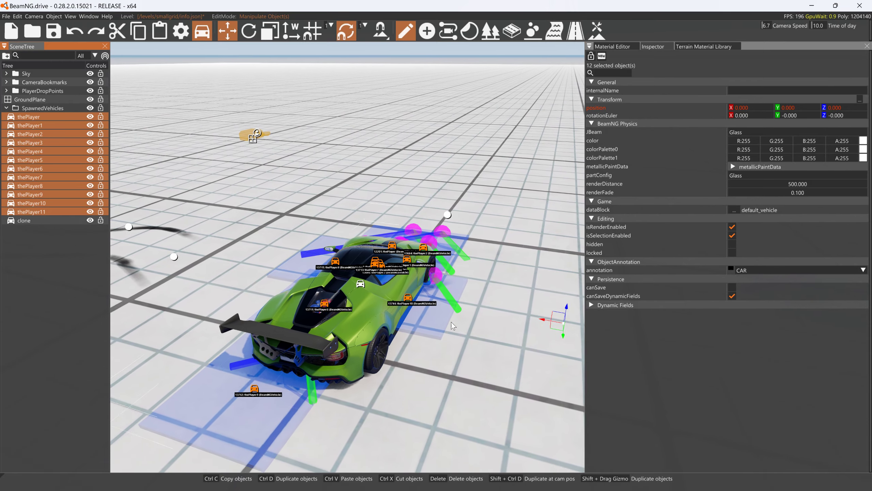
left_click_drag(555, 301, 576, 163)
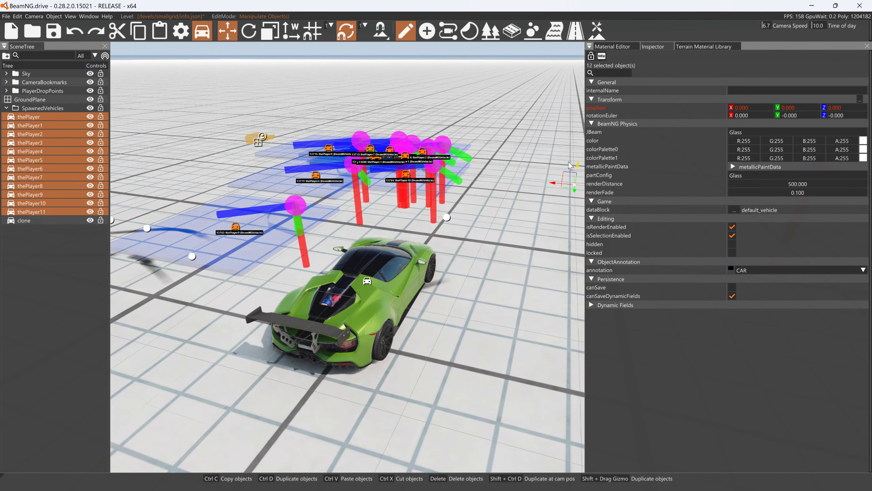
right_click_drag(577, 165, 596, 183)
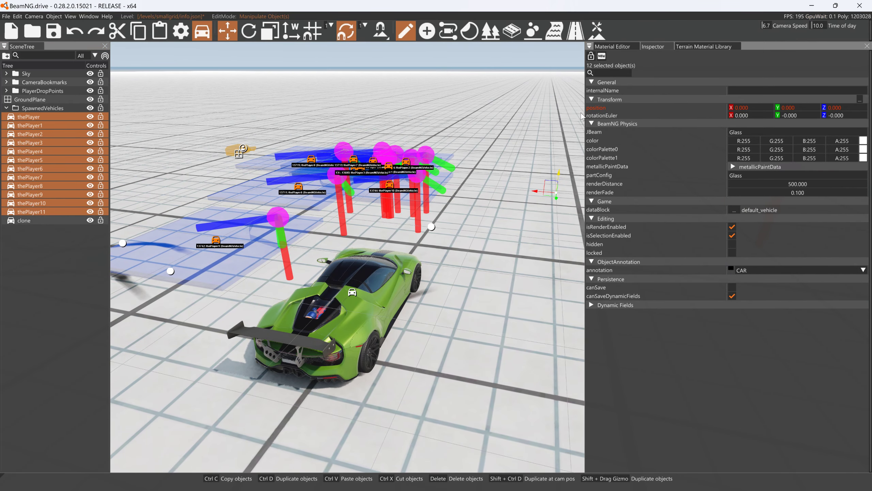
- Duplicate the group of twelve glass panels upward three times to build stacked layers
left_click_drag(554, 113, 557, 91, "shift")
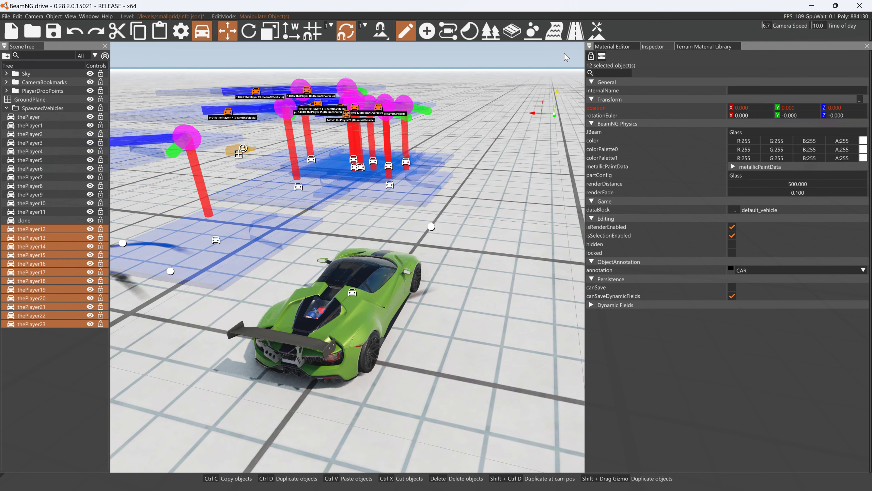
left_click_drag(565, 41, 565, 8, "shift")
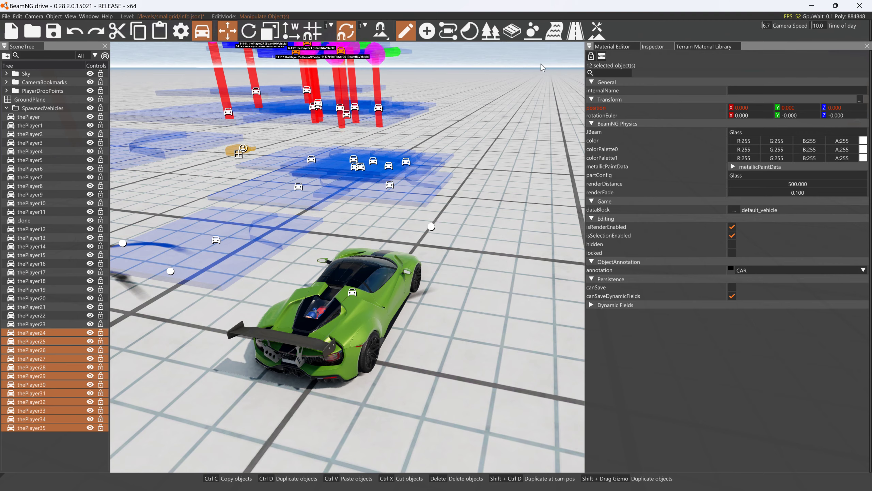
right_click_drag(540, 64, 541, 38)
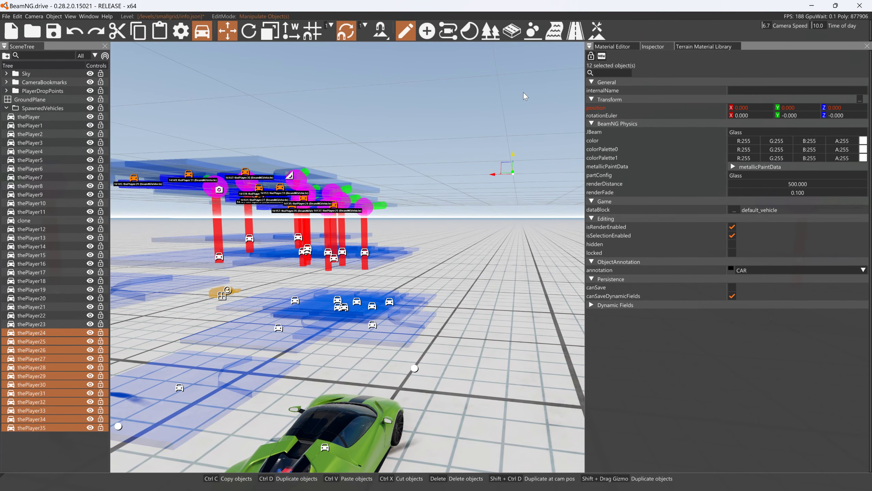
left_click_drag(523, 86, 520, 52, "shift")
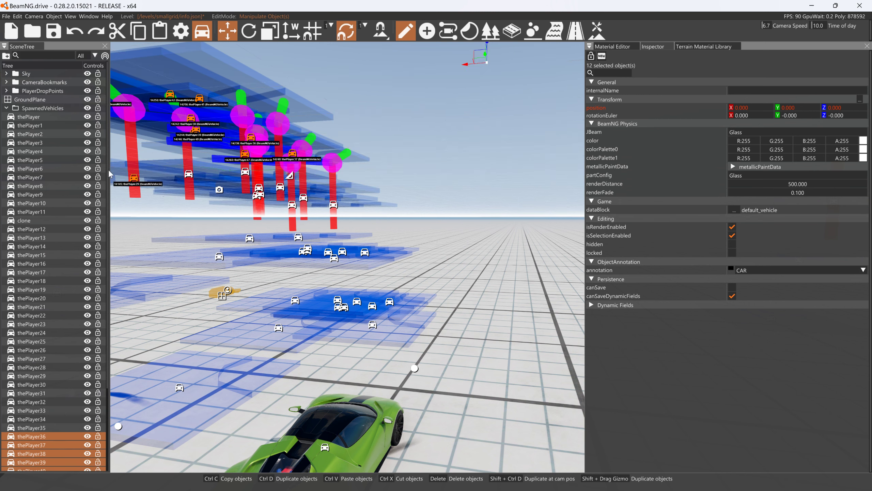
- Select all 36 duplicated glass panels and duplicate them together upward above the existing layers
left_click(34, 229, "shift")
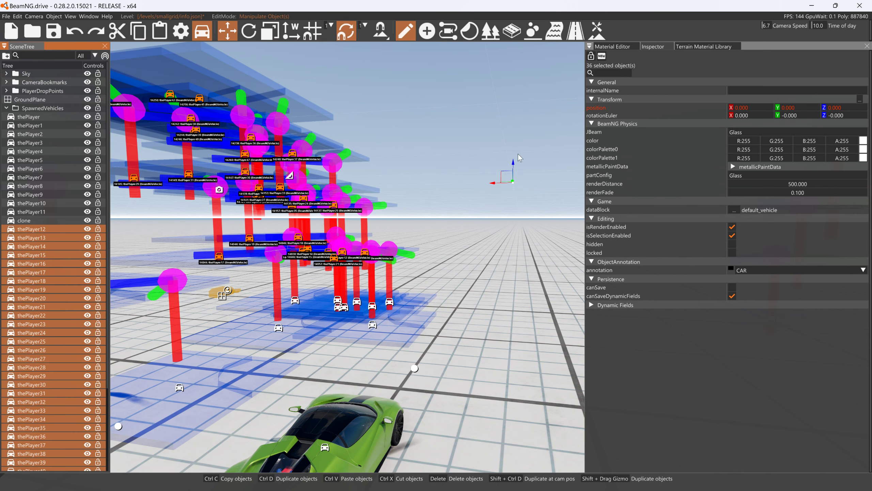
left_click_drag(512, 165, 514, 125, "shift")
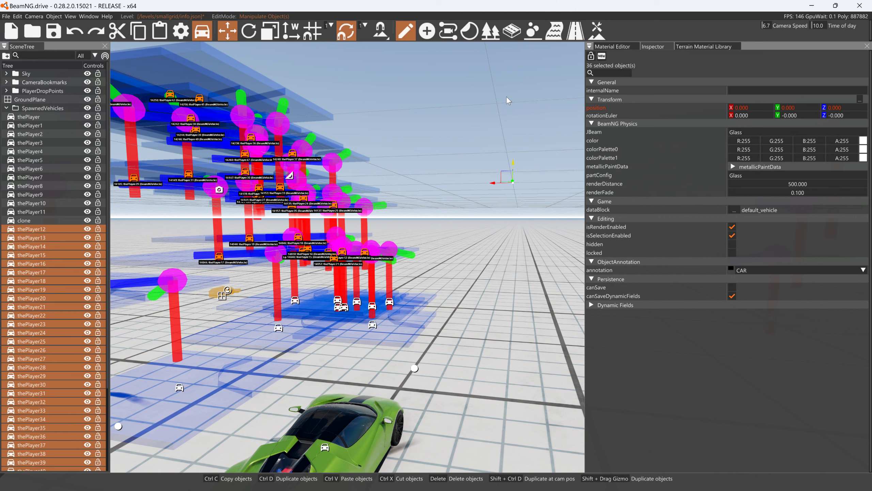
left_click_drag(500, 86, 469, 107, "shift")
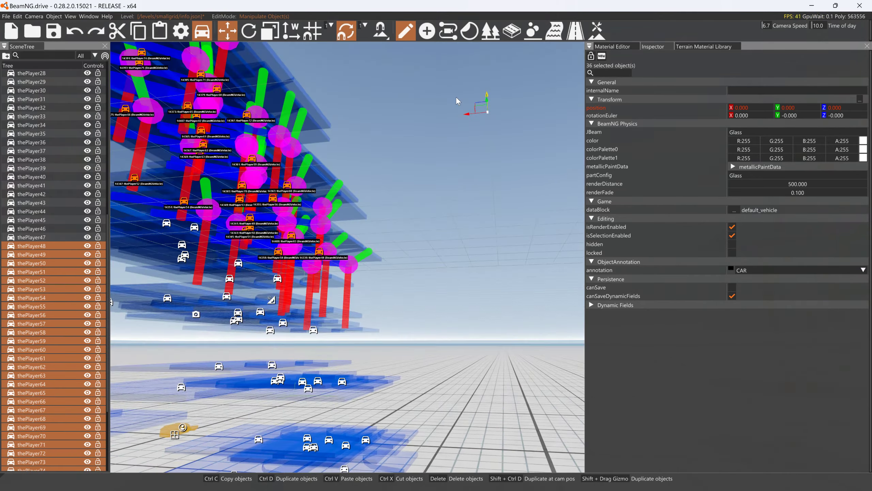
- Leave the world editor and view the car and the tall stack of glass panels from farther away
right_click_drag(469, 106, 285, 300)
key("F11")
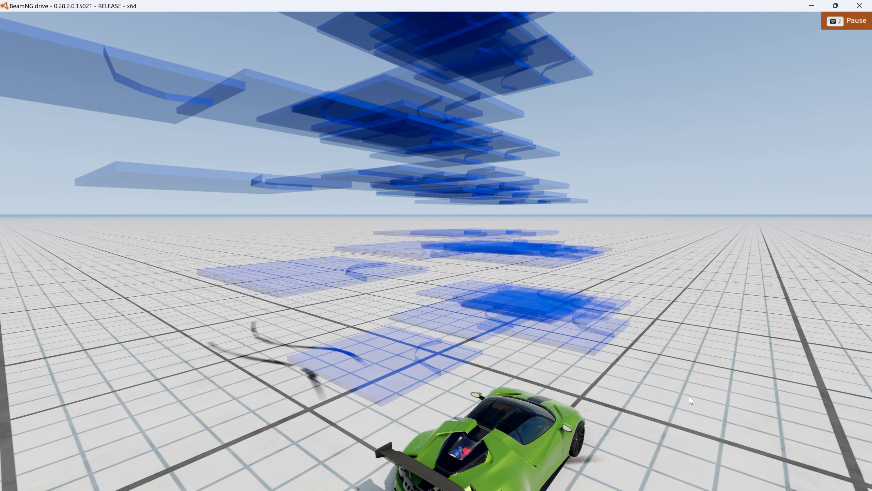
right_click_drag(690, 396, 869, 412)
key("a")
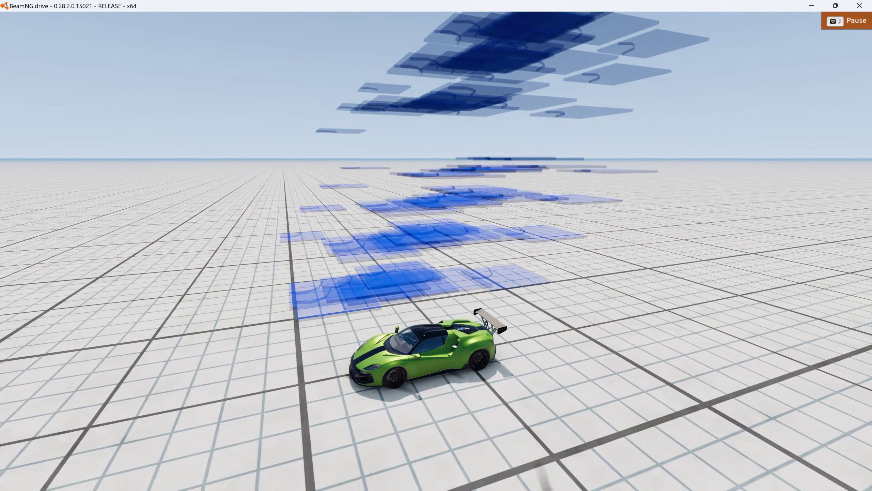
- Run the physics simulation so the stacked glass panels fall onto the car, pausing and resuming it briefly during the impact
key("j")
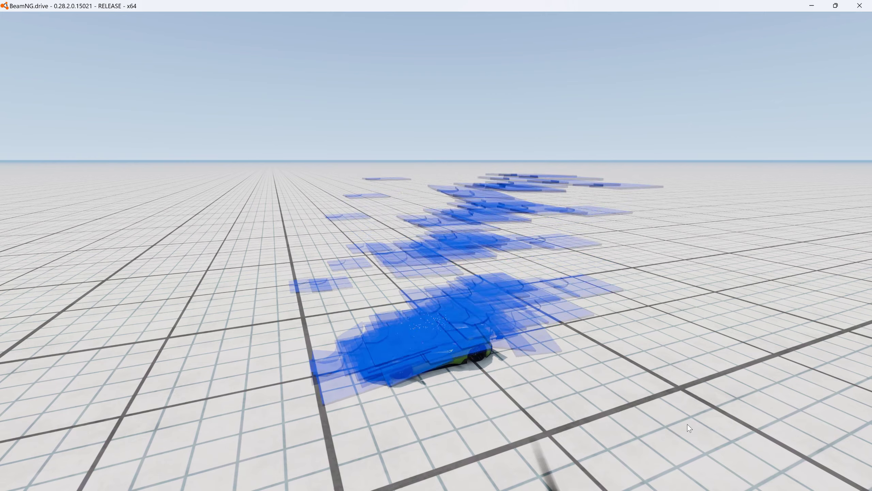
key("j")
key("j")
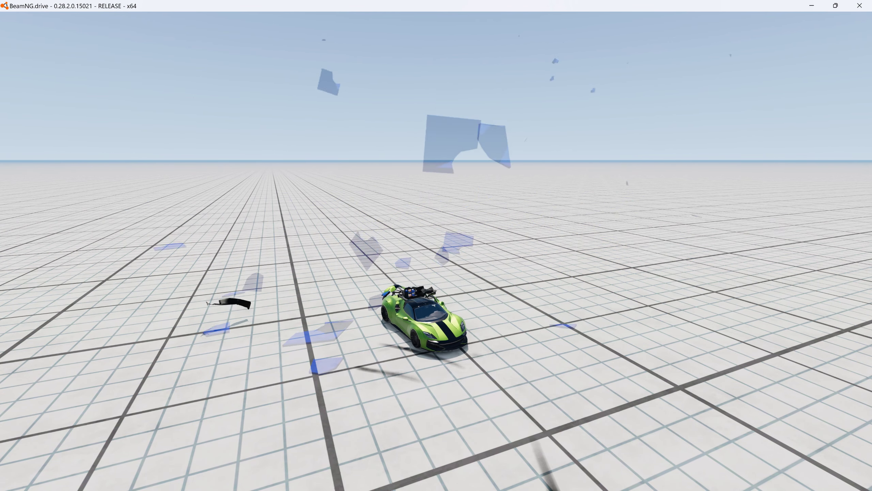
- Reset the car and the glass panels several times to repeat the drop test, watching it from a different, higher angle
key("r")
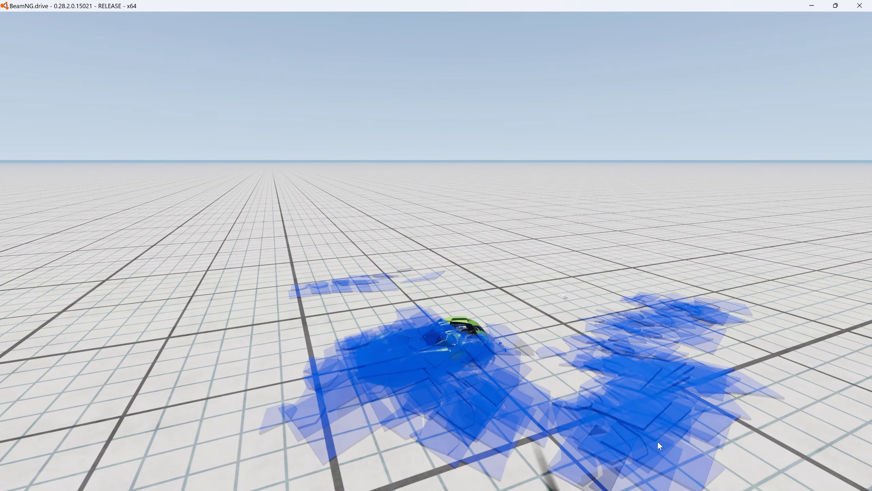
right_click_drag(656, 441, 584, 434)
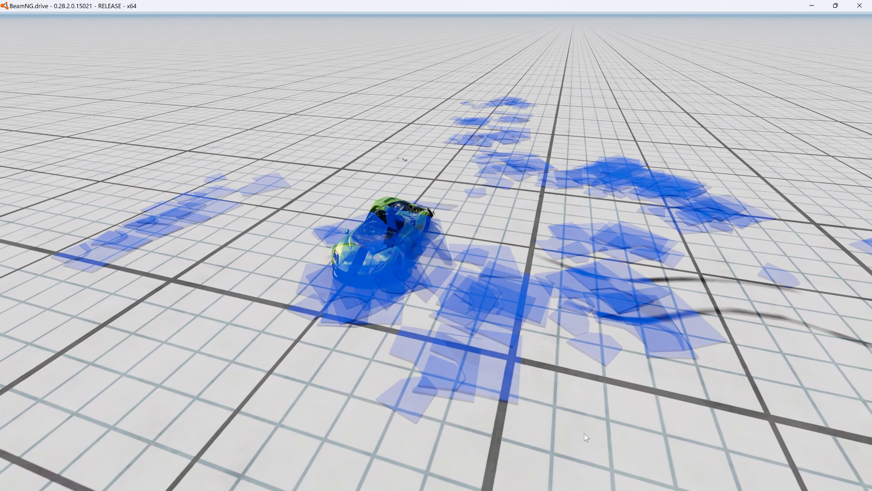
key("r")
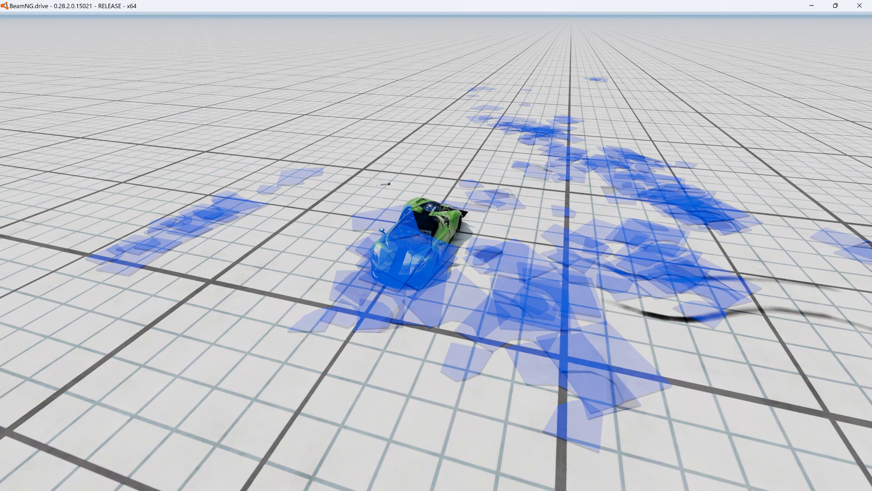
key("r")
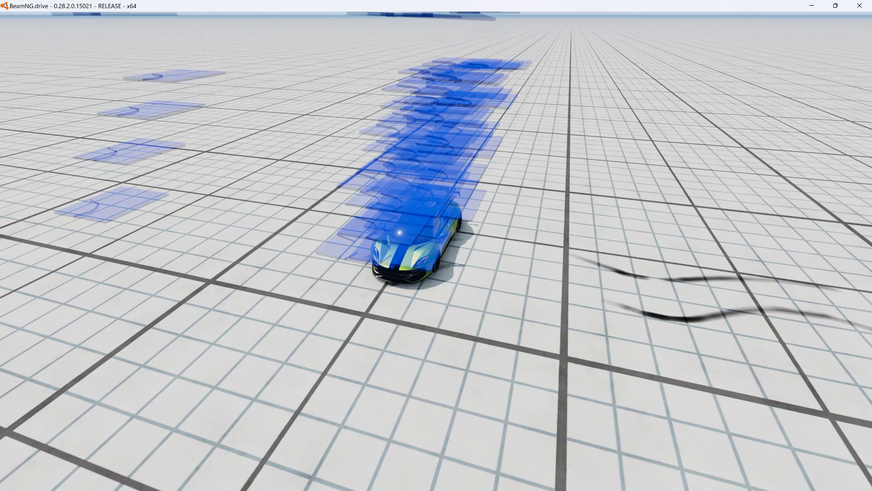
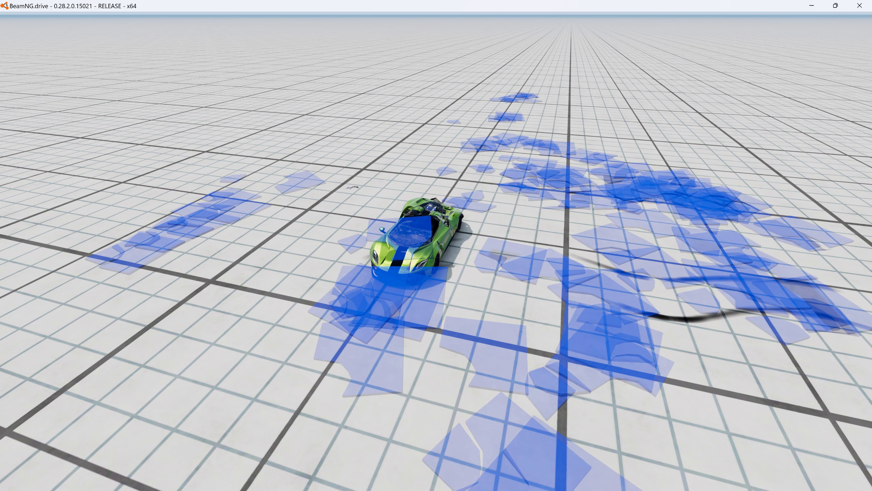
- Reset the car and the stacked glass panels twice more and watch the panels break over the car
key("BackSpace")
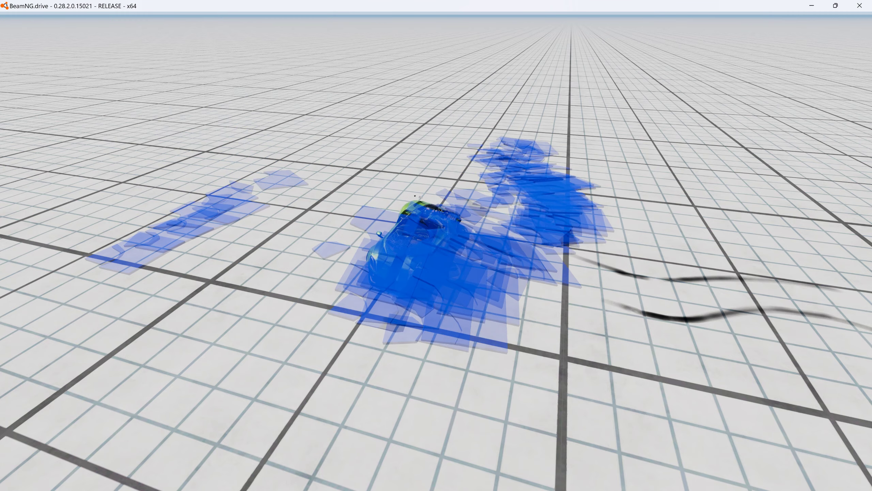
key("BackSpace")
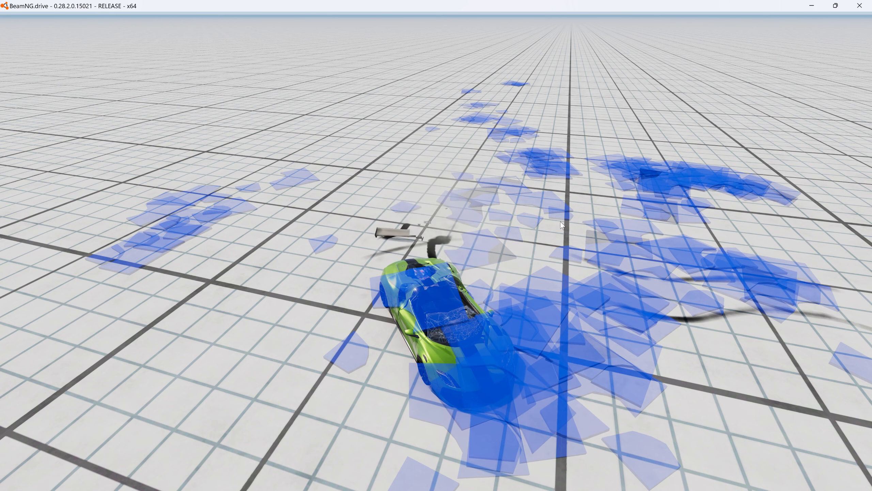
- Open the world editor, select a glass panel near the car, and load its new_box material in the Material Editor
key("F11")
left_click(612, 47)
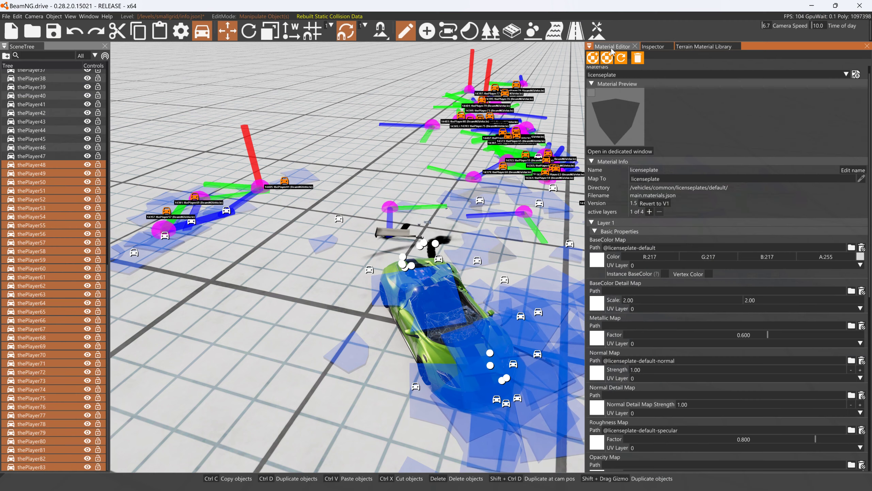
left_click(478, 261)
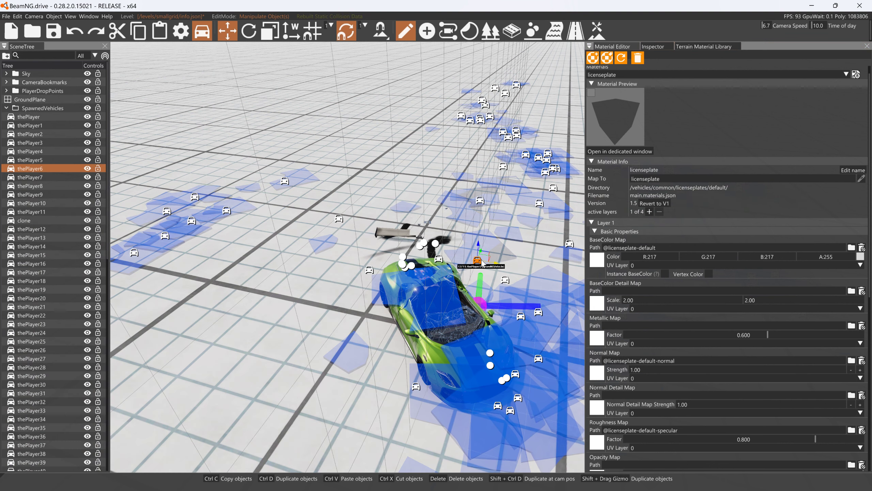
left_click(673, 87)
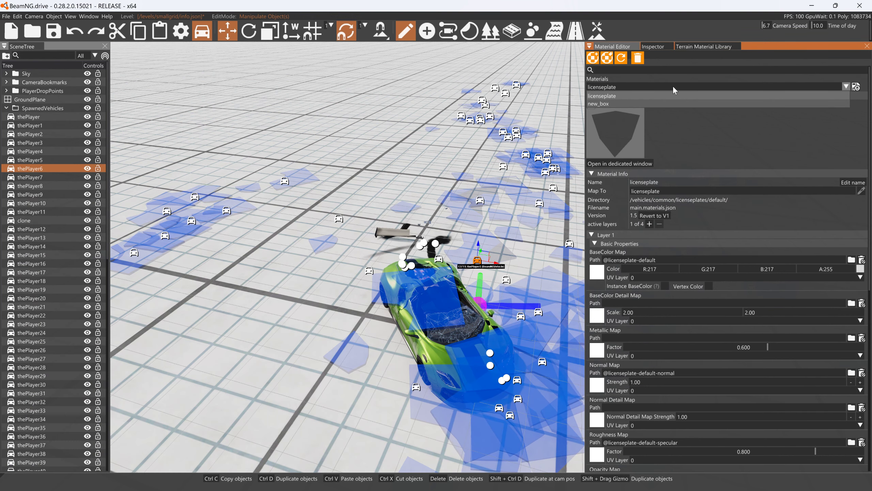
left_click(624, 103)
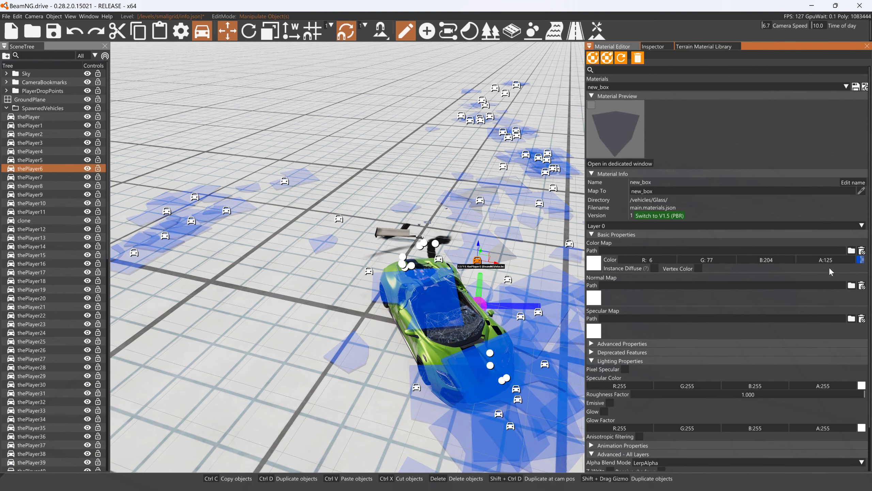
- Change the new_box material's color to a muted grey-blue with R 126, G 145, B 175
left_click(860, 260)
left_click_drag(766, 277, 751, 290)
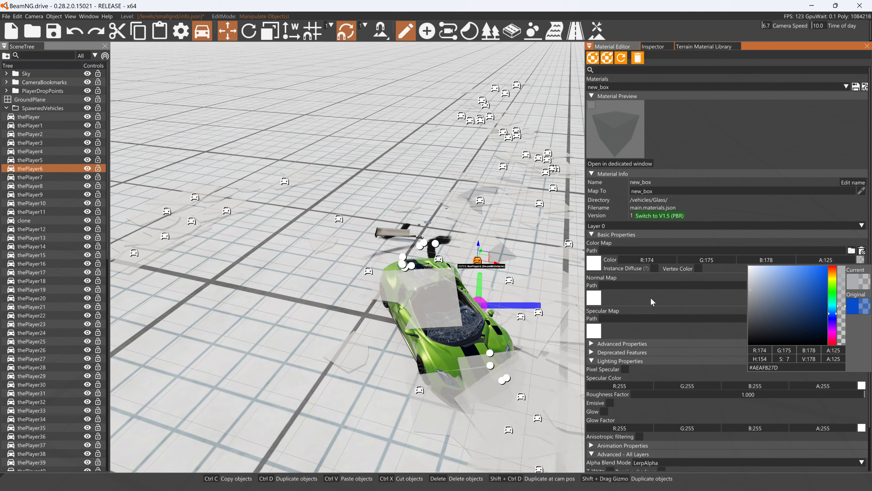
left_click(679, 227)
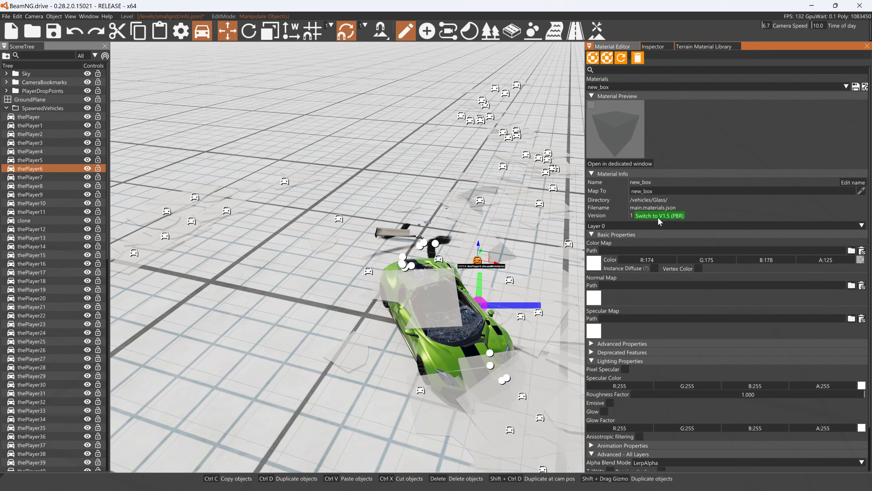
left_click(860, 260)
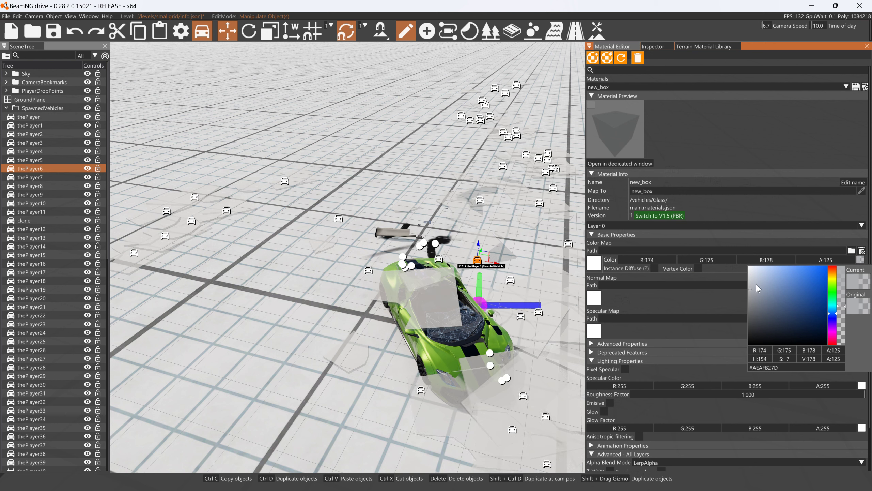
left_click_drag(756, 284, 772, 291)
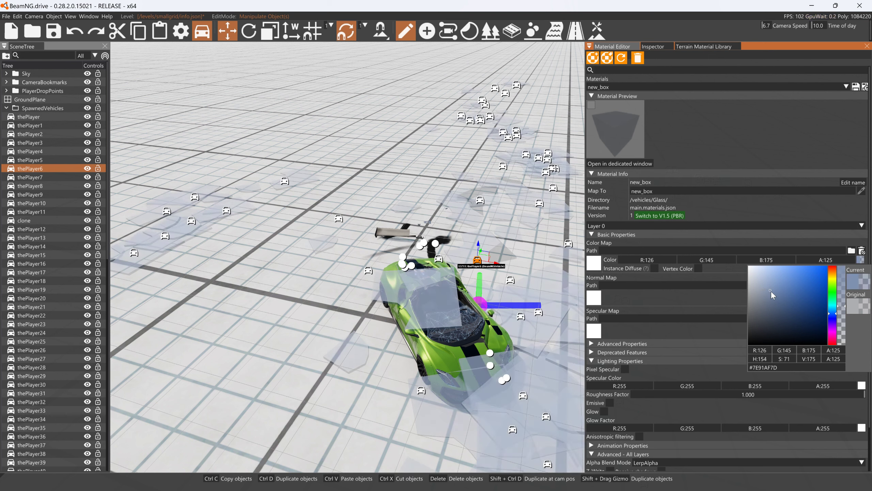
- Set the alpha of the new_box material's color to 182
left_click(817, 260)
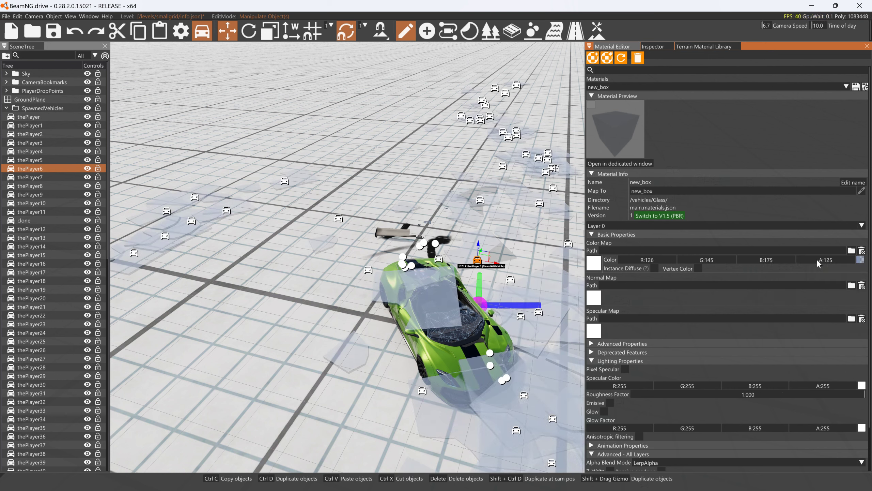
left_click_drag(817, 260, 871, 261)
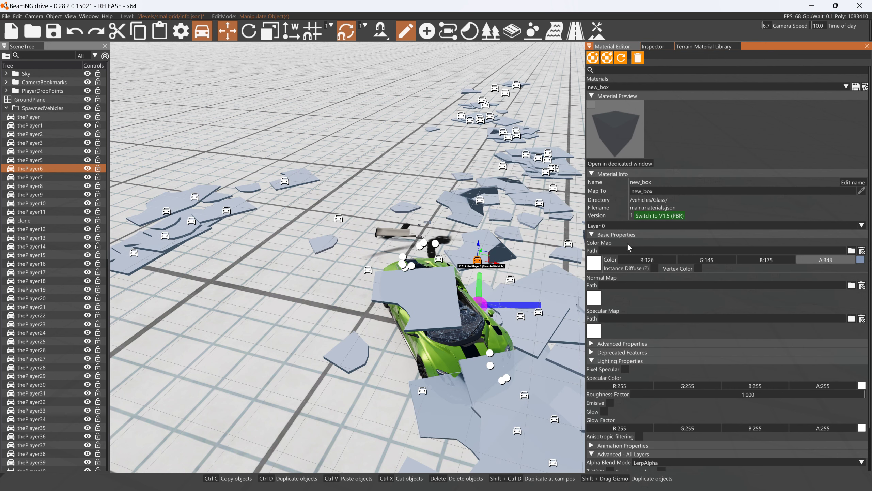
left_click(431, 168)
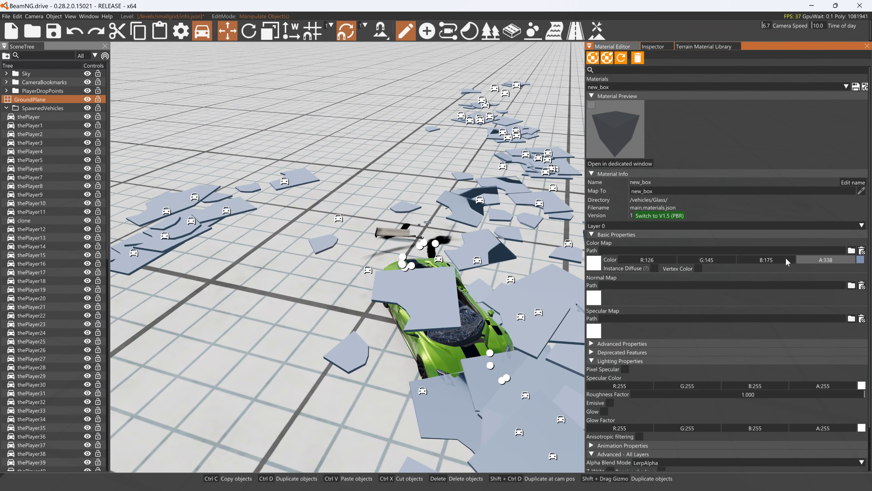
left_click_drag(786, 258, 779, 258)
- Give the new_box material the Level reflection mode, a roughness factor of 0 and anisotropic filtering
scroll(728, 348, "down", 2)
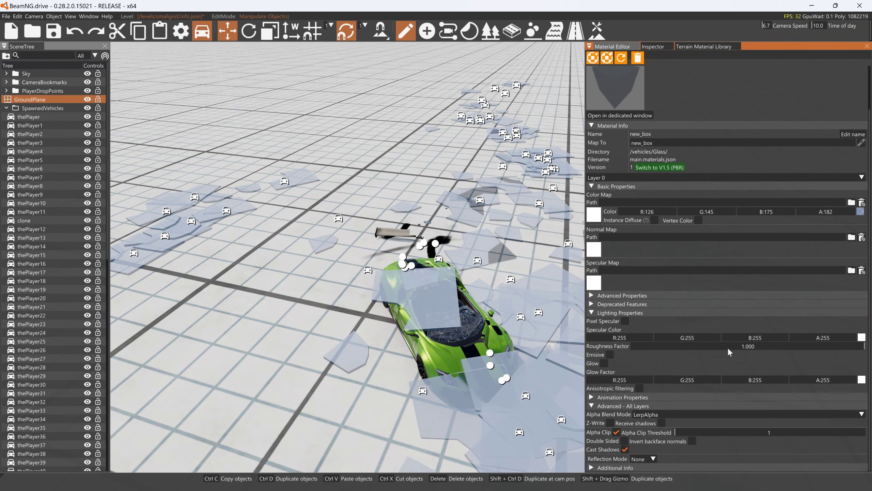
left_click(653, 458)
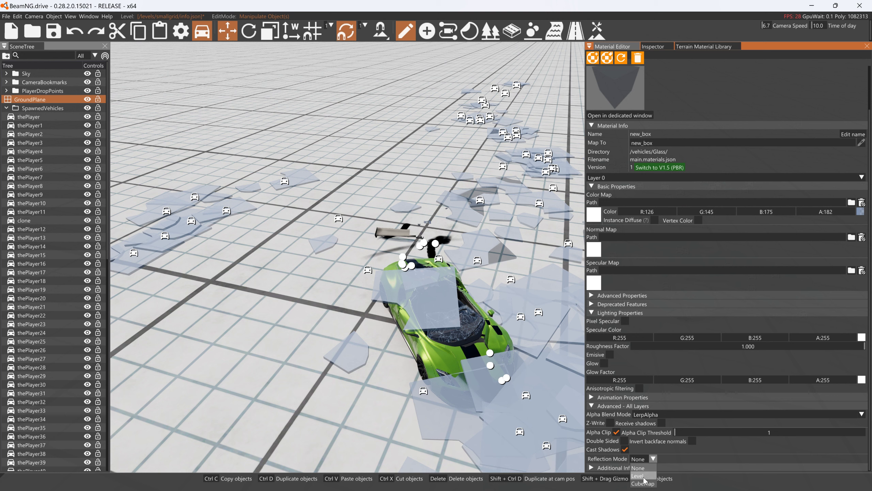
left_click(643, 476)
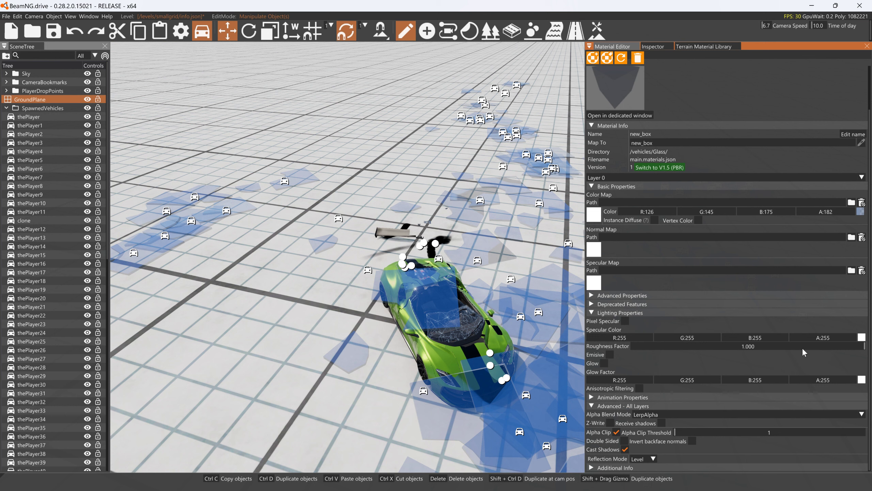
left_click_drag(636, 344, 615, 347)
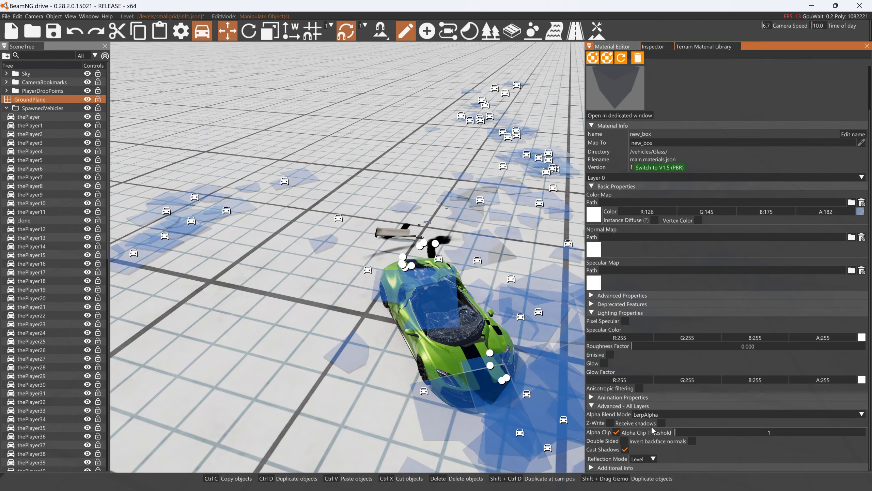
left_click(639, 388)
- Examine how the glass panels reflect their surroundings from low angles, both while falling and lying broken around the car
right_click_drag(490, 350, 509, 340)
right_click_drag(490, 350, 481, 334)
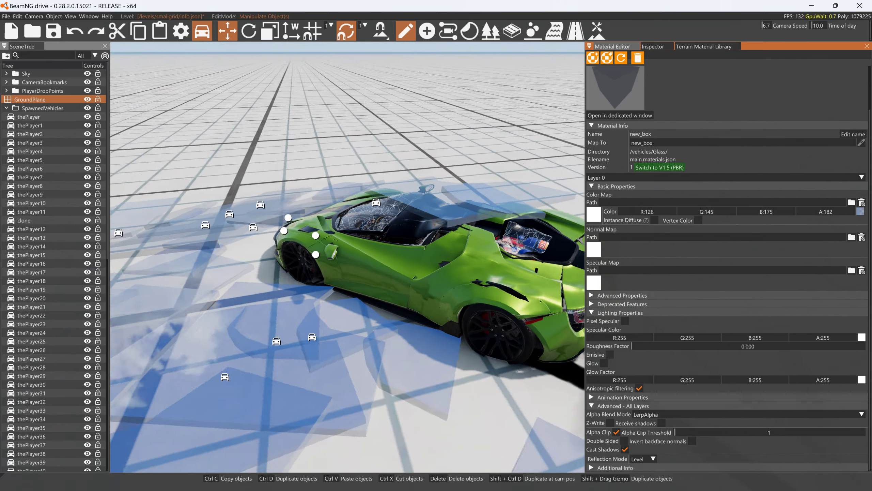
right_click_drag(384, 361, 413, 383)
key("s")
right_click_drag(393, 315, 426, 302)
right_click_drag(347, 257, 446, 265)
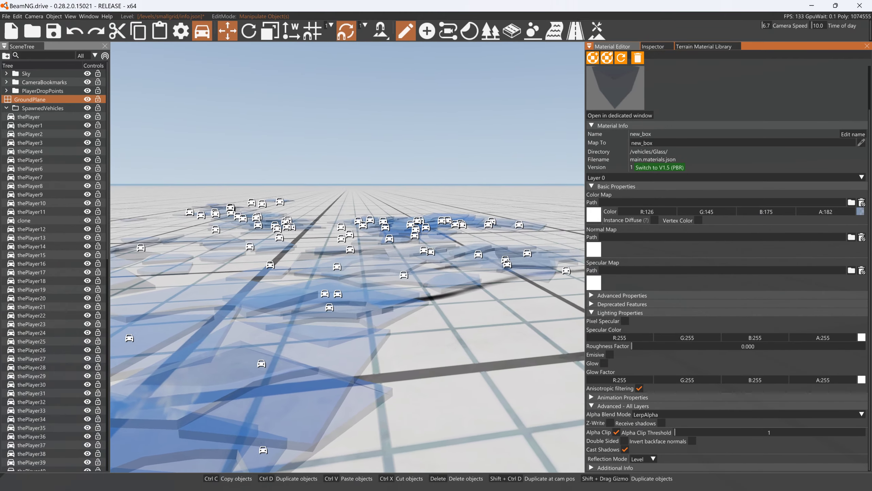
key("s")
right_click_drag(340, 350, 265, 376)
key("w")
key("s")
right_click_drag(504, 299, 493, 301)
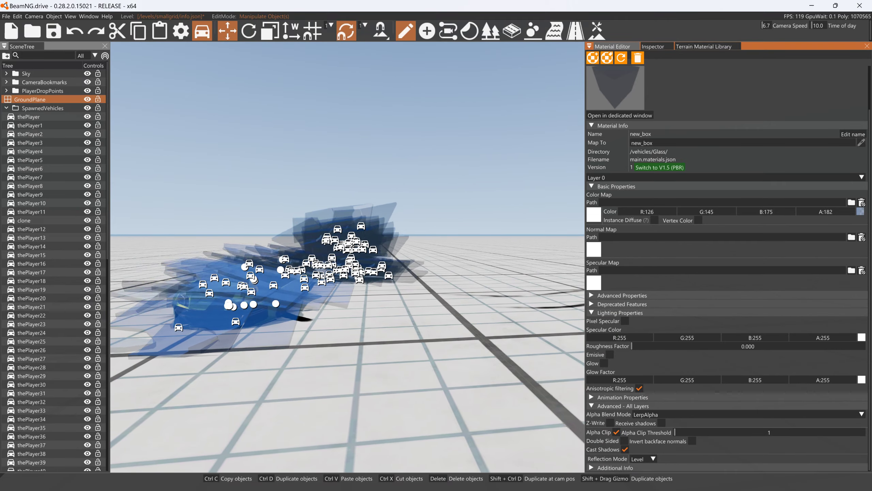
right_click_drag(349, 299, 302, 278)
key("a")
right_click_drag(328, 215, 476, 217)
key("a")
key("w")
key("a")
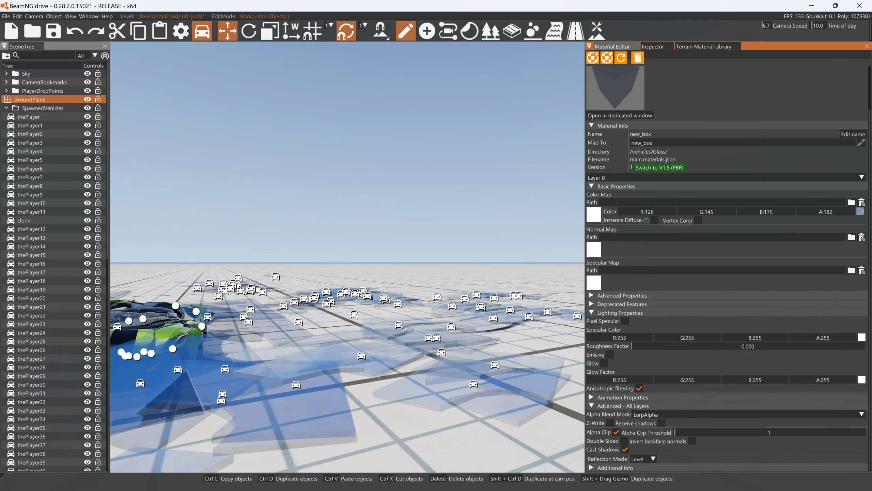
right_click_drag(415, 246, 364, 252)
- Reset the scene and watch the reflective glass panels fall onto the car from the front
key("ctrl+r")
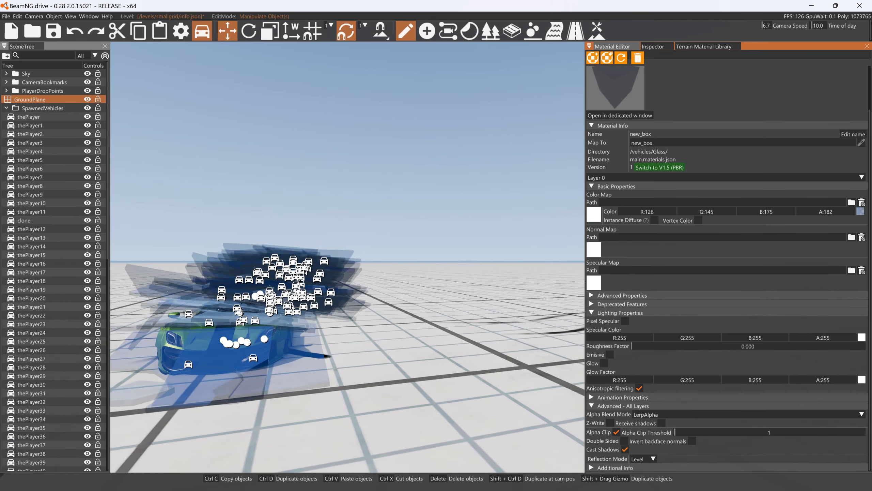
key("a")
left_click(384, 209)
key("a")
right_click_drag(384, 208, 419, 223)
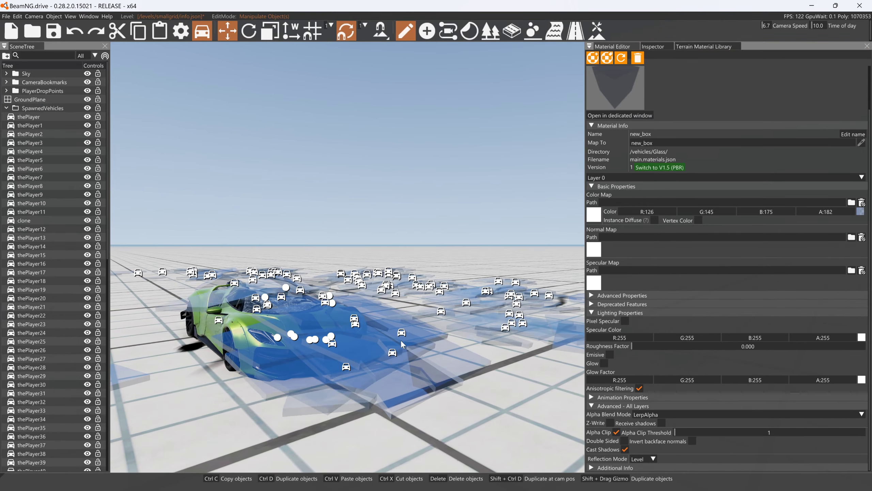
- Switch to GIMP and bring up the 2048x2048 broken glass image
key("alt+Tab")
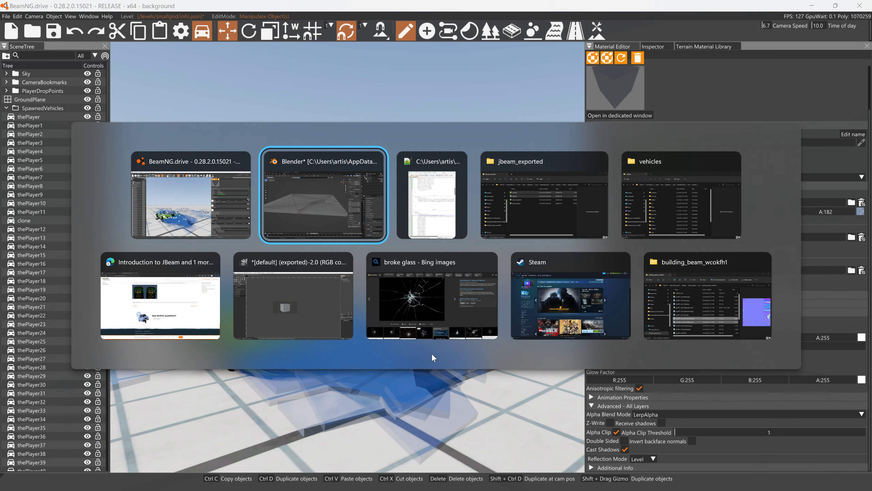
key("alt+Tab")
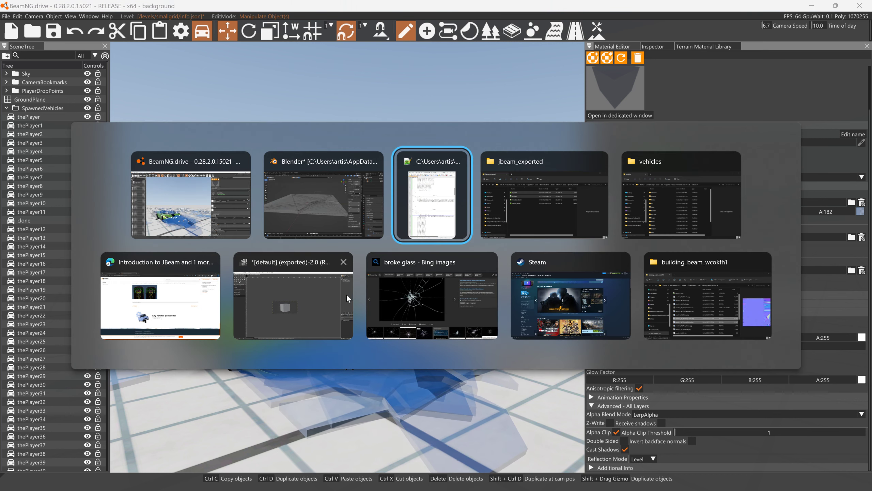
key("alt+Tab")
key("alt+Tab")
key("alt+Tab")
key("alt+Tab")
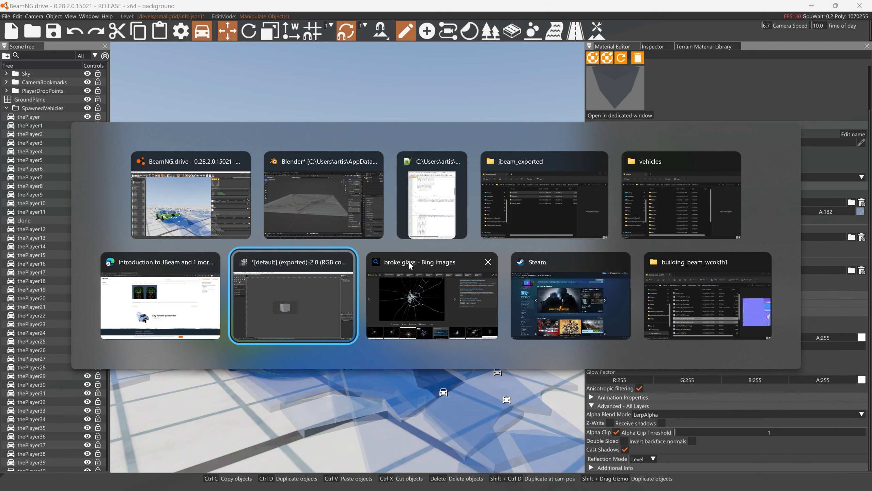
left_click(280, 258)
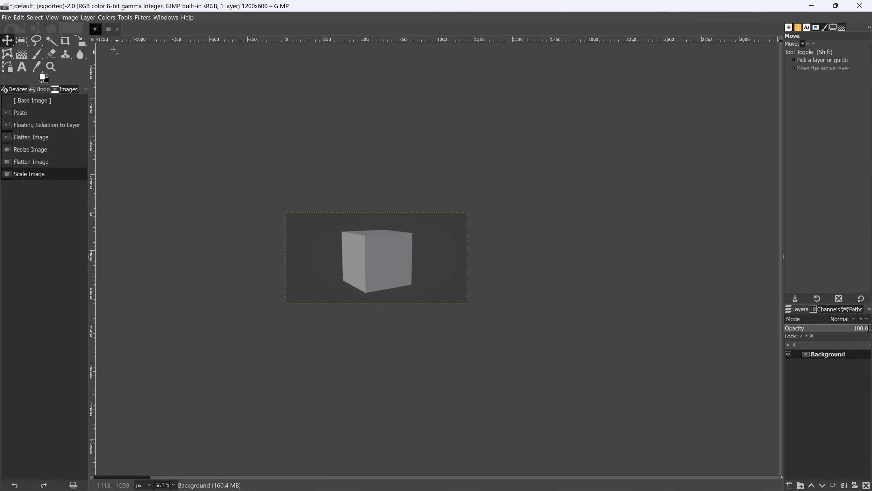
left_click(96, 30)
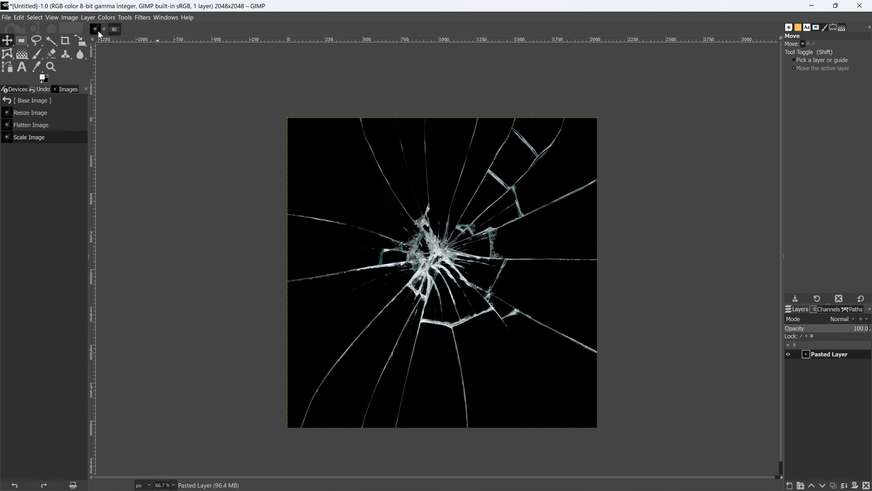
- Convert the broken glass image into a normal map with the Normal Map filter at scale 10
left_click(140, 19)
mouse_move(158, 124)
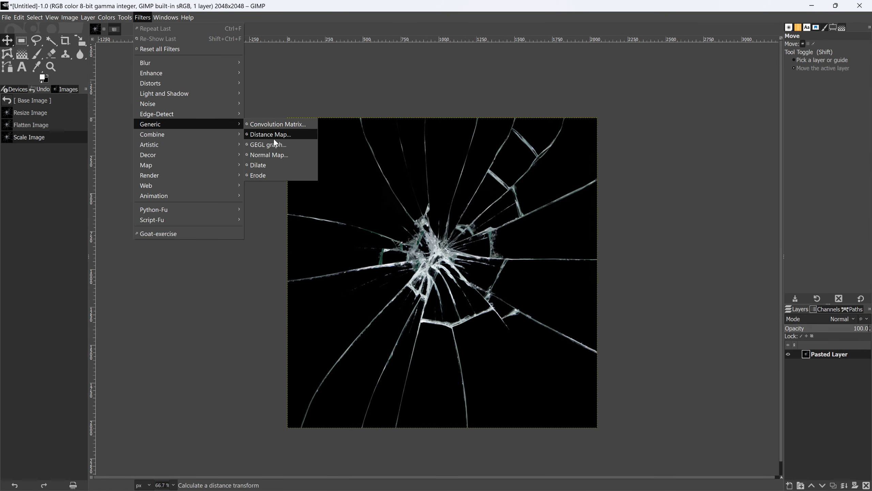
left_click(270, 155)
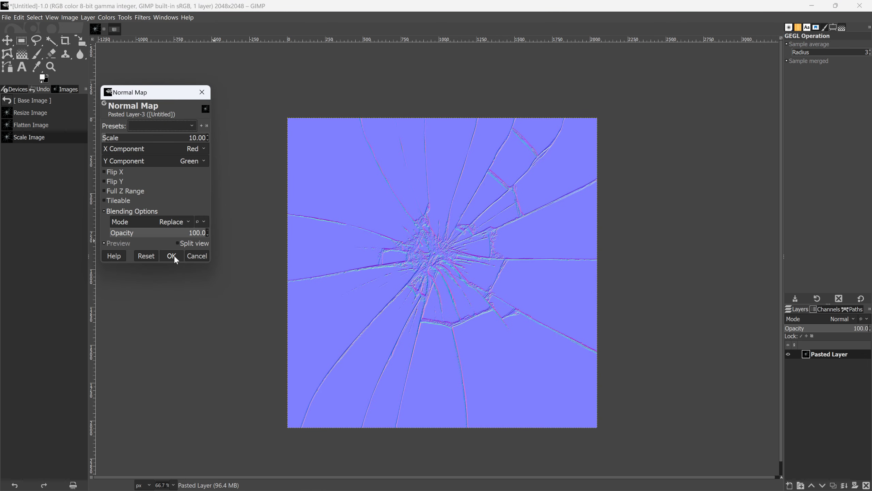
left_click(172, 256)
- Export the normal map as Untitled_n.png into the vehicles/Glass folder with the default PNG options
left_click(5, 18)
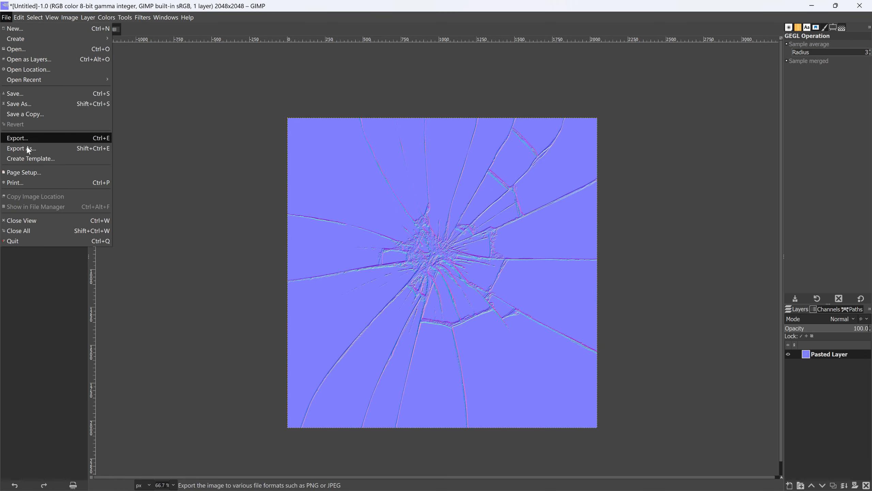
left_click(42, 149)
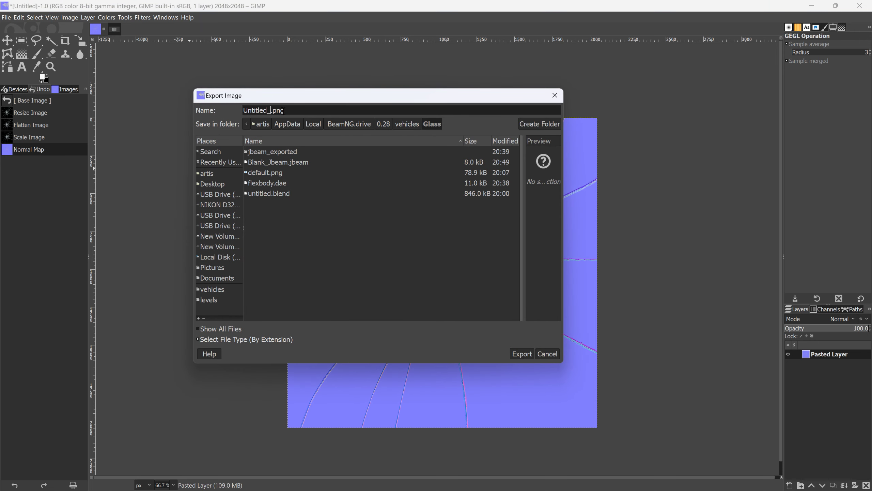
left_click(521, 357)
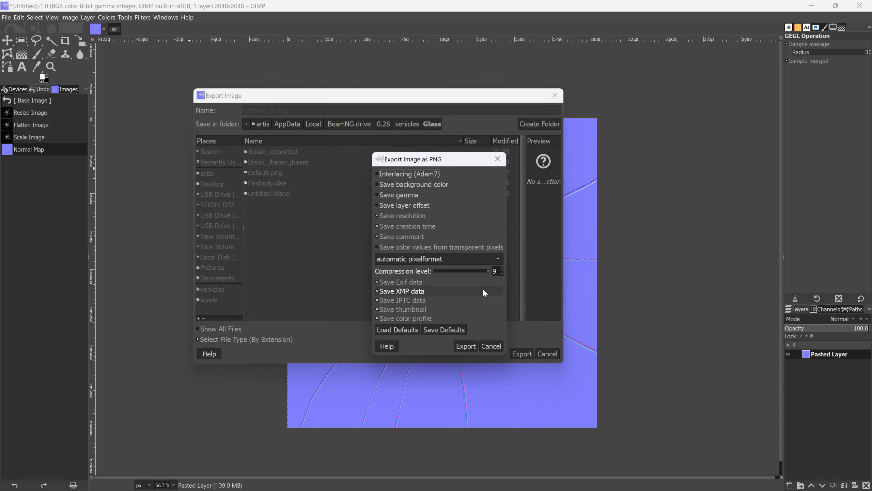
left_click(466, 345)
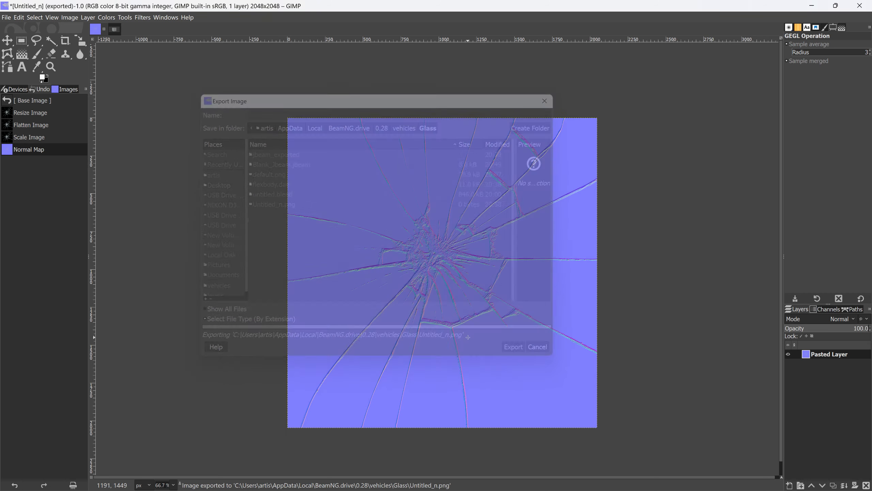
- Switch to BeamNG.drive and assign /vehicles/Glass/Untitled_n.png as the normal map of the new_box material
key("alt+Tab")
key("alt+Tab")
key("alt+shift+Tab")
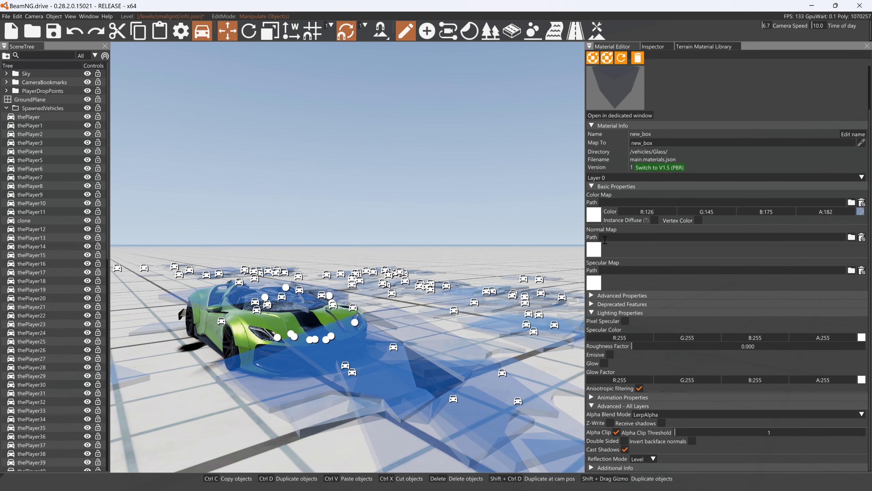
left_click(598, 250)
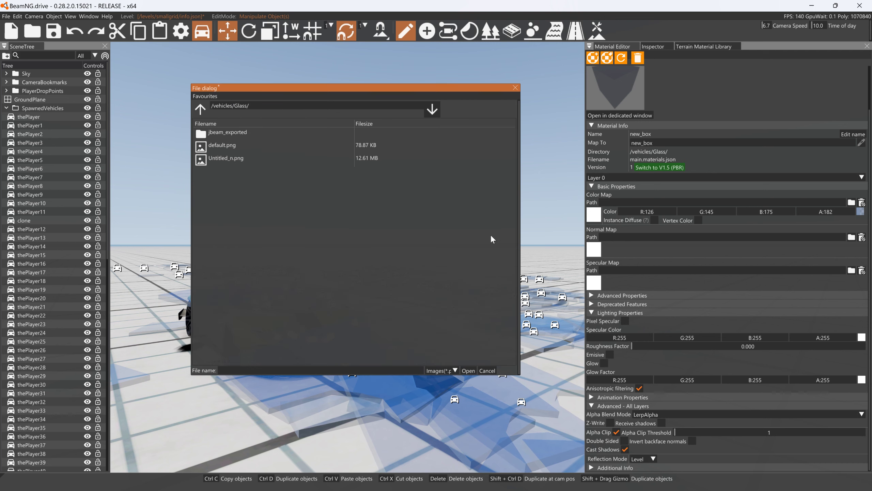
left_click(227, 158)
left_click(471, 371)
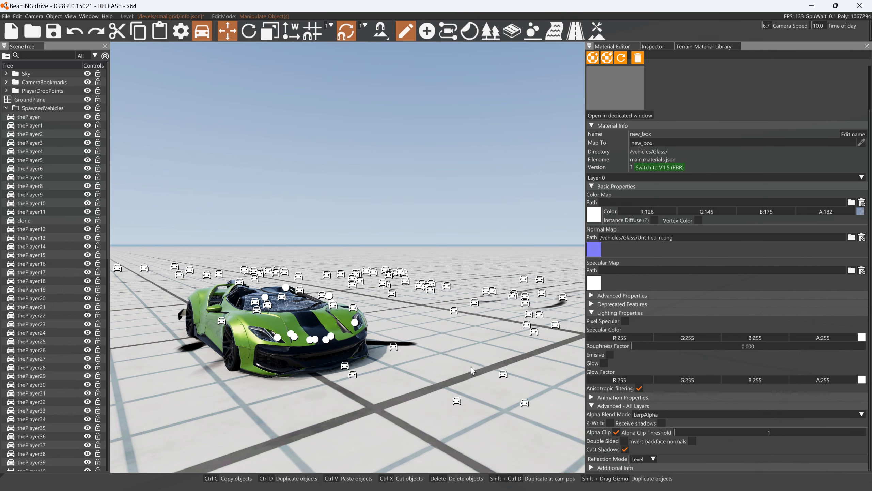
- Examine the cracked-glass normal map on the panels up close, resetting the scene to watch them fall onto the car
key("s")
right_click_drag(412, 292, 420, 411)
key("w")
right_click_drag(447, 266, 468, 267)
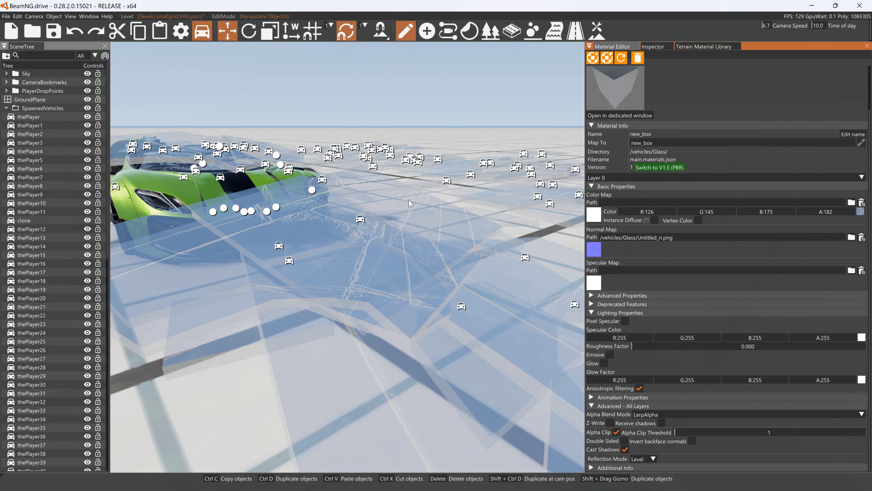
key("BackSpace")
right_click_drag(406, 194, 410, 187)
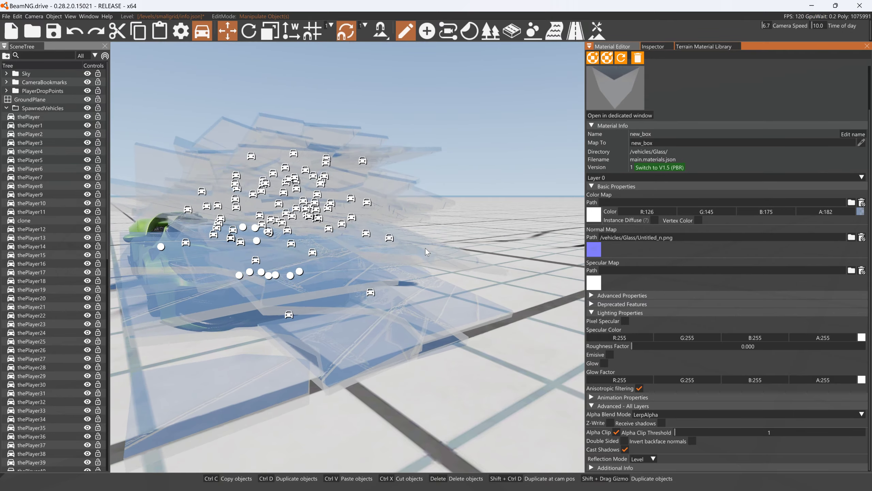
right_click_drag(416, 277, 474, 327)
key("w")
key("d")
left_click(516, 329)
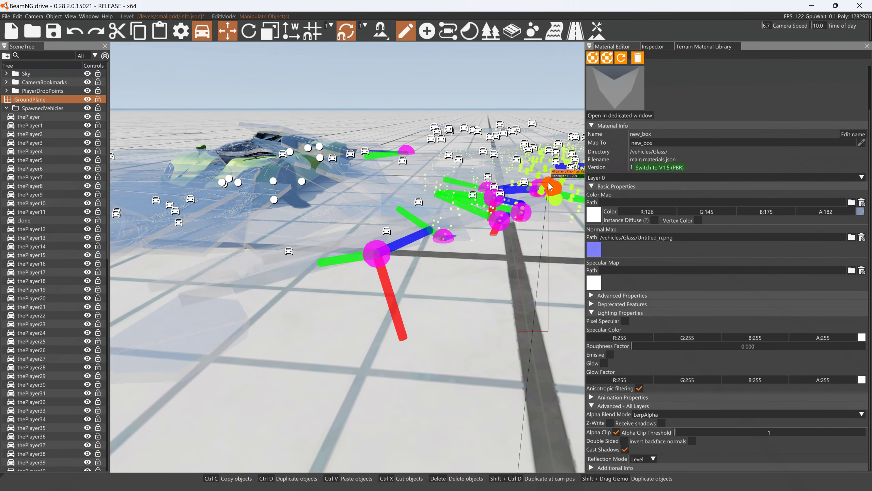
left_click_drag(514, 325, 574, 370, "ctrl")
- Switch to Blender, select panel objects a and b, and display them in Material Preview shading
key("alt+Tab")
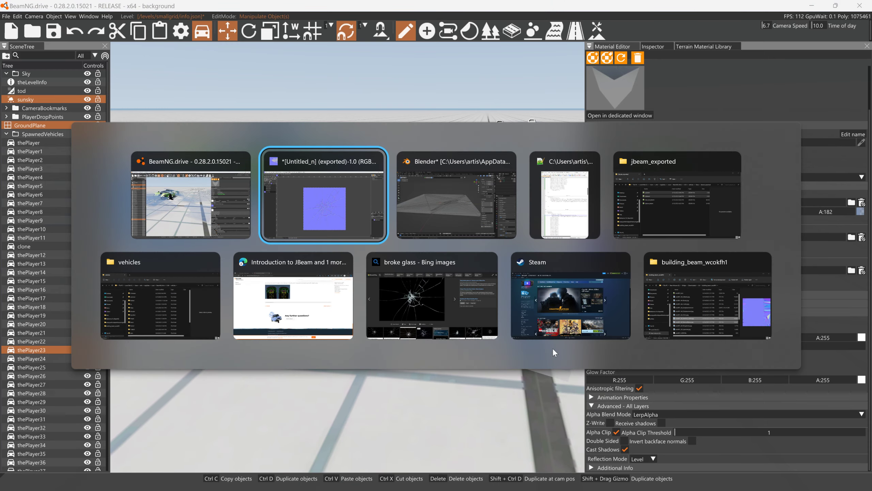
key("alt+Tab")
key("a")
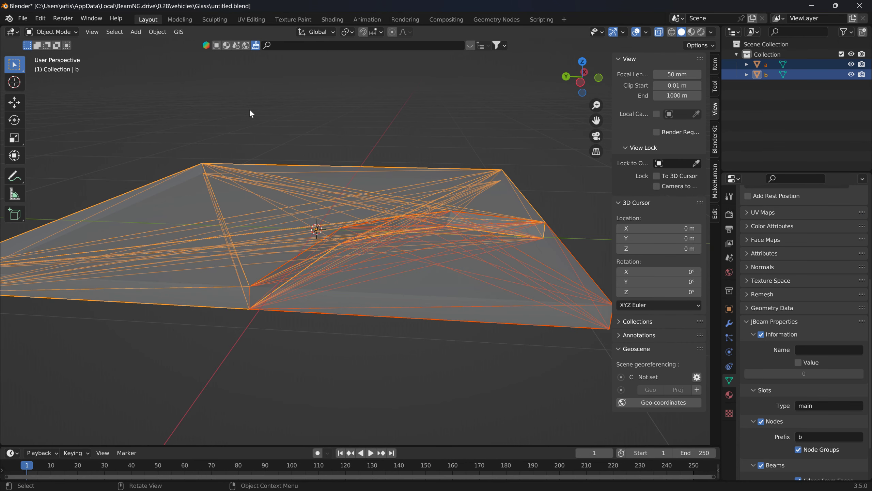
middle_click_drag(250, 110, 261, 130)
left_click(688, 34)
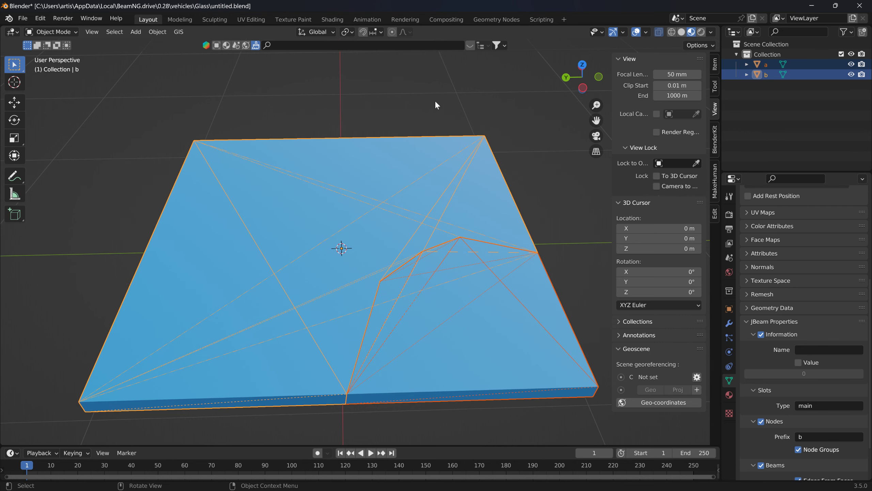
- Put both panel objects into Edit Mode and open them in the UV Editing workspace
left_click(51, 32)
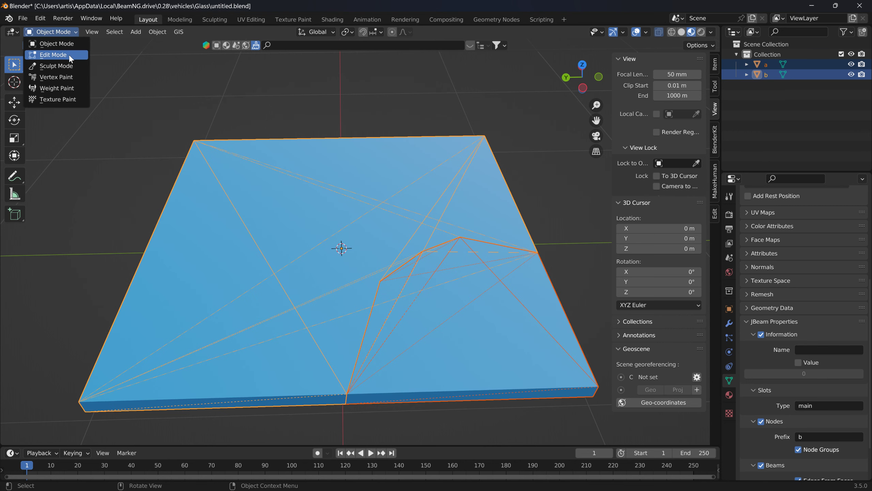
left_click(69, 55)
left_click(253, 19)
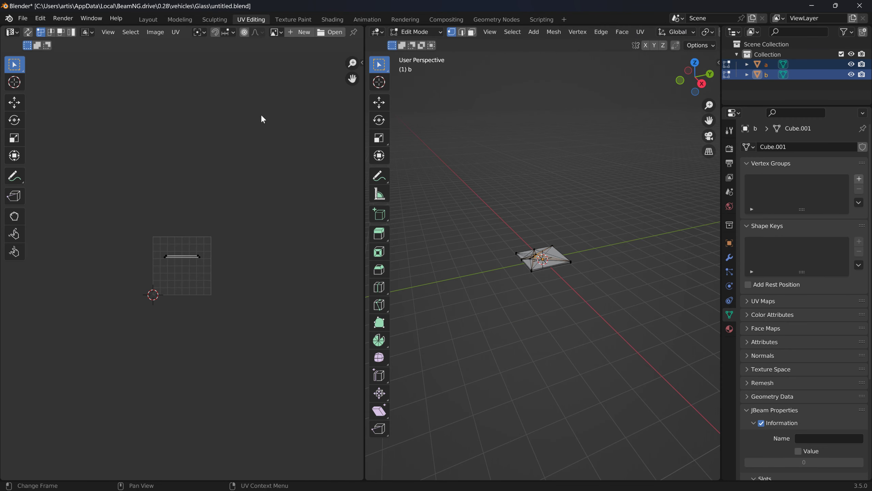
- Unwrap the faces of both panel pieces selected in face mode from the top view, and widen the 3D viewport
scroll(573, 251, "up", 4)
middle_click_drag(510, 117, 650, 73)
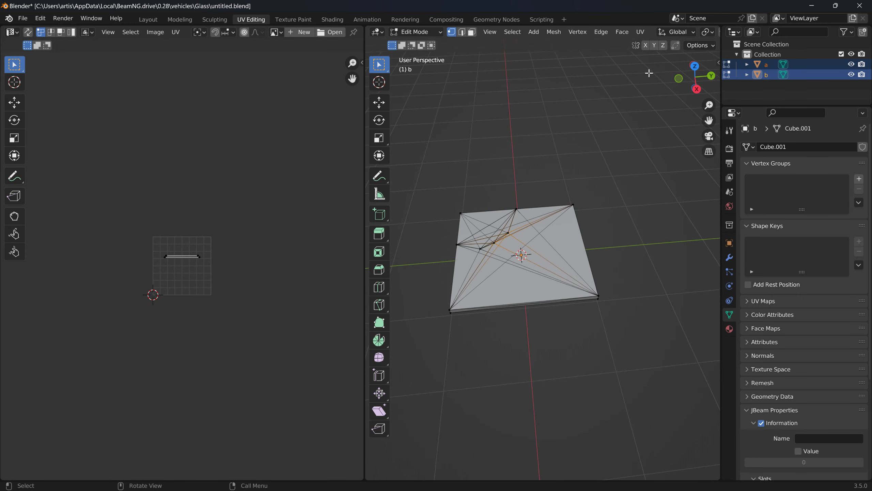
left_click(694, 68)
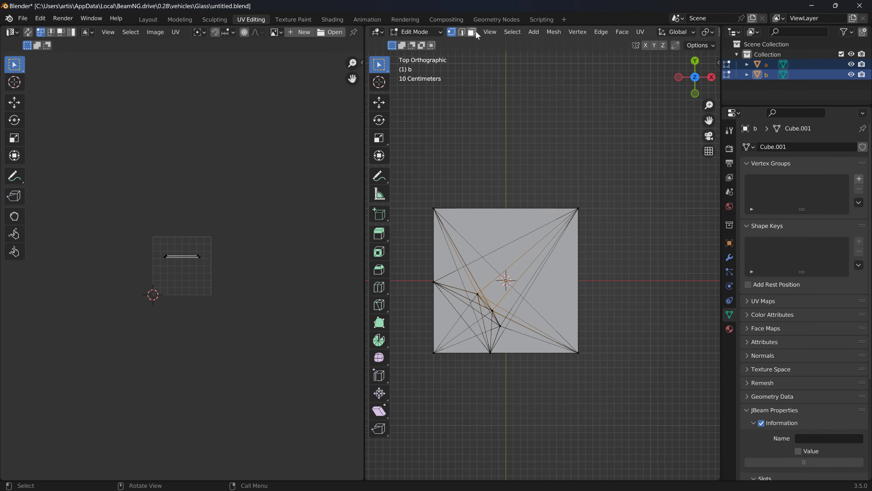
left_click_drag(416, 161, 634, 434)
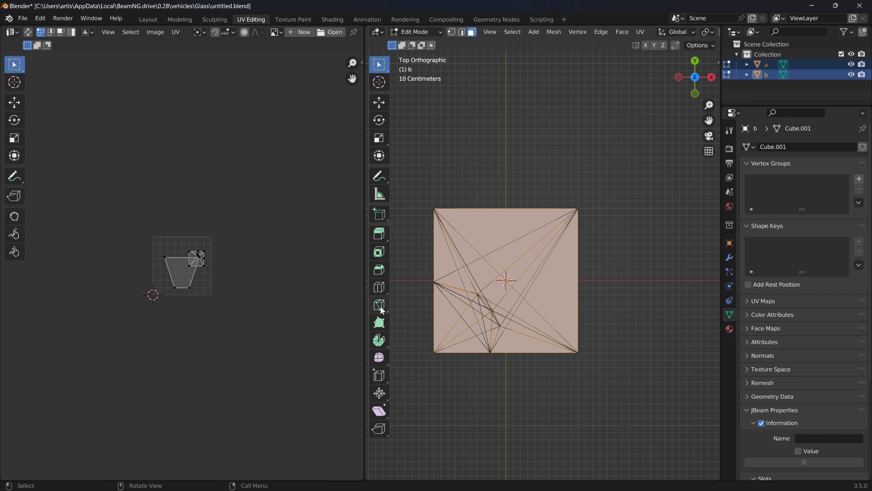
left_click(639, 34)
left_click(641, 44)
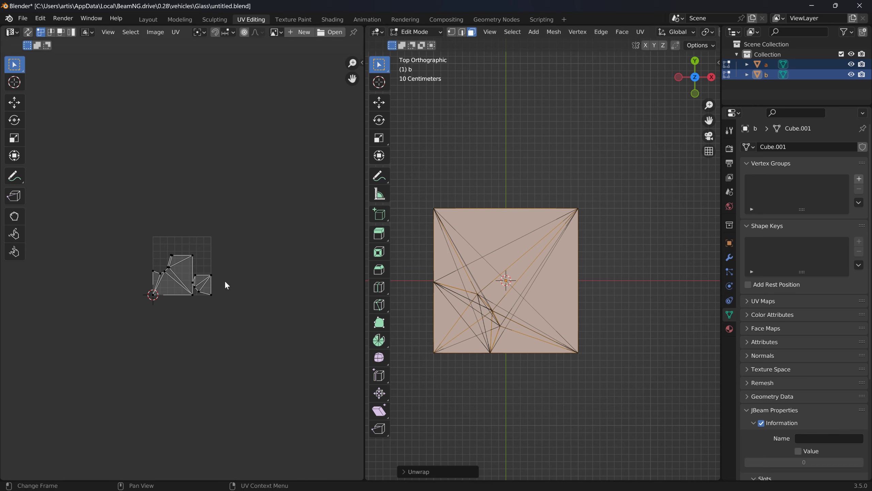
scroll(215, 288, "up", 3)
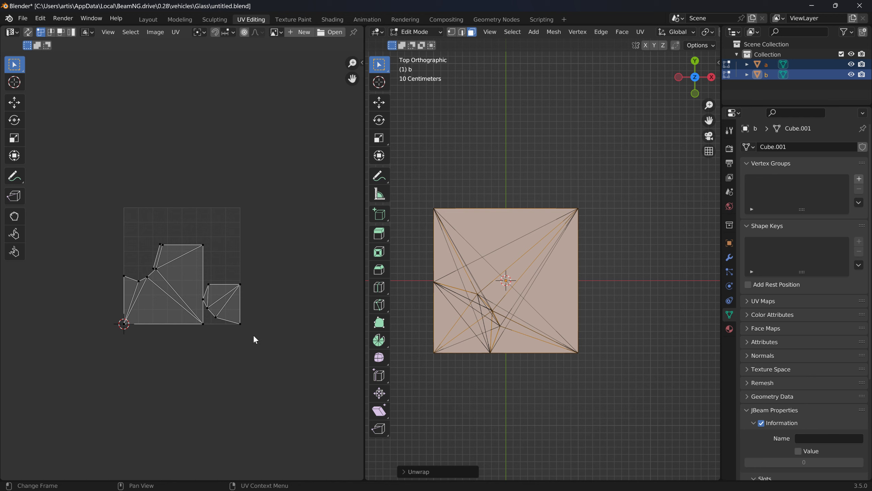
scroll(264, 338, "up", 1)
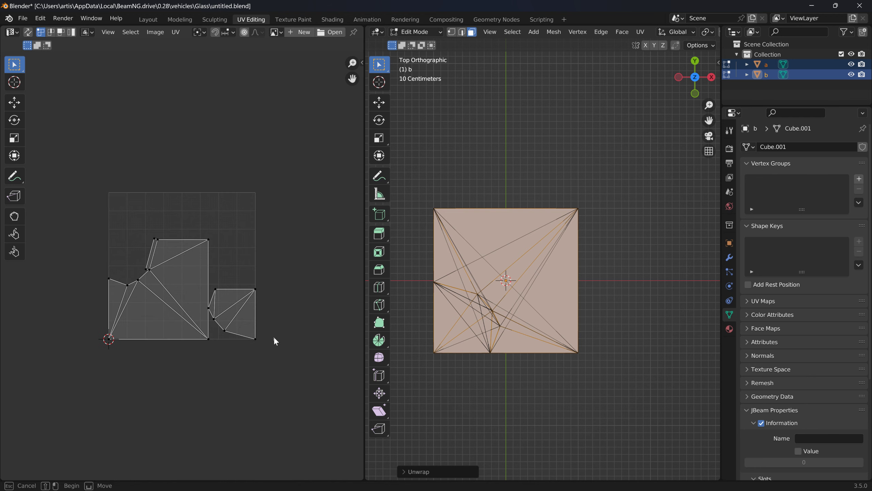
left_click(274, 337)
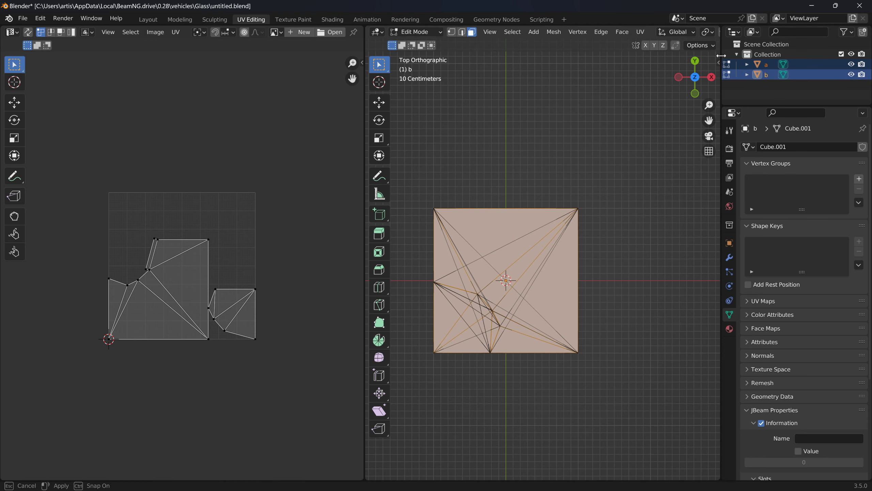
left_click_drag(720, 55, 869, 52)
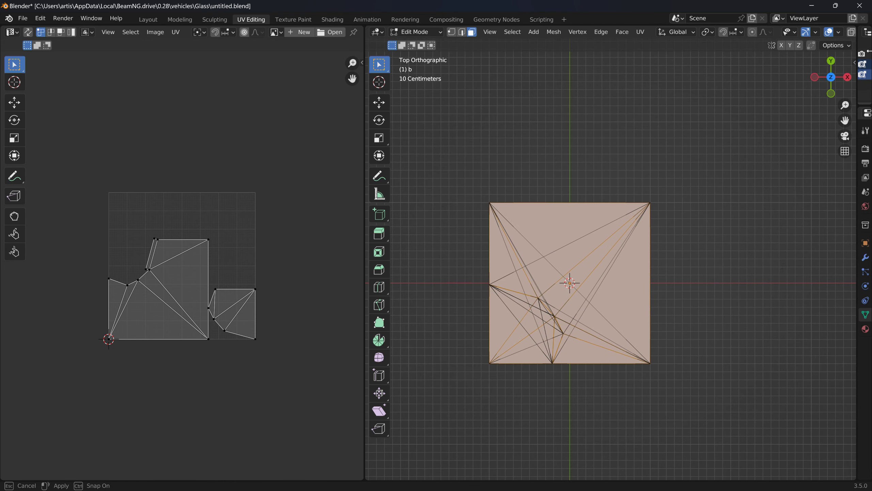